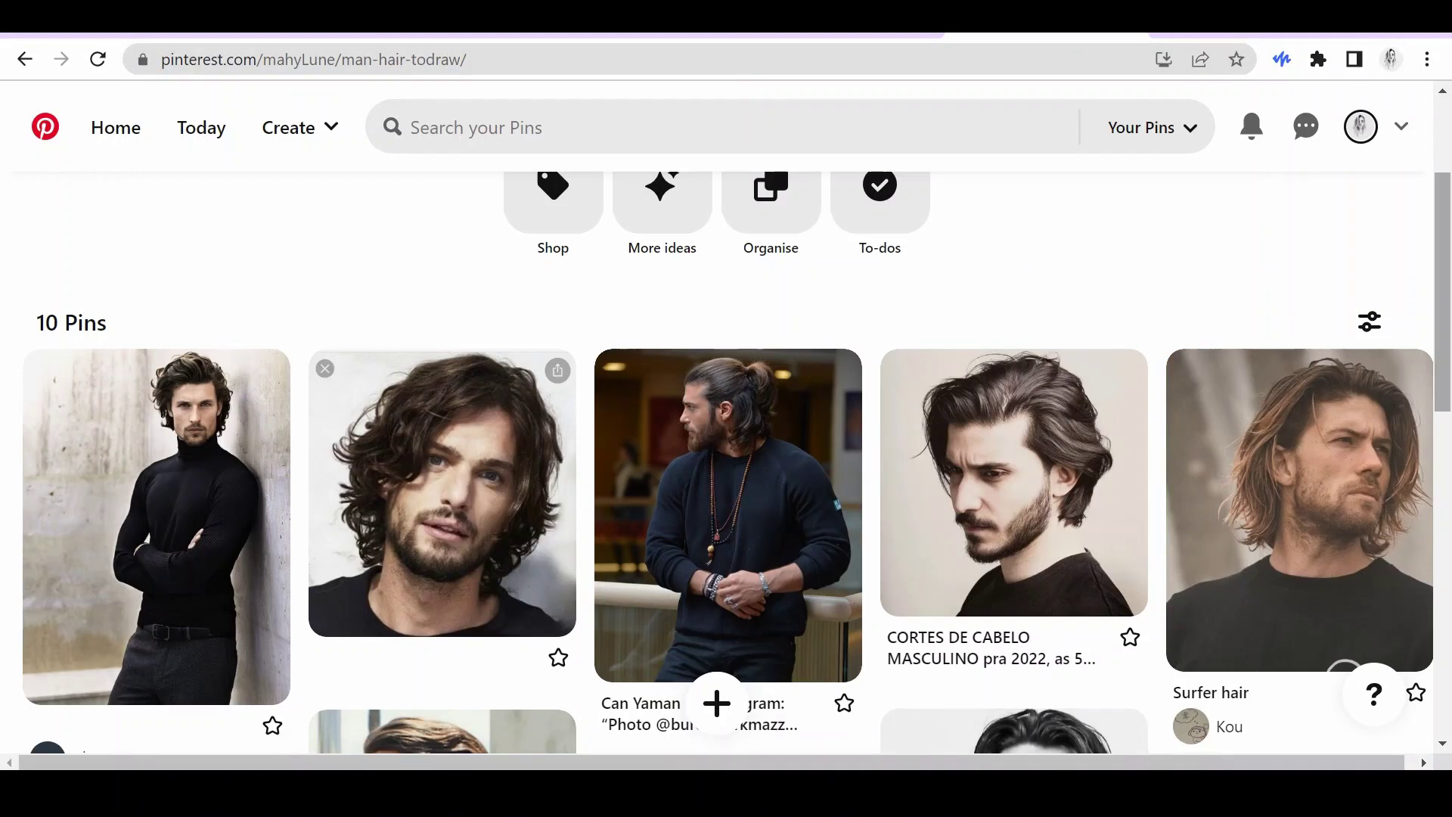
- Browse the pins on the man-hair-todraw board to examine the men's hairstyle references
scroll(726, 461, down, 6)
scroll(726, 461, down, 3)
scroll(726, 461, up, 7)
scroll(442, 378, up, 2)
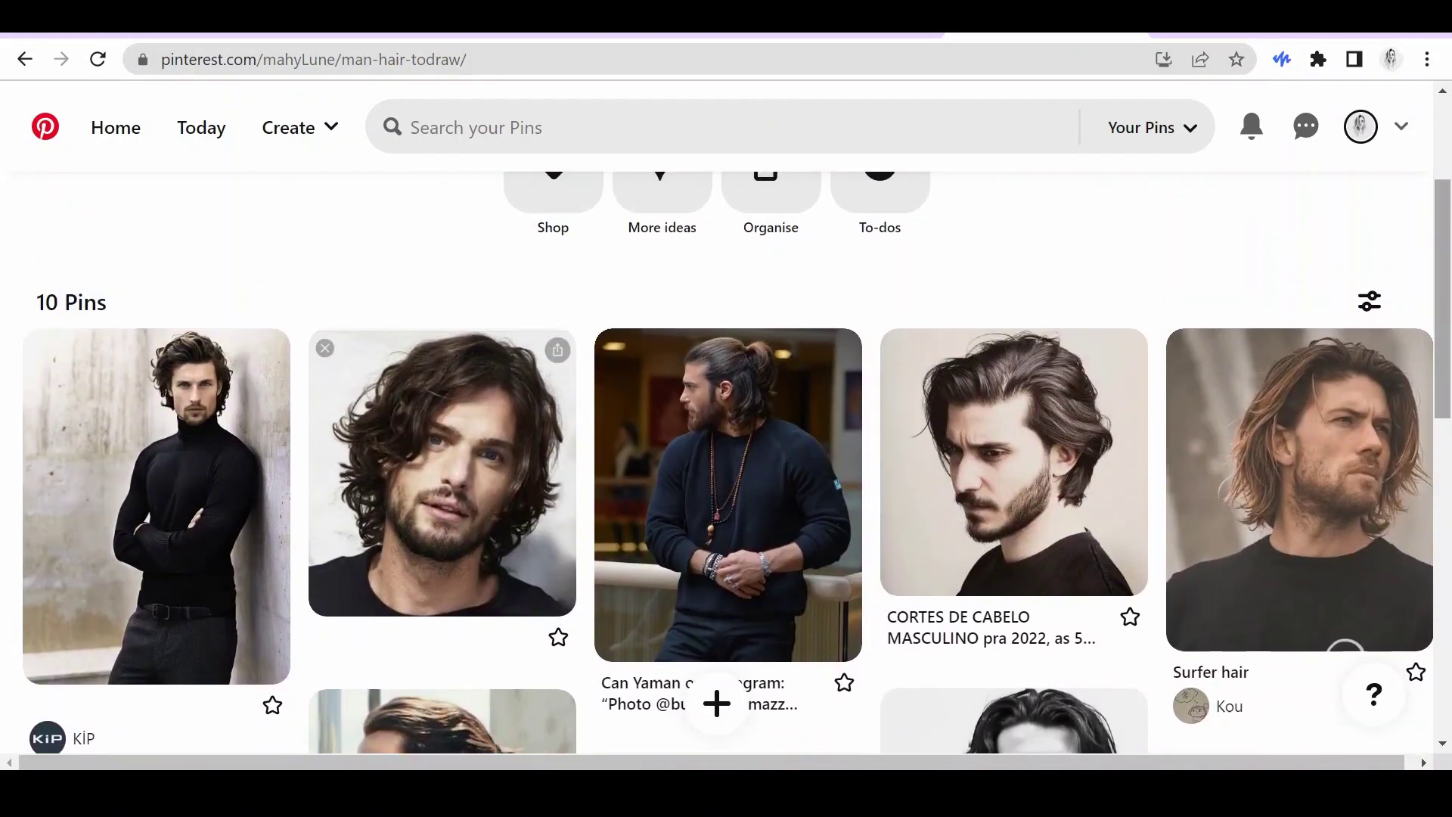
scroll(443, 453, down, 1)
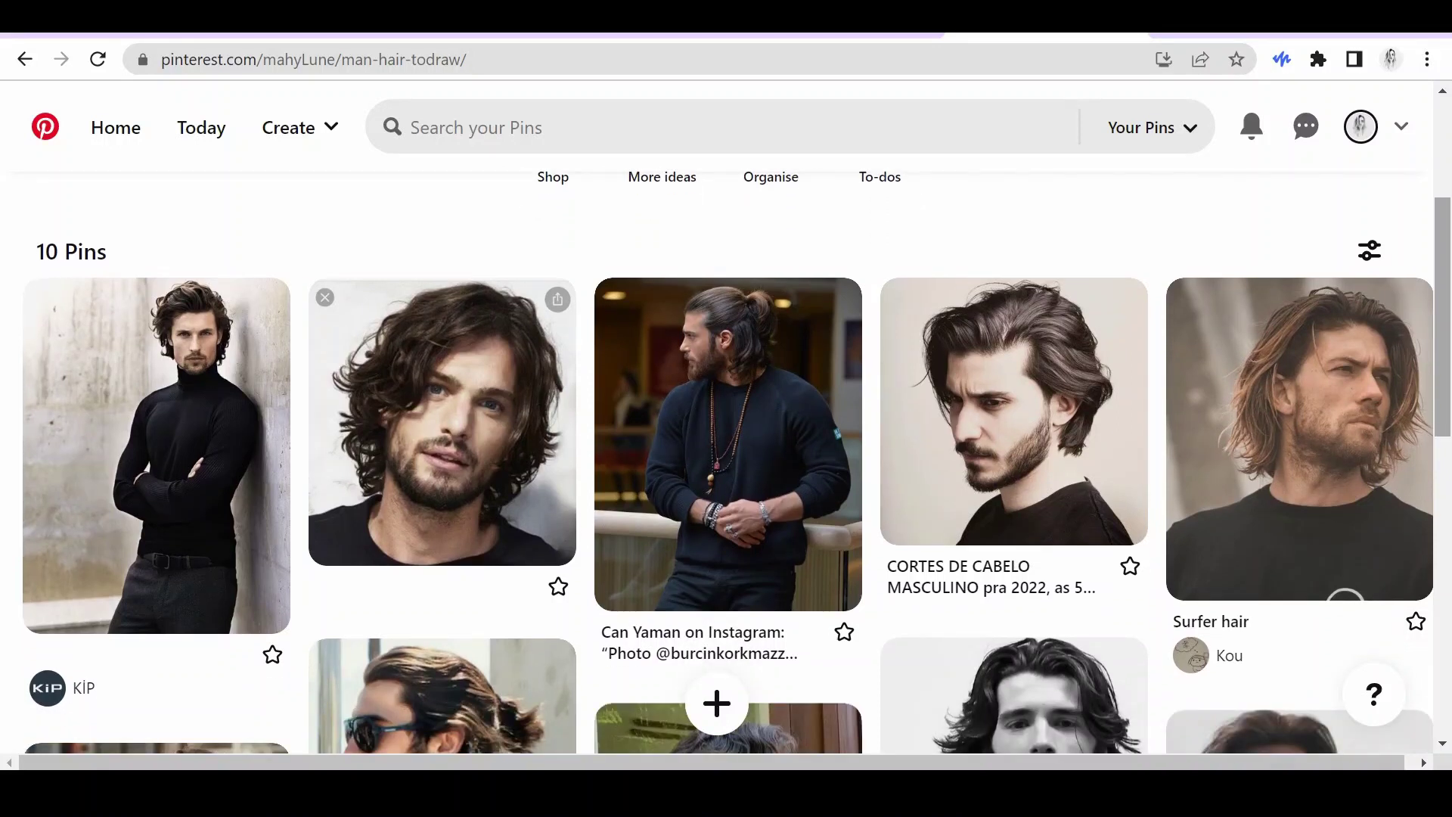
scroll(443, 423, down, 4)
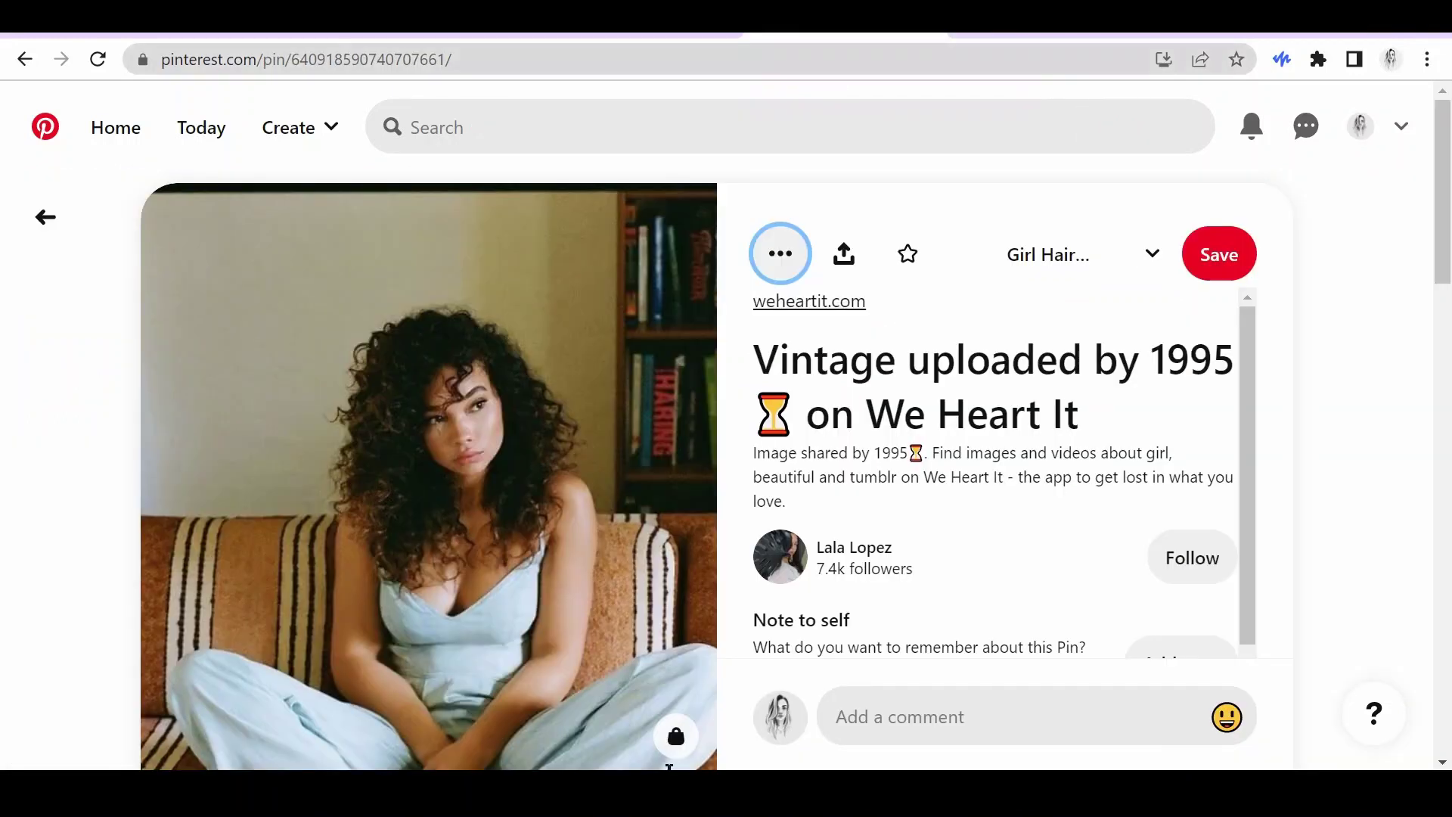
- Return from the curly-hair pin to the girl-hair-todraw board and look through its hairstyle references
click(46, 217)
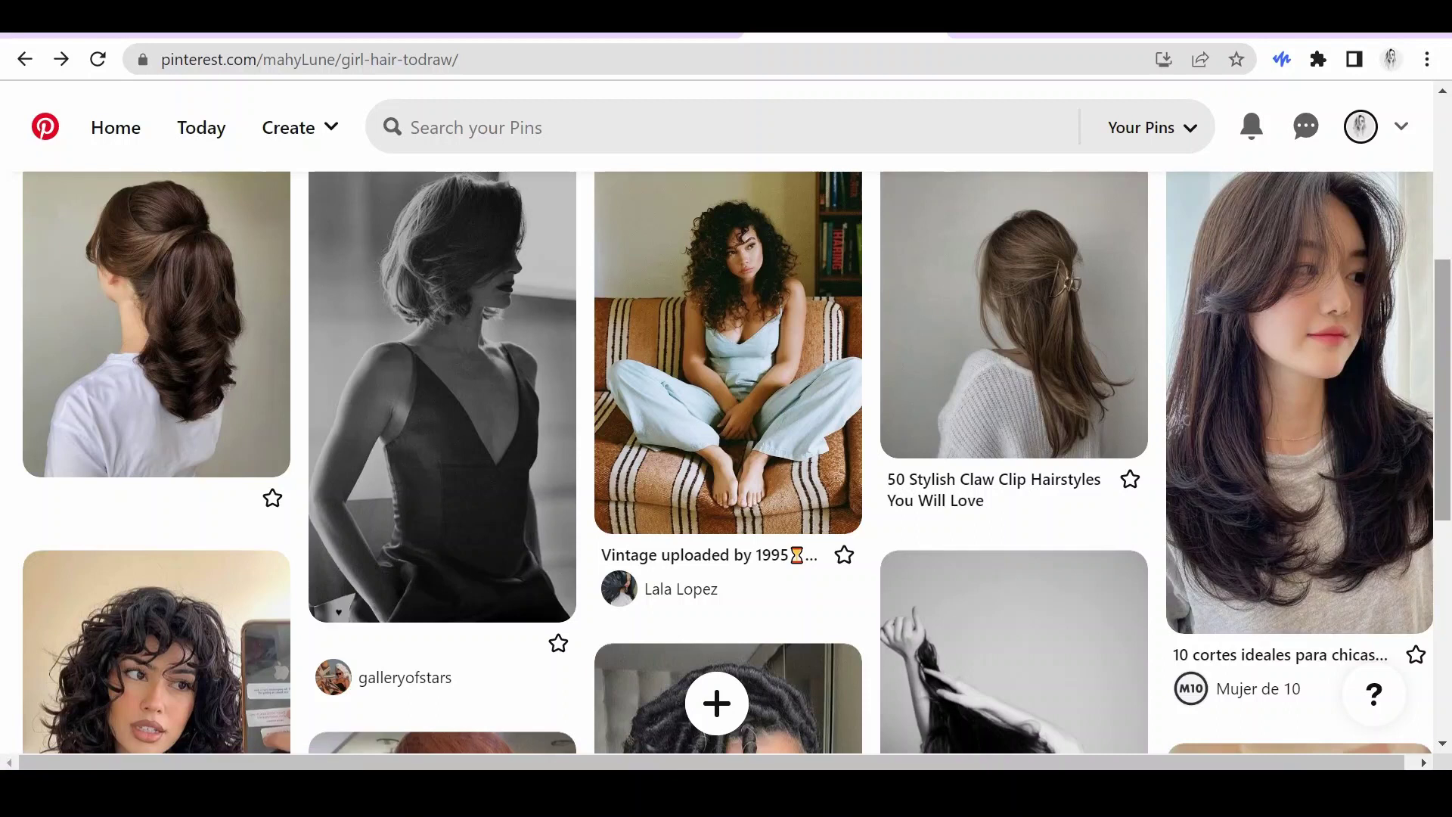
scroll(726, 461, down, 4)
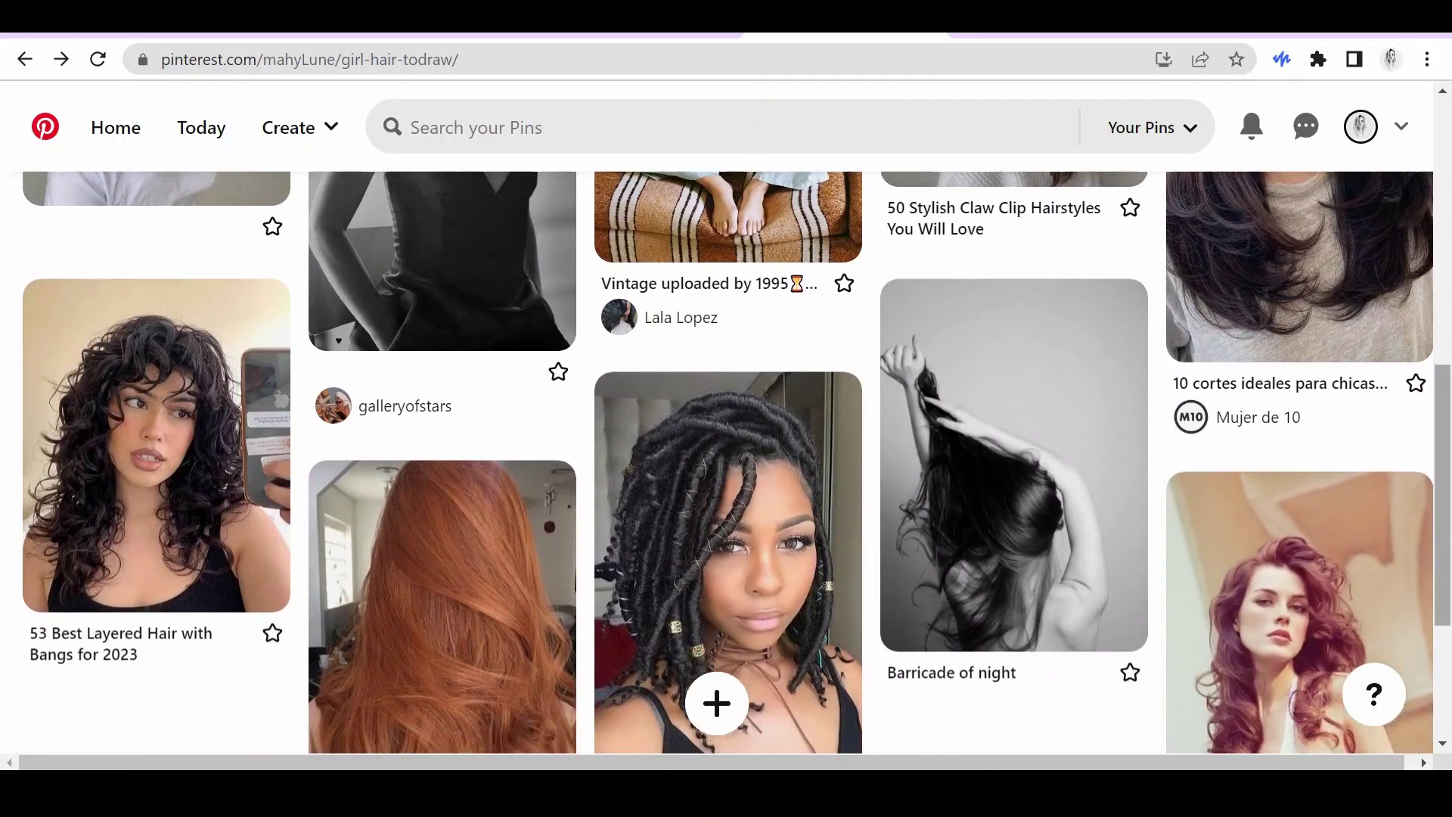
scroll(726, 461, down, 1)
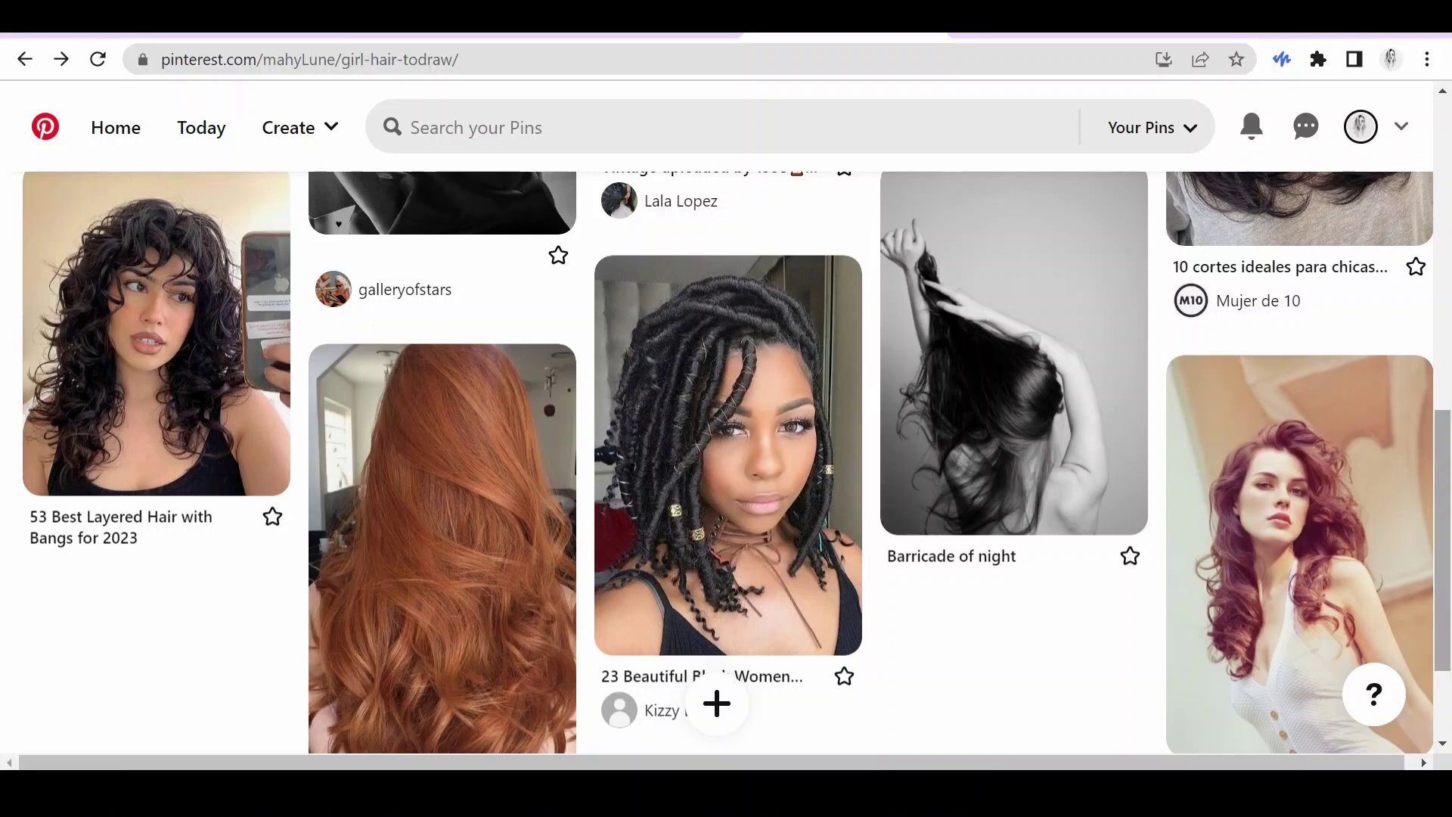
scroll(726, 461, up, 1)
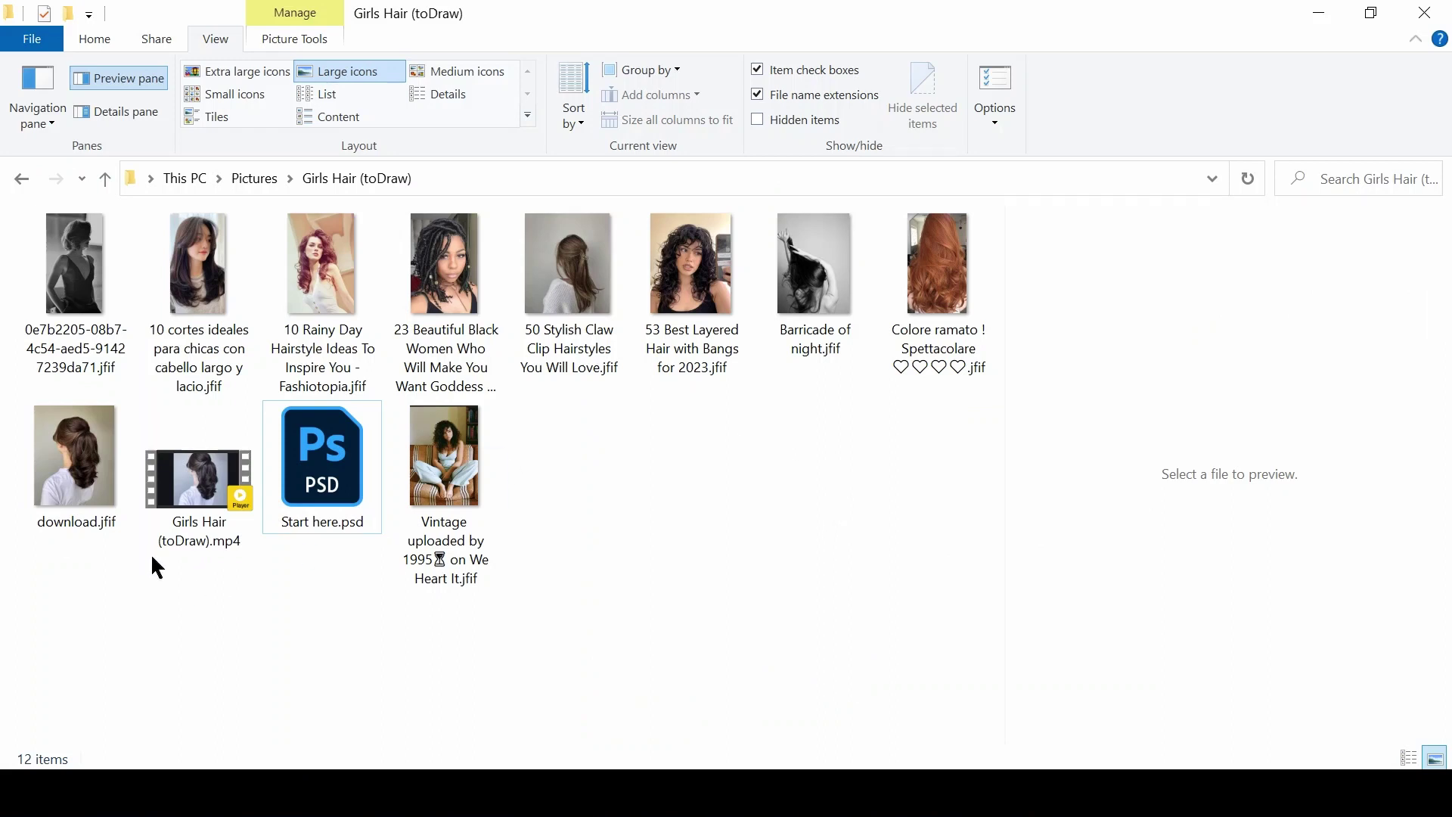
- Open Girls Hair (toDraw).mp4 in a half-screen player window, muted and paused, and put the player aside
click(202, 469)
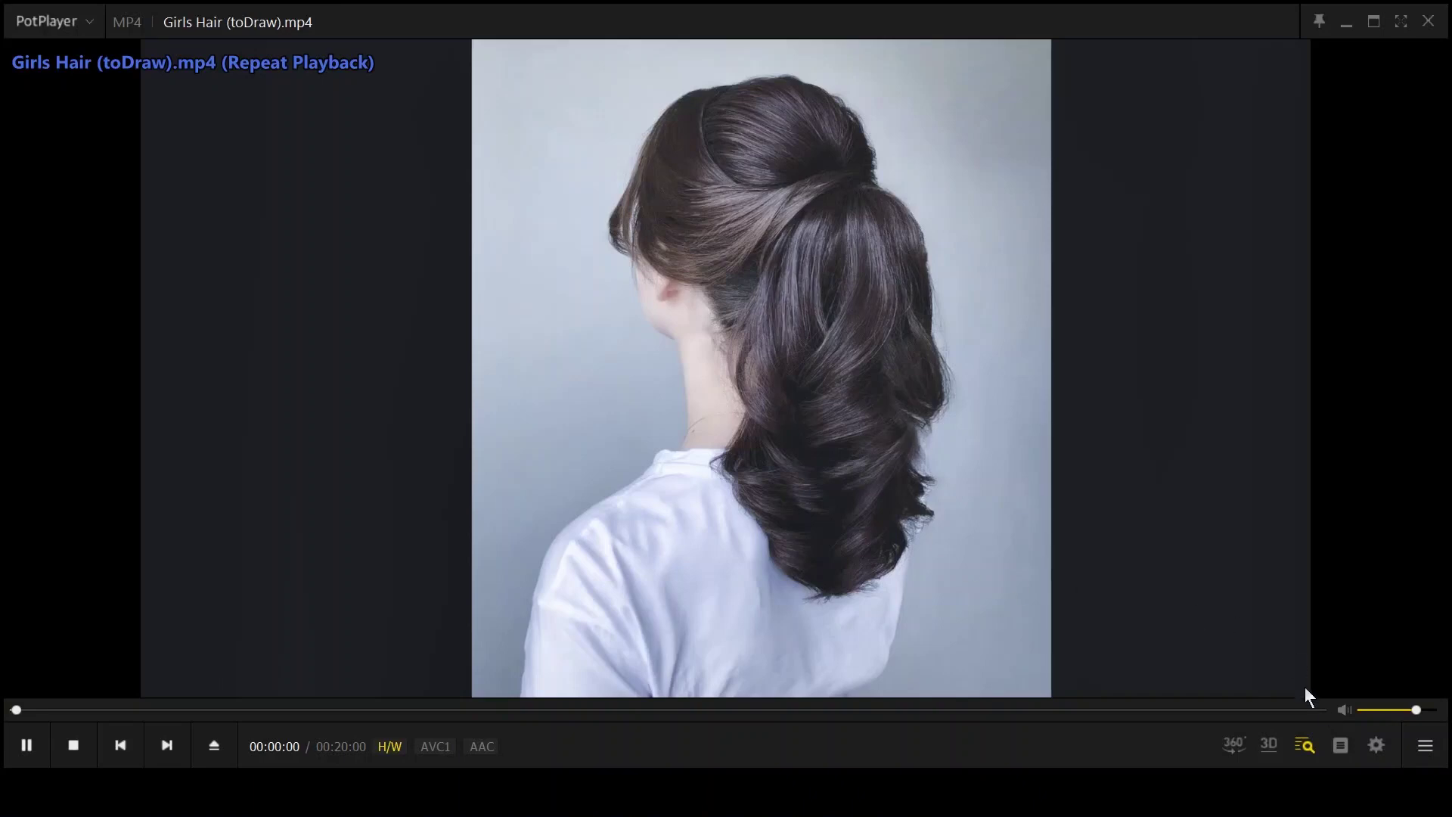
click(1345, 710)
key(super+Right)
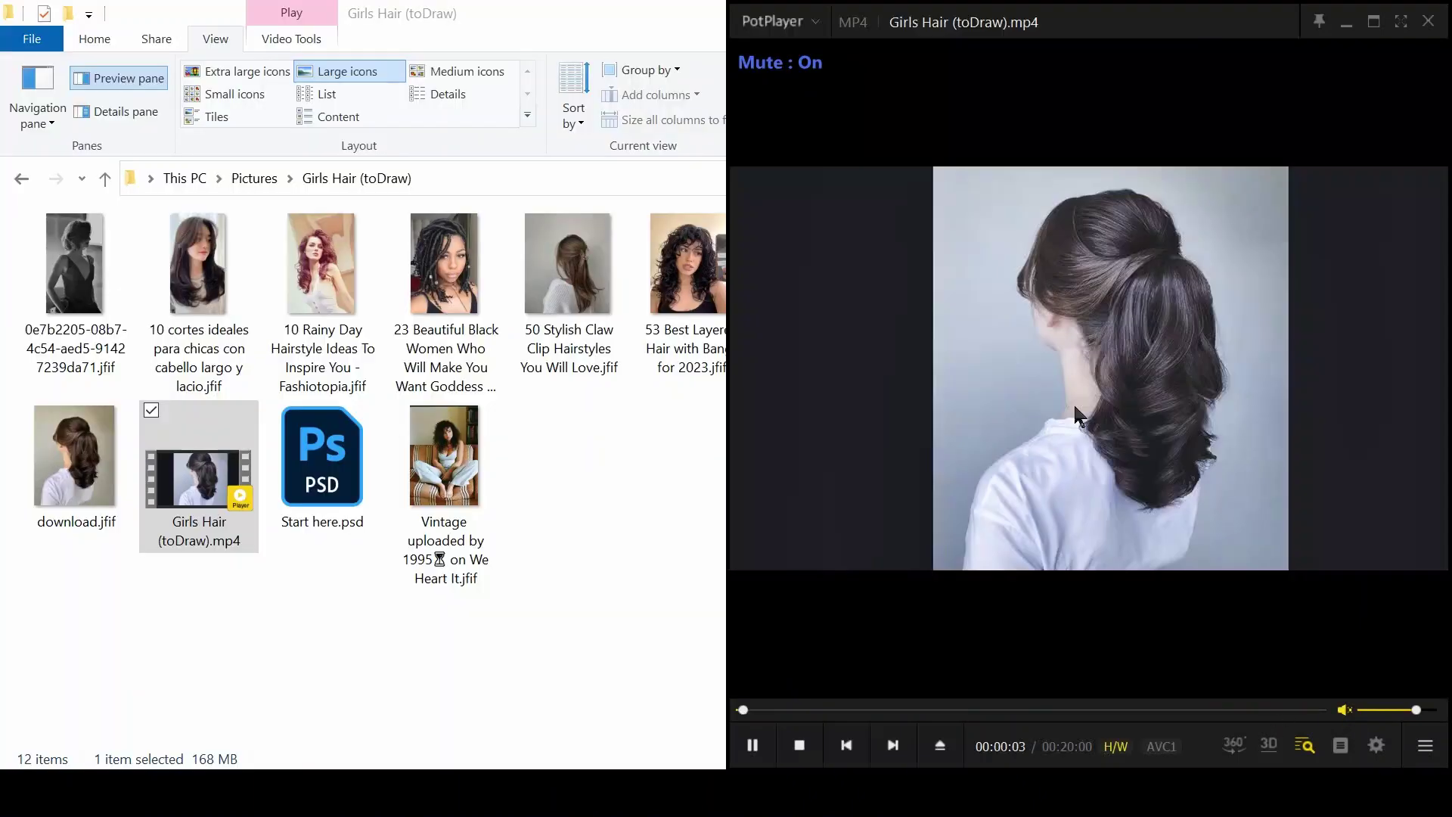
click(797, 686)
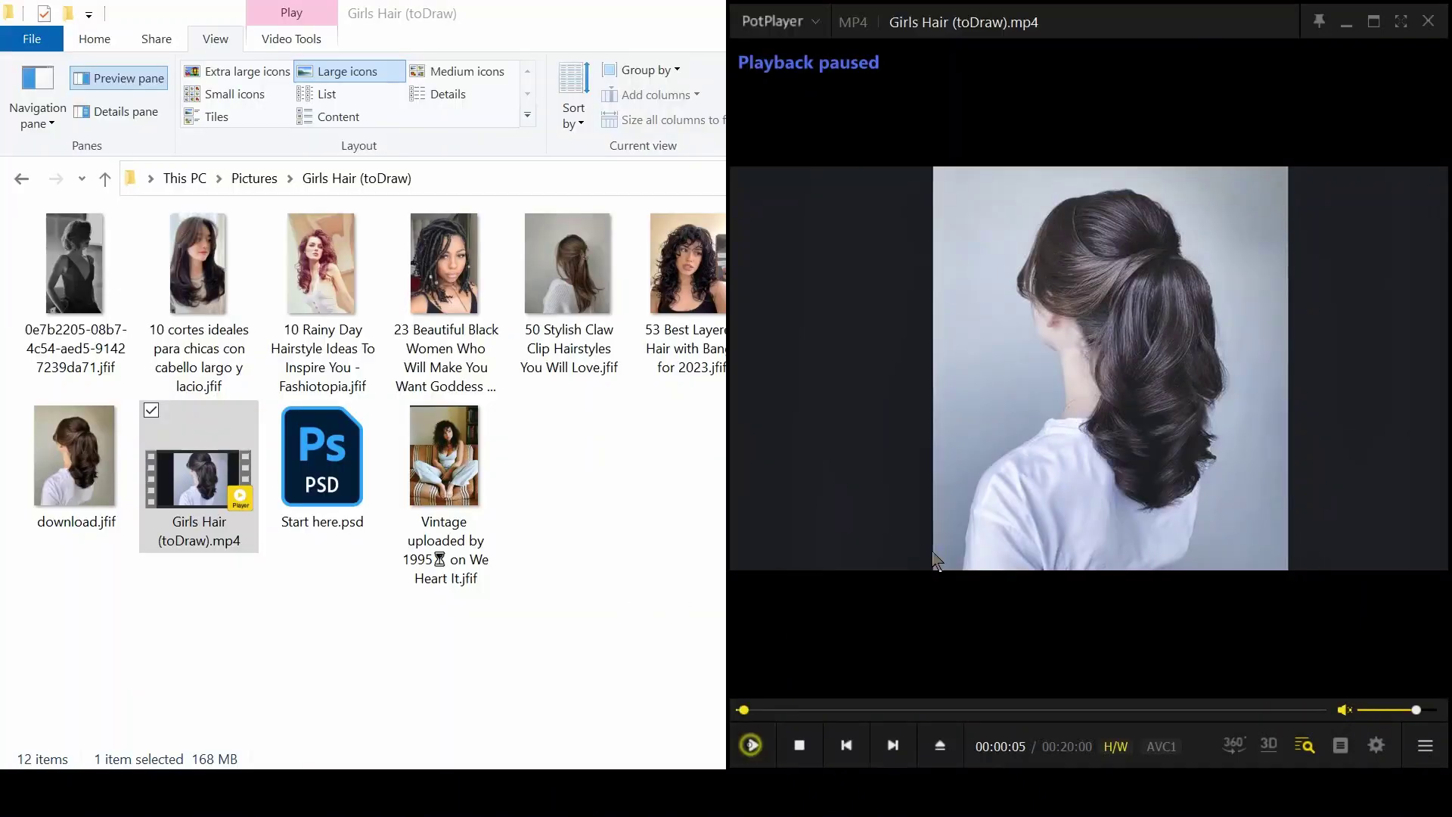
click(1345, 23)
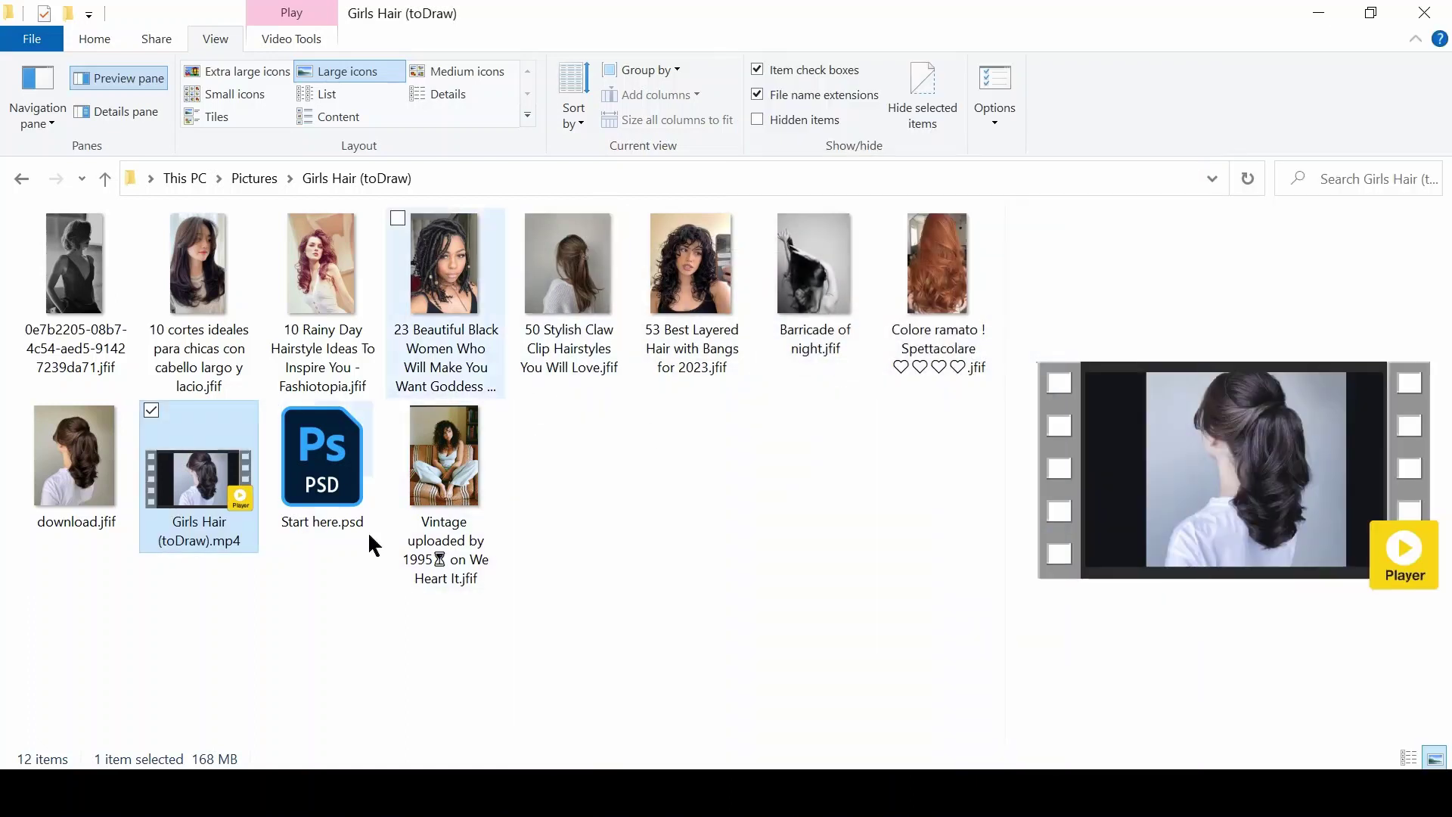
- Switch to Photos and open the 10-item album of hair pictures in the video editor
click(551, 792)
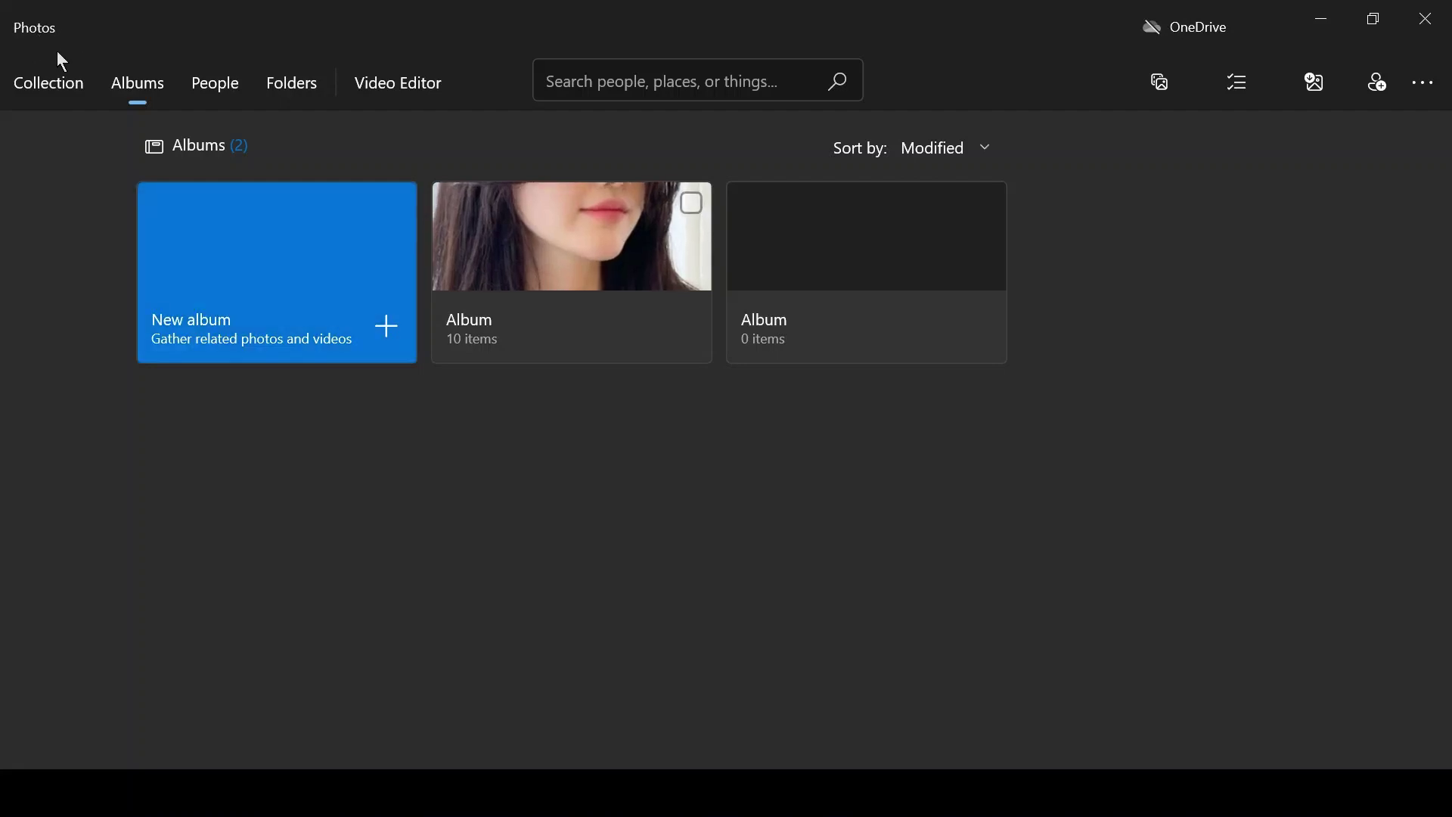
key(Return)
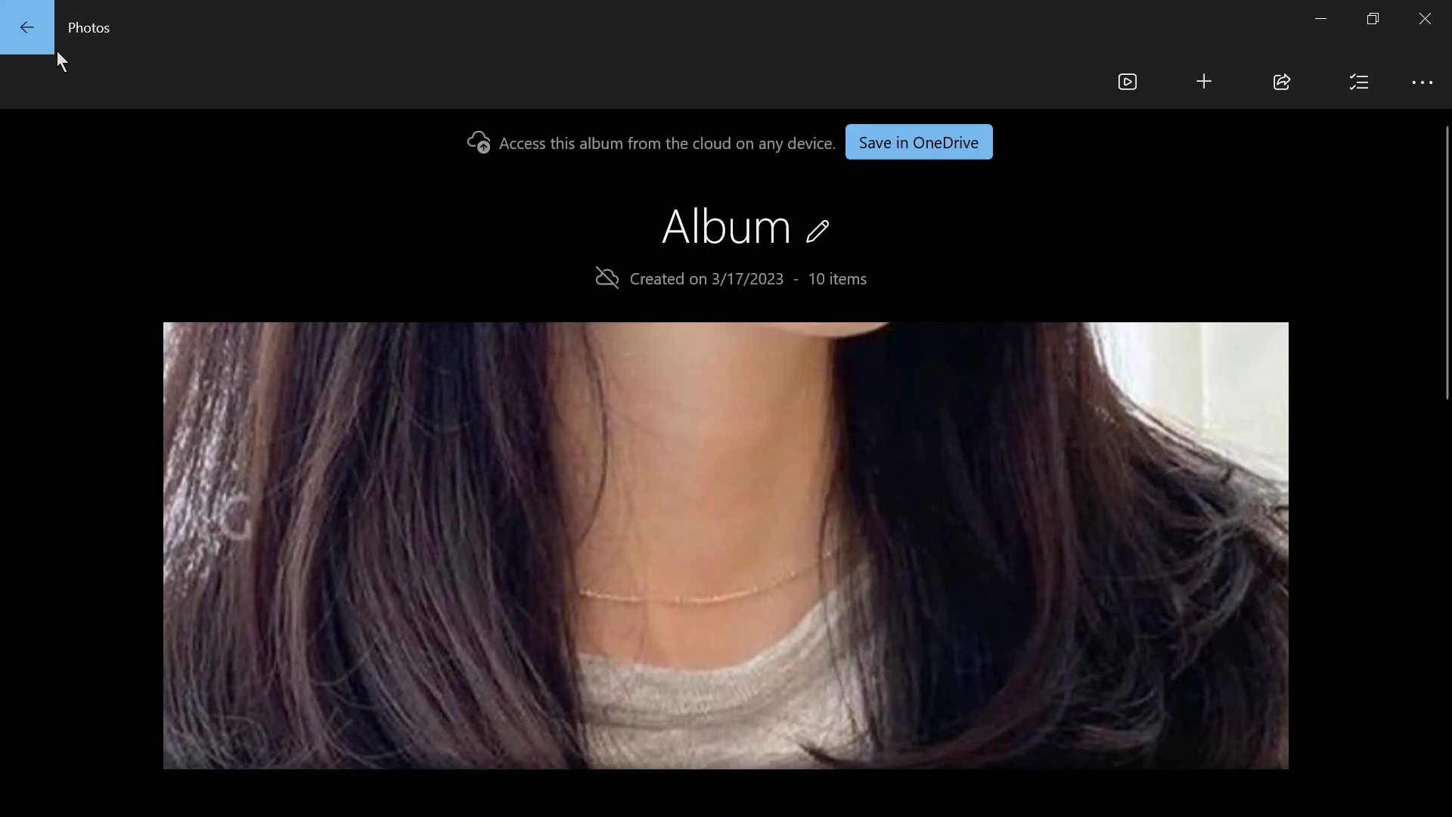
scroll(726, 438, down, 7)
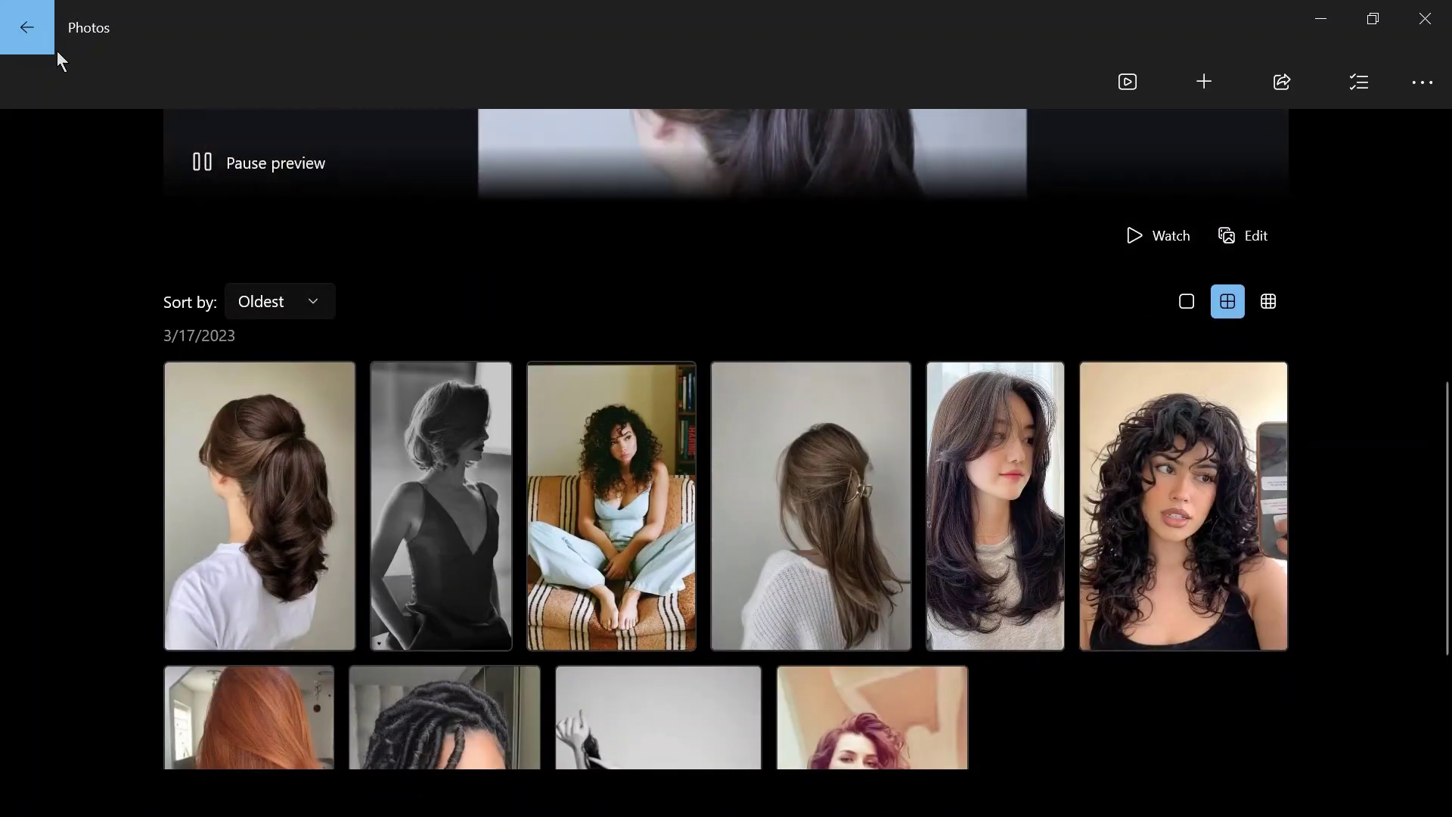
key(Return)
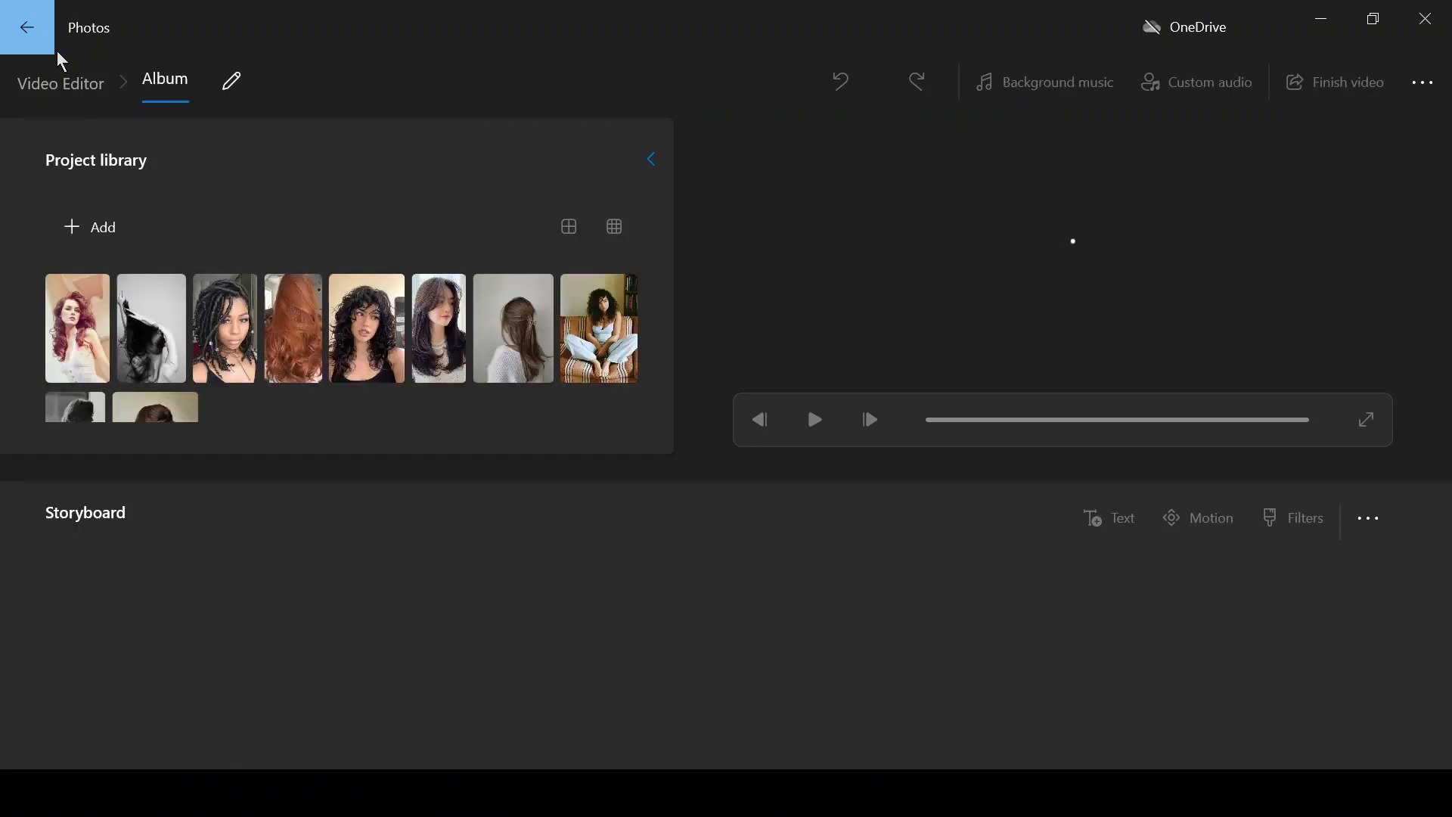
- Set the duration of all storyboard pictures to 120 seconds, check the clips and close Photos
click(429, 639)
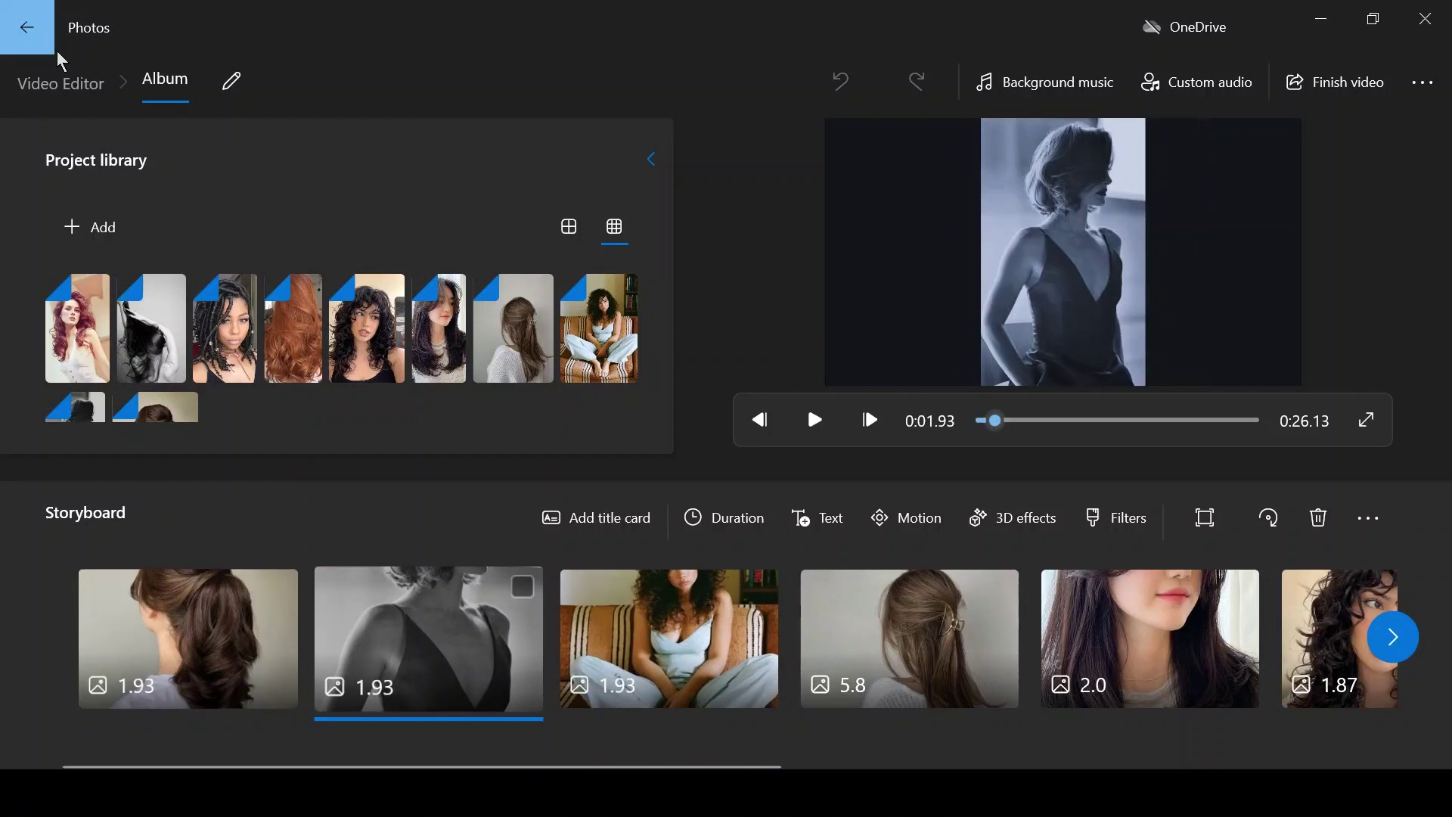
key(ctrl+a)
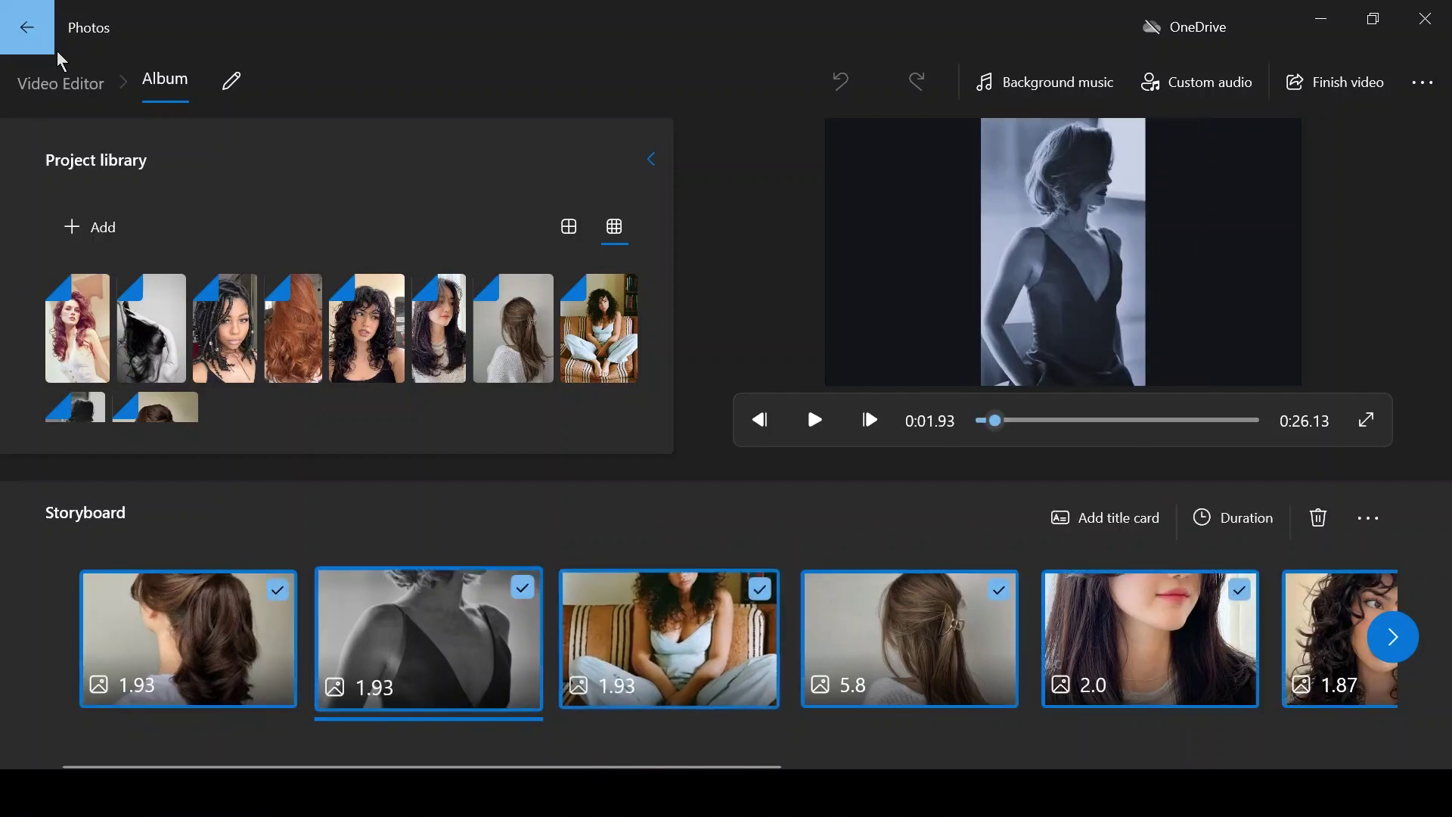
click(1233, 518)
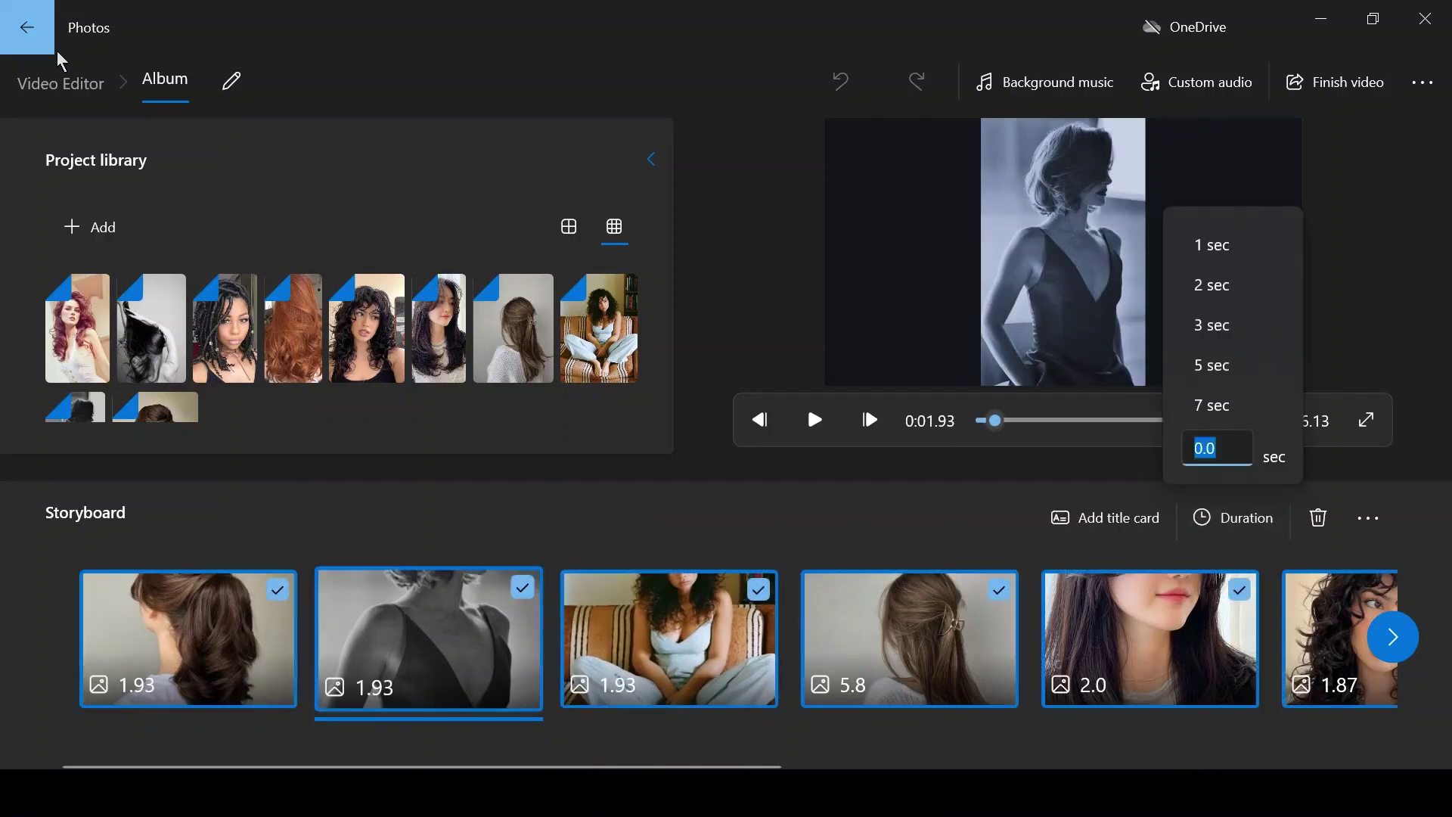
text(120)
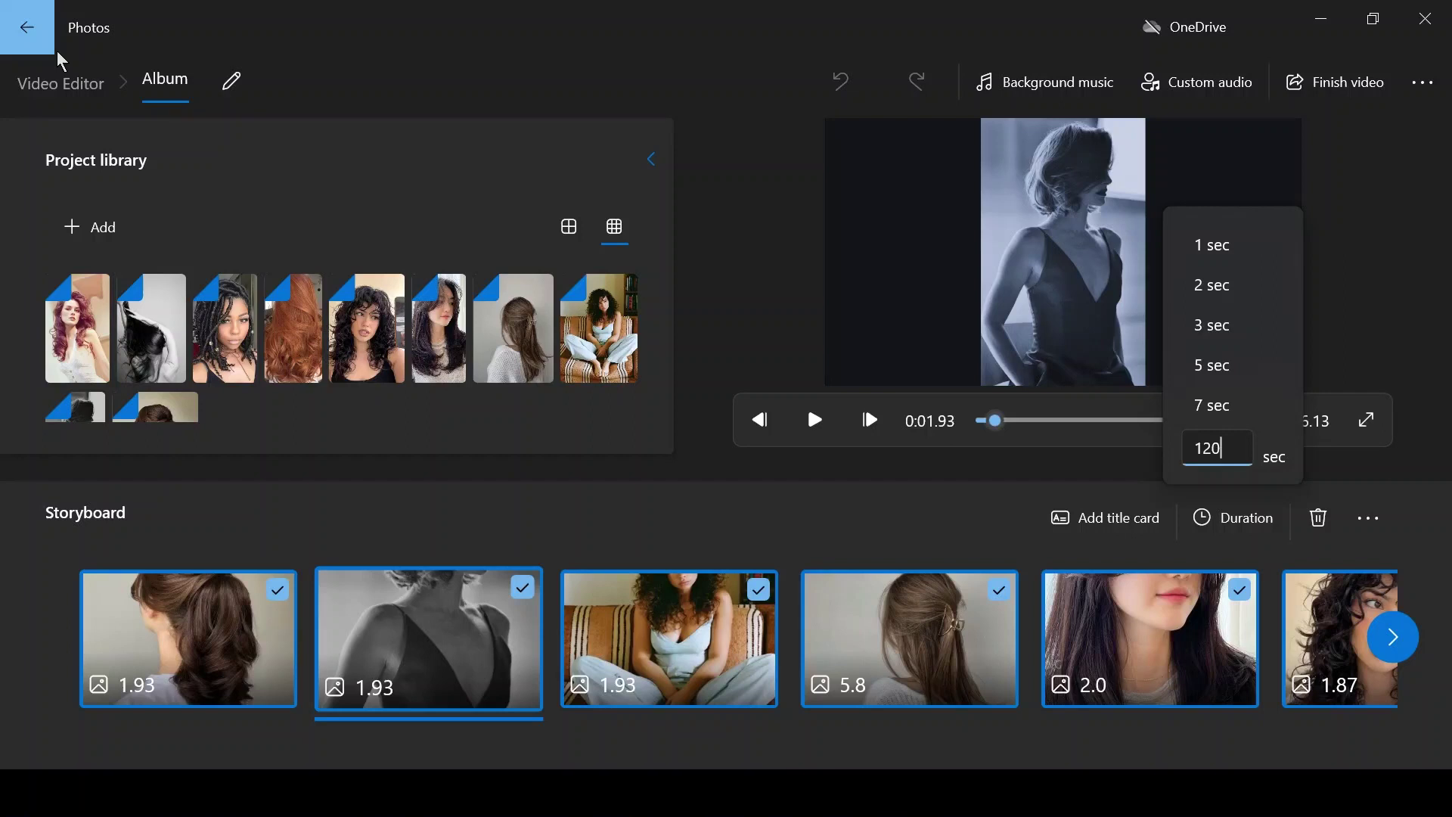
key(Return)
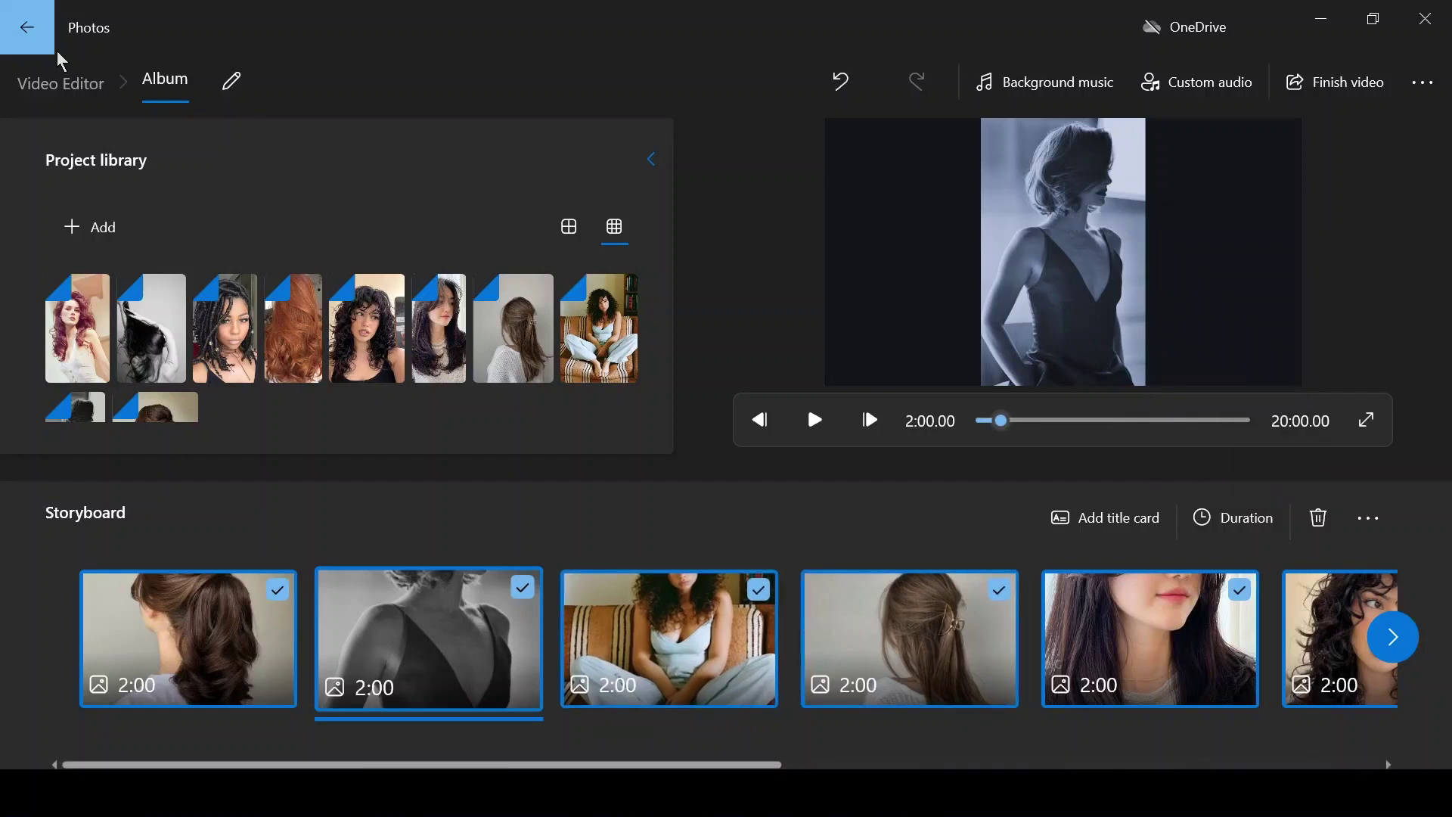
click(1392, 637)
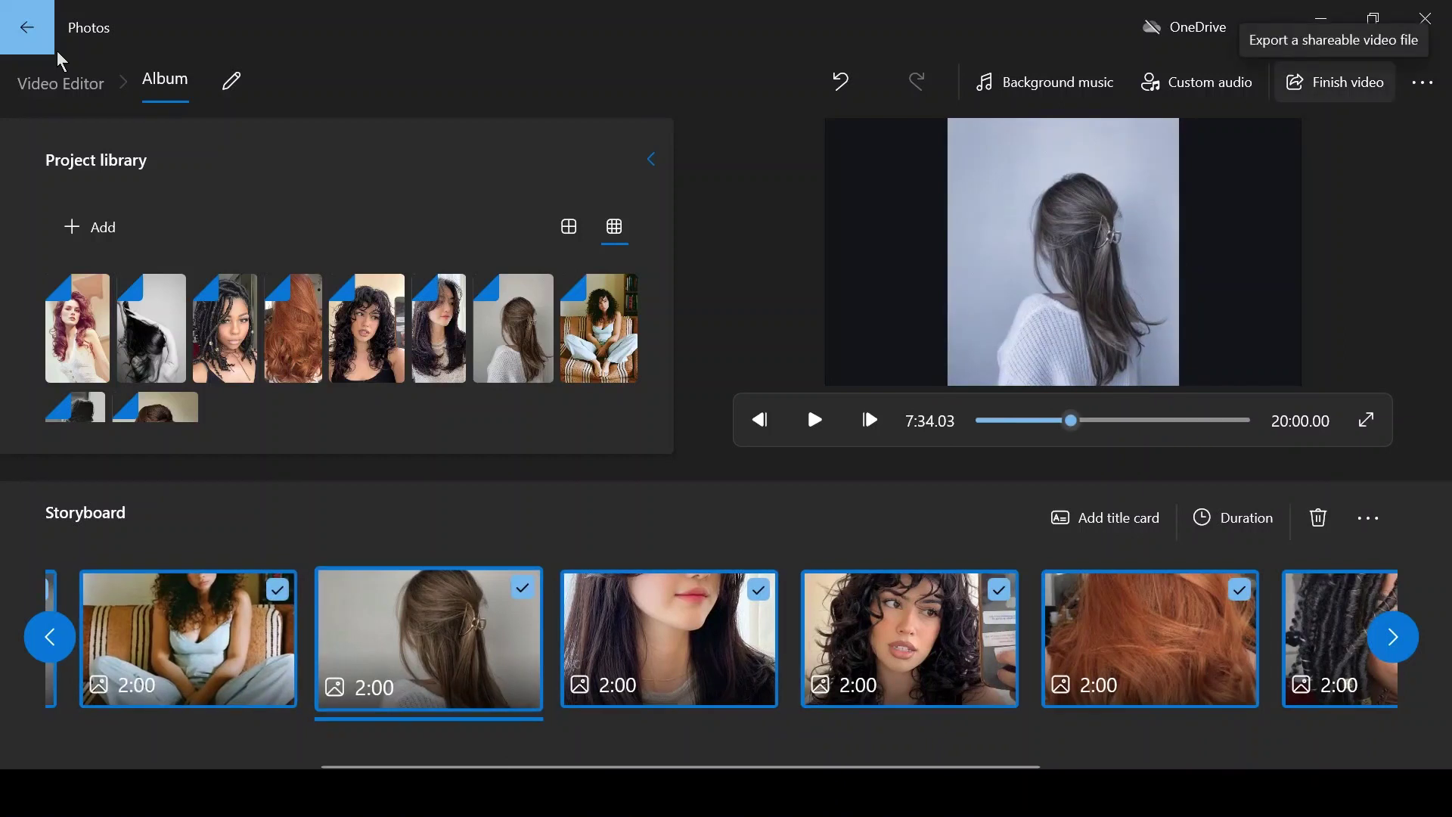
click(1427, 17)
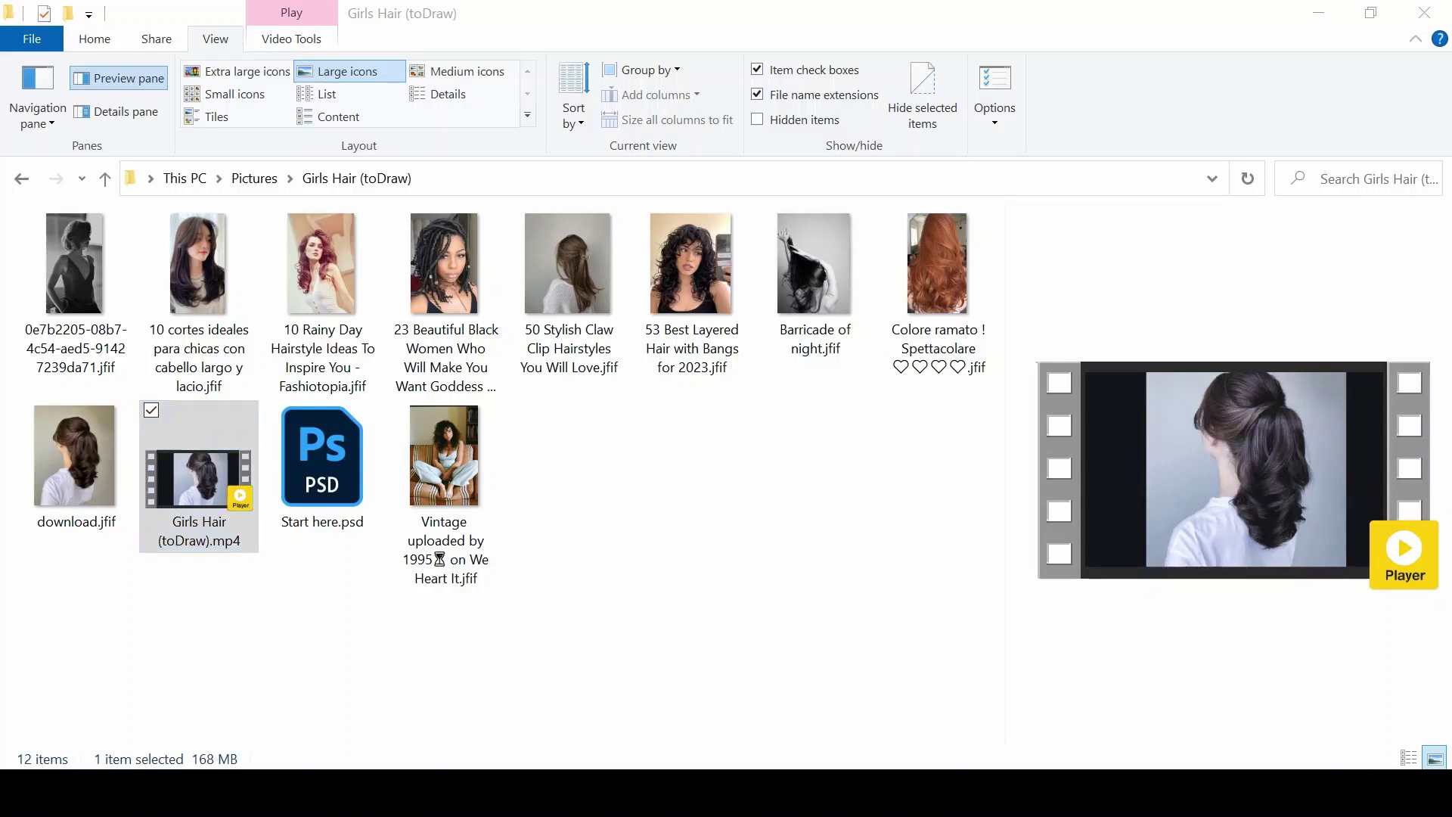
- Open Start here.psd in Photoshop beside the video player and resume playback of the reference video
click(325, 454)
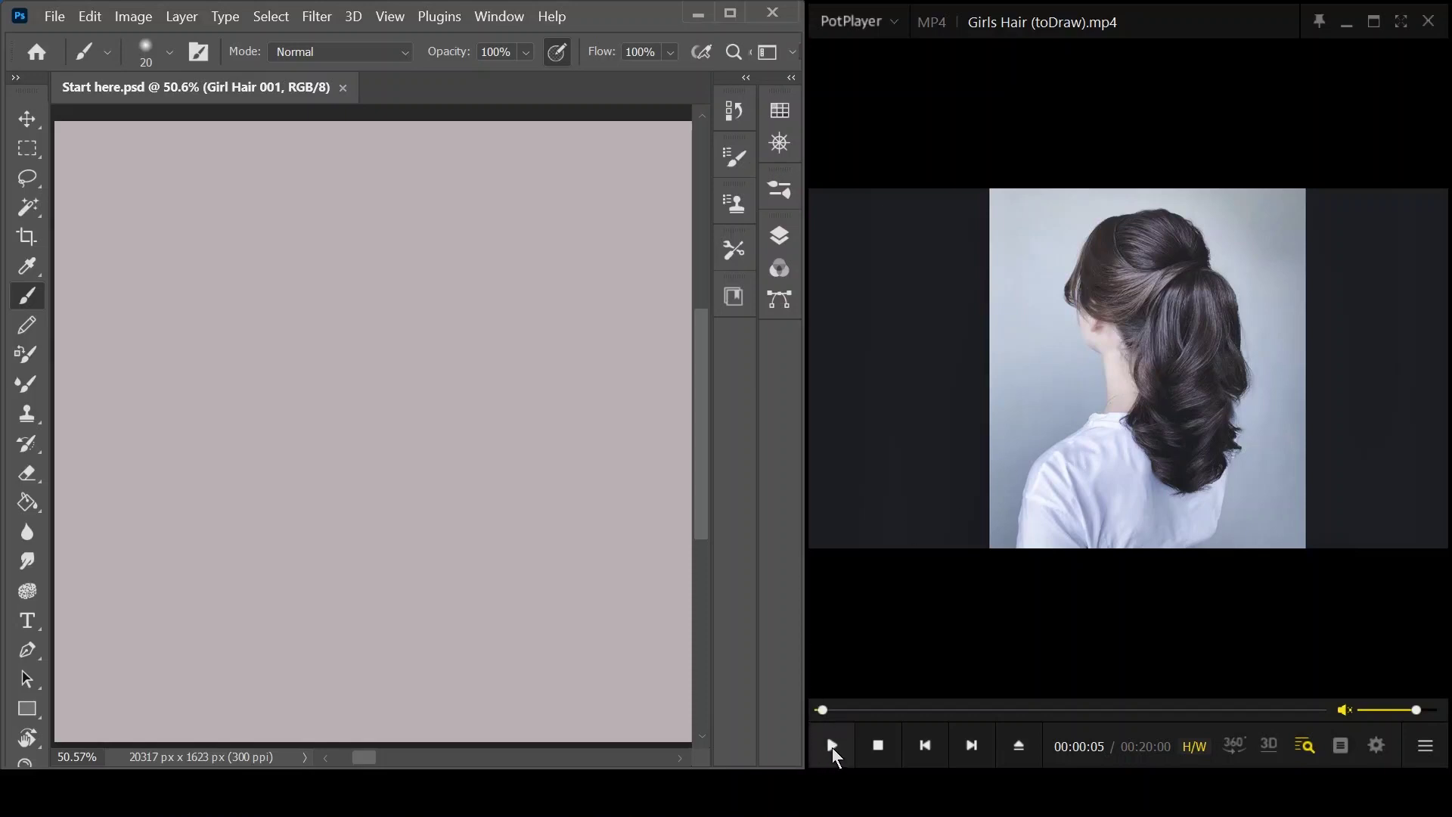
click(832, 747)
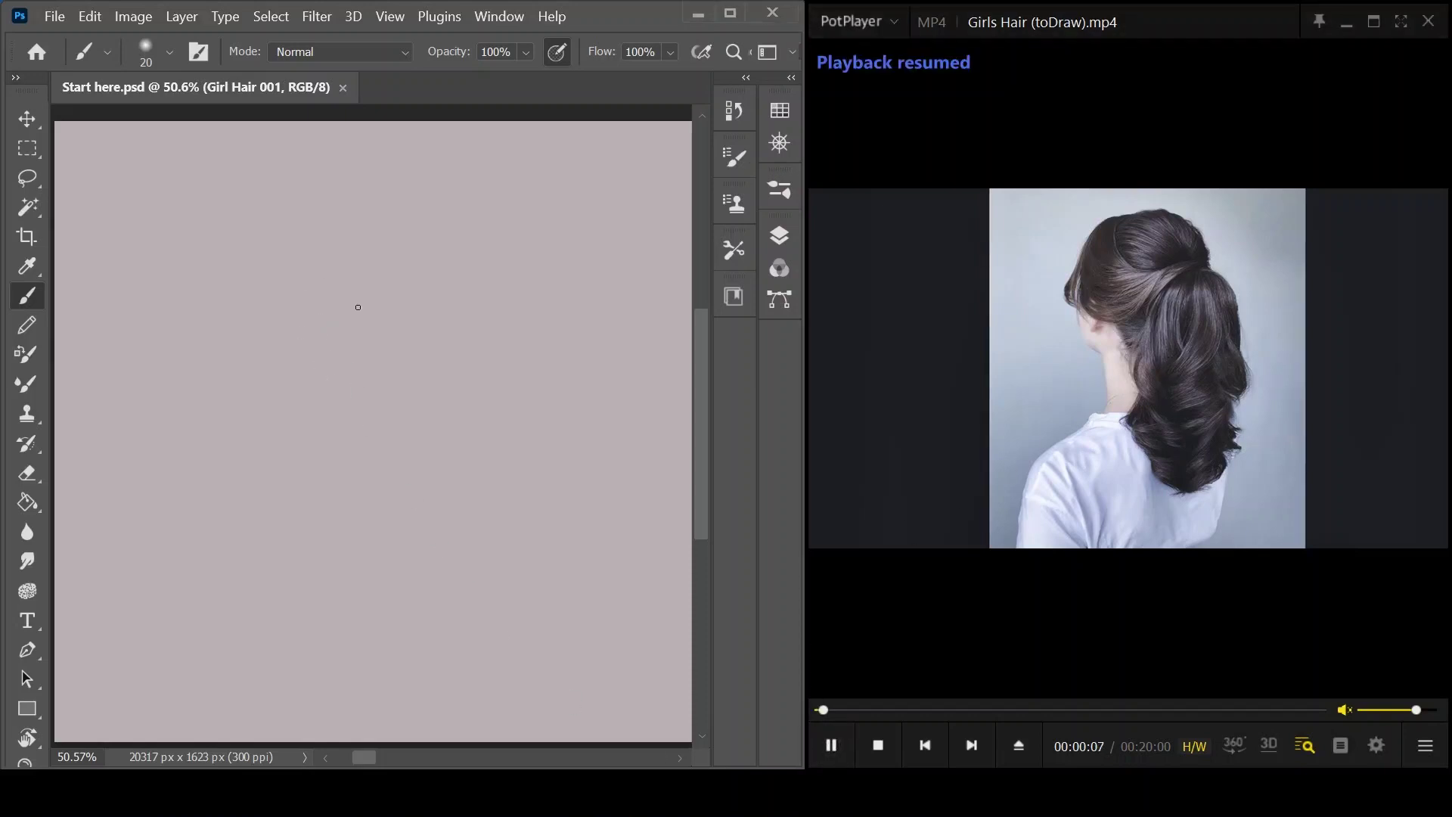
- Sketch a circle for the head in the canvas's upper half, with the face, jaw and neck contour below it
mouse_move(372, 273)
mouse_down()
mouse_move(365, 240)
mouse_move(291, 270)
mouse_move(346, 315)
mouse_move(373, 233)
mouse_up()
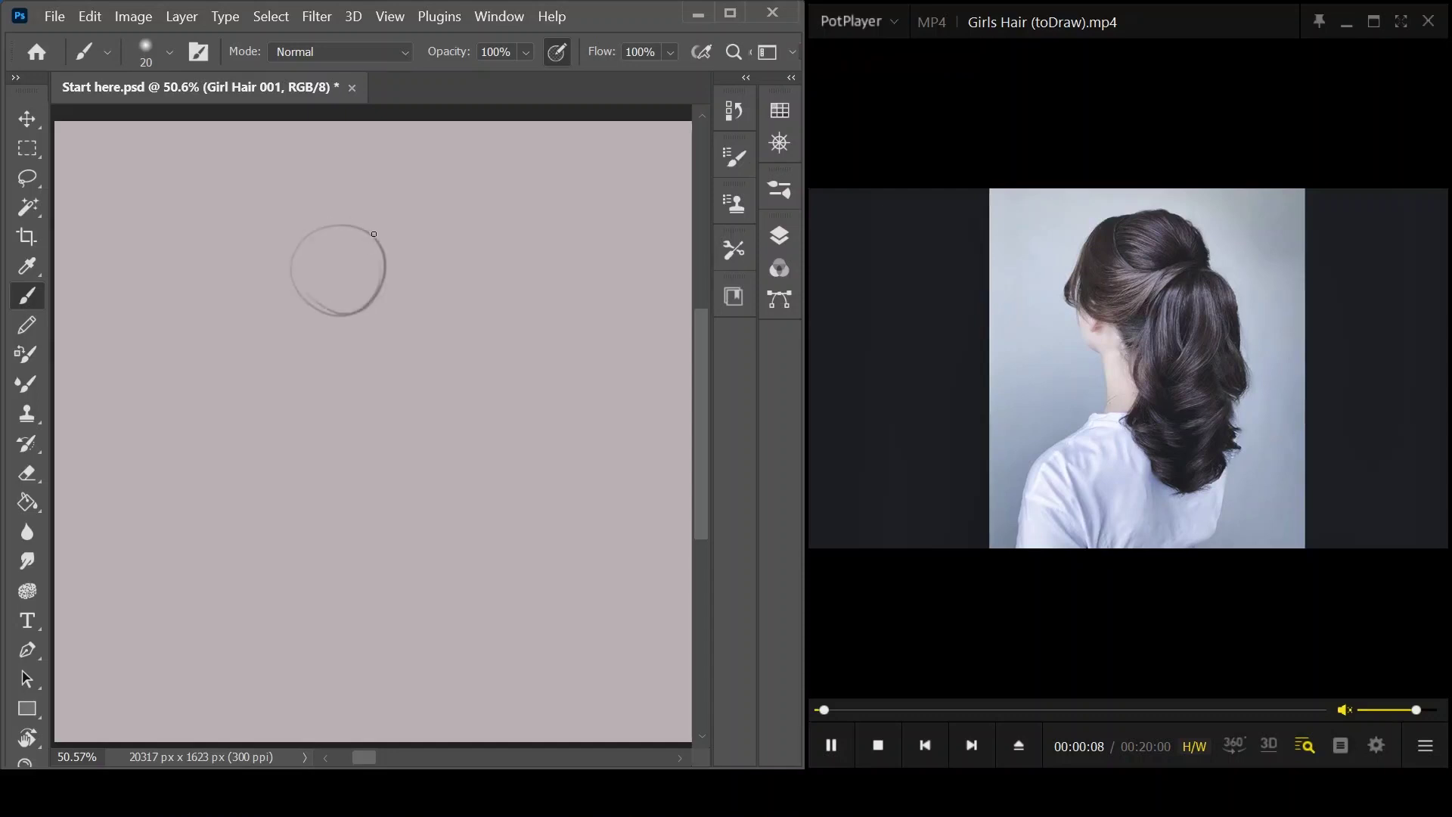
mouse_move(289, 337)
mouse_down()
mouse_move(294, 268)
mouse_move(289, 338)
mouse_move(316, 364)
mouse_up()
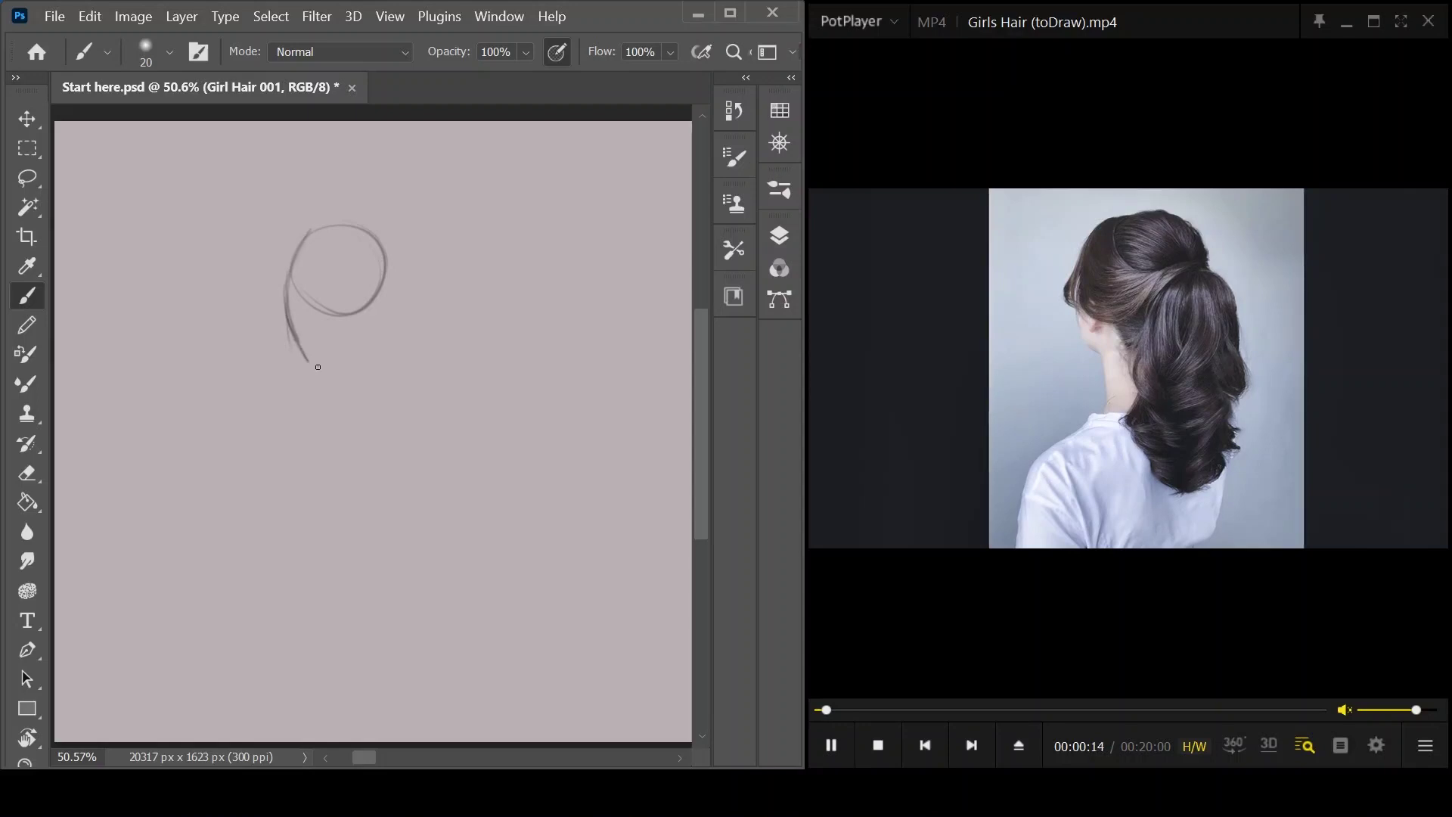
mouse_move(323, 374)
mouse_down()
mouse_move(332, 440)
mouse_move(331, 408)
mouse_up()
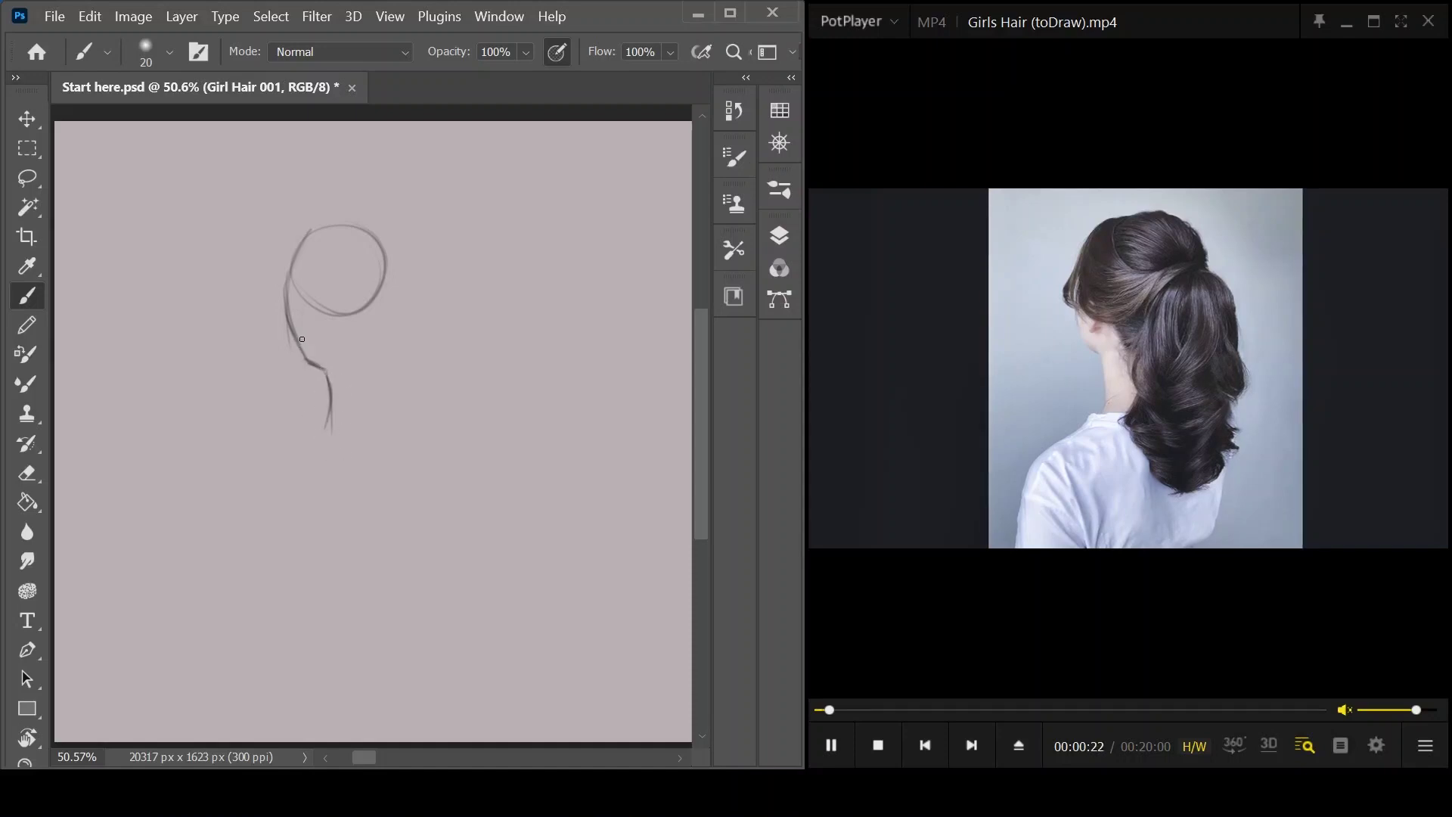
mouse_move(300, 356)
mouse_down()
mouse_move(287, 325)
mouse_move(300, 357)
mouse_up()
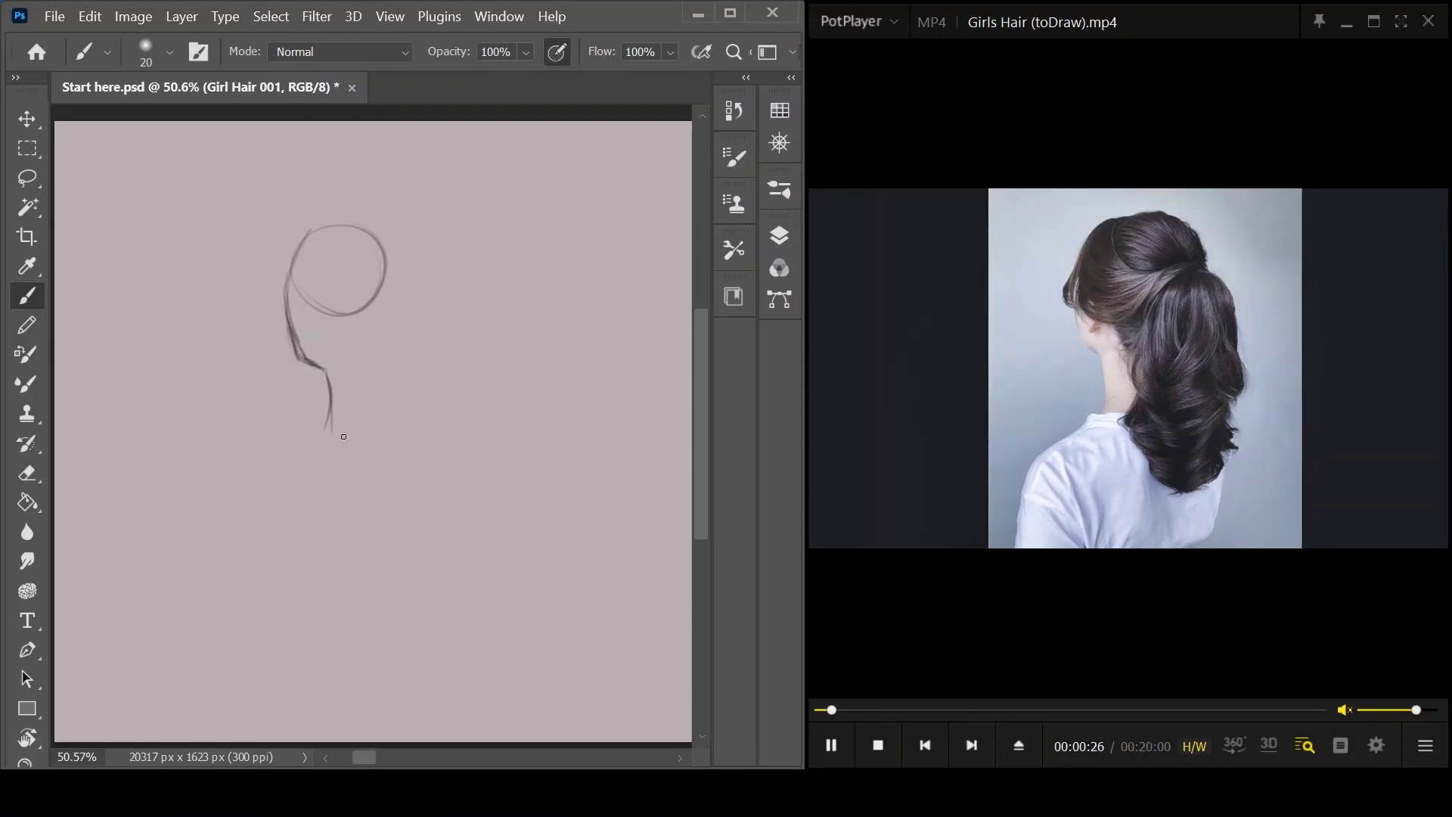
- Sketch the neckline, shoulders and back of the shirt below the neck, including the sleeve and a few fabric folds
mouse_move(326, 393)
mouse_down()
mouse_move(327, 437)
mouse_move(296, 453)
mouse_move(387, 446)
mouse_move(380, 436)
mouse_move(442, 412)
mouse_move(452, 528)
mouse_up()
drag(453, 437, 450, 522)
mouse_move(317, 434)
mouse_down()
mouse_move(267, 469)
mouse_move(250, 546)
mouse_up()
mouse_move(266, 480)
mouse_down()
mouse_move(279, 537)
mouse_move(309, 571)
mouse_up()
drag(252, 527, 310, 581)
drag(319, 501, 331, 574)
drag(362, 524, 353, 571)
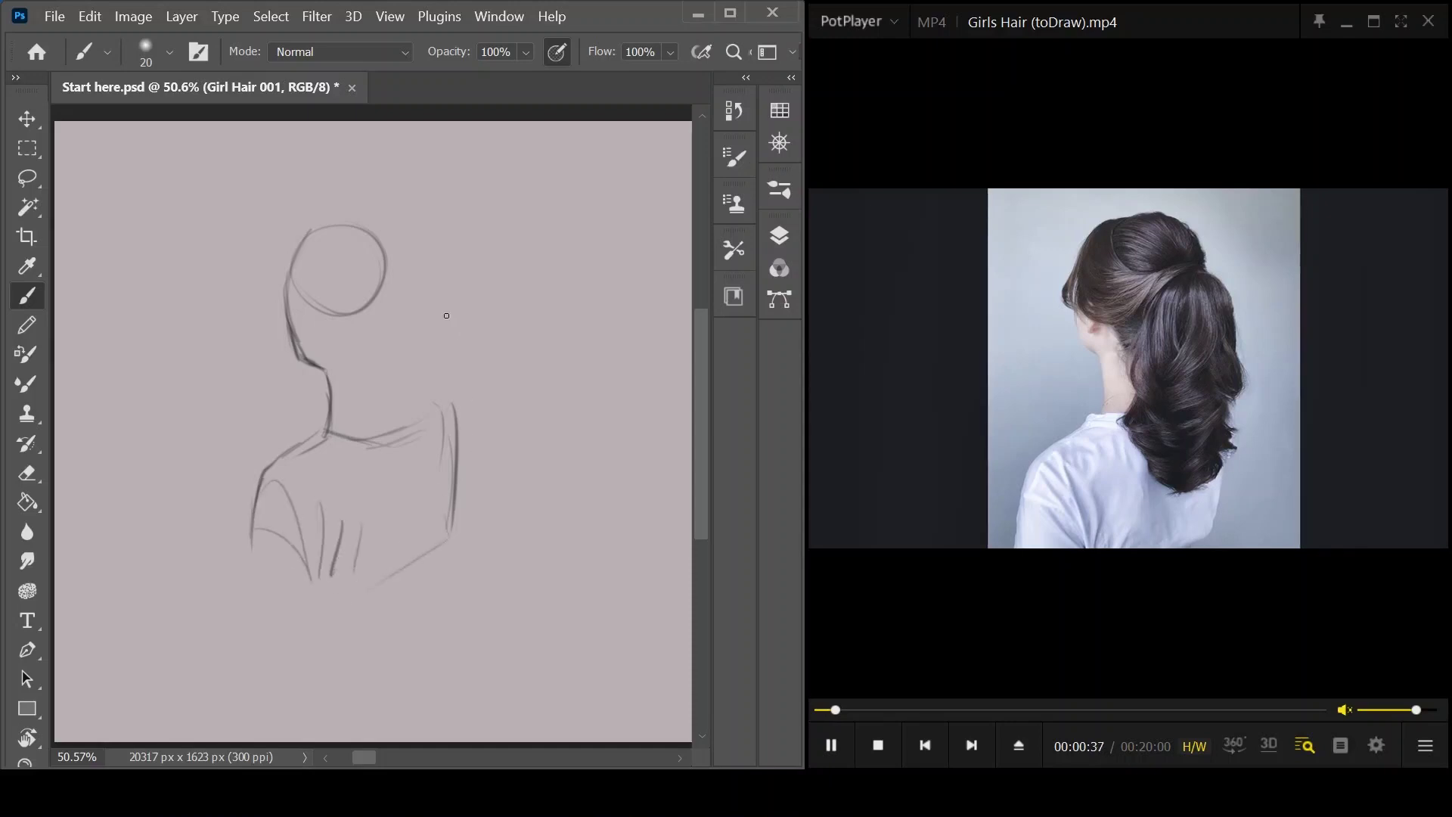
- Sketch the swept-back hair over the head circle, with its outer contour and strands leading to the ponytail's base
mouse_move(288, 252)
mouse_down()
mouse_move(371, 231)
mouse_move(398, 276)
mouse_move(386, 238)
mouse_move(403, 267)
mouse_up()
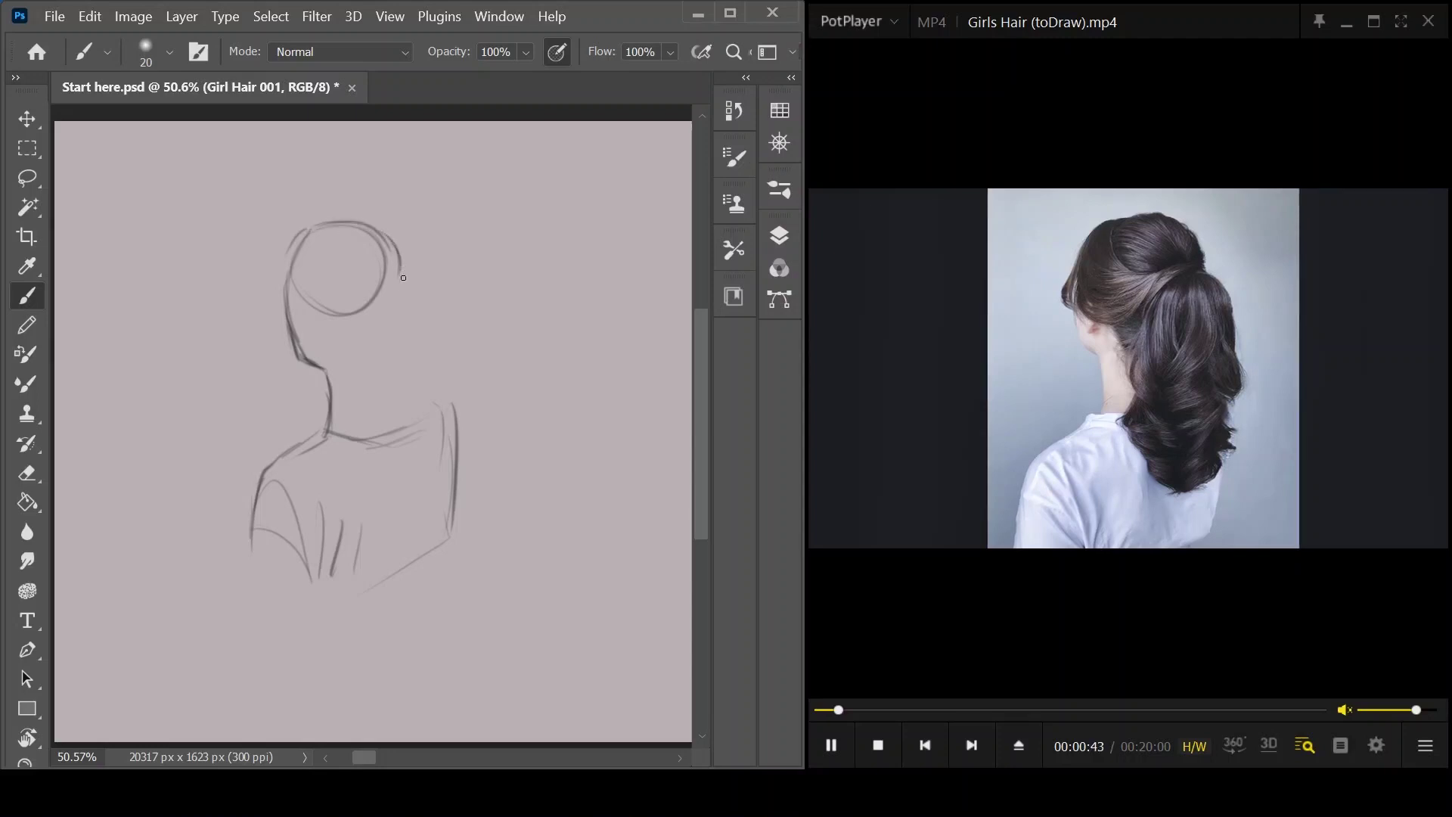
mouse_move(304, 230)
mouse_down()
mouse_move(317, 276)
mouse_move(356, 286)
mouse_move(405, 270)
mouse_up()
drag(305, 230, 271, 280)
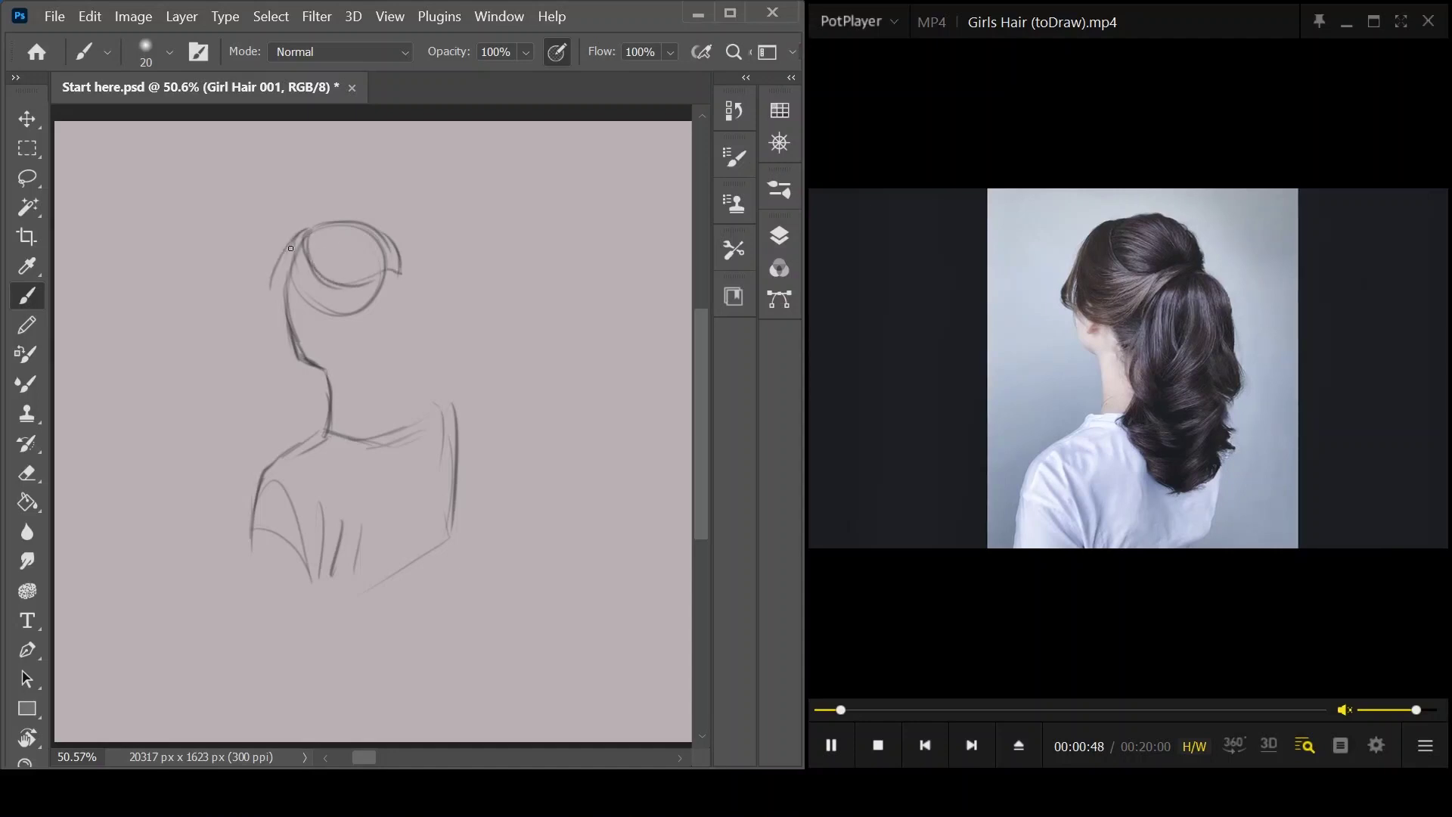
mouse_move(284, 262)
mouse_down()
mouse_move(272, 290)
mouse_move(294, 321)
mouse_up()
drag(285, 249, 312, 317)
mouse_move(284, 255)
mouse_down()
mouse_move(315, 317)
mouse_move(362, 304)
mouse_up()
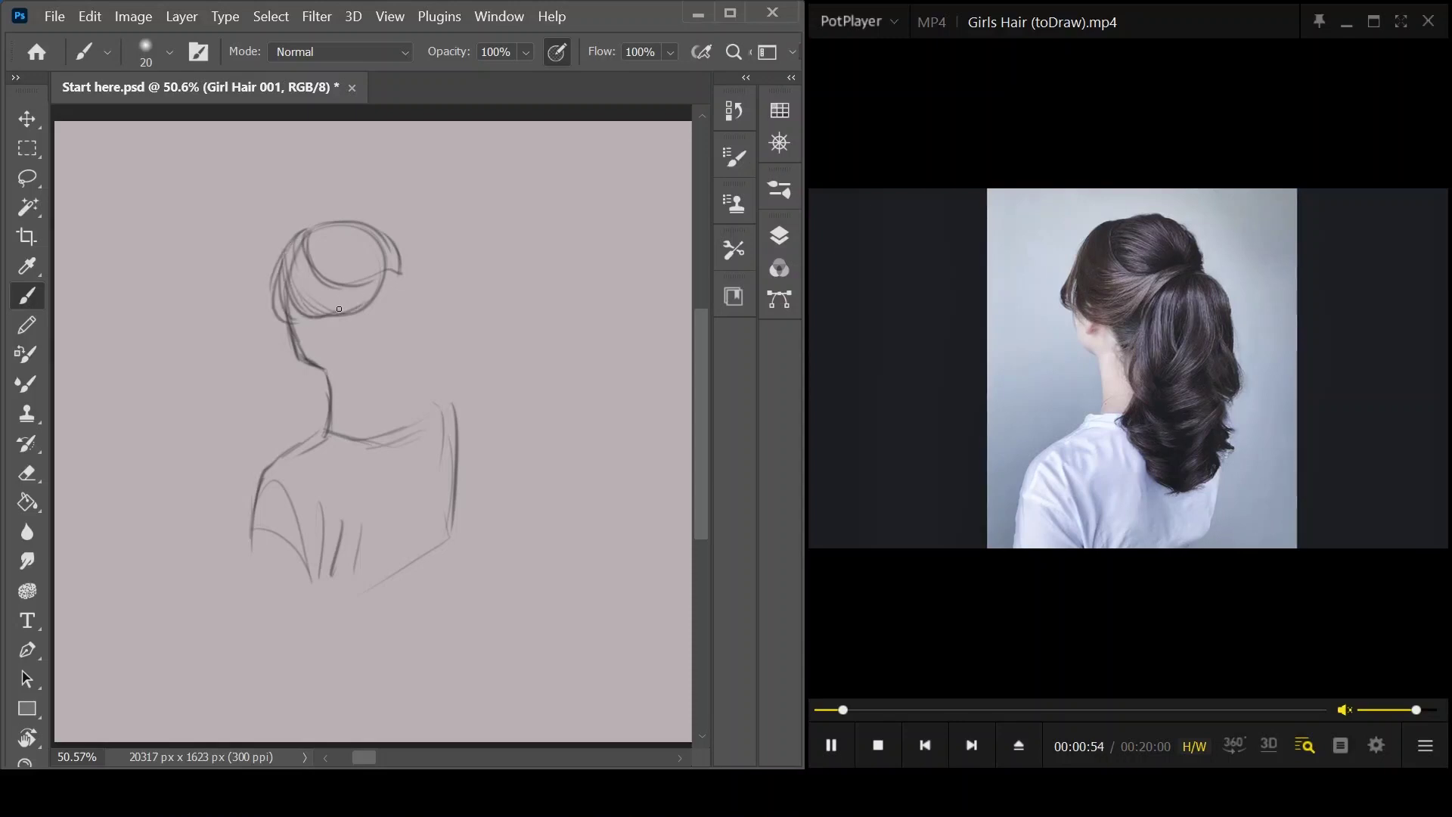
mouse_move(393, 240)
mouse_down()
mouse_move(407, 264)
mouse_move(370, 226)
mouse_move(385, 271)
mouse_move(340, 230)
mouse_move(383, 271)
mouse_up()
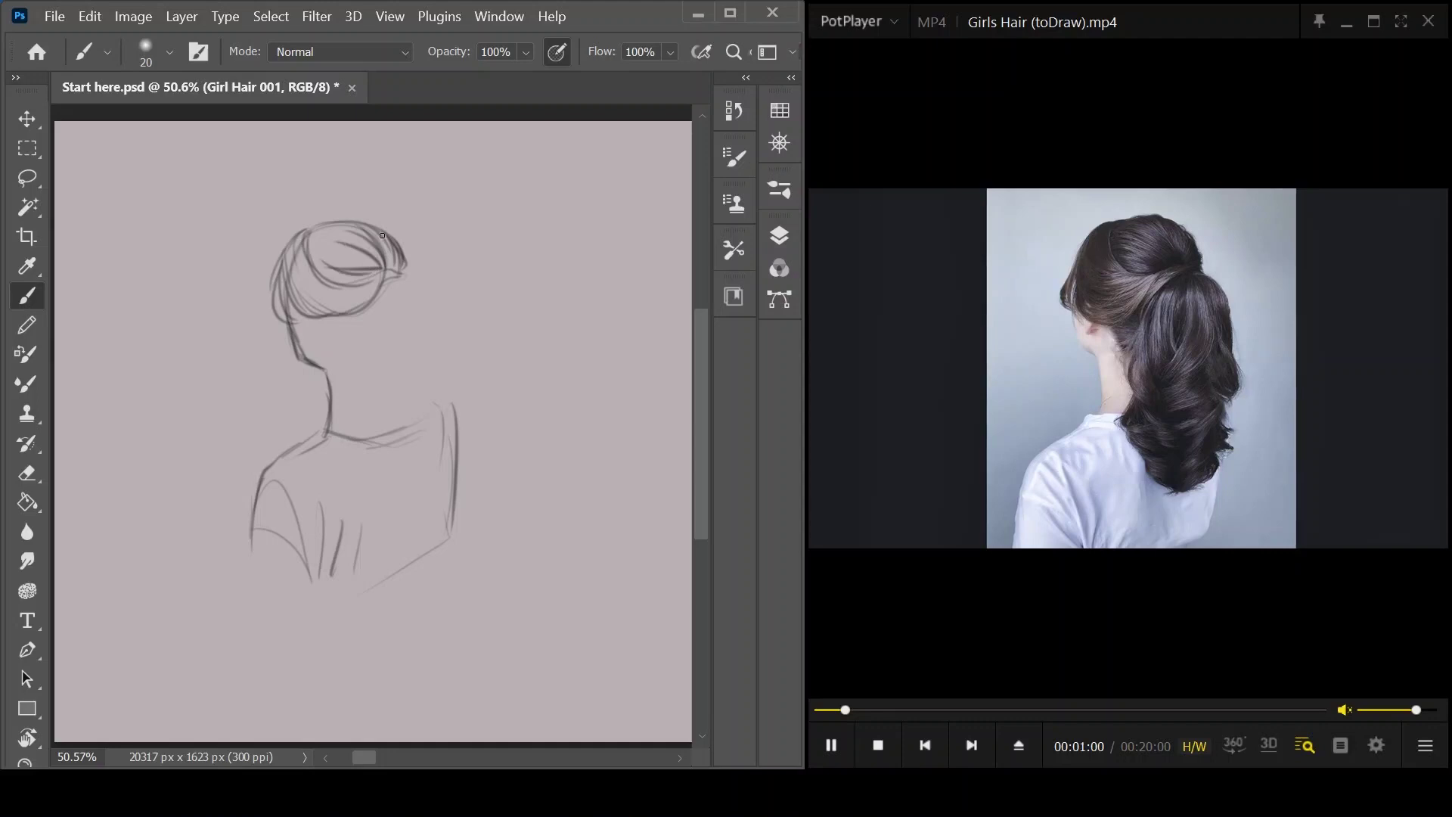
- Block in the ponytail's outline from the back of the head down over the shirt, with its lower curls
mouse_move(431, 314)
mouse_down()
mouse_move(406, 283)
mouse_move(441, 370)
mouse_up()
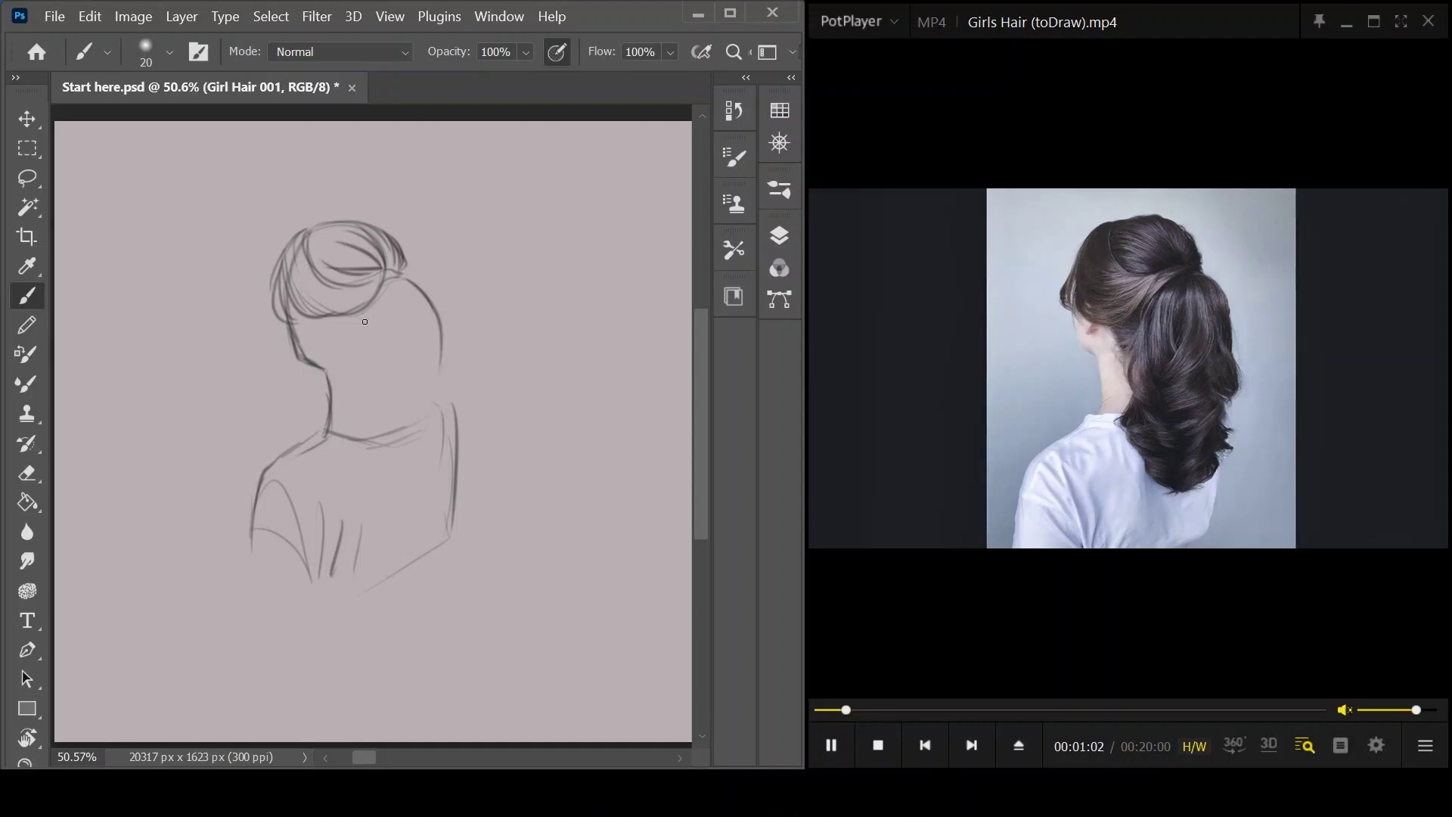
mouse_move(362, 301)
mouse_down()
mouse_move(348, 404)
mouse_move(378, 428)
mouse_up()
mouse_move(445, 336)
mouse_down()
mouse_move(436, 409)
mouse_move(452, 374)
mouse_move(441, 402)
mouse_move(359, 440)
mouse_move(362, 421)
mouse_move(393, 493)
mouse_up()
drag(455, 408, 423, 522)
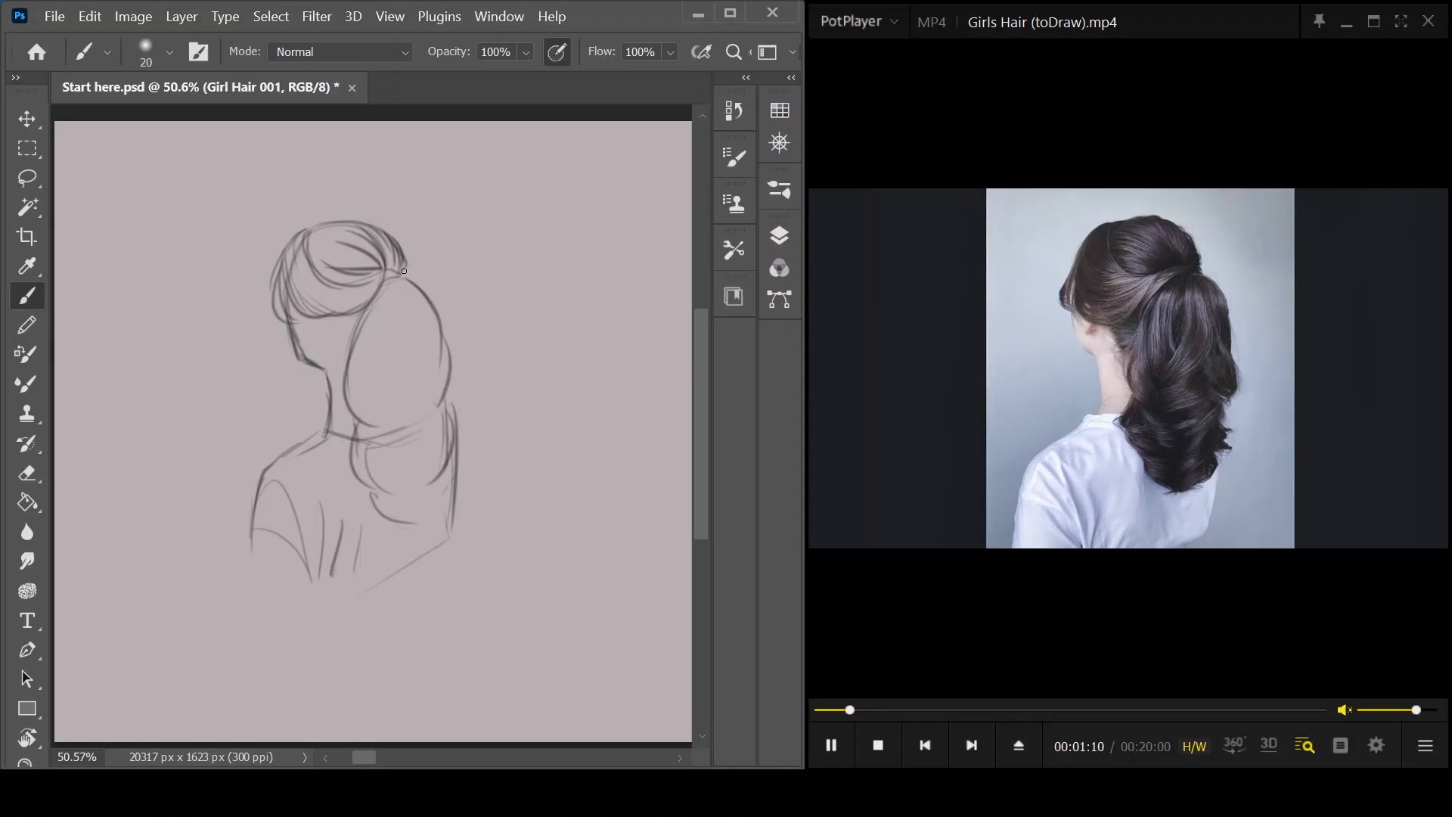
- Draw flowing inner strands down the ponytail and build up the wavy locks and curls along its edges and tip
mouse_move(391, 276)
mouse_down()
mouse_move(385, 331)
mouse_move(429, 333)
mouse_move(380, 412)
mouse_up()
drag(402, 301, 396, 445)
mouse_move(415, 381)
mouse_down()
mouse_move(372, 445)
mouse_move(390, 466)
mouse_up()
mouse_move(439, 349)
mouse_down()
mouse_move(463, 408)
mouse_move(449, 417)
mouse_up()
mouse_move(375, 337)
mouse_down()
mouse_move(355, 421)
mouse_move(382, 384)
mouse_move(384, 467)
mouse_move(355, 462)
mouse_up()
mouse_move(394, 419)
mouse_down()
mouse_move(355, 465)
mouse_move(368, 456)
mouse_move(344, 455)
mouse_move(379, 500)
mouse_move(395, 491)
mouse_up()
drag(366, 471, 400, 493)
mouse_move(442, 439)
mouse_down()
mouse_move(413, 505)
mouse_move(384, 522)
mouse_up()
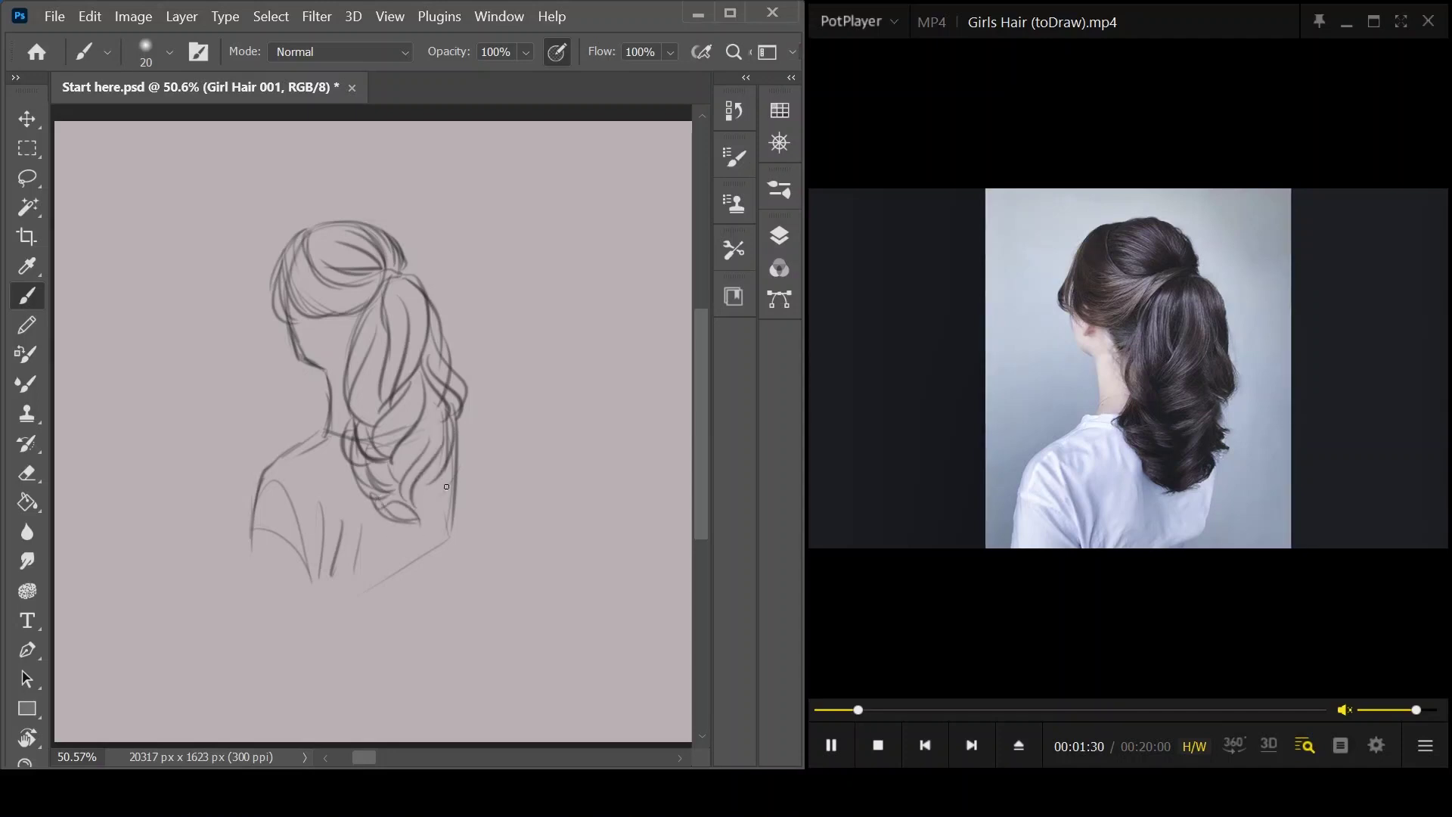
mouse_move(454, 474)
mouse_down()
mouse_move(430, 518)
mouse_move(428, 506)
mouse_up()
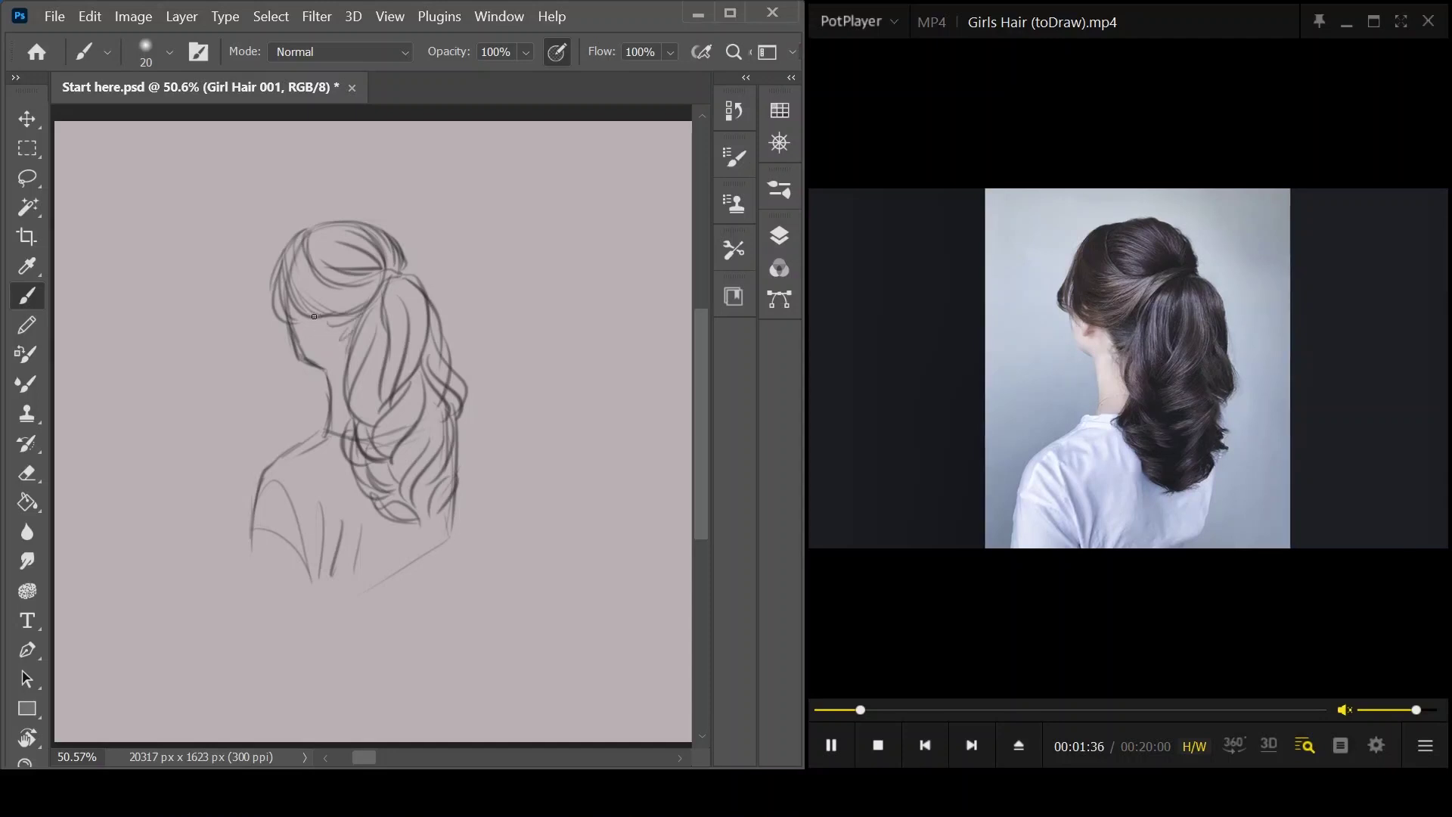
- Add short loose strands below the hairline near the ear and nape, and darken the ponytail's base, crown edge and main locks
drag(321, 318, 315, 342)
mouse_move(313, 312)
mouse_down()
mouse_move(360, 323)
mouse_move(359, 343)
mouse_up()
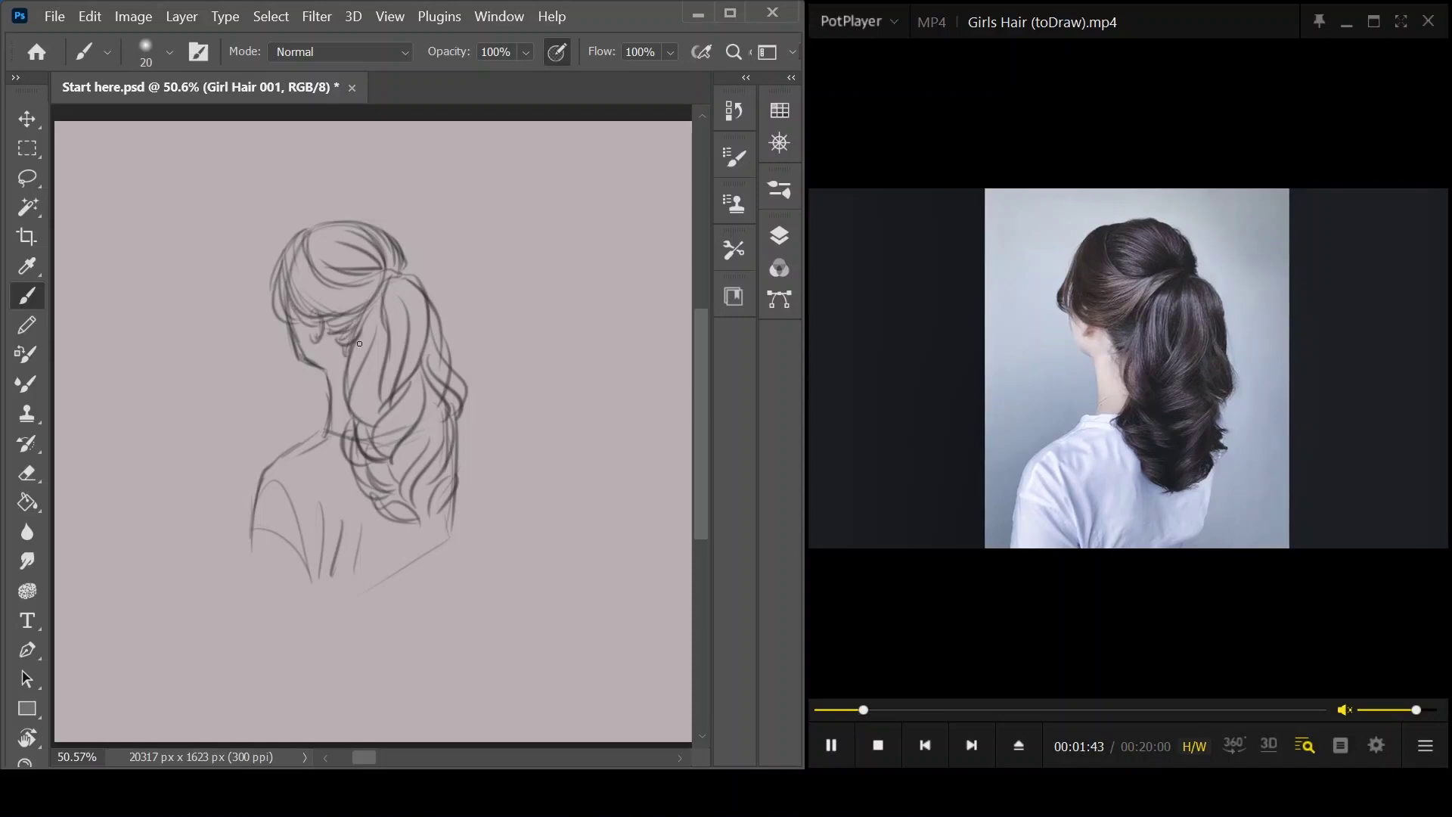
mouse_move(396, 275)
mouse_down()
mouse_move(442, 310)
mouse_move(402, 281)
mouse_up()
mouse_move(402, 281)
mouse_down()
mouse_move(348, 368)
mouse_move(377, 279)
mouse_move(339, 287)
mouse_move(306, 233)
mouse_up()
drag(411, 255, 380, 336)
mouse_move(396, 285)
mouse_down()
mouse_move(388, 334)
mouse_move(404, 334)
mouse_up()
mouse_move(399, 300)
mouse_down()
mouse_move(393, 353)
mouse_move(341, 420)
mouse_up()
drag(370, 339, 349, 419)
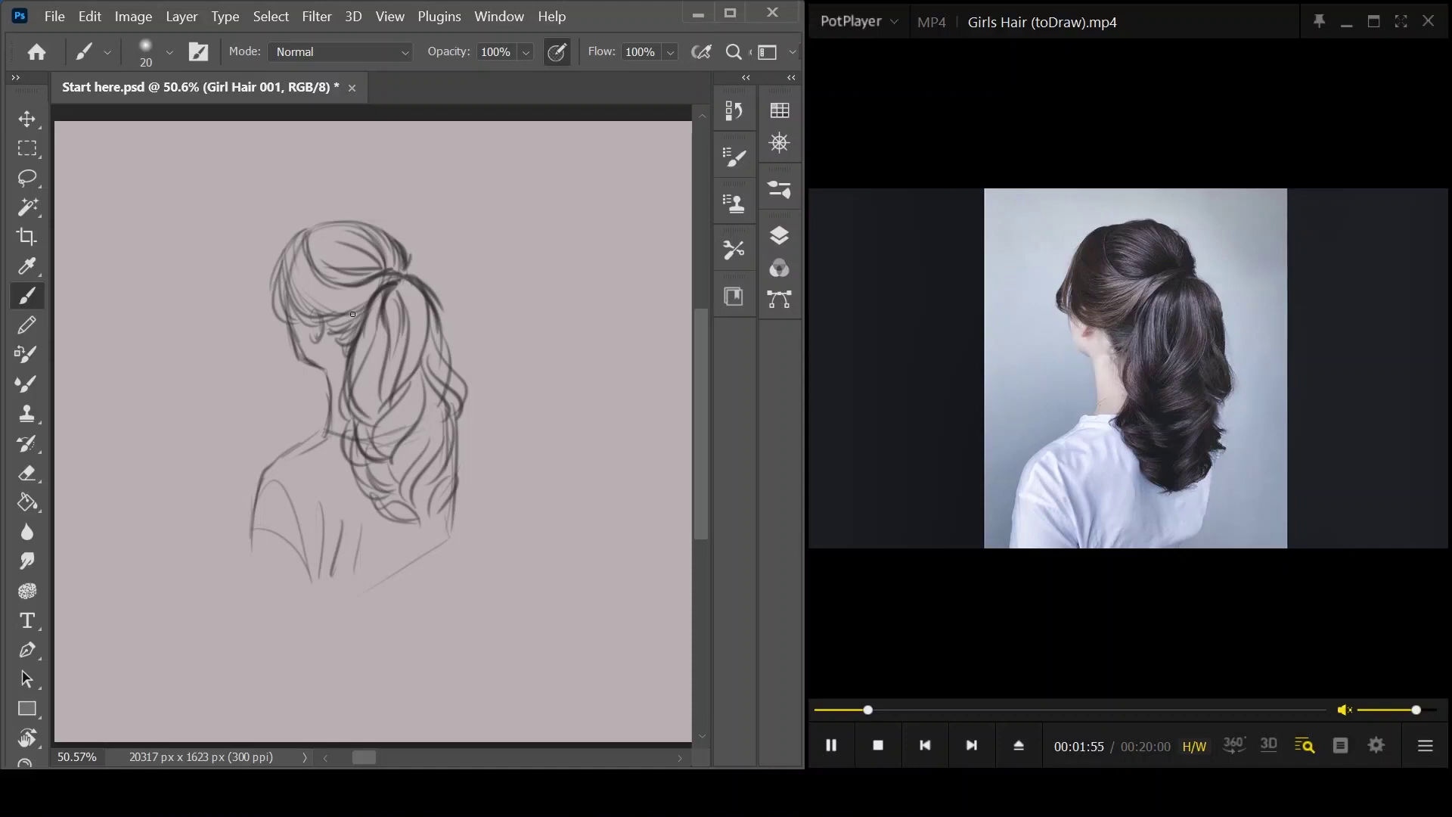
mouse_move(444, 399)
mouse_down()
mouse_move(447, 496)
mouse_move(429, 527)
mouse_move(455, 509)
mouse_move(430, 526)
mouse_up()
- On the blank canvas beside the ponytail sketch, draw the short-haired woman's head circle, face profile, jaw, neck and collar line
drag(567, 521, 389, 523)
mouse_move(650, 484)
mouse_down()
mouse_move(505, 519)
mouse_move(467, 469)
mouse_up()
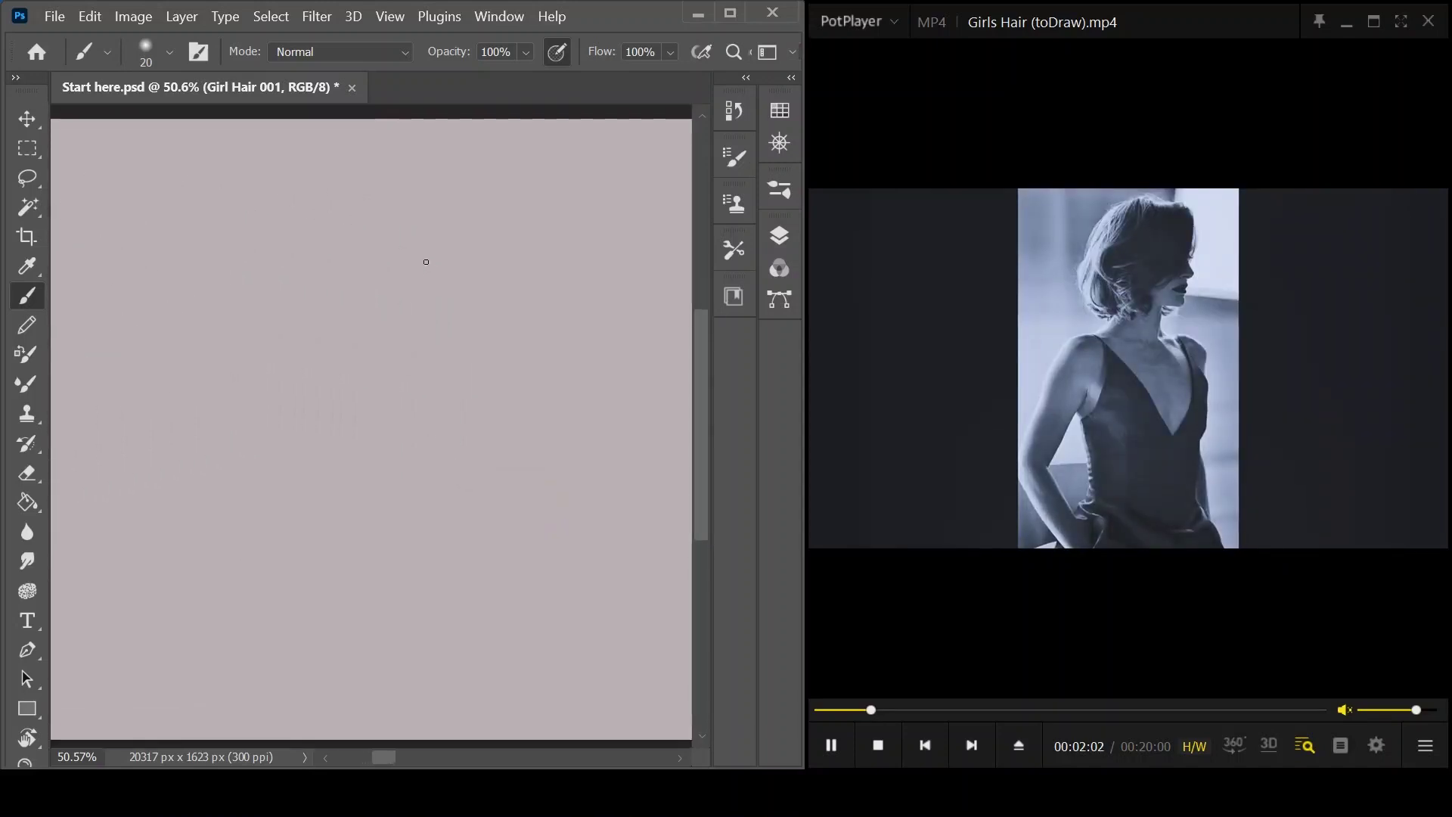
mouse_move(418, 243)
mouse_down()
mouse_move(347, 268)
mouse_move(413, 288)
mouse_up()
mouse_move(418, 264)
mouse_down()
mouse_move(395, 341)
mouse_move(337, 333)
mouse_move(384, 340)
mouse_move(348, 334)
mouse_move(374, 343)
mouse_move(363, 373)
mouse_move(279, 388)
mouse_up()
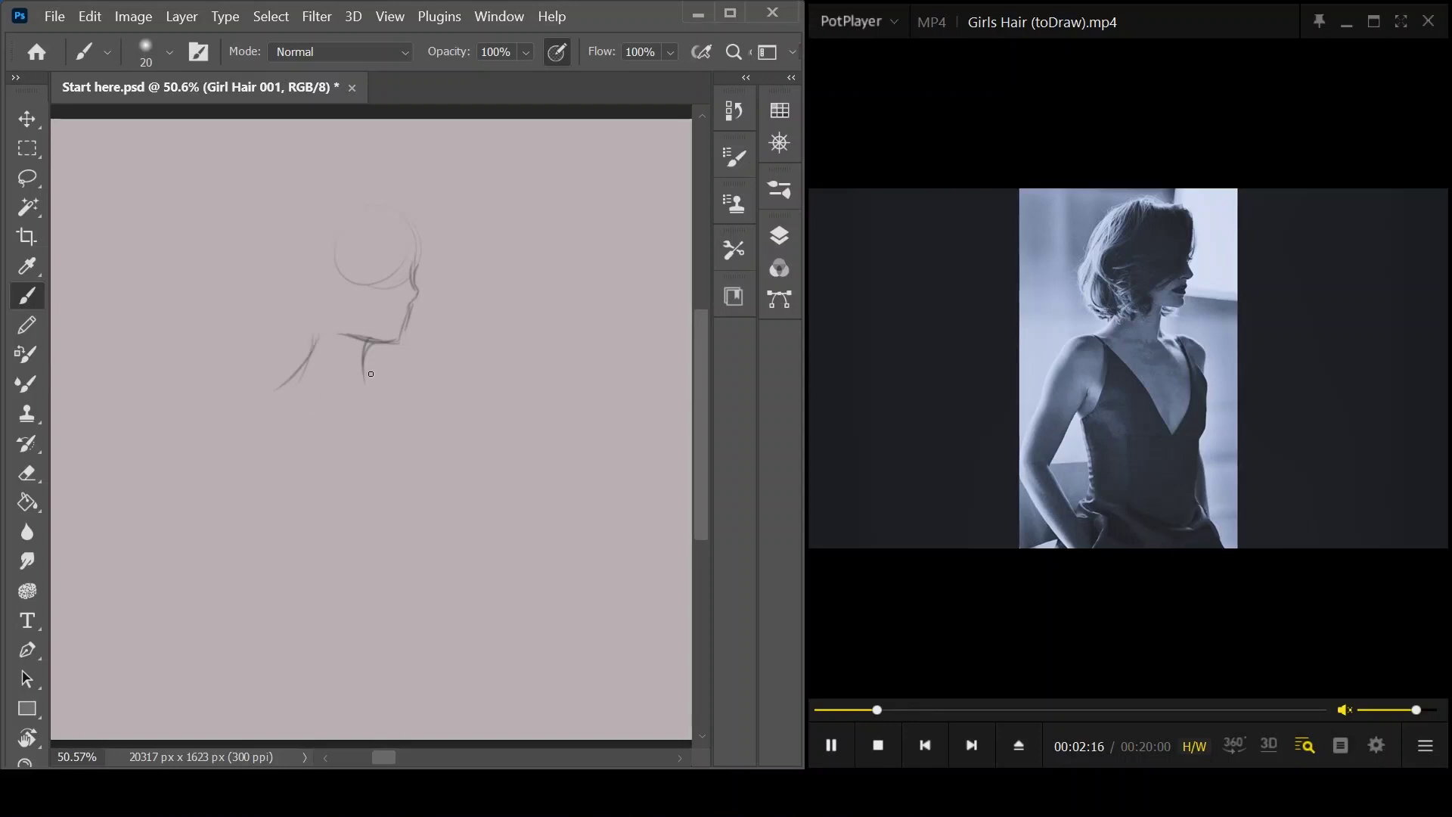
mouse_move(368, 345)
mouse_down()
mouse_move(362, 383)
mouse_move(366, 349)
mouse_move(364, 381)
mouse_move(364, 366)
mouse_move(410, 387)
mouse_move(306, 399)
mouse_up()
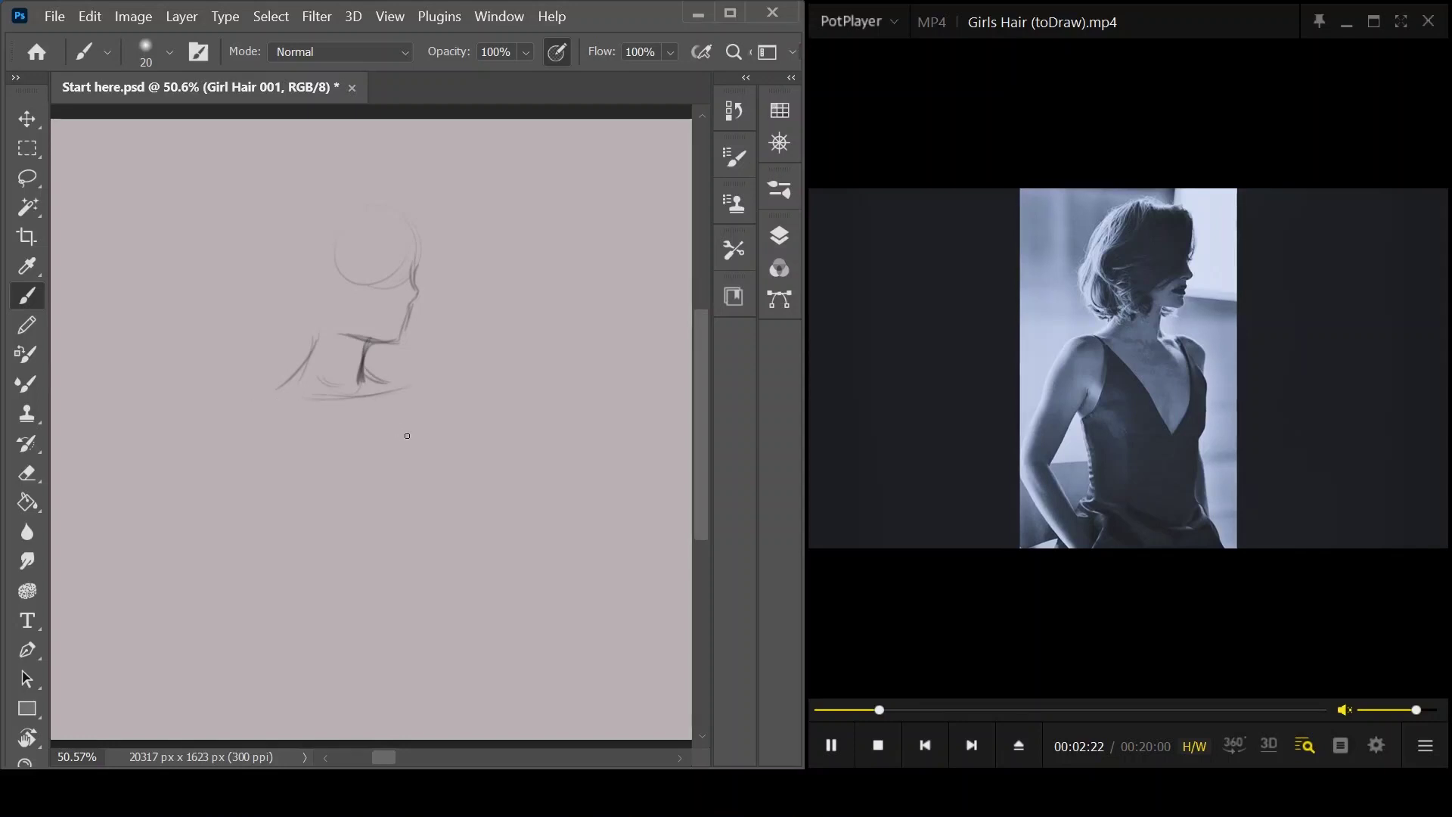
- Block in the torso below the collar line, with chest sides, waist line, lower sides and the hand's first strokes at the hip
mouse_move(415, 437)
mouse_down()
mouse_move(413, 520)
mouse_move(420, 491)
mouse_up()
mouse_move(258, 423)
mouse_down()
mouse_move(270, 502)
mouse_move(290, 532)
mouse_move(357, 529)
mouse_move(329, 529)
mouse_move(392, 635)
mouse_up()
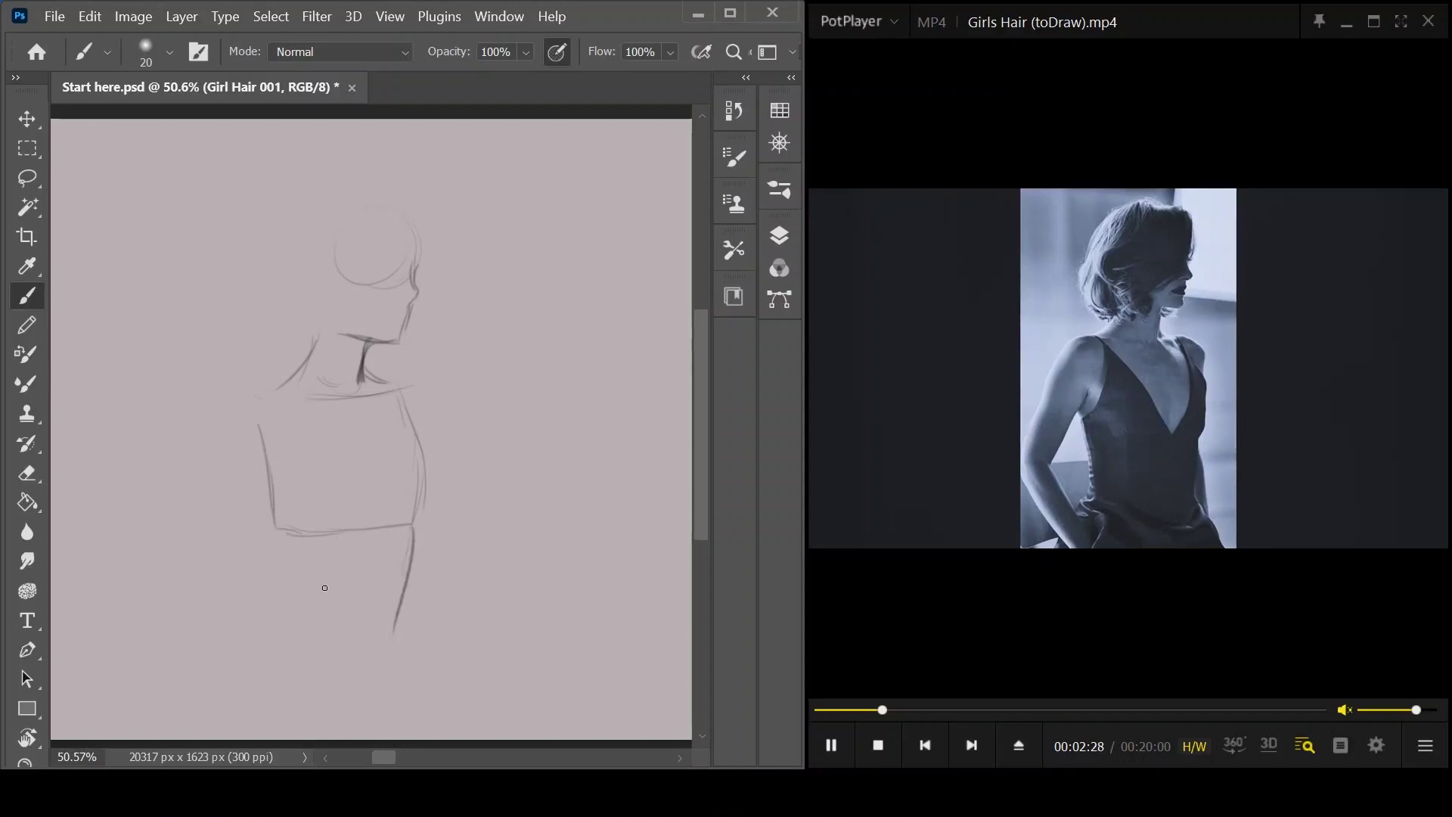
mouse_move(274, 533)
mouse_down()
mouse_move(277, 649)
mouse_move(253, 648)
mouse_move(265, 662)
mouse_move(223, 704)
mouse_up()
drag(262, 660, 235, 706)
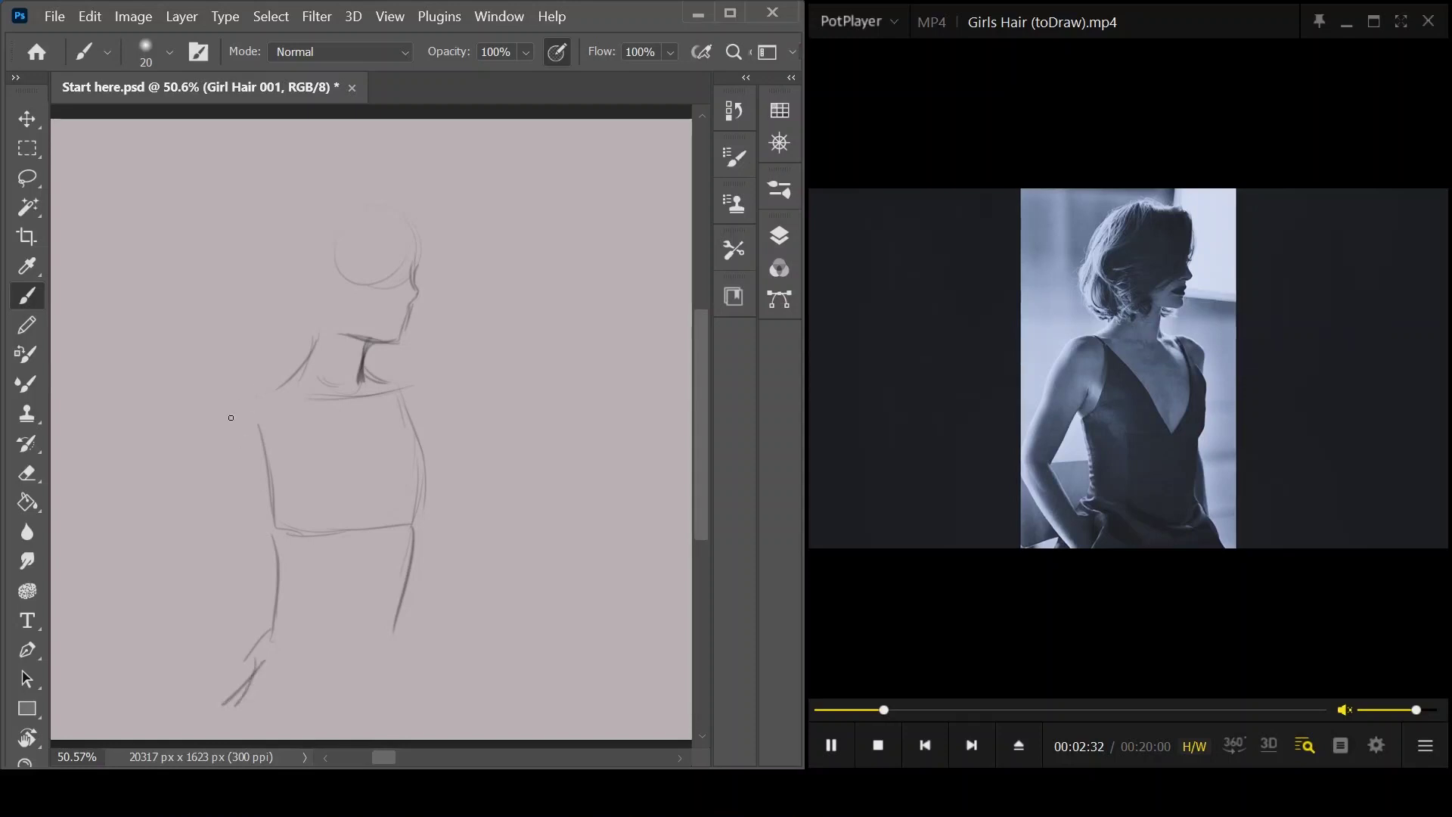
- Sketch the bent arm from the rounded shoulder to the elbow and down to the hand at the hip, including the armpit lines
mouse_move(226, 497)
mouse_down()
mouse_move(227, 417)
mouse_move(242, 398)
mouse_move(180, 512)
mouse_move(179, 500)
mouse_move(167, 555)
mouse_up()
drag(202, 474, 163, 585)
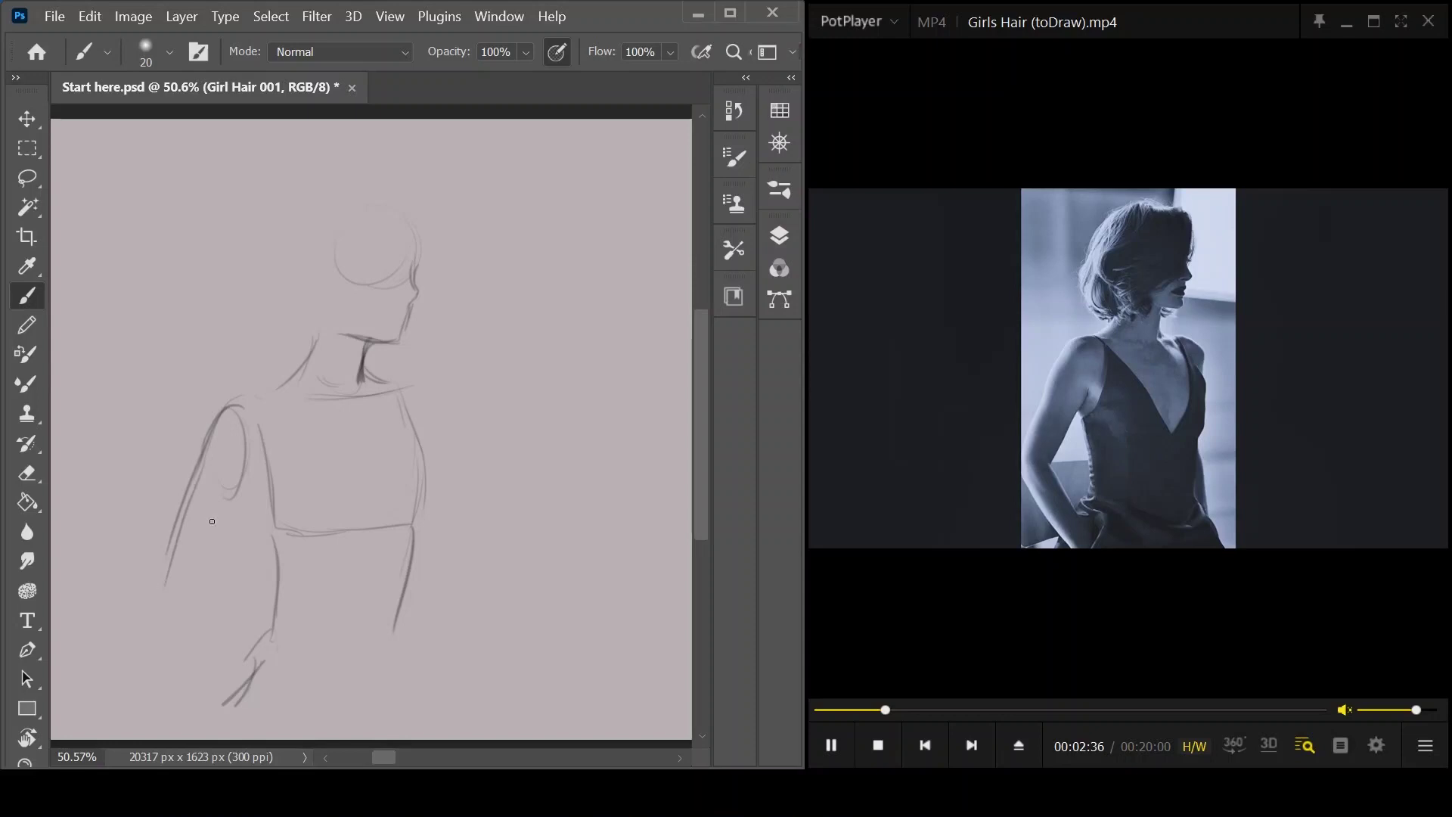
mouse_move(179, 519)
mouse_down()
mouse_move(154, 595)
mouse_move(168, 618)
mouse_move(151, 601)
mouse_move(241, 714)
mouse_up()
mouse_move(153, 586)
mouse_down()
mouse_move(195, 601)
mouse_move(257, 686)
mouse_up()
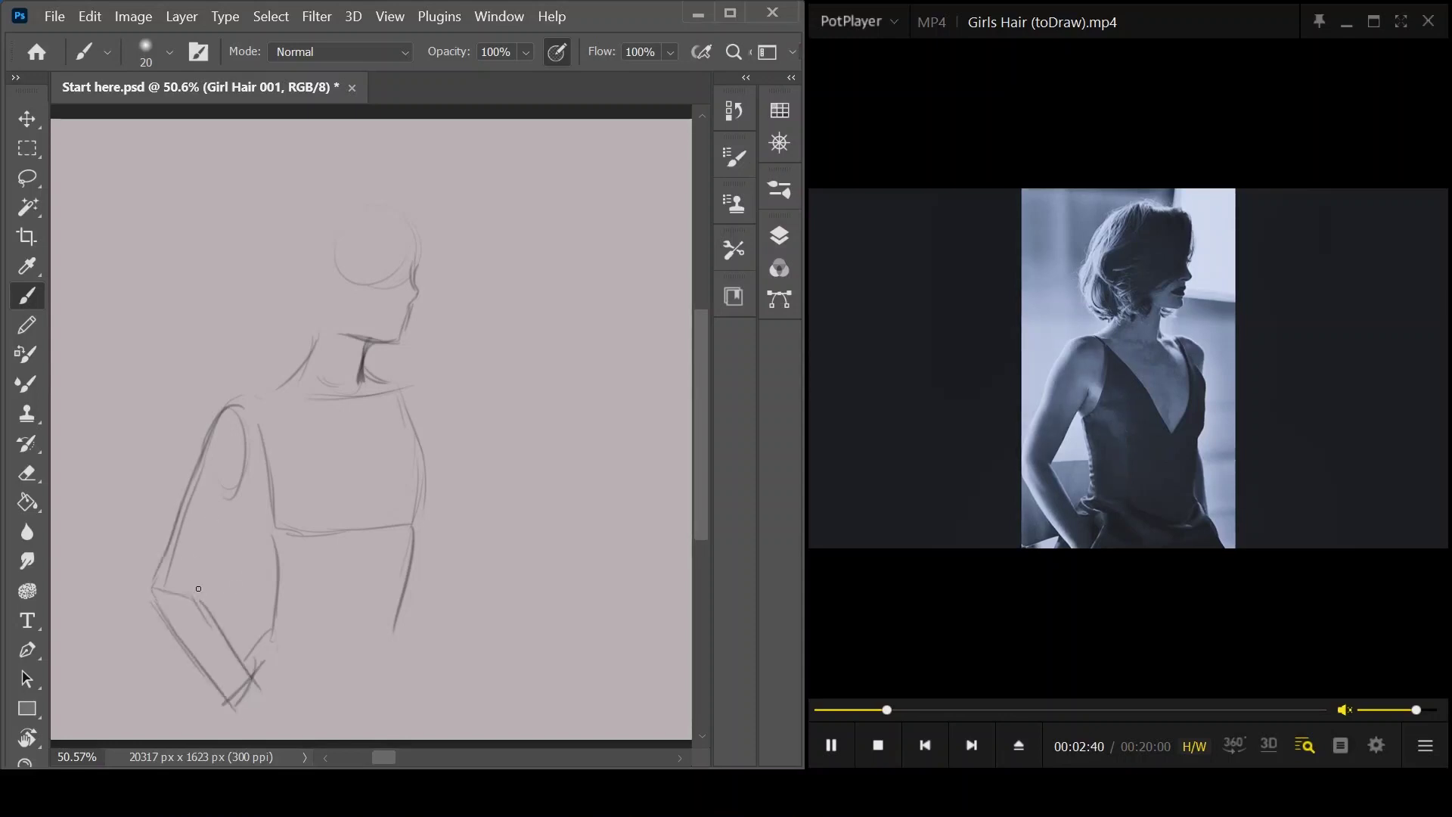
mouse_move(195, 587)
mouse_down()
mouse_move(246, 474)
mouse_move(270, 527)
mouse_up()
drag(249, 490, 272, 530)
- Draw the dress's deep V-neckline across the chest and round off the far shoulder and its side contour
drag(257, 400, 341, 517)
drag(303, 447, 358, 537)
mouse_move(382, 390)
mouse_down()
mouse_move(357, 517)
mouse_move(395, 402)
mouse_move(421, 519)
mouse_up()
drag(409, 382, 429, 435)
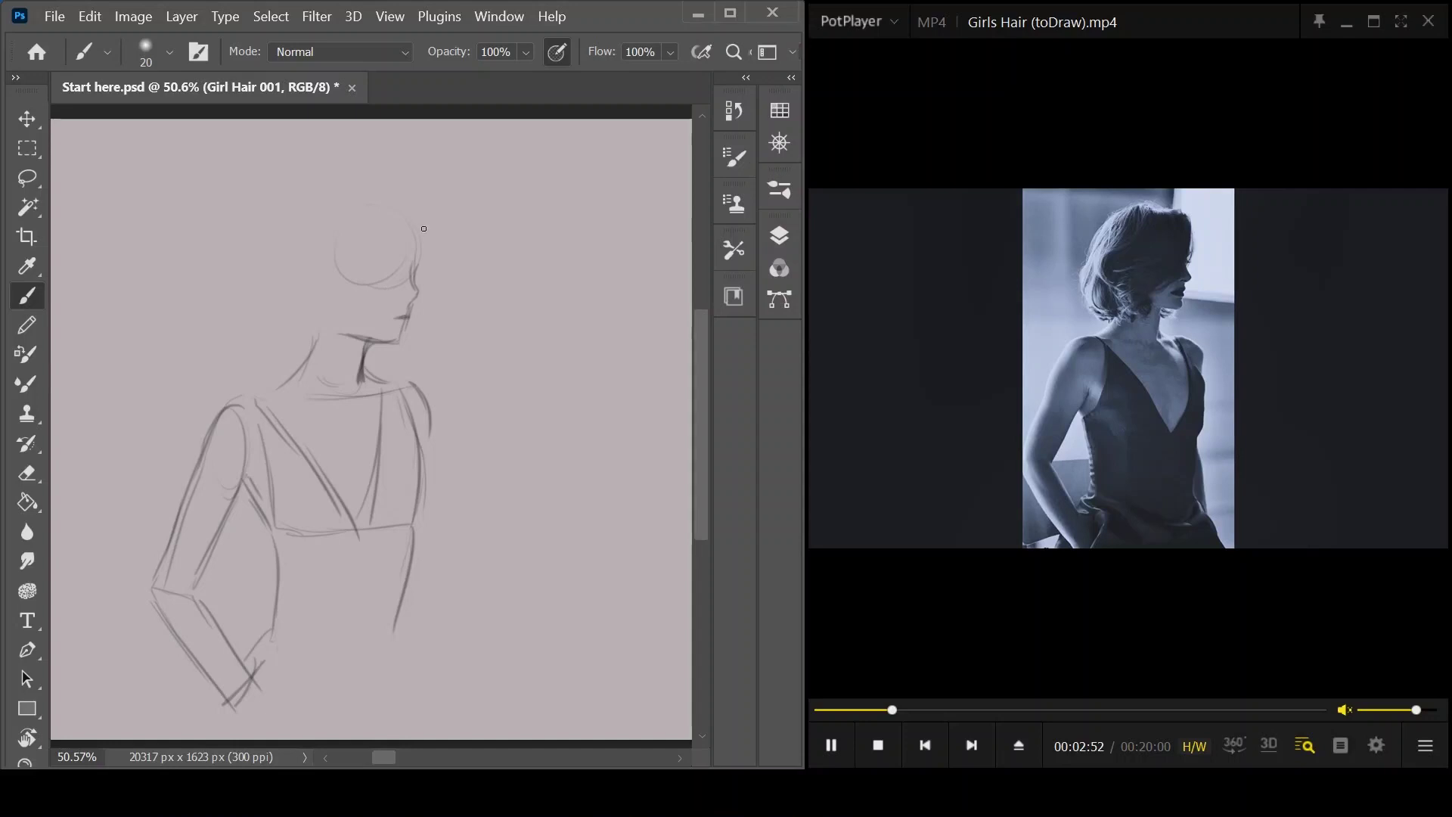
- Outline the short bob around the head circle and sketch the side-swept fringe falling across the face
mouse_move(399, 212)
mouse_down()
mouse_move(424, 243)
mouse_move(412, 288)
mouse_up()
mouse_move(420, 202)
mouse_down()
mouse_move(310, 217)
mouse_move(339, 203)
mouse_move(291, 277)
mouse_move(308, 352)
mouse_up()
drag(315, 284, 301, 333)
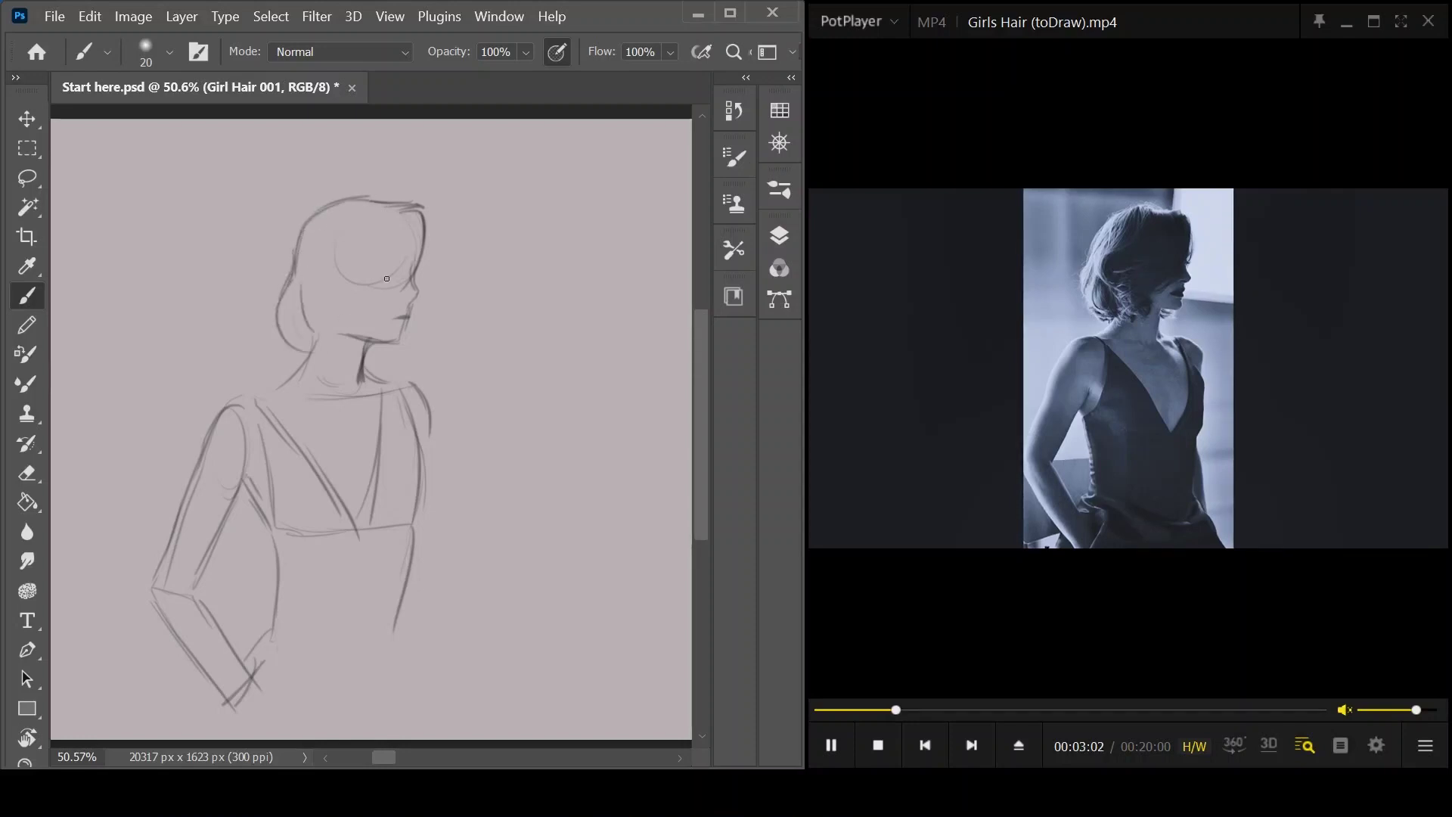
mouse_move(375, 203)
mouse_down()
mouse_move(329, 271)
mouse_move(336, 246)
mouse_move(316, 307)
mouse_move(345, 313)
mouse_move(363, 278)
mouse_up()
mouse_move(412, 235)
mouse_down()
mouse_move(357, 276)
mouse_move(405, 276)
mouse_move(369, 299)
mouse_move(420, 253)
mouse_move(412, 270)
mouse_move(364, 306)
mouse_up()
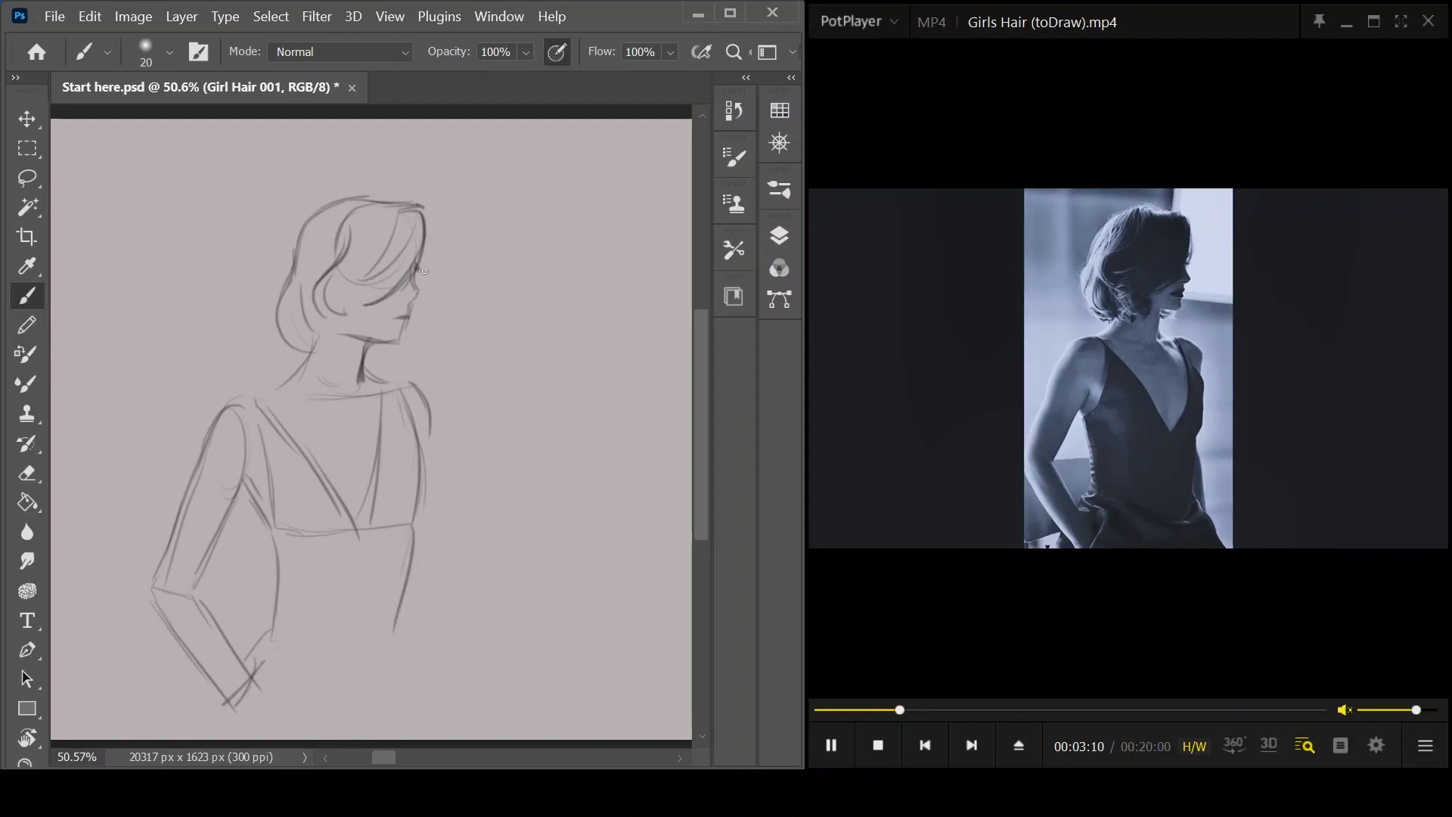
- Fill the bob with wavy side strands and curled ends around the jaw and nape, then strengthen the back neck line
mouse_move(412, 267)
mouse_down()
mouse_move(374, 282)
mouse_move(391, 285)
mouse_move(355, 264)
mouse_move(388, 273)
mouse_move(328, 298)
mouse_move(370, 304)
mouse_up()
mouse_move(362, 333)
mouse_down()
mouse_move(356, 305)
mouse_move(331, 315)
mouse_move(330, 344)
mouse_move(353, 354)
mouse_up()
mouse_move(313, 306)
mouse_down()
mouse_move(301, 332)
mouse_move(321, 347)
mouse_up()
mouse_move(297, 323)
mouse_down()
mouse_move(316, 352)
mouse_move(397, 350)
mouse_move(383, 355)
mouse_up()
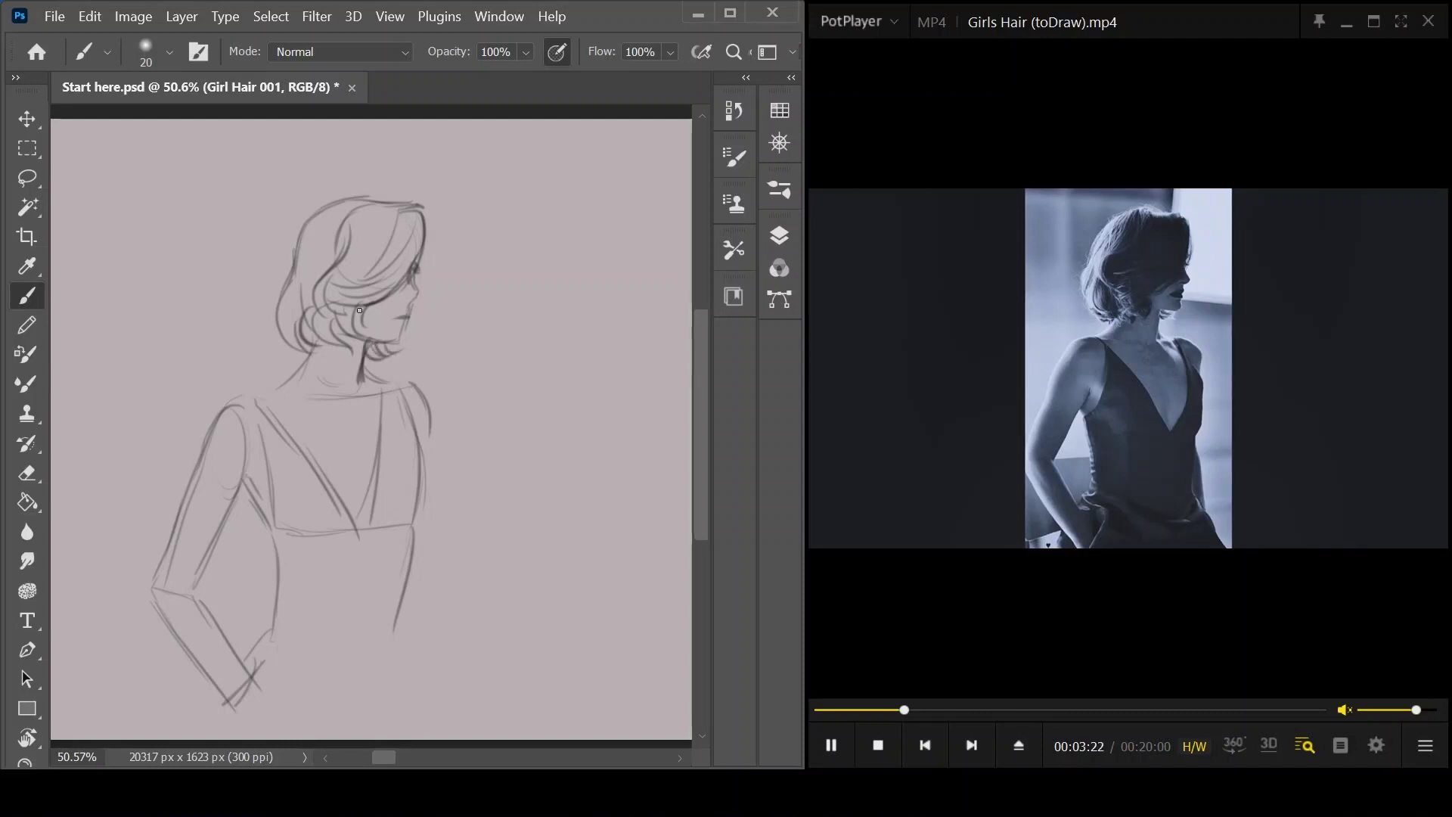
drag(360, 306, 335, 339)
drag(353, 337, 317, 364)
mouse_move(302, 297)
mouse_down()
mouse_move(307, 351)
mouse_move(264, 398)
mouse_up()
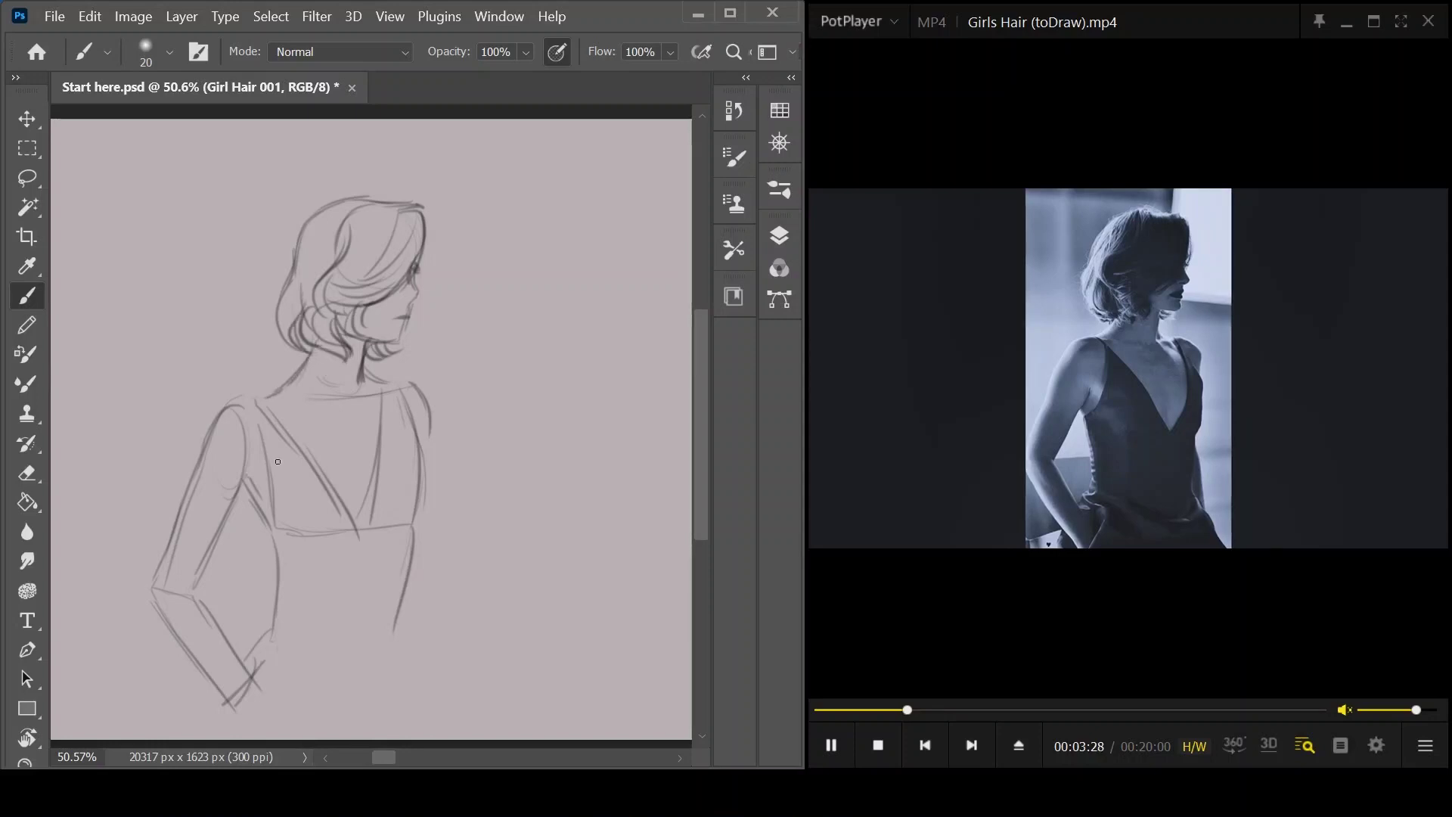
- Draw the dress's sides from waist to hips and add the curved line of the far hip and skirt
drag(396, 629, 455, 717)
drag(414, 528, 422, 656)
mouse_move(273, 516)
mouse_down()
mouse_move(261, 584)
mouse_move(276, 651)
mouse_move(256, 642)
mouse_up()
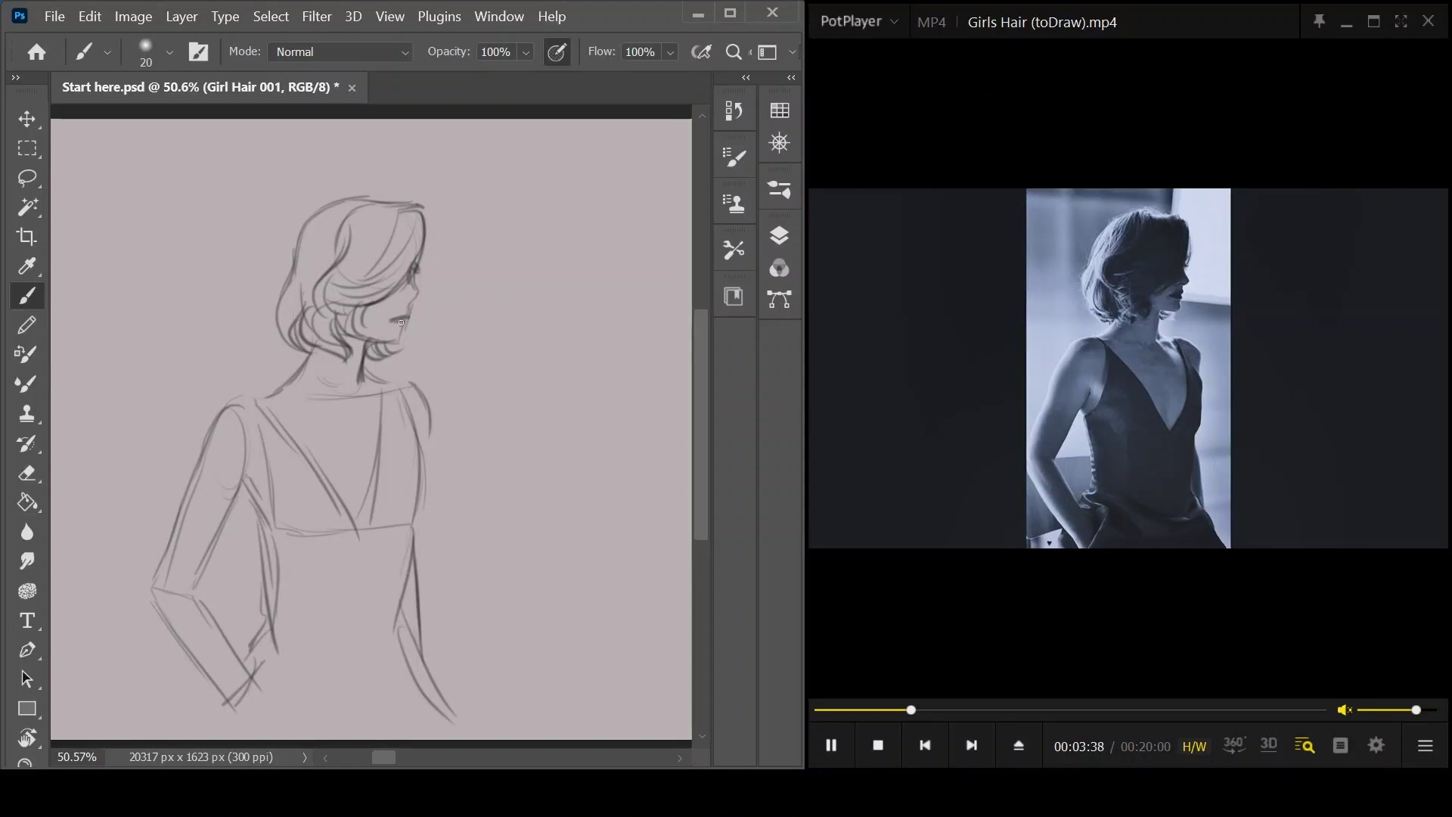
- Shade the lips and darken the bob's fringe, crown contour and long side strands
drag(402, 322, 399, 341)
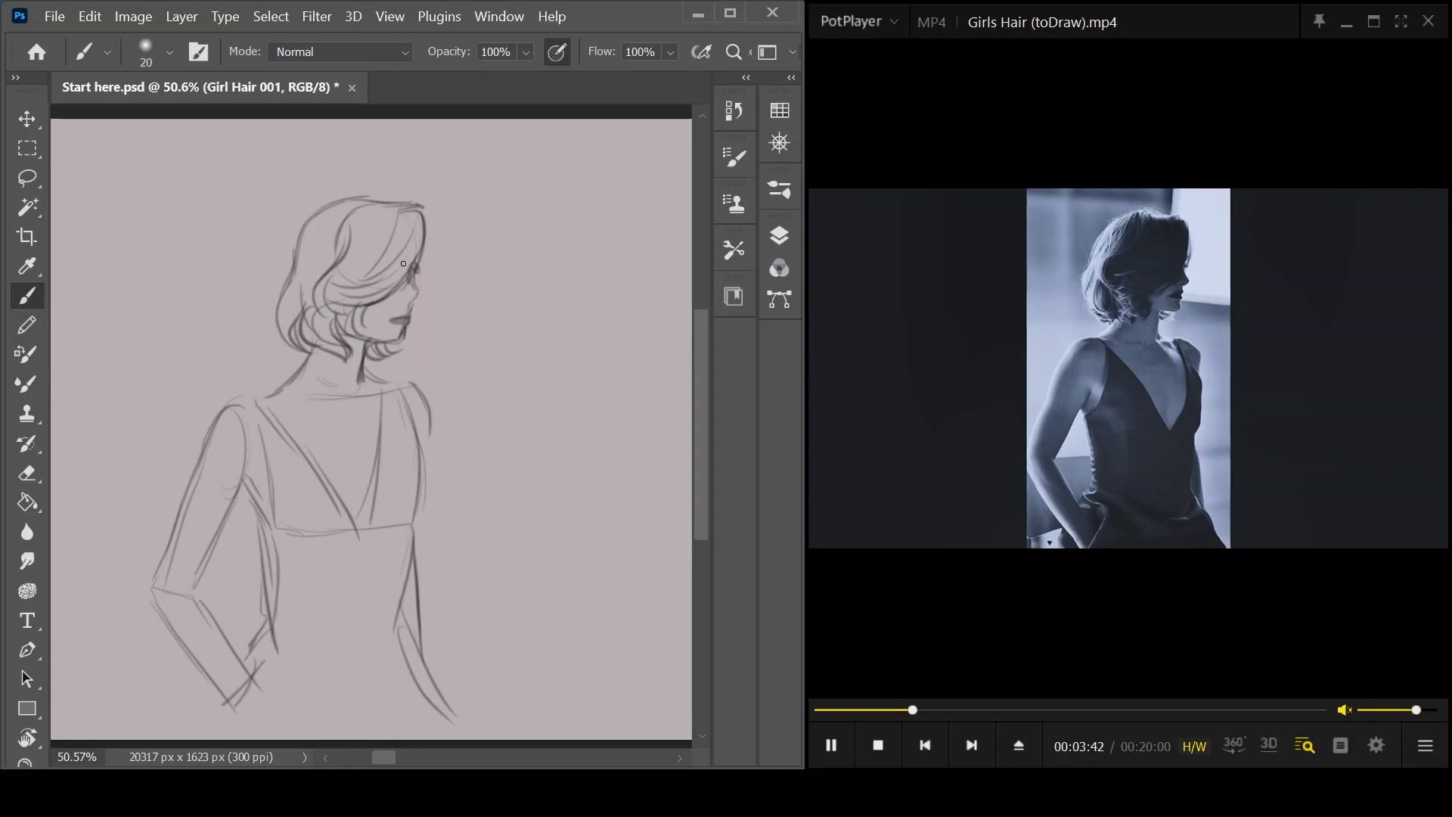
drag(380, 303, 412, 277)
drag(422, 217, 413, 285)
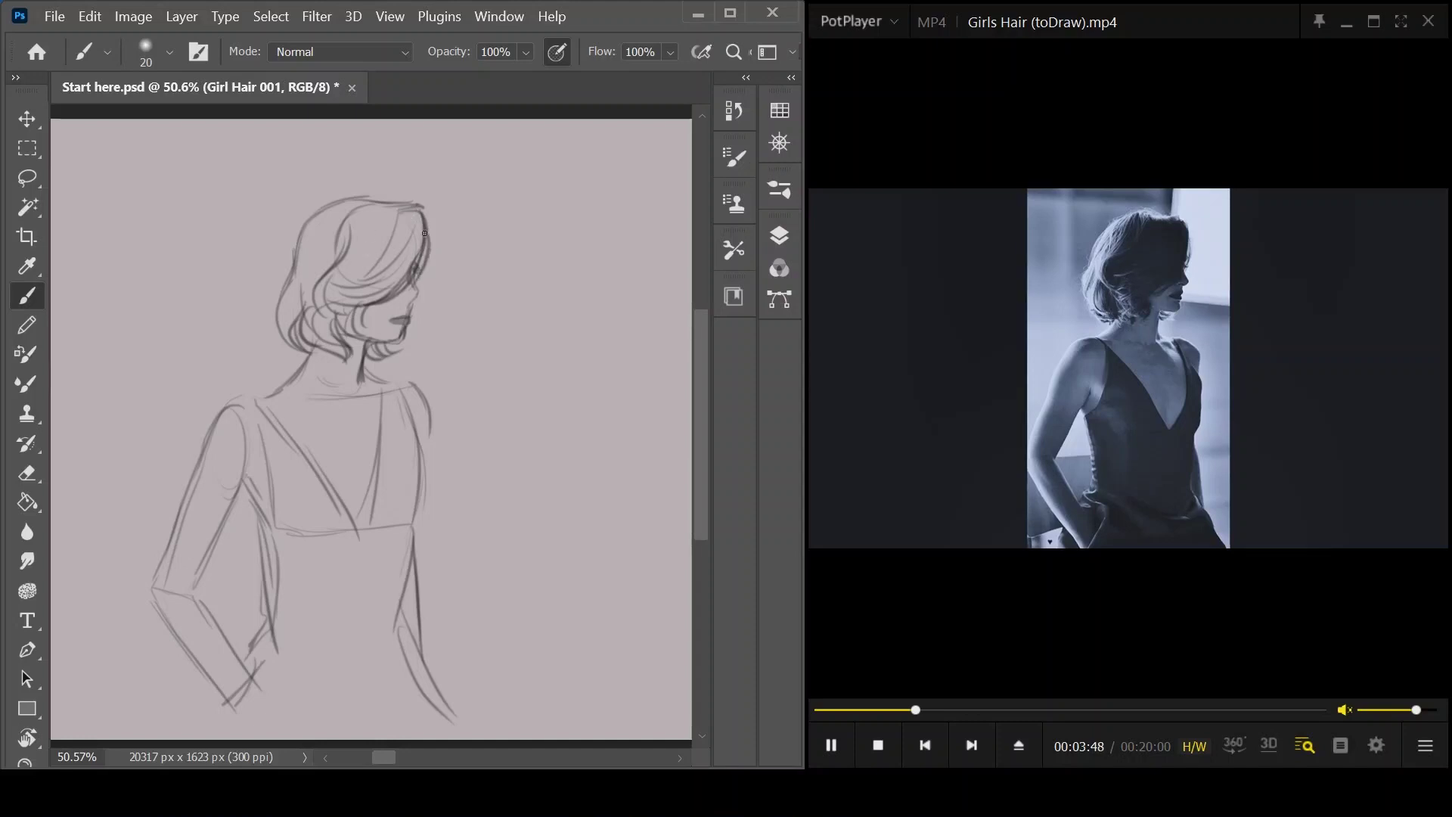
mouse_move(380, 198)
mouse_down()
mouse_move(339, 210)
mouse_move(316, 284)
mouse_up()
drag(325, 212, 292, 283)
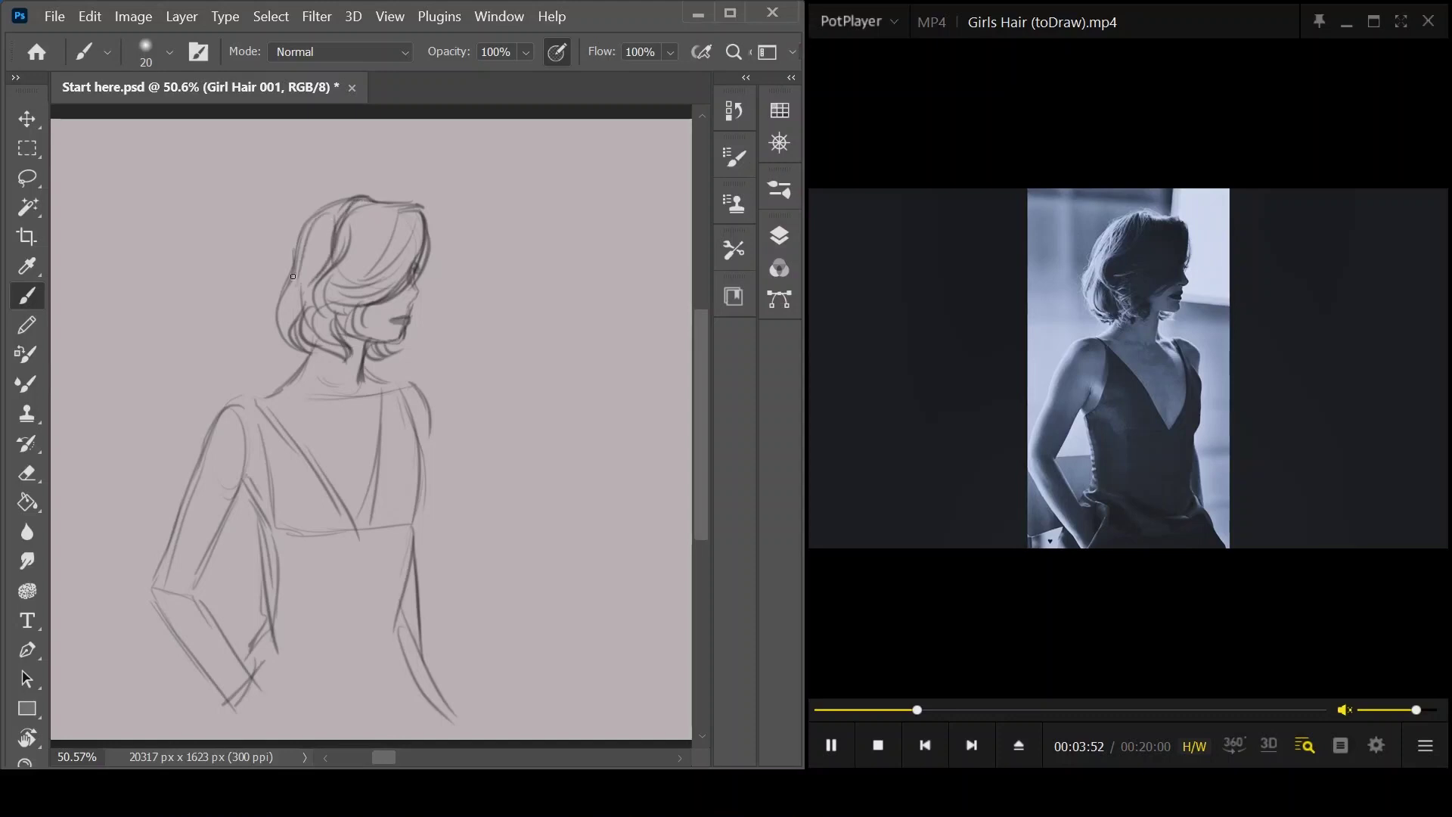
mouse_move(392, 208)
mouse_down()
mouse_move(378, 271)
mouse_move(323, 289)
mouse_move(364, 319)
mouse_move(334, 354)
mouse_up()
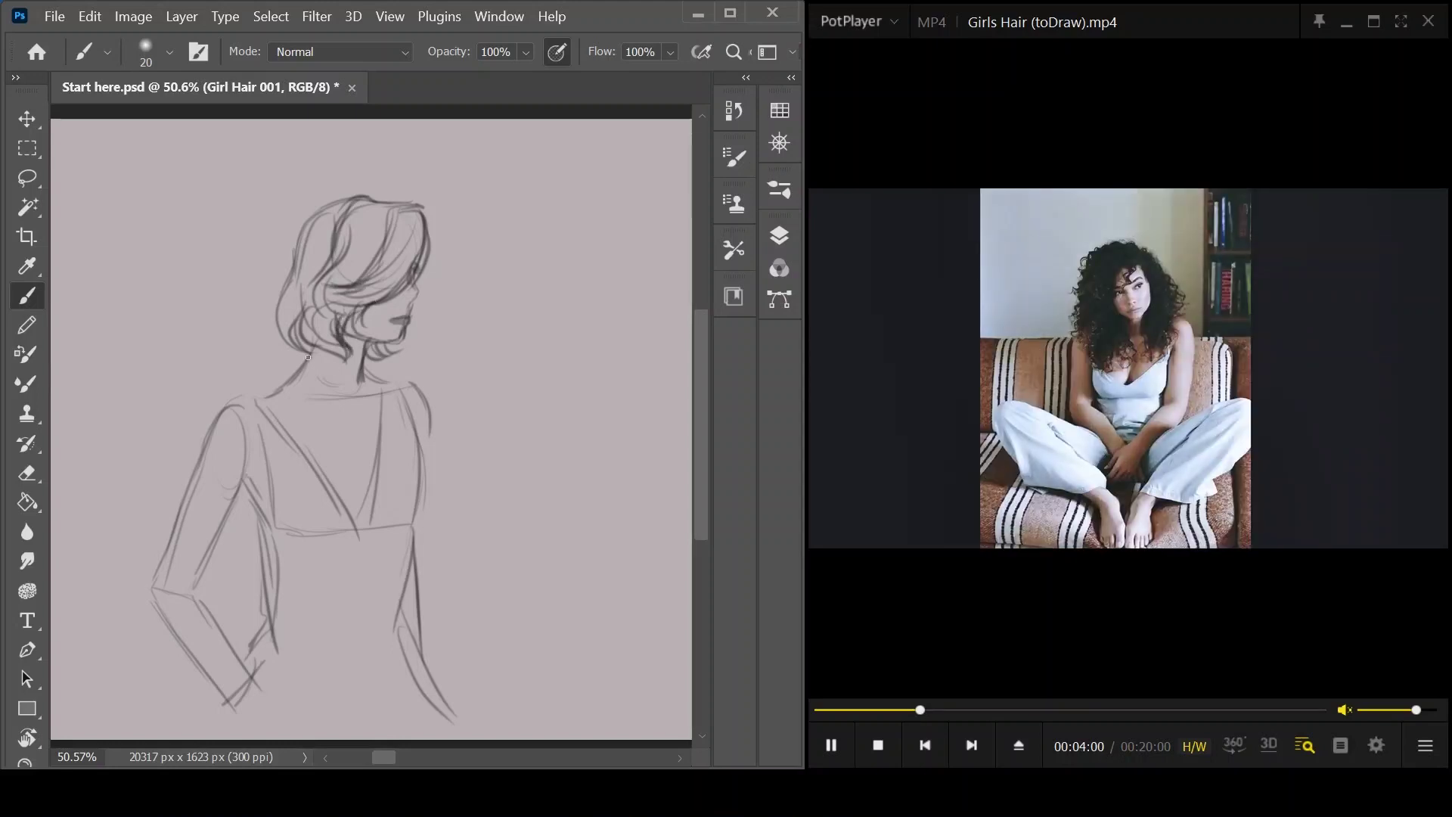
- On the next blank part of the canvas, sketch the seated woman's head circle with face guidelines, jaw and neck
mouse_move(557, 392)
mouse_down()
mouse_move(522, 415)
mouse_move(431, 412)
mouse_up()
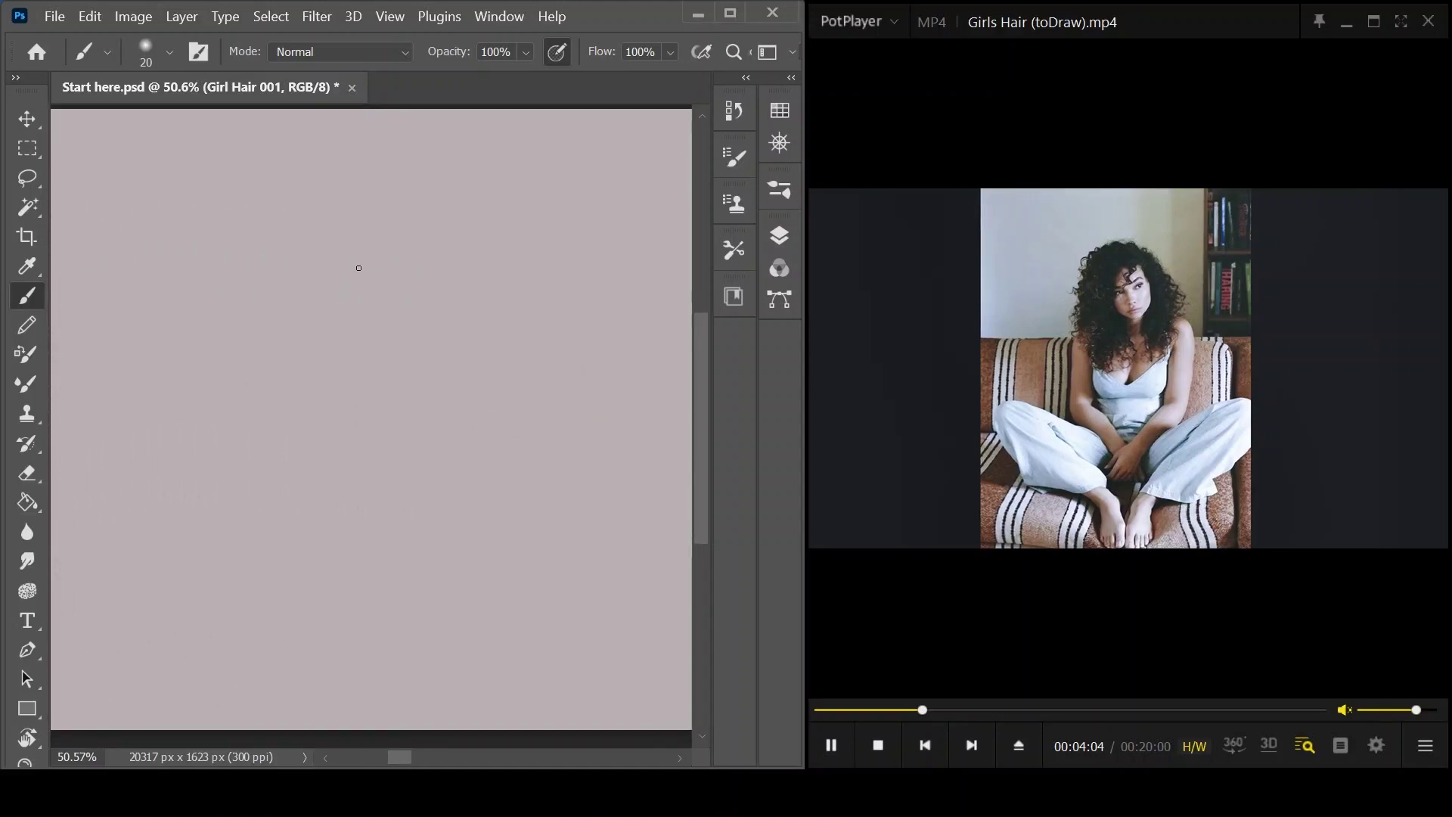
drag(376, 256, 401, 336)
mouse_move(351, 292)
mouse_down()
mouse_move(407, 296)
mouse_move(350, 282)
mouse_move(381, 333)
mouse_up()
drag(356, 297, 401, 335)
- Block in the seated figure's shoulders, upper arms and forearms converging in front of the body
mouse_move(422, 284)
mouse_down()
mouse_move(401, 358)
mouse_move(428, 361)
mouse_move(396, 365)
mouse_move(482, 320)
mouse_move(475, 425)
mouse_up()
drag(347, 349, 343, 469)
drag(475, 453, 412, 543)
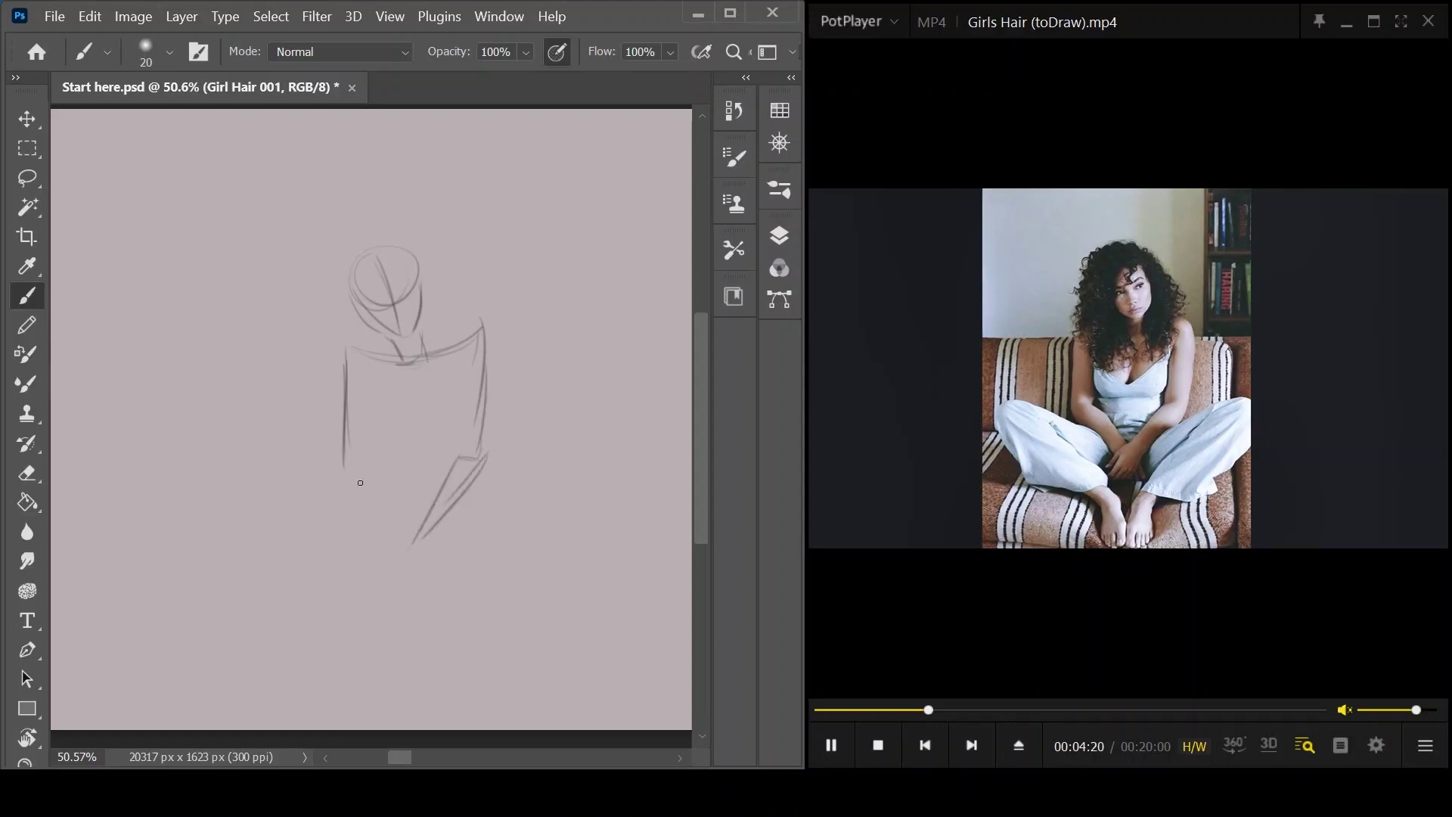
mouse_move(353, 378)
mouse_down()
mouse_move(353, 456)
mouse_move(400, 528)
mouse_up()
- Sketch the bent leg on the figure's right-hand side of the canvas, from the raised knee down to the ankle
mouse_move(335, 462)
mouse_down()
mouse_move(401, 553)
mouse_move(571, 463)
mouse_move(598, 484)
mouse_up()
drag(597, 488, 497, 567)
drag(588, 513, 495, 603)
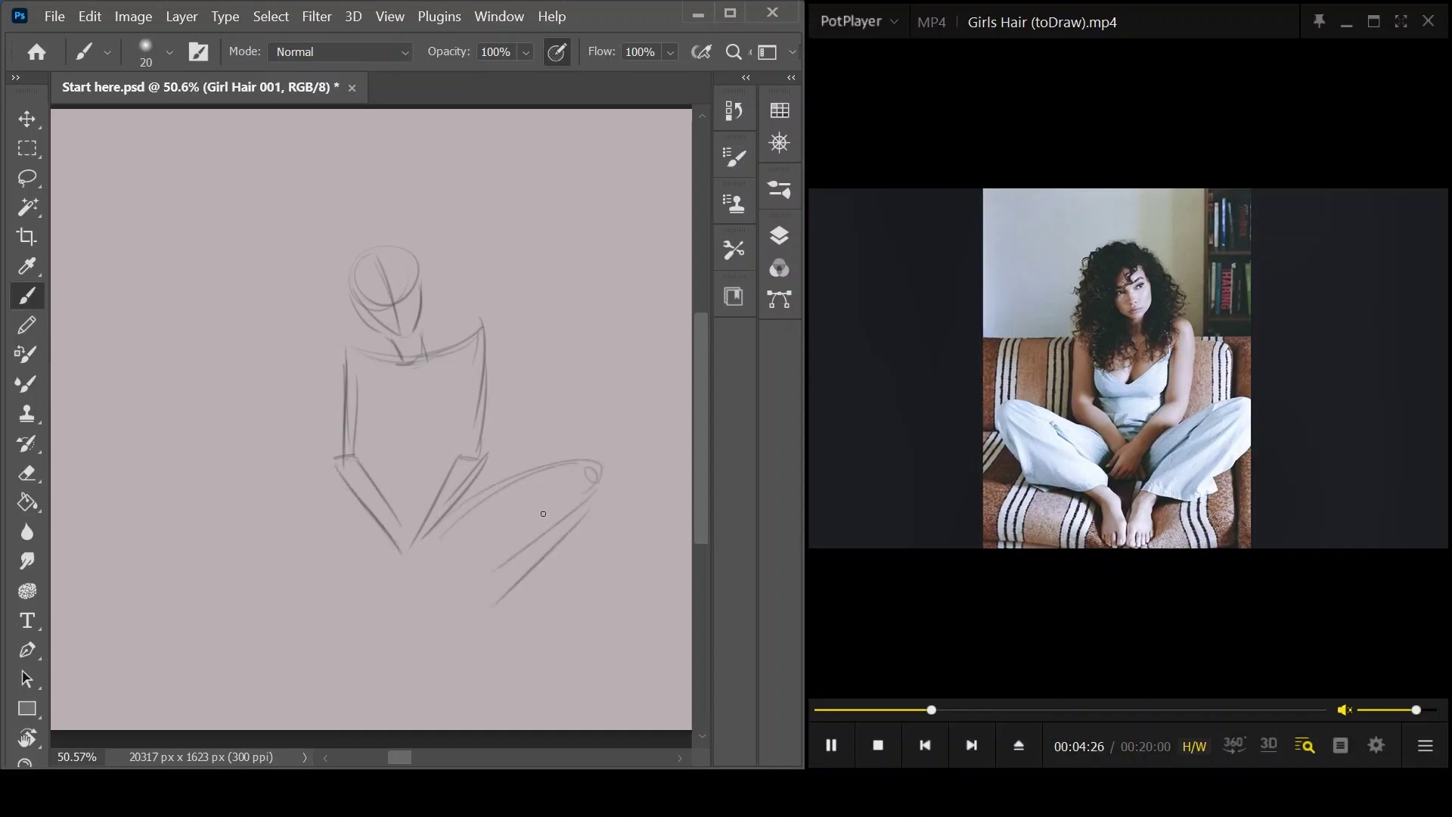
drag(550, 495, 464, 589)
drag(507, 531, 446, 614)
drag(539, 561, 454, 647)
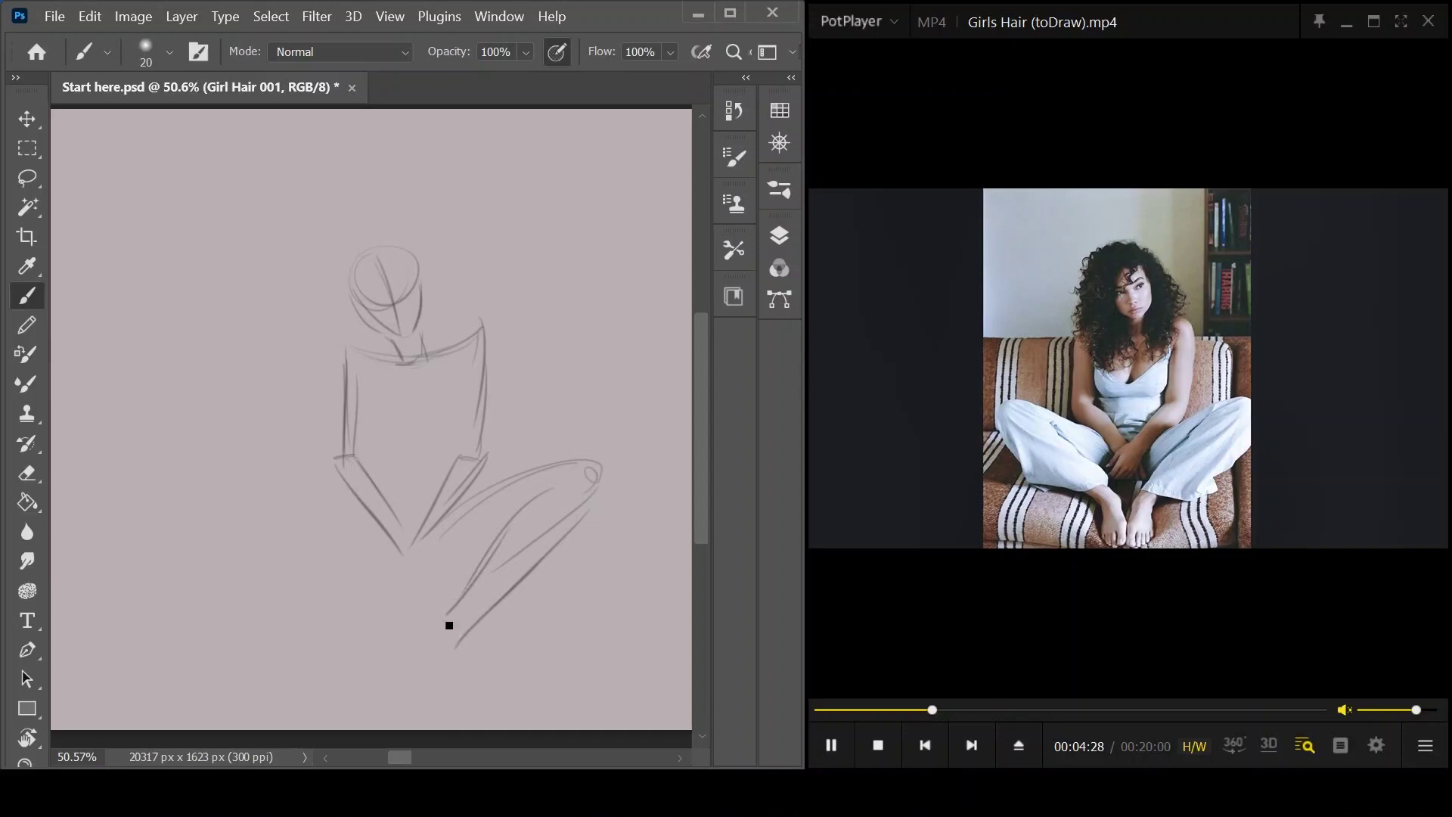
- Sketch the opposite bent leg with its knee and shin, and add both feet with toes where the ankles meet
mouse_move(340, 515)
mouse_down()
mouse_move(250, 480)
mouse_move(198, 505)
mouse_move(348, 619)
mouse_up()
drag(265, 560, 343, 605)
mouse_move(279, 515)
mouse_down()
mouse_move(416, 671)
mouse_move(448, 678)
mouse_up()
mouse_move(382, 617)
mouse_down()
mouse_move(412, 677)
mouse_move(368, 653)
mouse_move(371, 685)
mouse_up()
drag(370, 683, 436, 682)
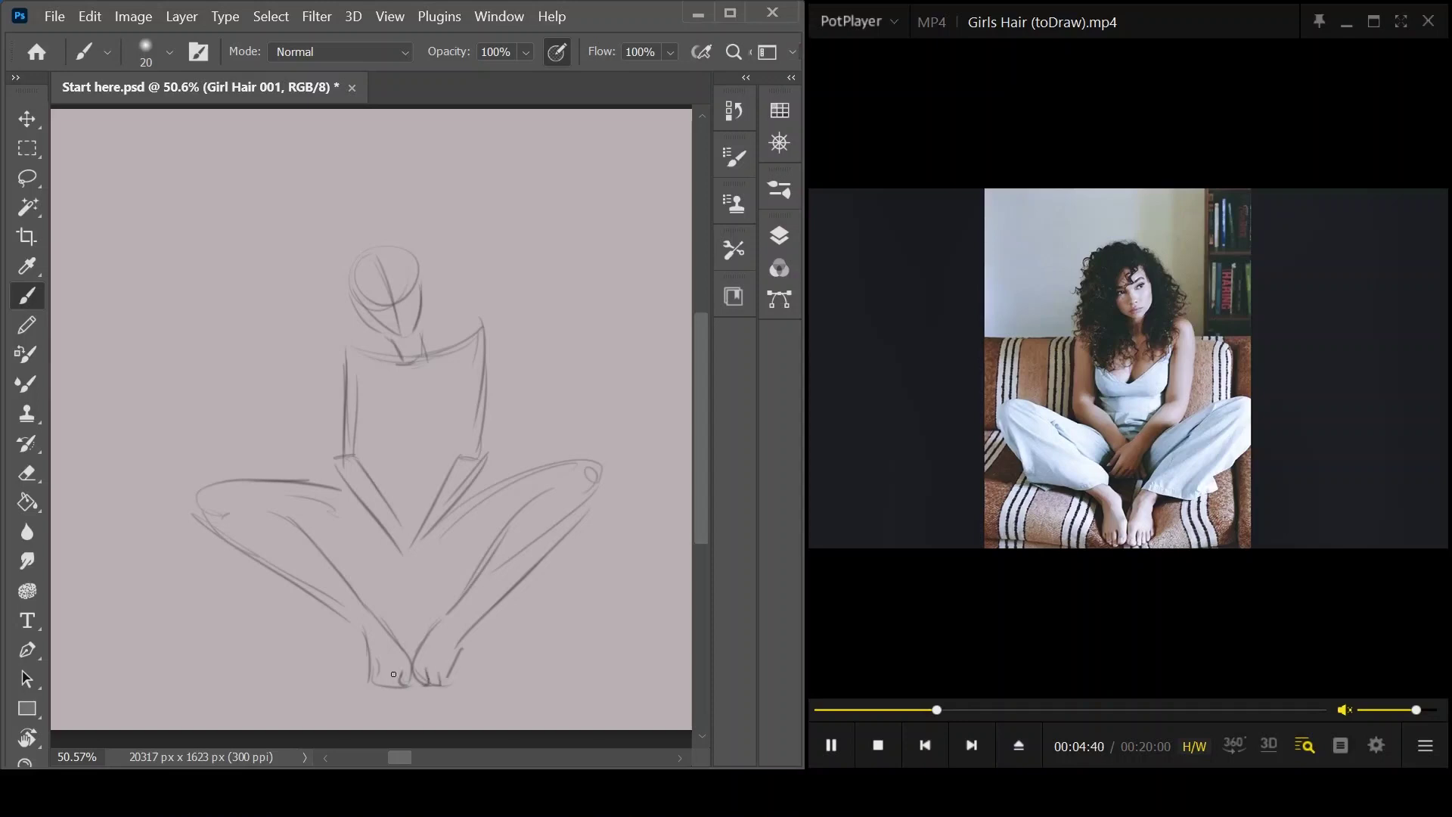
- Draw the joined hands between the legs and shape the torso's waist contour inside the arms
mouse_move(413, 536)
mouse_down()
mouse_move(387, 565)
mouse_move(408, 589)
mouse_move(391, 570)
mouse_move(378, 605)
mouse_move(417, 584)
mouse_up()
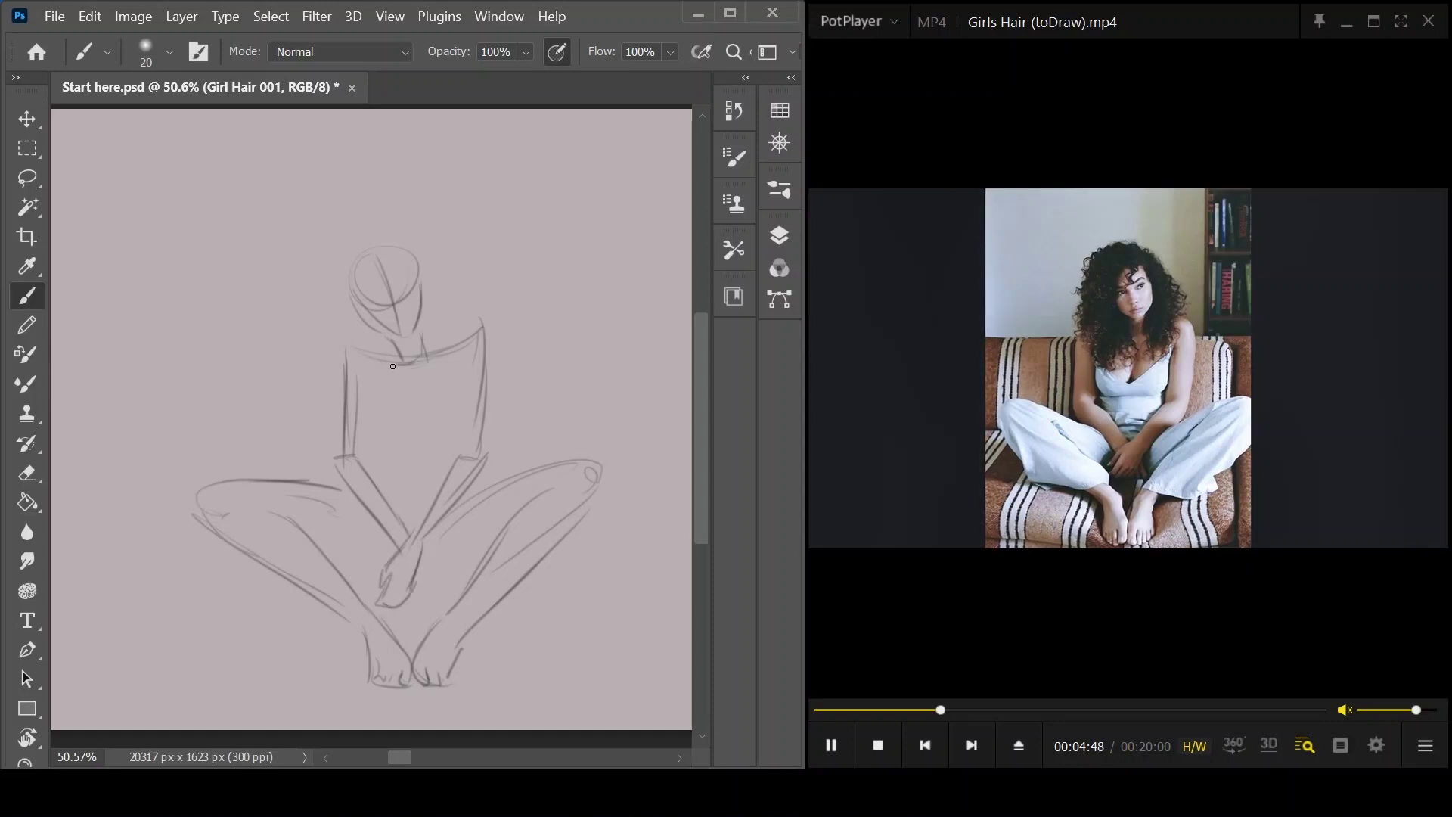
mouse_move(367, 399)
mouse_down()
mouse_move(362, 432)
mouse_move(383, 435)
mouse_up()
mouse_move(466, 387)
mouse_down()
mouse_move(457, 428)
mouse_move(473, 457)
mouse_up()
drag(369, 442, 376, 471)
drag(364, 355, 375, 414)
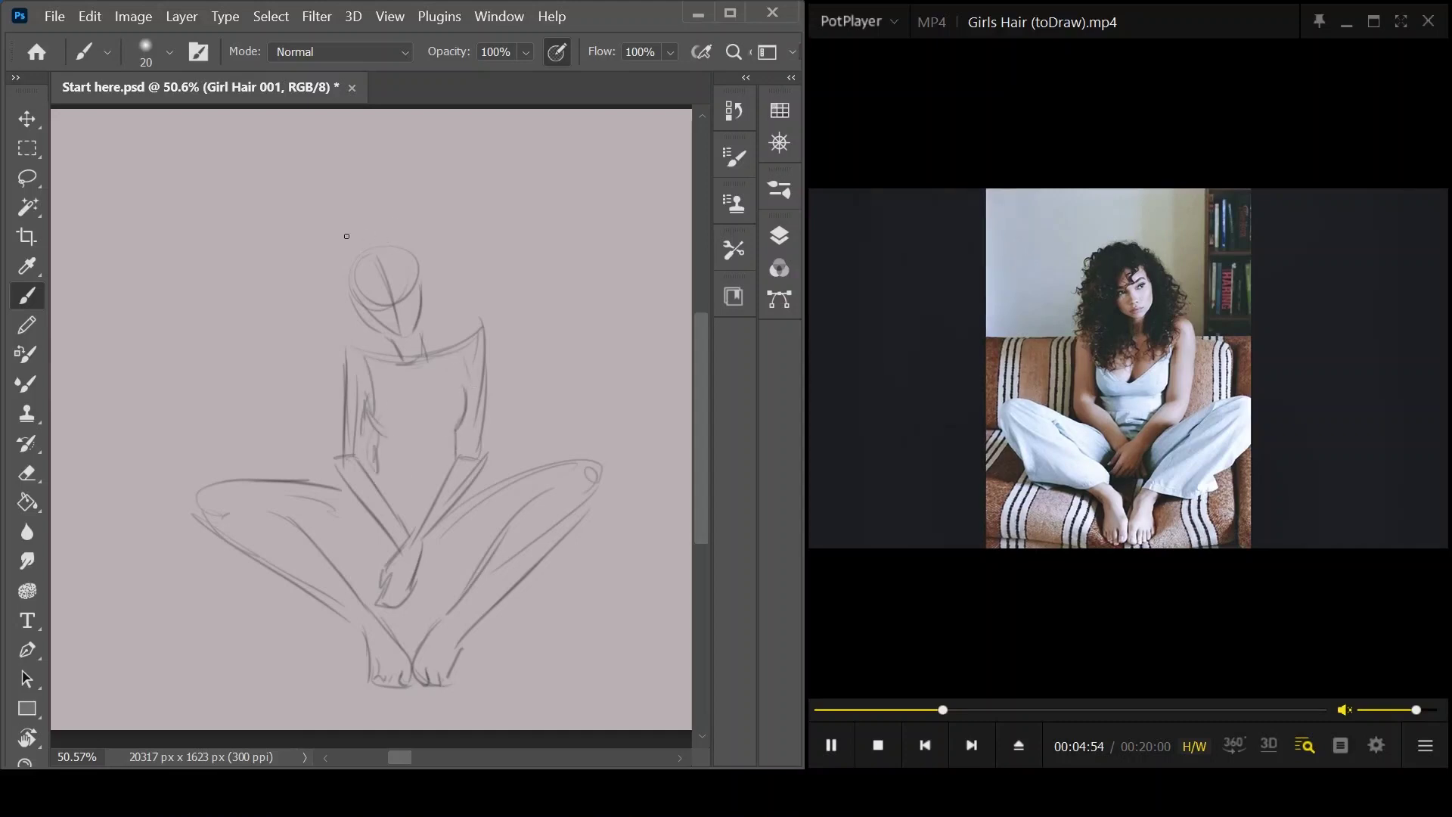
- Outline the voluminous curly hair around the head and shoulders, with wavy locks framing the face
mouse_move(383, 224)
mouse_down()
mouse_move(324, 272)
mouse_move(316, 304)
mouse_move(330, 357)
mouse_move(354, 376)
mouse_up()
mouse_move(388, 226)
mouse_down()
mouse_move(433, 240)
mouse_move(451, 283)
mouse_up()
mouse_move(470, 300)
mouse_down()
mouse_move(475, 355)
mouse_move(424, 361)
mouse_move(442, 378)
mouse_move(388, 344)
mouse_move(394, 388)
mouse_move(387, 363)
mouse_move(379, 401)
mouse_up()
mouse_move(384, 239)
mouse_down()
mouse_move(378, 294)
mouse_move(387, 260)
mouse_move(375, 253)
mouse_move(360, 271)
mouse_move(365, 313)
mouse_move(366, 239)
mouse_move(332, 282)
mouse_move(345, 323)
mouse_move(354, 304)
mouse_move(374, 344)
mouse_move(331, 315)
mouse_move(334, 329)
mouse_move(340, 304)
mouse_move(342, 355)
mouse_up()
drag(325, 260, 319, 275)
mouse_move(426, 240)
mouse_down()
mouse_move(448, 279)
mouse_move(455, 266)
mouse_move(421, 250)
mouse_move(443, 268)
mouse_move(427, 264)
mouse_move(438, 301)
mouse_move(446, 291)
mouse_move(423, 286)
mouse_move(441, 318)
mouse_move(401, 299)
mouse_up()
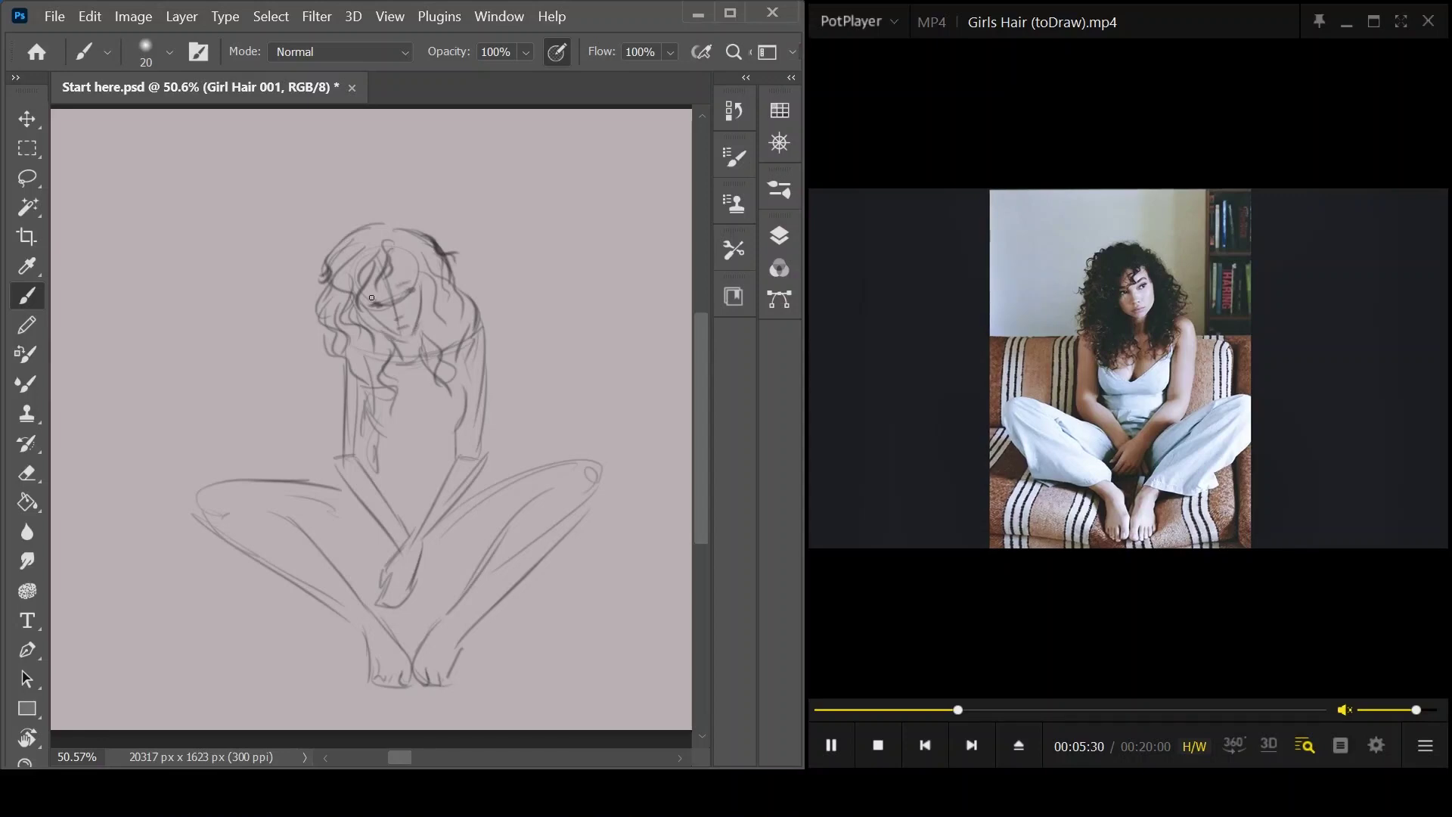
- Darken and layer the curls from the crown to the shoulders, and add the top's V-neckline beneath the hair
mouse_move(396, 266)
mouse_down()
mouse_move(392, 305)
mouse_move(402, 253)
mouse_move(438, 323)
mouse_up()
mouse_move(445, 266)
mouse_down()
mouse_move(467, 316)
mouse_move(443, 293)
mouse_move(454, 349)
mouse_move(470, 321)
mouse_move(453, 395)
mouse_move(438, 360)
mouse_move(449, 399)
mouse_up()
mouse_move(390, 342)
mouse_down()
mouse_move(368, 382)
mouse_move(375, 372)
mouse_move(389, 403)
mouse_move(358, 341)
mouse_move(351, 390)
mouse_move(356, 373)
mouse_move(385, 411)
mouse_move(333, 374)
mouse_up()
drag(360, 320, 356, 357)
drag(447, 260, 468, 323)
mouse_move(393, 243)
mouse_down()
mouse_move(425, 248)
mouse_move(368, 220)
mouse_move(322, 294)
mouse_move(331, 317)
mouse_move(375, 335)
mouse_move(458, 304)
mouse_move(364, 295)
mouse_move(413, 338)
mouse_up()
mouse_move(402, 249)
mouse_down()
mouse_move(435, 266)
mouse_move(455, 320)
mouse_up()
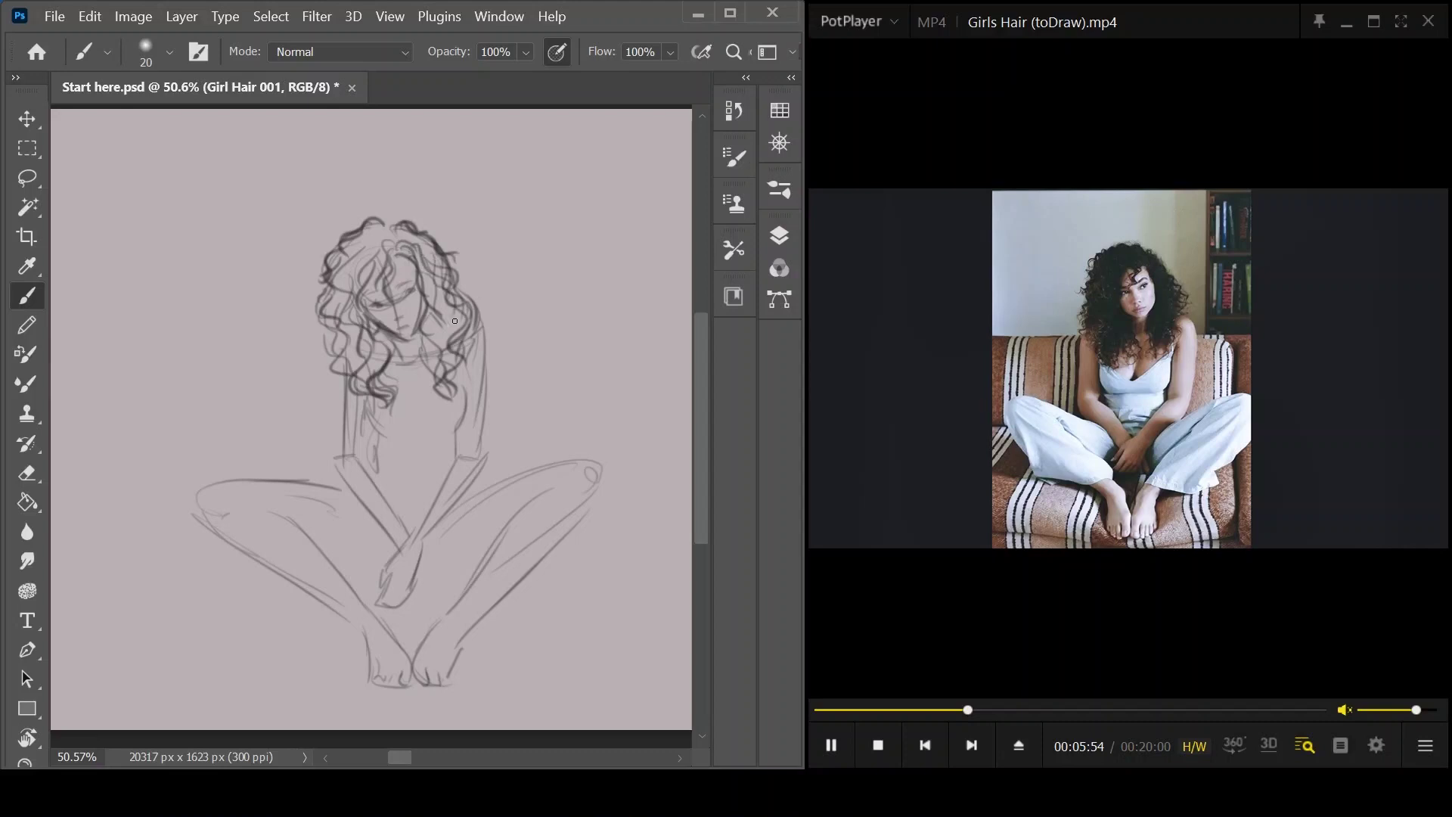
mouse_move(376, 396)
mouse_down()
mouse_move(409, 420)
mouse_move(443, 391)
mouse_move(429, 410)
mouse_up()
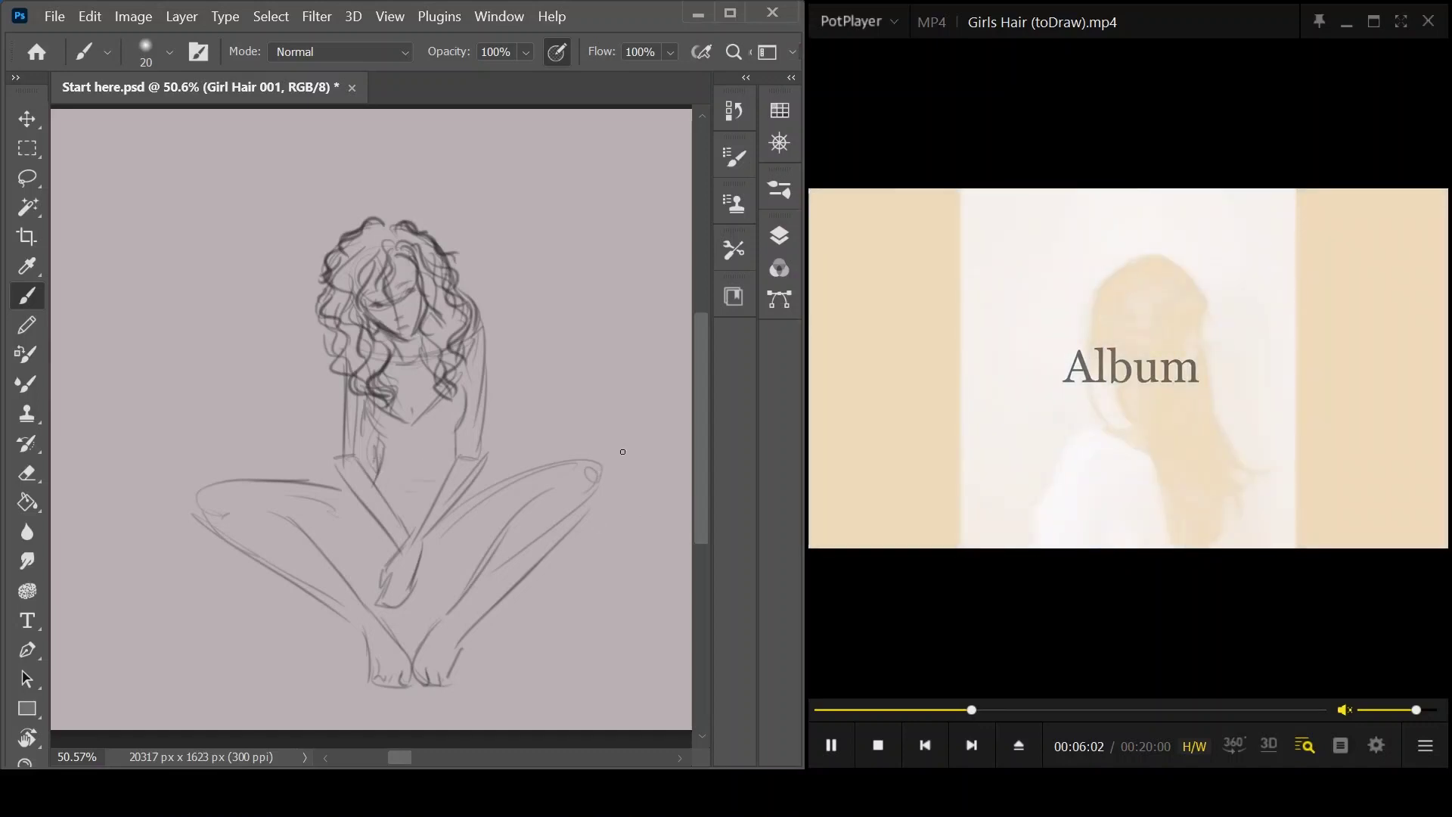
- On the next blank part of the canvas, sketch a head circle with a claw clip at its back and strands gathered into it
mouse_move(625, 459)
mouse_down()
mouse_move(544, 463)
mouse_move(471, 493)
mouse_move(317, 503)
mouse_up()
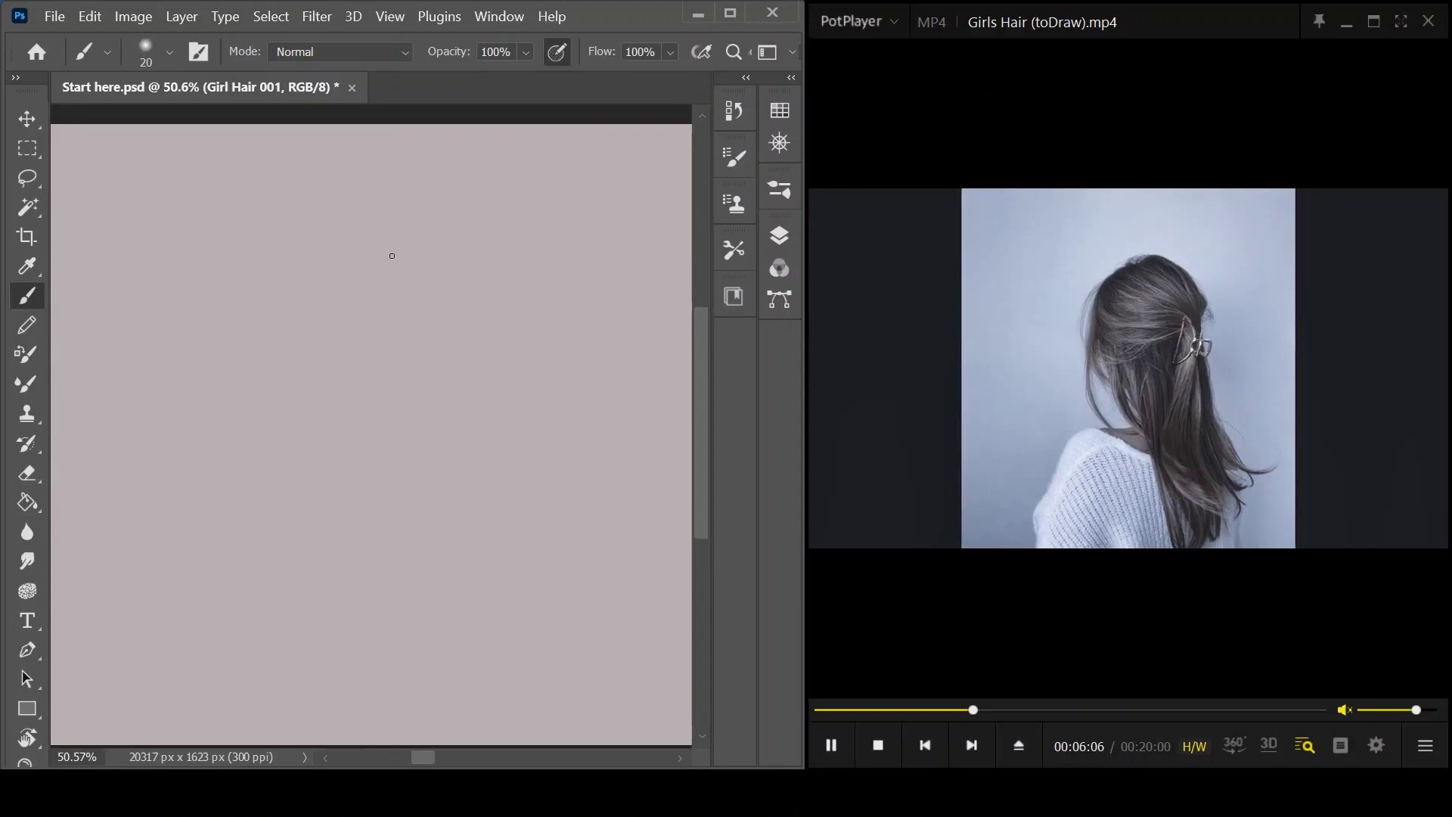
mouse_move(308, 293)
mouse_down()
mouse_move(396, 301)
mouse_move(298, 270)
mouse_move(412, 325)
mouse_move(405, 311)
mouse_move(389, 337)
mouse_move(414, 325)
mouse_move(393, 340)
mouse_move(406, 306)
mouse_move(421, 321)
mouse_move(411, 298)
mouse_move(365, 295)
mouse_move(338, 342)
mouse_up()
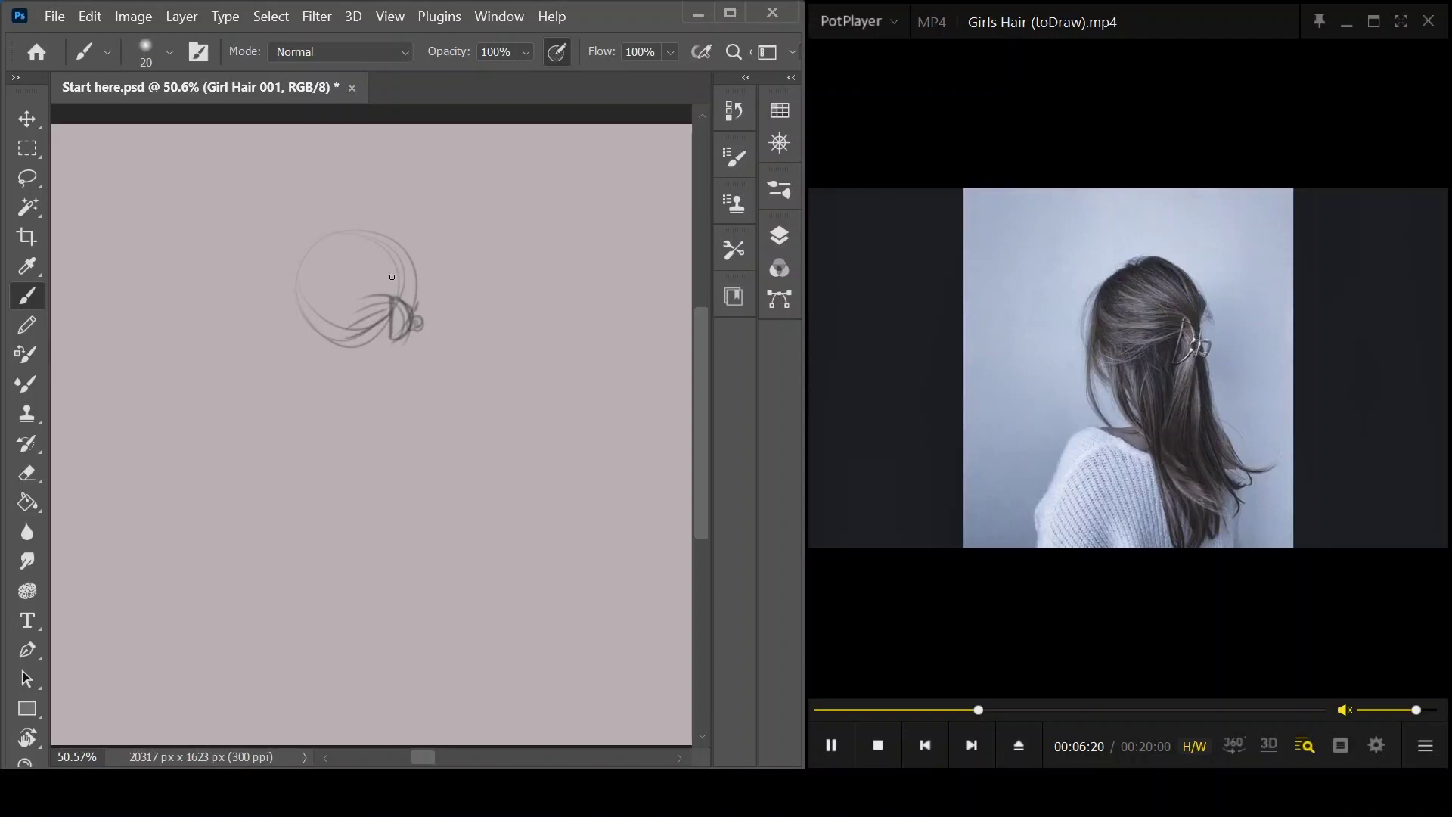
drag(356, 266, 416, 303)
- Draw strands sweeping over the crown into the claw clip and the gathered tail hanging below it
mouse_move(394, 240)
mouse_down()
mouse_move(424, 307)
mouse_move(399, 411)
mouse_up()
mouse_move(406, 330)
mouse_down()
mouse_move(364, 421)
mouse_move(389, 462)
mouse_up()
mouse_move(408, 398)
mouse_down()
mouse_move(405, 467)
mouse_move(413, 356)
mouse_up()
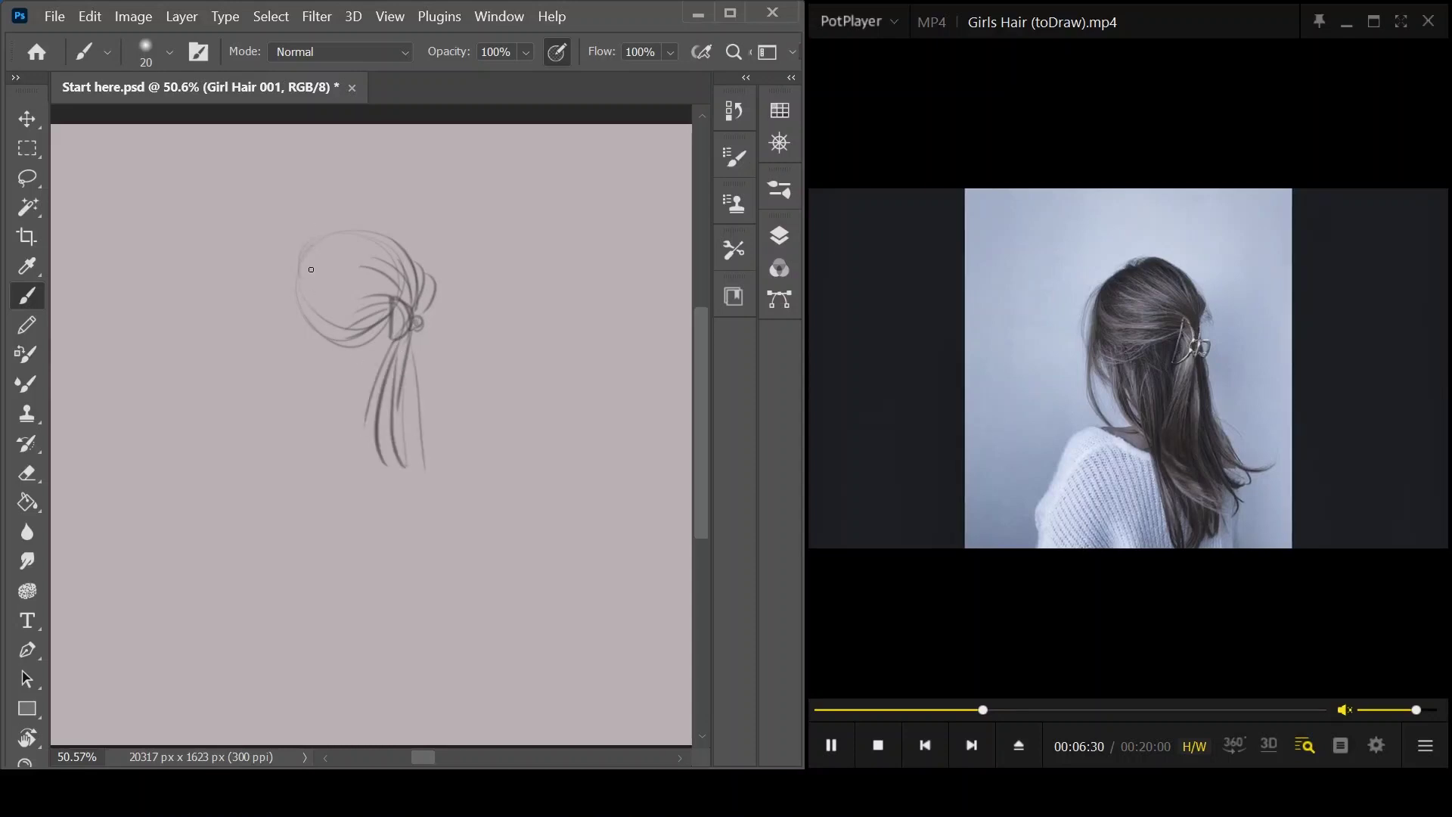
drag(296, 266, 339, 228)
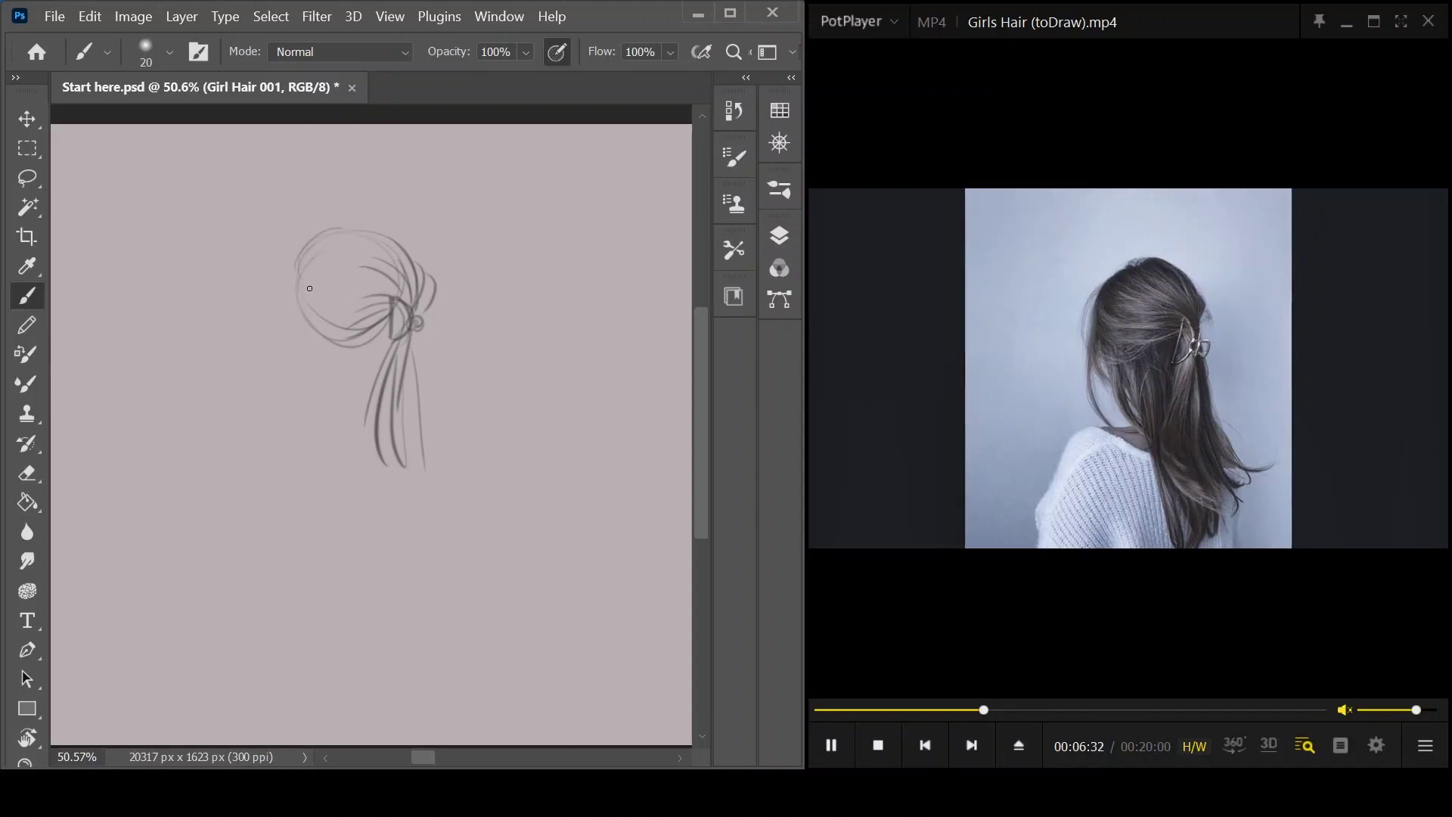
mouse_move(360, 264)
mouse_down()
mouse_move(296, 281)
mouse_move(342, 342)
mouse_up()
- Sketch the loose long hair falling from beneath the gathered section past the neck, with tapered locks reaching down the back
mouse_move(301, 287)
mouse_down()
mouse_move(351, 342)
mouse_move(333, 420)
mouse_move(349, 431)
mouse_up()
mouse_move(303, 335)
mouse_down()
mouse_move(350, 435)
mouse_move(332, 340)
mouse_move(372, 442)
mouse_up()
drag(341, 364, 374, 446)
mouse_move(354, 356)
mouse_down()
mouse_move(385, 458)
mouse_move(373, 533)
mouse_up()
drag(426, 323, 459, 492)
drag(441, 396, 465, 487)
mouse_move(394, 446)
mouse_down()
mouse_move(390, 526)
mouse_move(363, 483)
mouse_move(386, 559)
mouse_up()
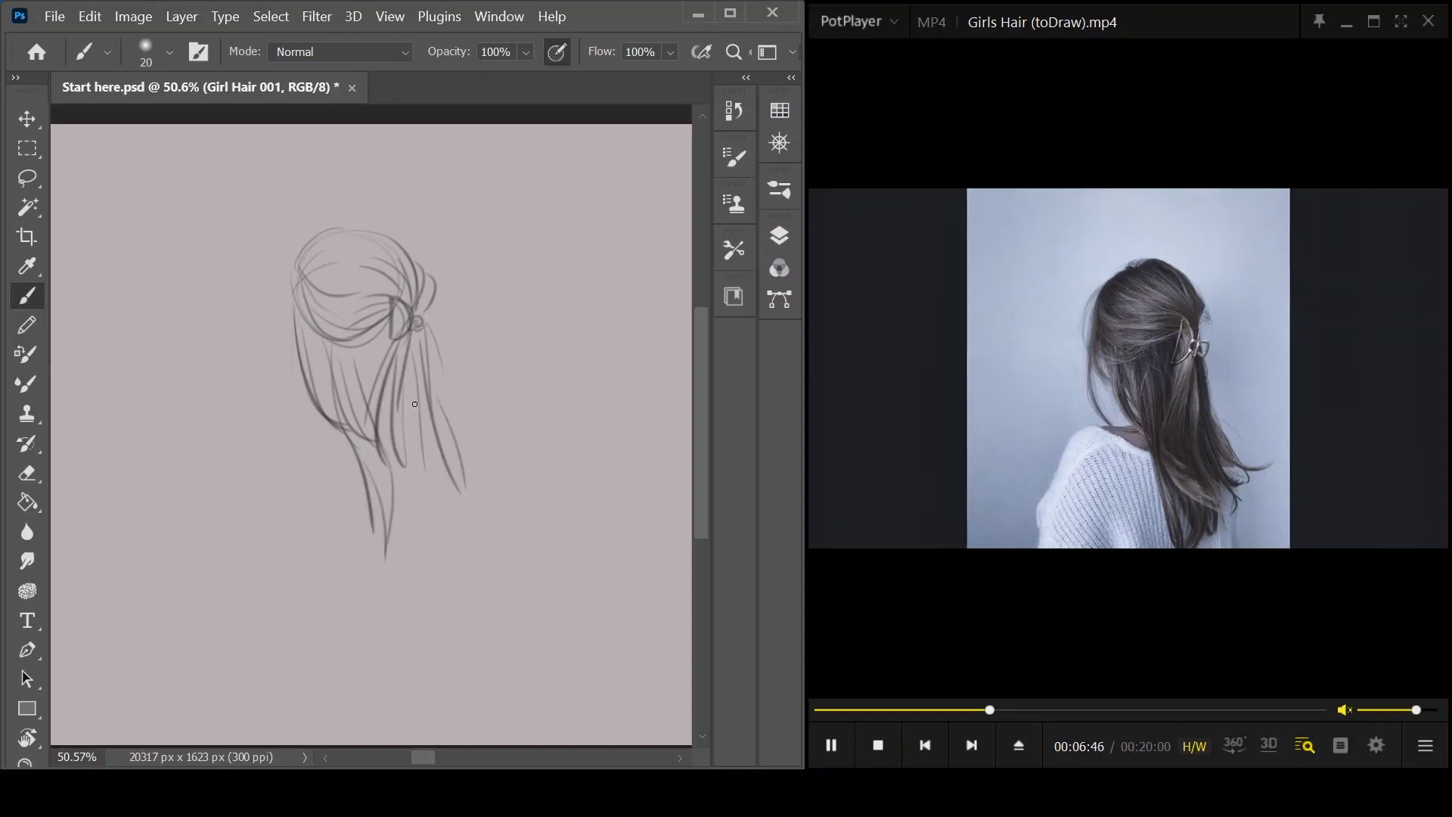
- Extend the hair ends over the back and outline the shoulders and the far side of the torso
drag(386, 427, 434, 508)
mouse_move(414, 400)
mouse_down()
mouse_move(453, 499)
mouse_move(447, 454)
mouse_move(406, 567)
mouse_move(388, 579)
mouse_up()
mouse_move(304, 429)
mouse_down()
mouse_move(335, 422)
mouse_move(293, 441)
mouse_move(334, 438)
mouse_move(300, 431)
mouse_up()
mouse_move(309, 437)
mouse_down()
mouse_move(353, 459)
mouse_move(249, 495)
mouse_up()
mouse_move(464, 484)
mouse_down()
mouse_move(466, 460)
mouse_move(369, 480)
mouse_move(452, 470)
mouse_move(464, 492)
mouse_move(455, 623)
mouse_up()
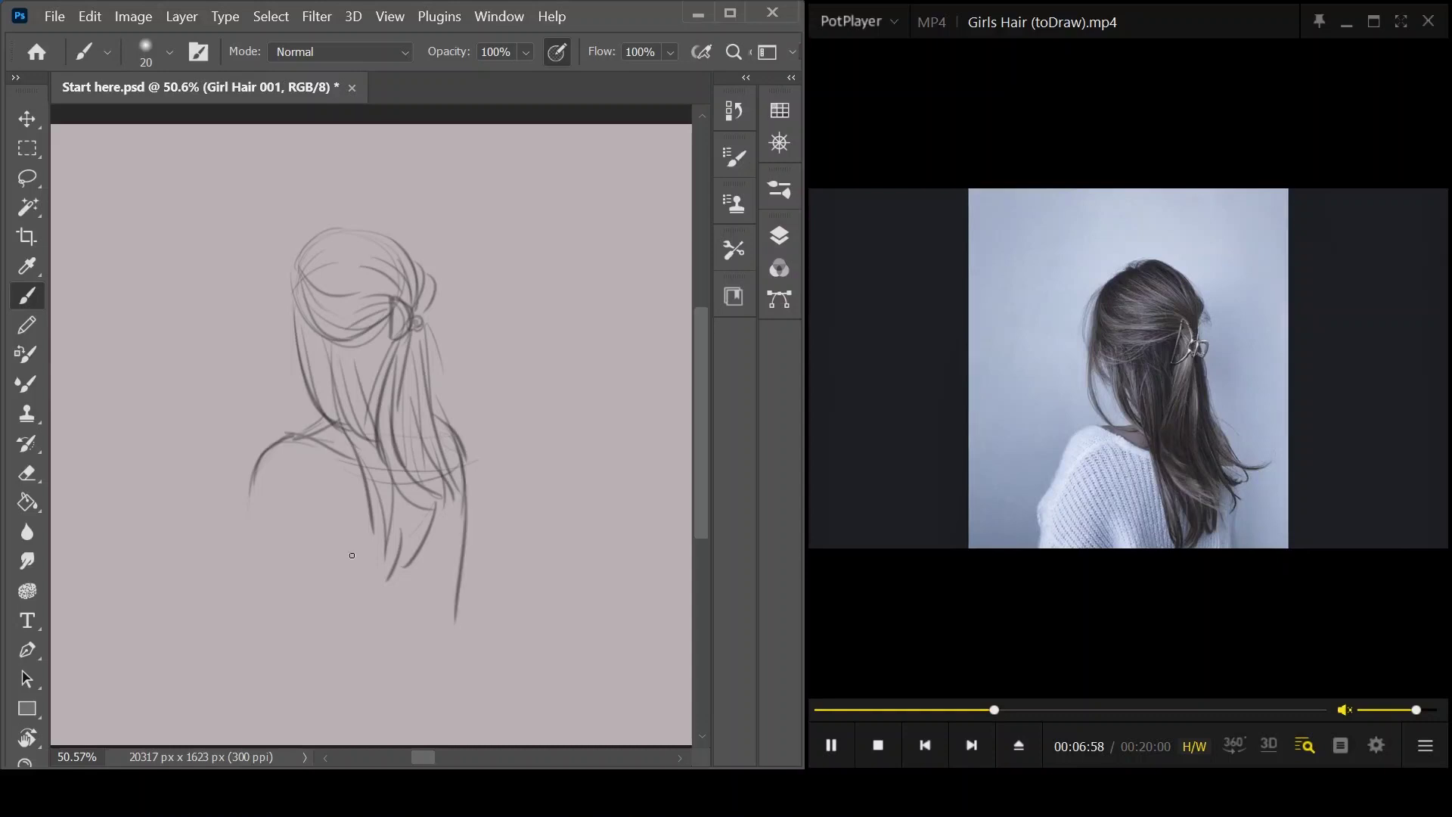
- Draw the sweater's near sleeve with its fold lines and reinforce the hair ends lying over the back
drag(249, 523, 240, 576)
mouse_move(257, 517)
mouse_down()
mouse_move(251, 586)
mouse_move(246, 556)
mouse_move(283, 560)
mouse_up()
mouse_move(289, 452)
mouse_down()
mouse_move(282, 521)
mouse_move(317, 492)
mouse_move(318, 452)
mouse_move(273, 545)
mouse_up()
mouse_move(316, 474)
mouse_down()
mouse_move(275, 535)
mouse_move(322, 578)
mouse_move(271, 581)
mouse_move(336, 628)
mouse_up()
drag(370, 455, 379, 572)
mouse_move(386, 511)
mouse_down()
mouse_move(394, 611)
mouse_move(433, 522)
mouse_up()
- Darken the loose strands below the clip and along the face side of the hair for depth
drag(386, 331, 368, 428)
mouse_move(391, 328)
mouse_down()
mouse_move(352, 355)
mouse_move(332, 350)
mouse_move(360, 403)
mouse_up()
drag(306, 328, 348, 434)
drag(312, 338, 350, 435)
mouse_move(292, 304)
mouse_down()
mouse_move(306, 410)
mouse_move(325, 425)
mouse_up()
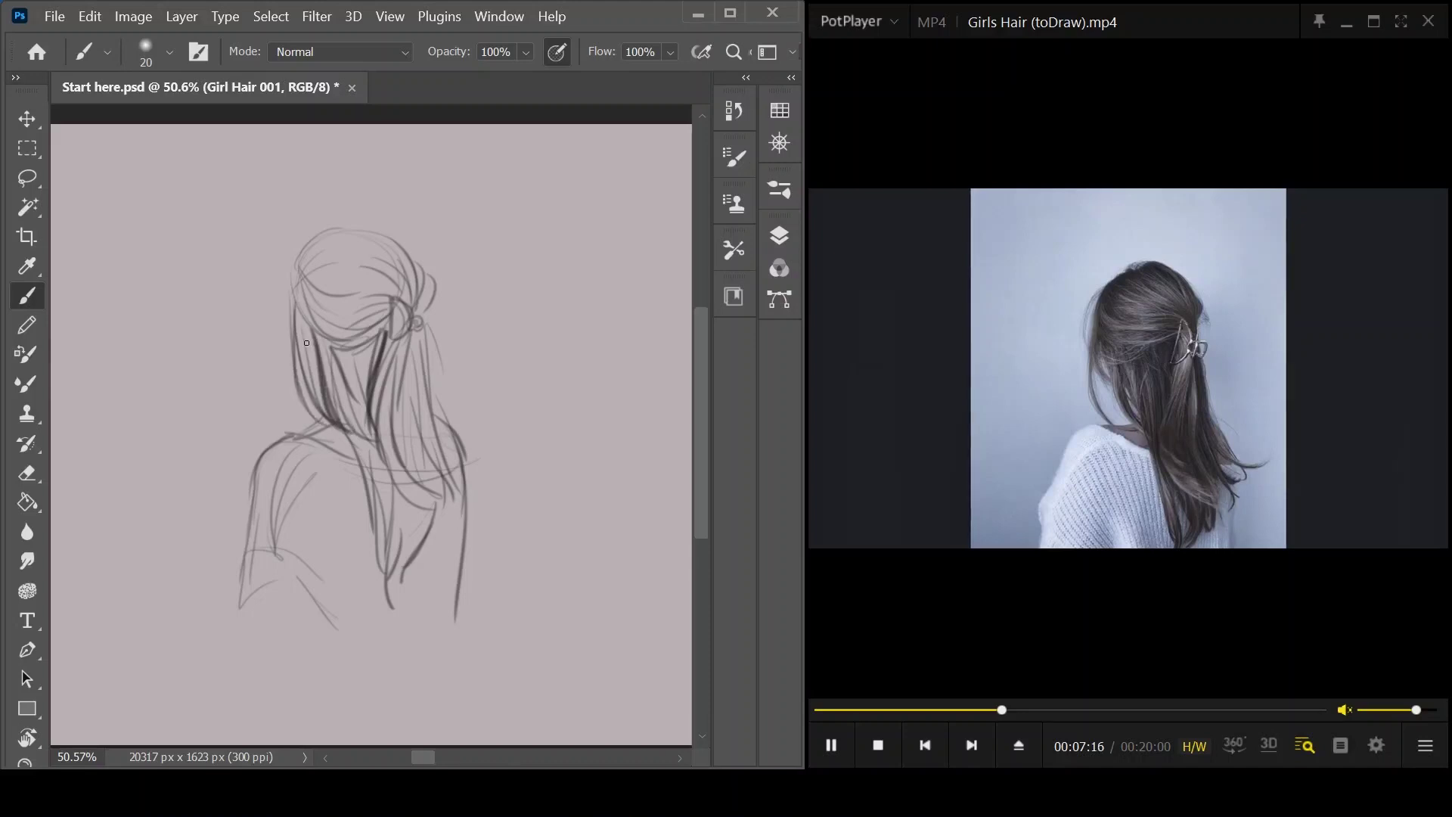
mouse_move(295, 287)
mouse_down()
mouse_move(316, 364)
mouse_move(337, 365)
mouse_up()
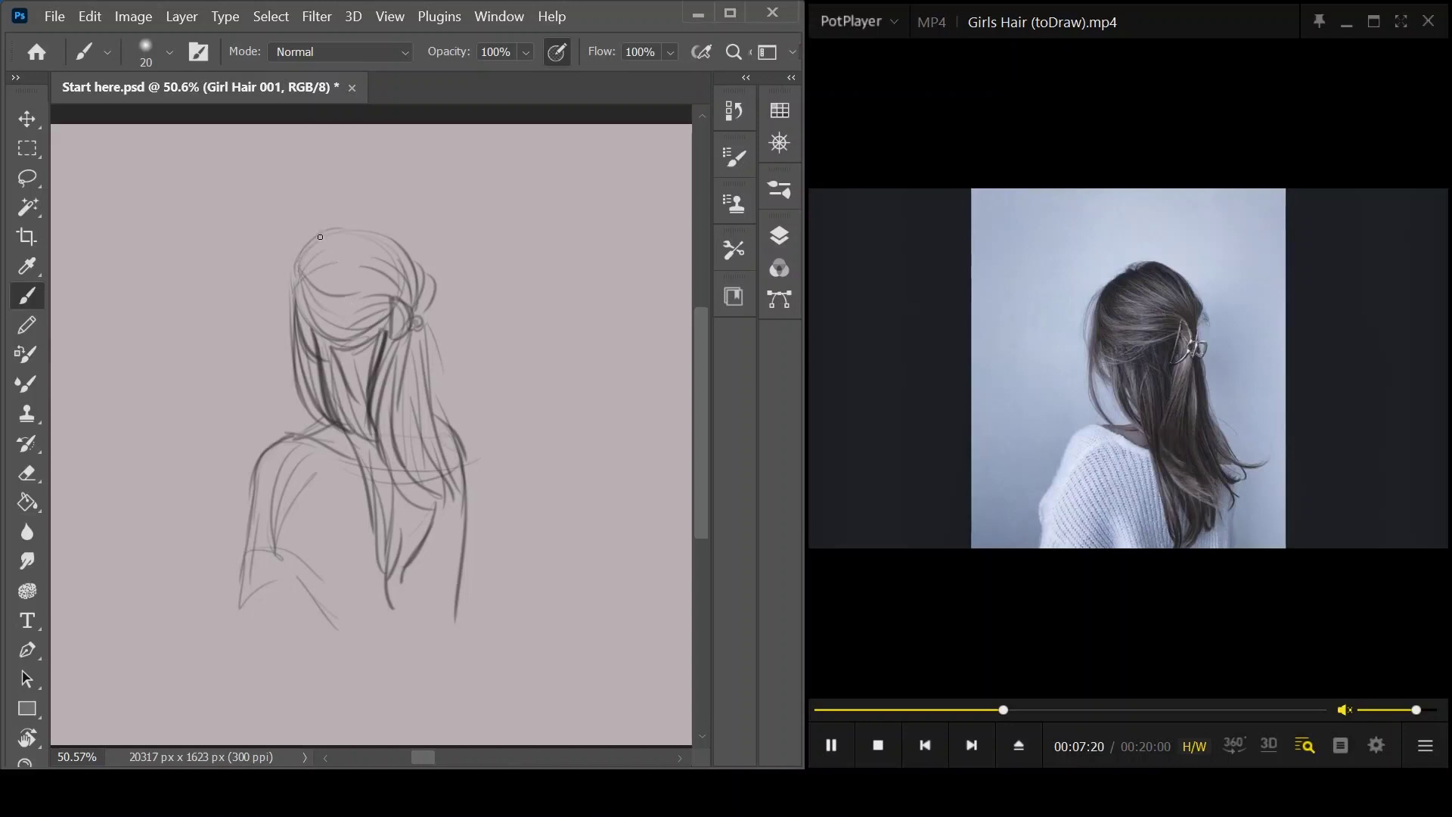
- Add curved strands across the crown and back of the head that converge on the claw clip
drag(310, 248, 383, 262)
drag(316, 263, 388, 285)
mouse_move(330, 235)
mouse_down()
mouse_move(378, 244)
mouse_move(412, 285)
mouse_up()
mouse_move(369, 240)
mouse_down()
mouse_move(426, 312)
mouse_move(429, 291)
mouse_up()
drag(309, 261, 393, 289)
drag(330, 296, 387, 304)
- Strengthen the locks hanging from the clip and add a flicked-out lock and pointed tips at the ends
mouse_move(320, 310)
mouse_down()
mouse_move(391, 336)
mouse_move(417, 327)
mouse_move(412, 415)
mouse_up()
drag(422, 330, 441, 463)
drag(429, 369, 488, 478)
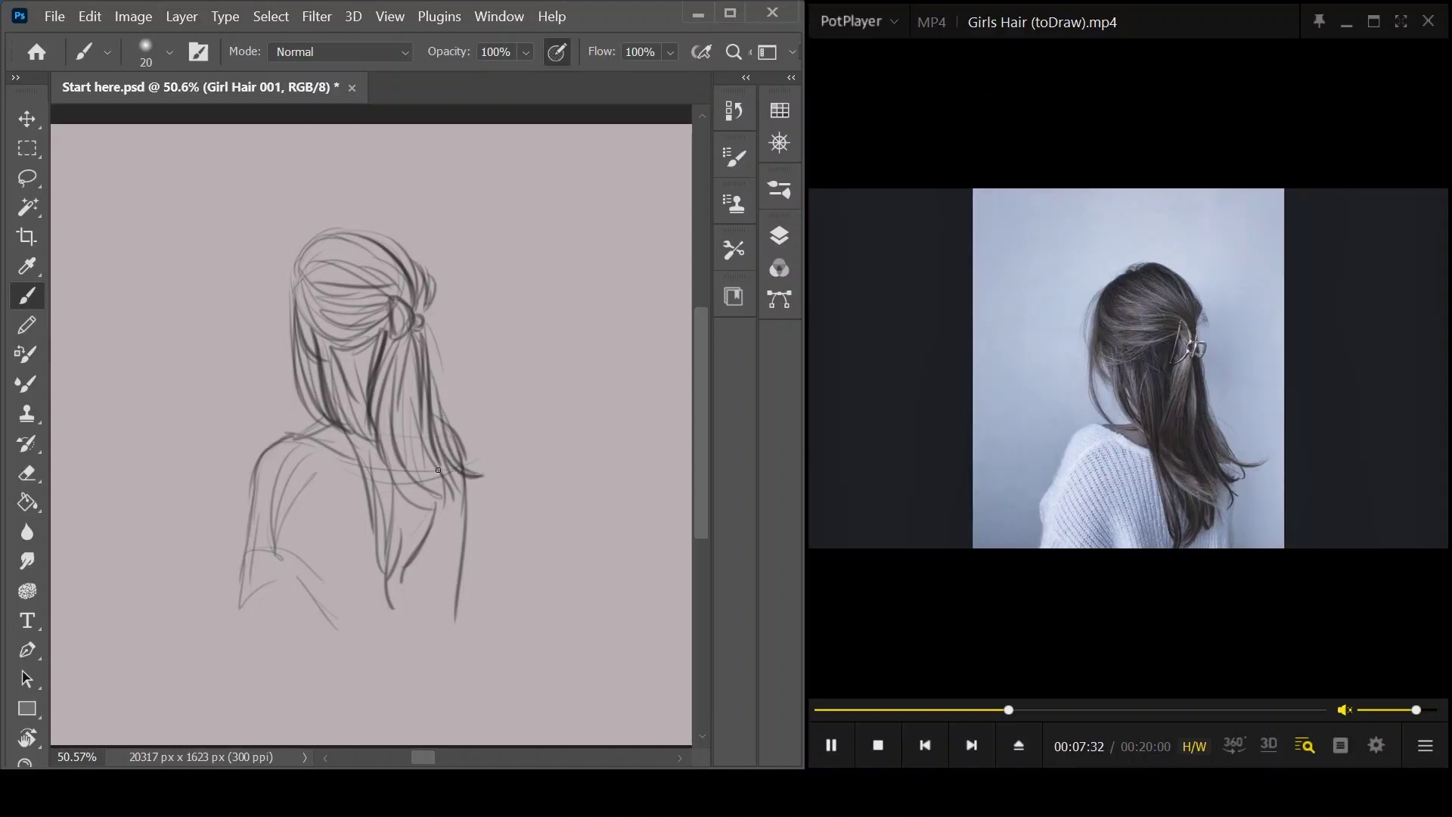
mouse_move(432, 434)
mouse_down()
mouse_move(465, 500)
mouse_move(408, 585)
mouse_up()
drag(433, 497, 420, 536)
drag(421, 535, 397, 580)
drag(403, 493, 396, 571)
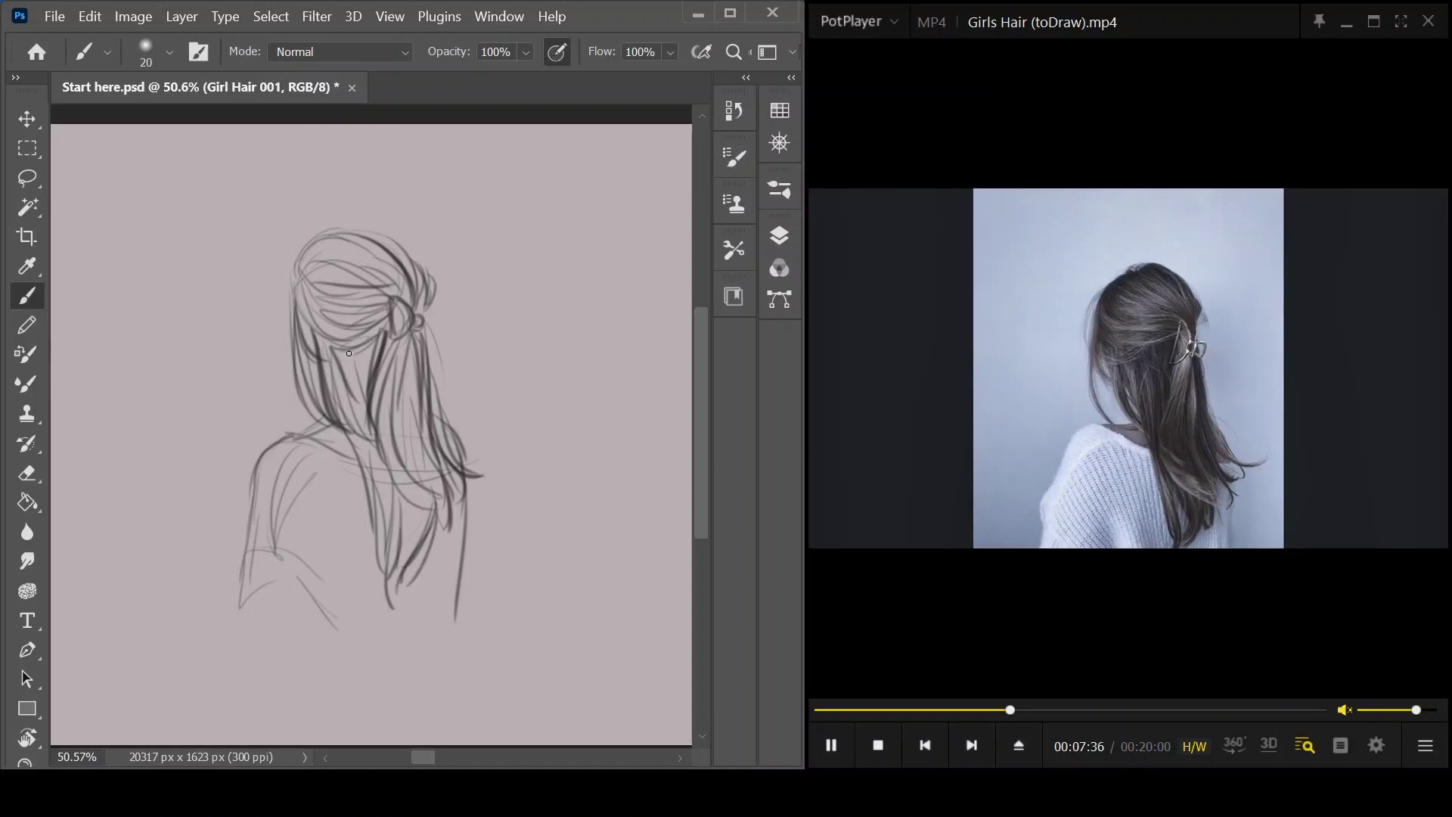
- Finish the clipped hairstyle by shading the under-layers, refining the clip, and darkening the crown outline and strands
drag(354, 361, 391, 538)
mouse_move(370, 408)
mouse_down()
mouse_move(390, 554)
mouse_move(463, 598)
mouse_move(461, 649)
mouse_up()
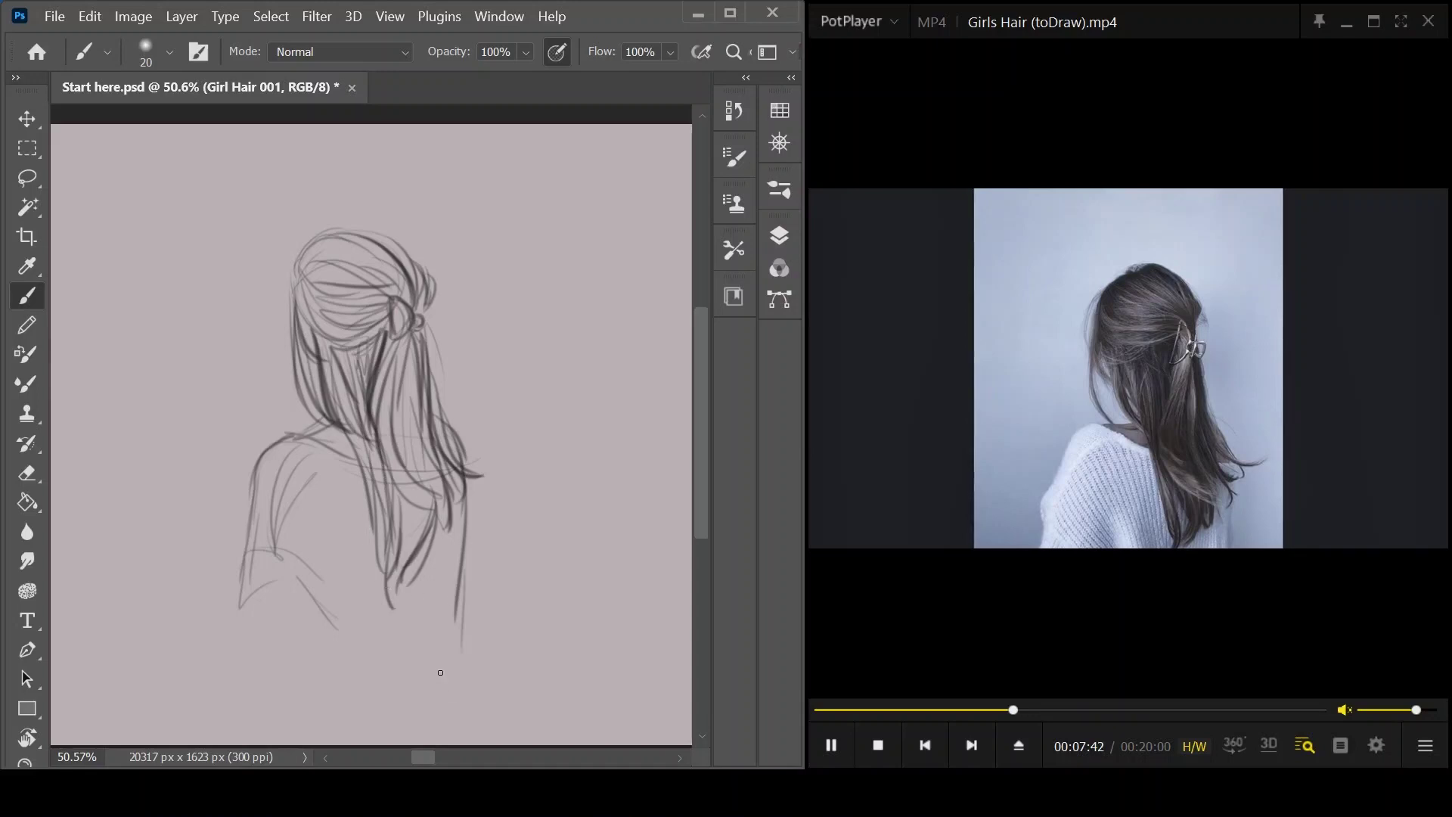
mouse_move(419, 313)
mouse_down()
mouse_move(422, 294)
mouse_move(417, 315)
mouse_up()
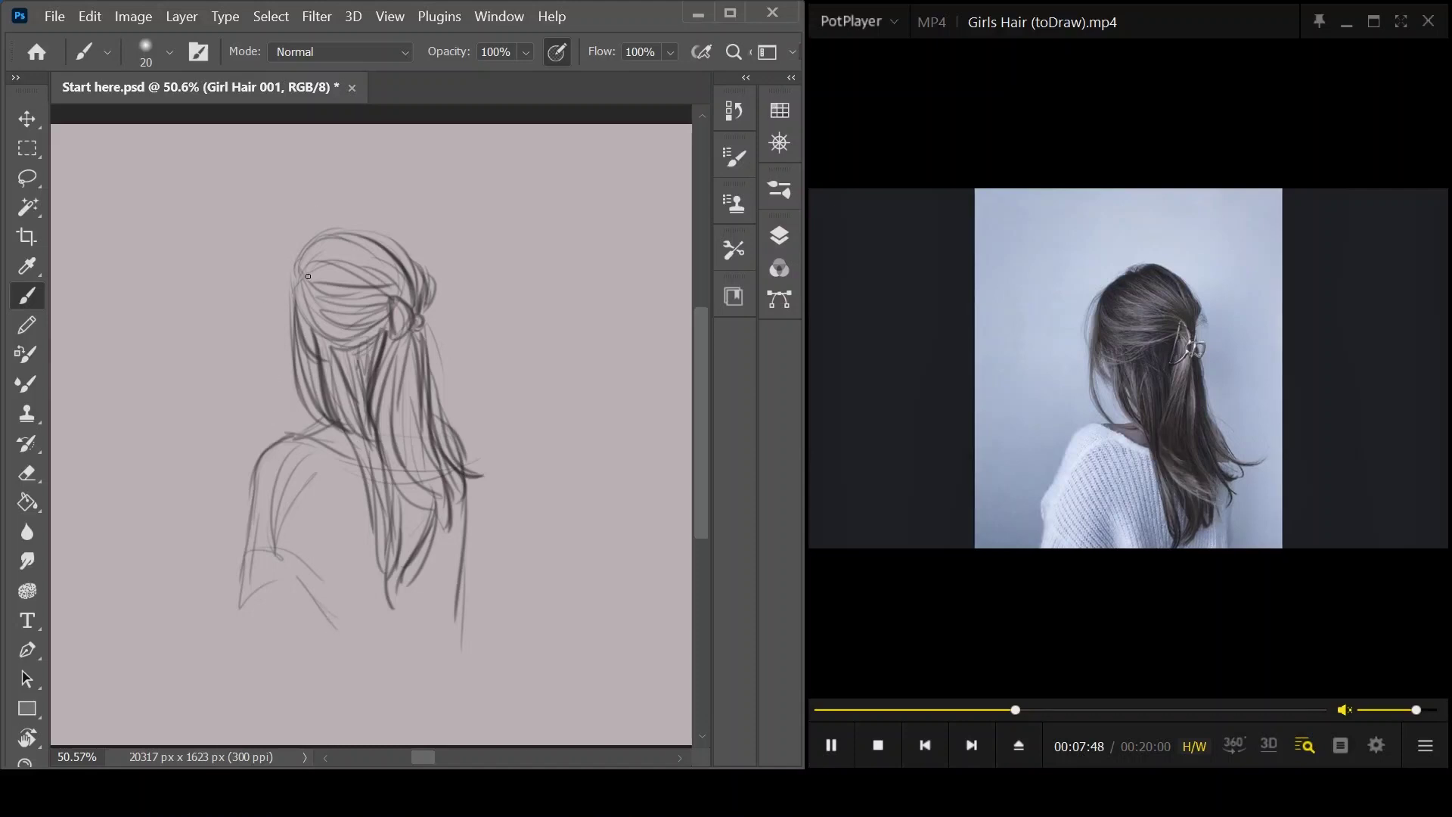
mouse_move(320, 239)
mouse_down()
mouse_move(297, 272)
mouse_move(310, 256)
mouse_up()
drag(333, 230, 308, 258)
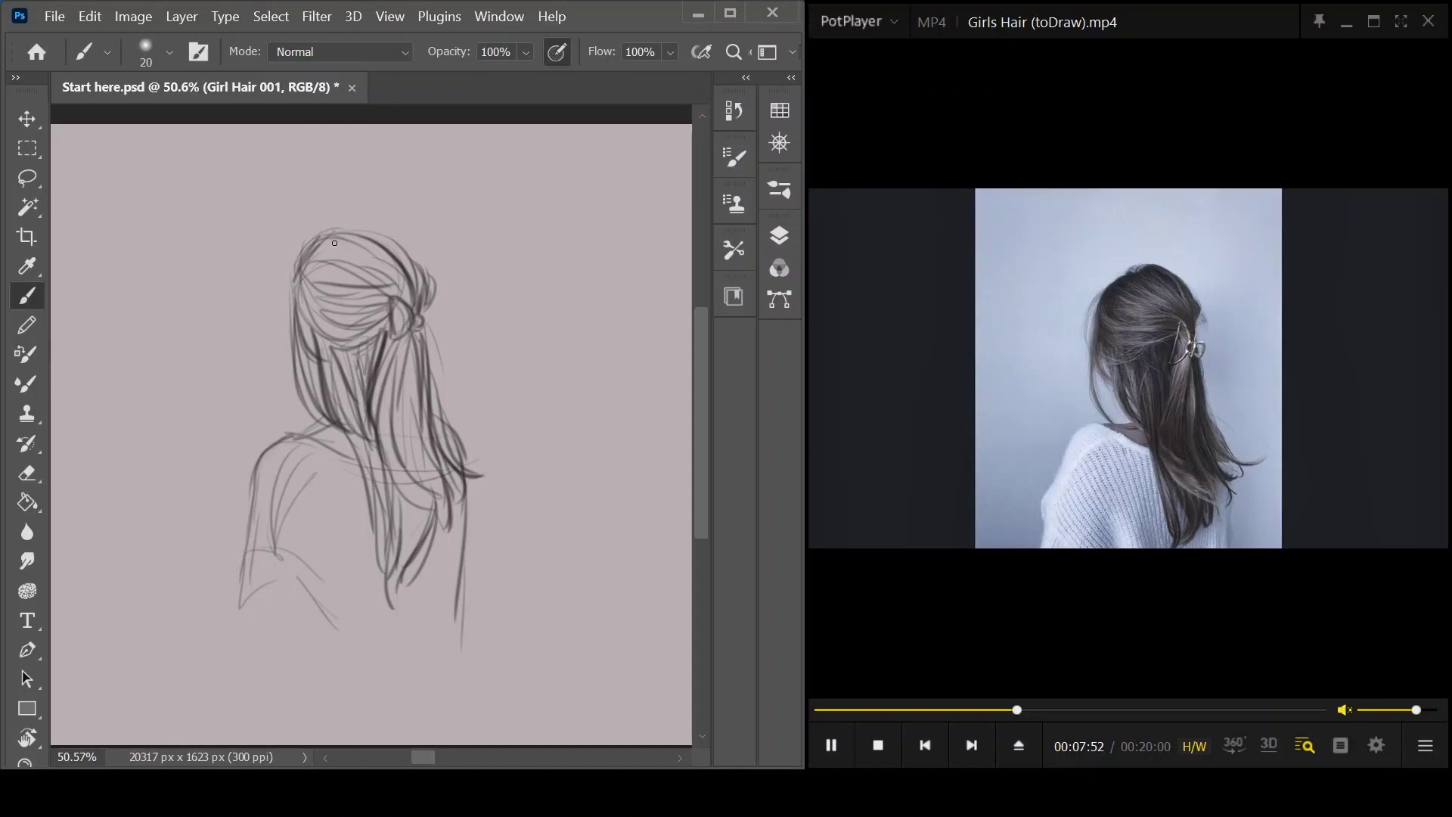
mouse_move(366, 236)
mouse_down()
mouse_move(328, 237)
mouse_move(379, 246)
mouse_move(402, 275)
mouse_move(372, 250)
mouse_move(374, 277)
mouse_move(392, 281)
mouse_move(358, 298)
mouse_up()
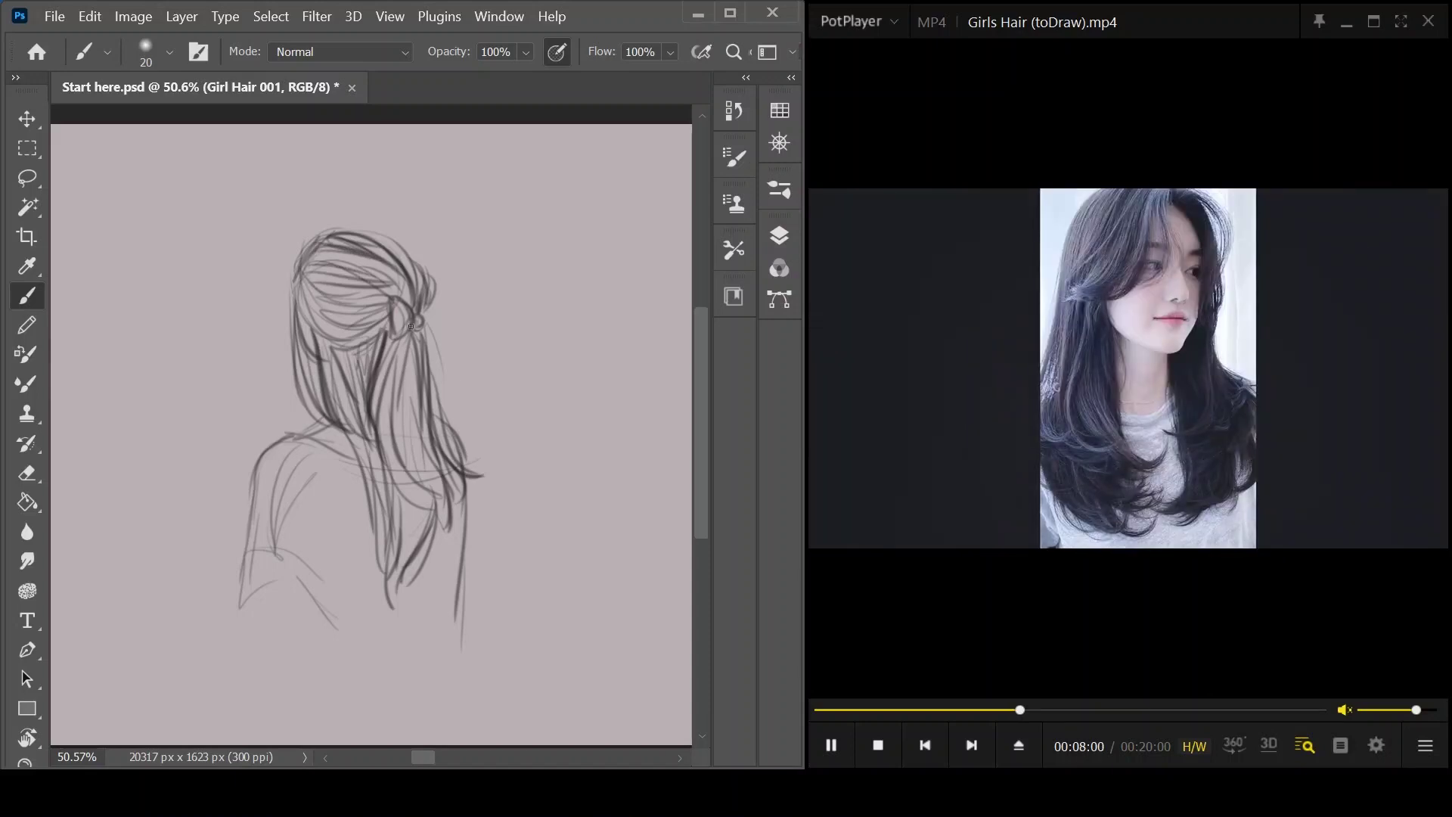
- On the next blank part of the canvas, construct a three-quarter head with skull circle, jaw, chin, mouth line and neck
mouse_move(558, 438)
mouse_down()
mouse_move(502, 443)
mouse_move(415, 411)
mouse_move(401, 426)
mouse_up()
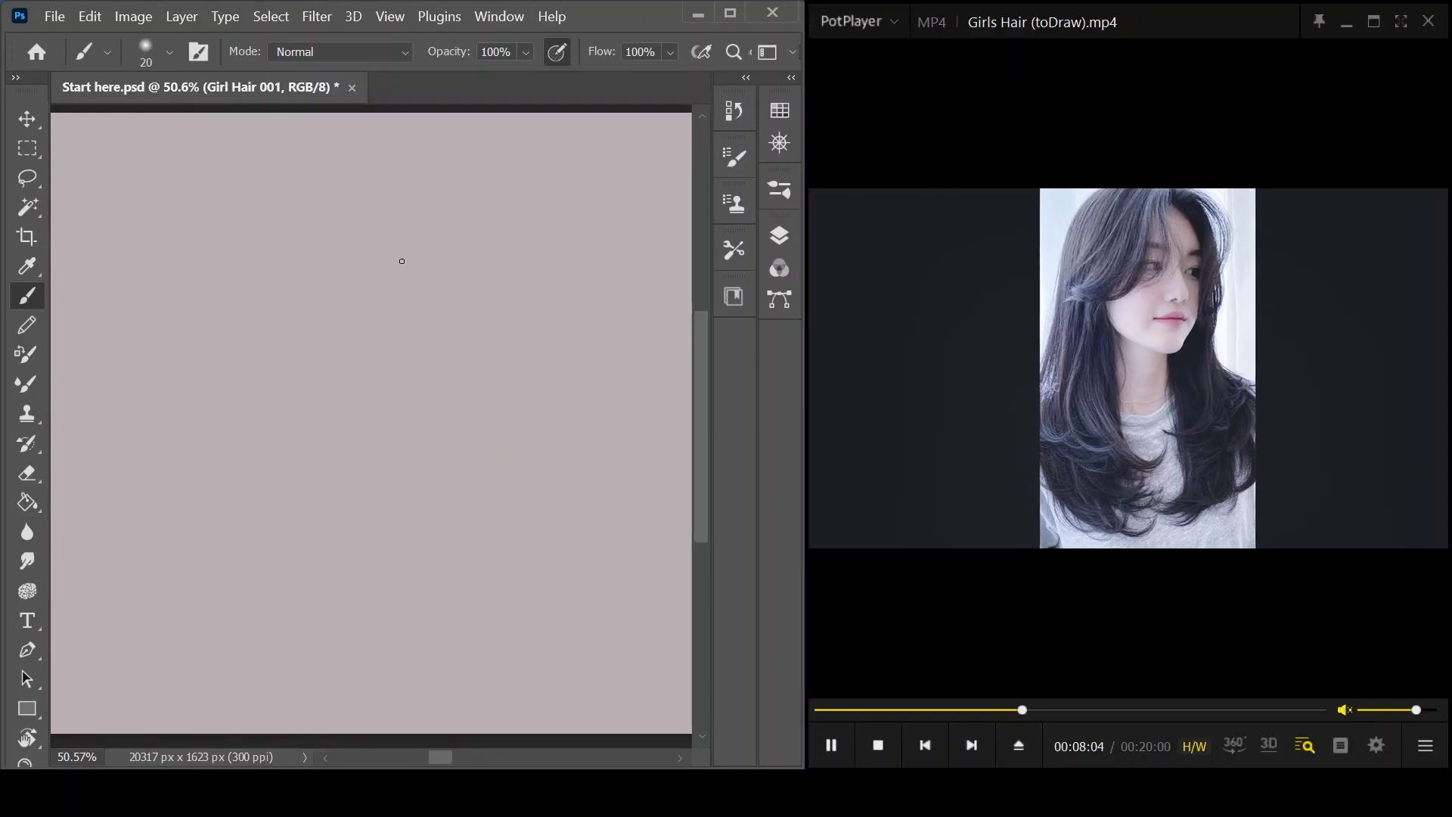
mouse_move(354, 318)
mouse_down()
mouse_move(411, 234)
mouse_move(354, 321)
mouse_move(346, 267)
mouse_move(341, 354)
mouse_move(428, 378)
mouse_move(446, 302)
mouse_up()
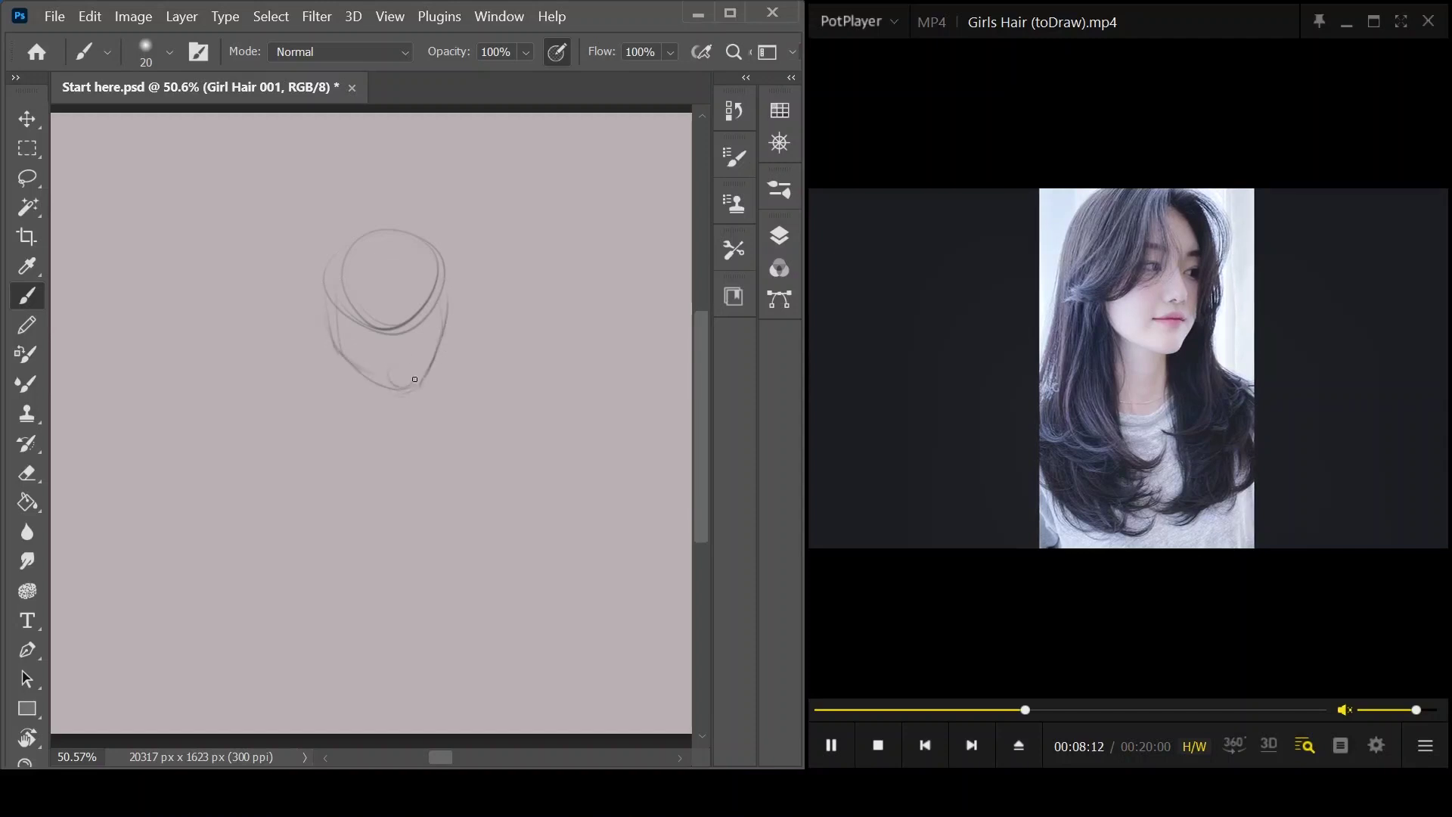
drag(412, 385, 414, 373)
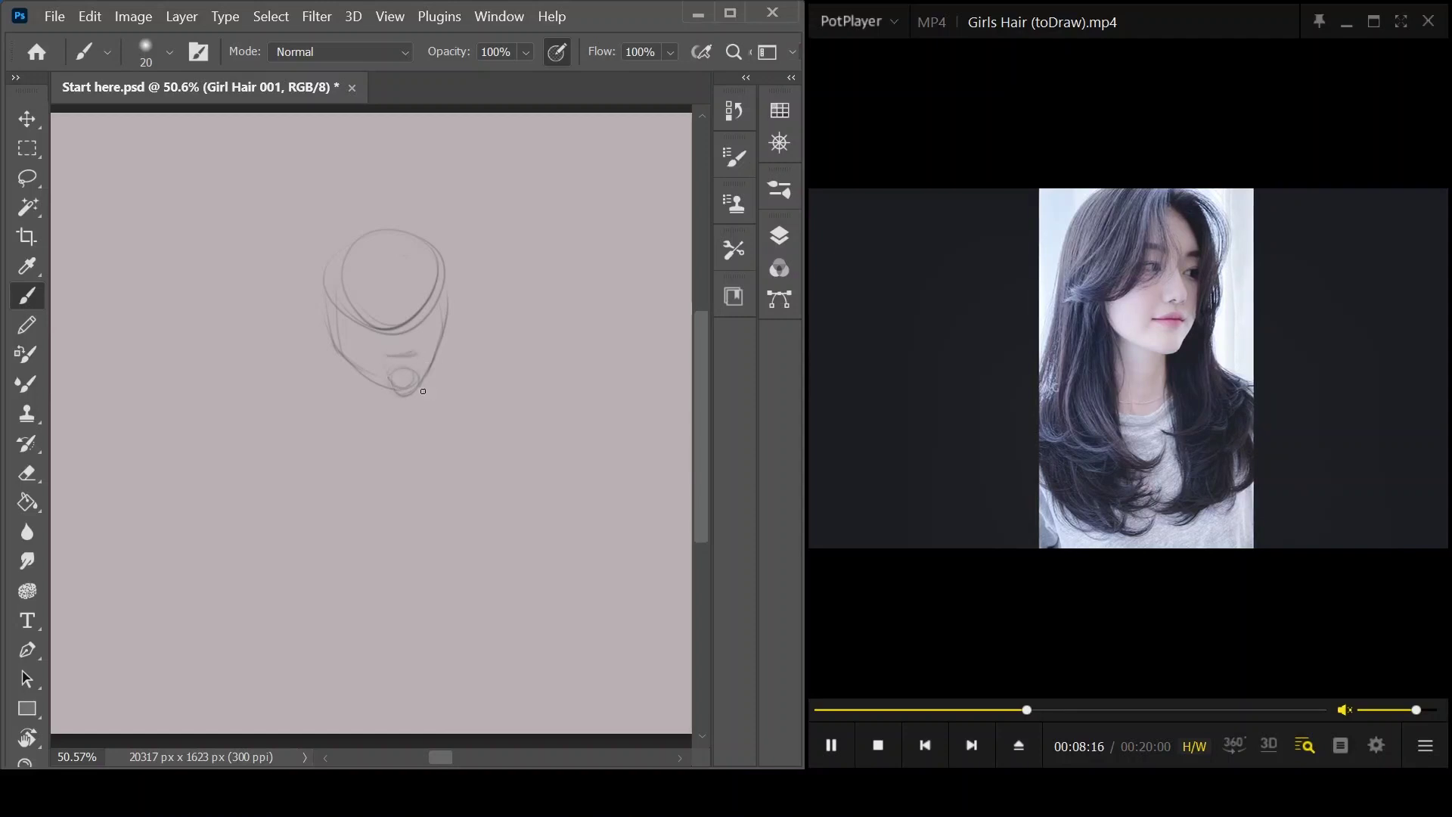
mouse_move(394, 395)
mouse_down()
mouse_move(394, 448)
mouse_move(330, 366)
mouse_up()
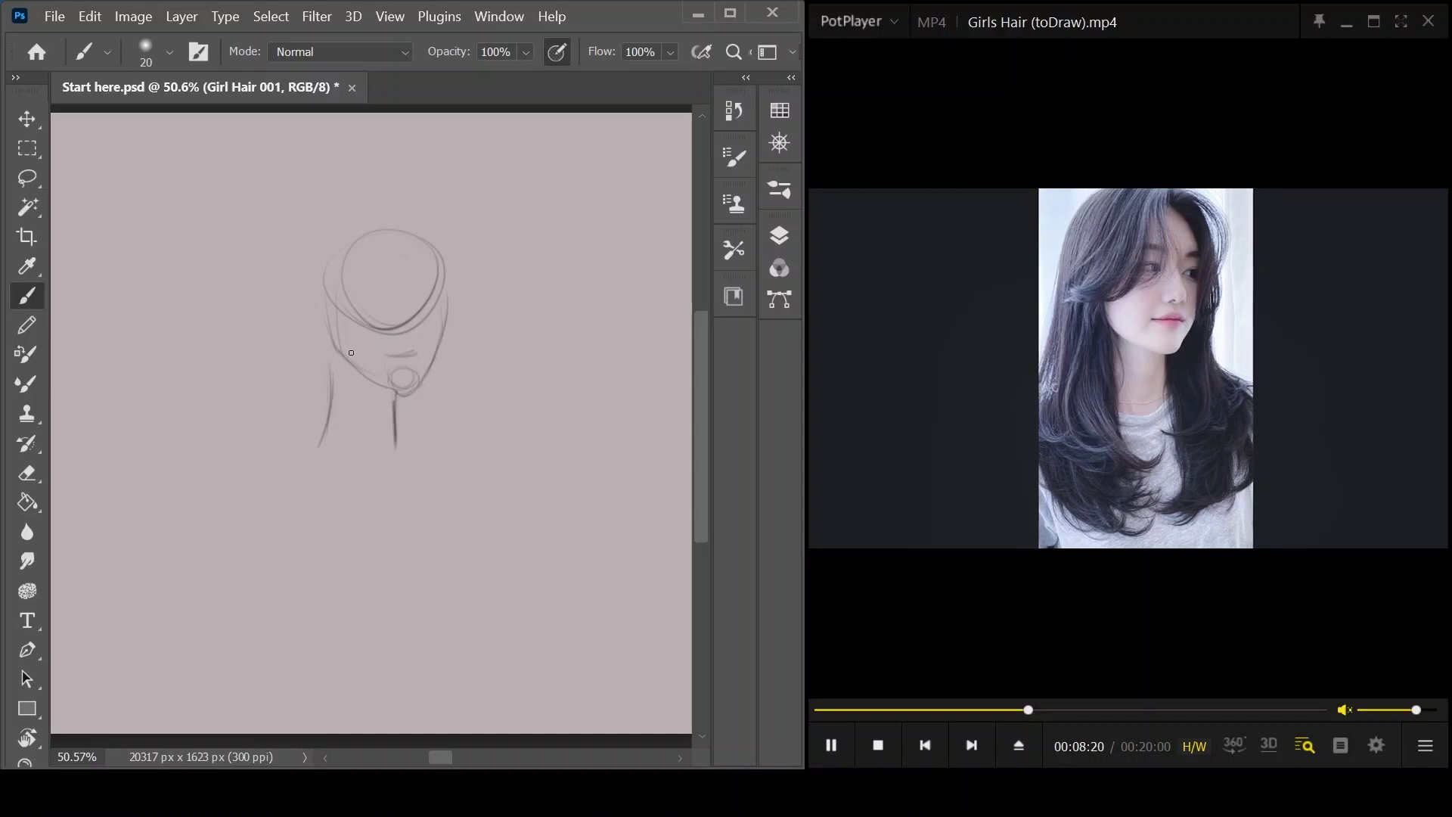
drag(330, 338, 396, 394)
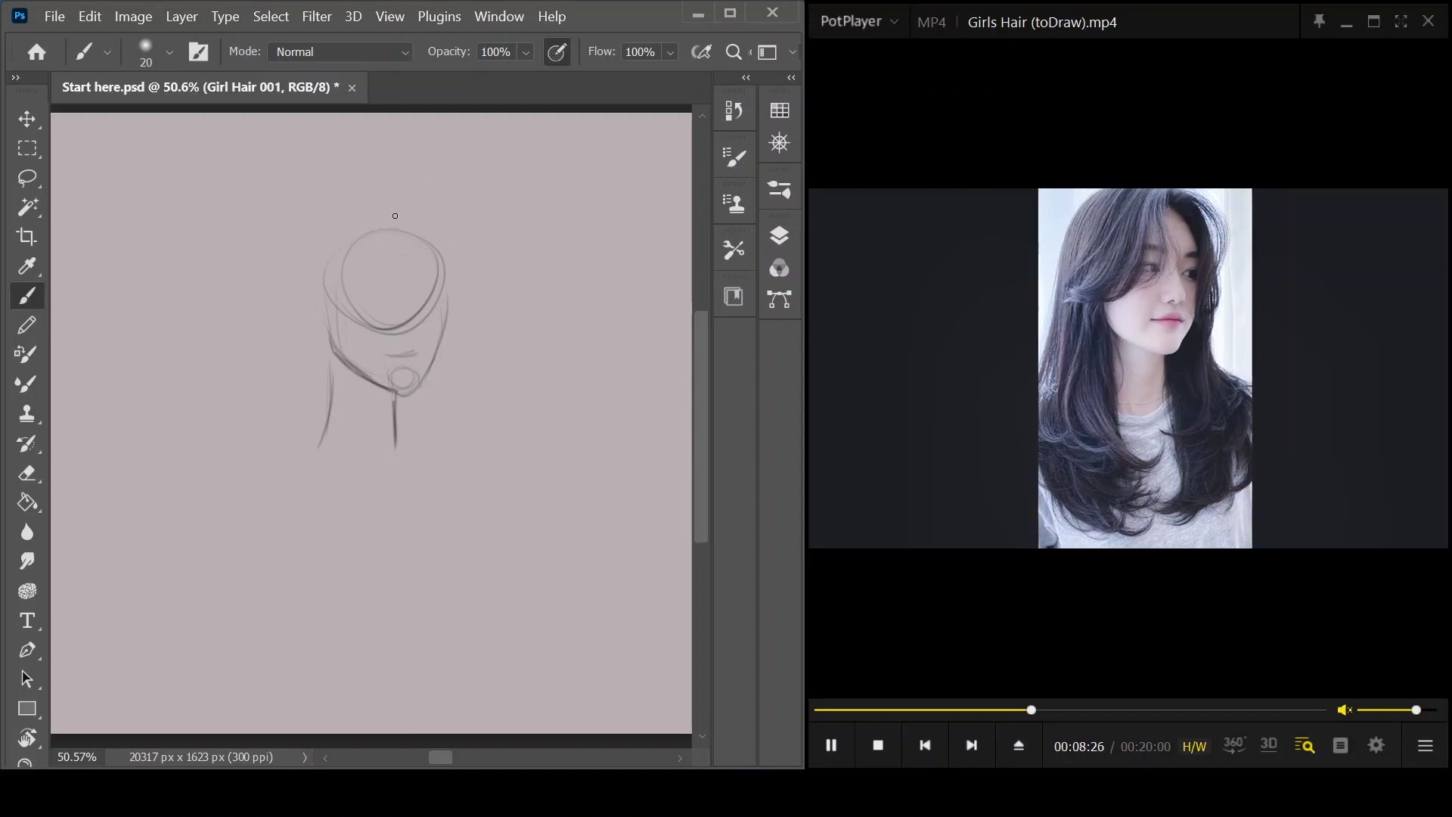
- Mark the hair parting above the head and place the eyes, lips and nose on the construction guides
drag(379, 227, 391, 217)
drag(352, 295, 429, 287)
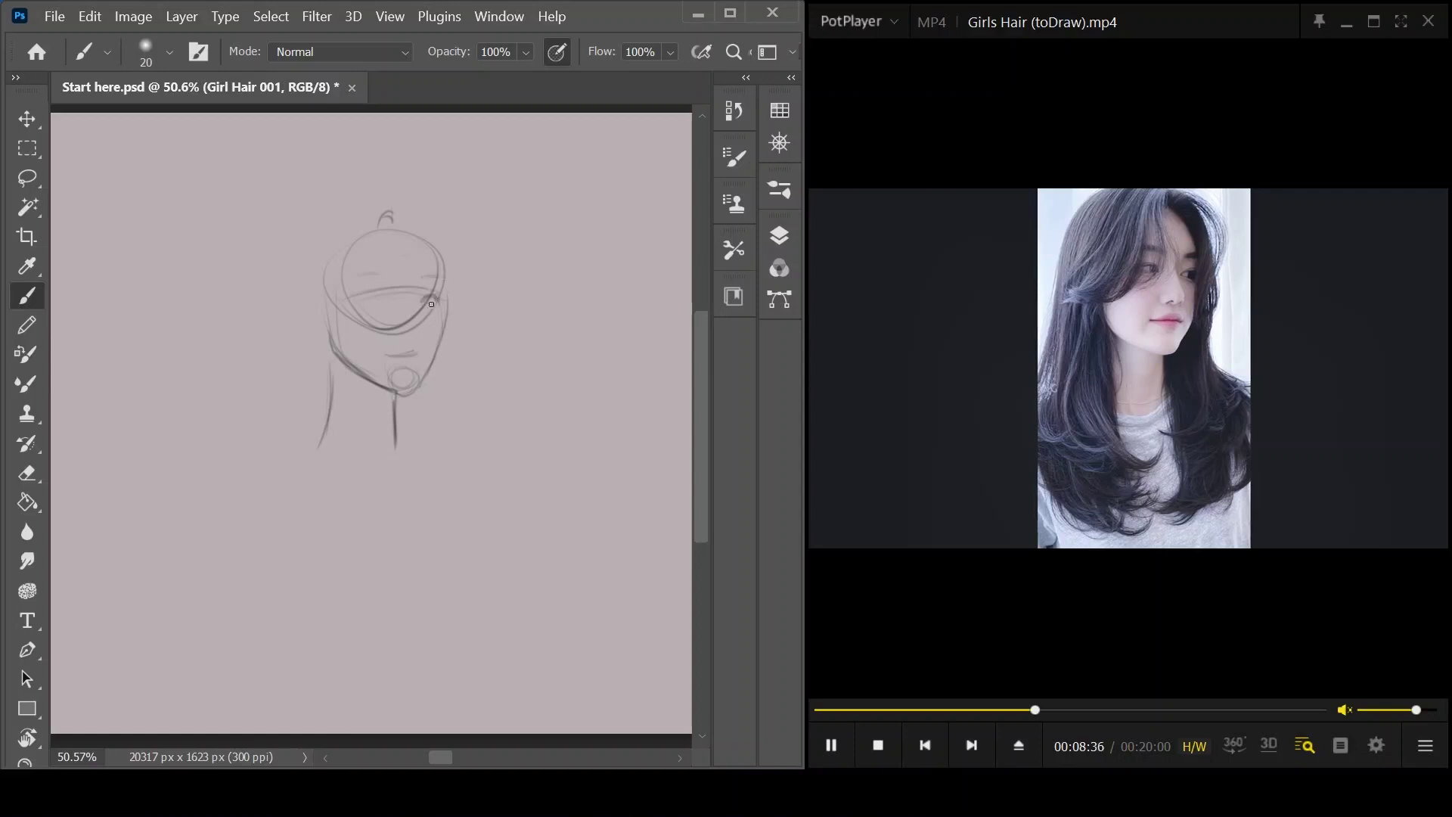
mouse_move(374, 301)
mouse_down()
mouse_move(357, 299)
mouse_move(369, 302)
mouse_up()
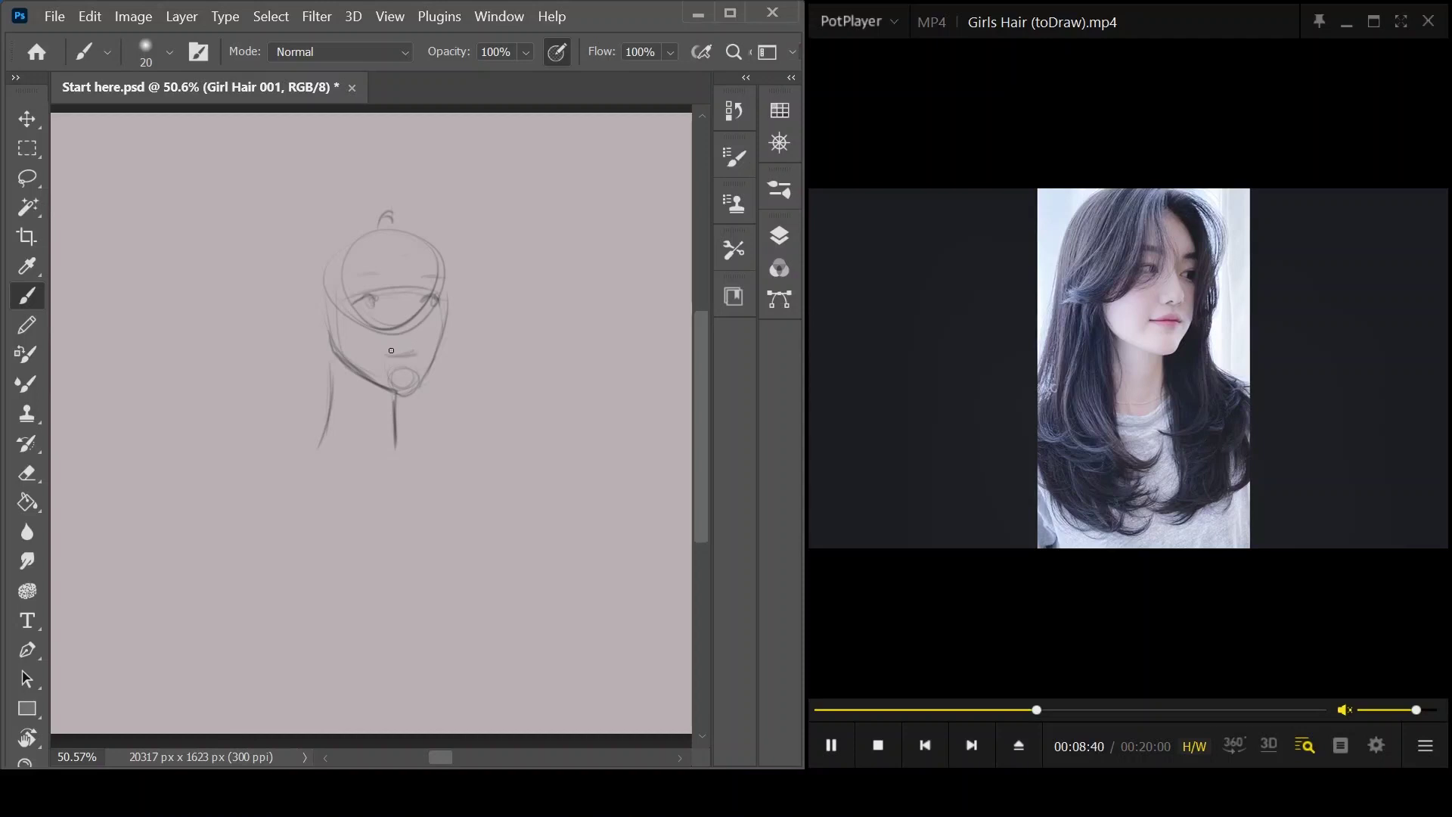
mouse_move(393, 352)
mouse_down()
mouse_move(414, 350)
mouse_move(391, 355)
mouse_up()
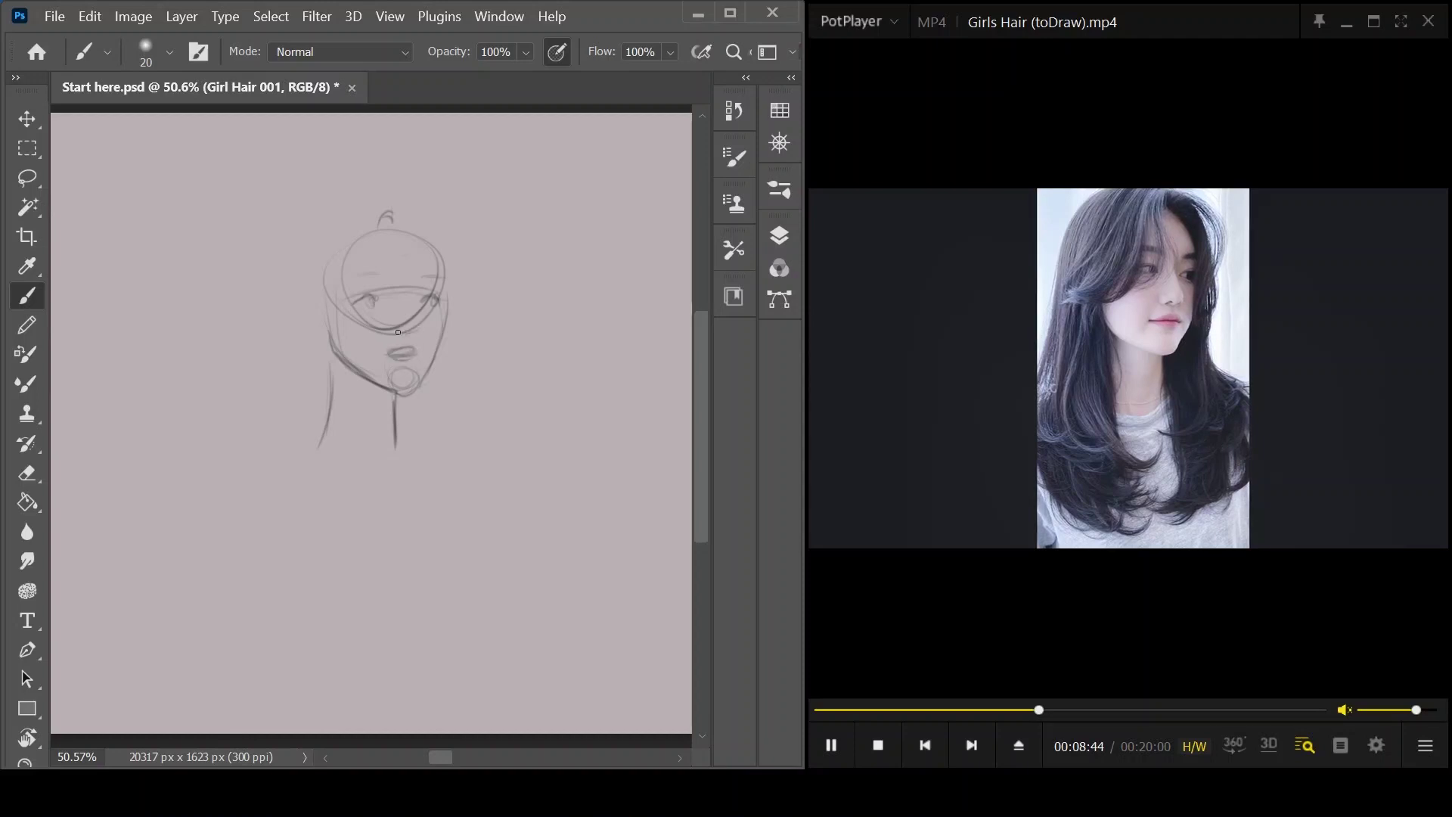
drag(405, 338, 416, 335)
- Draw the parted fringe with a thin lock across the forehead and darker curved layers framing the far cheek
mouse_move(394, 210)
mouse_down()
mouse_move(369, 230)
mouse_move(389, 220)
mouse_move(382, 325)
mouse_up()
drag(370, 274, 386, 334)
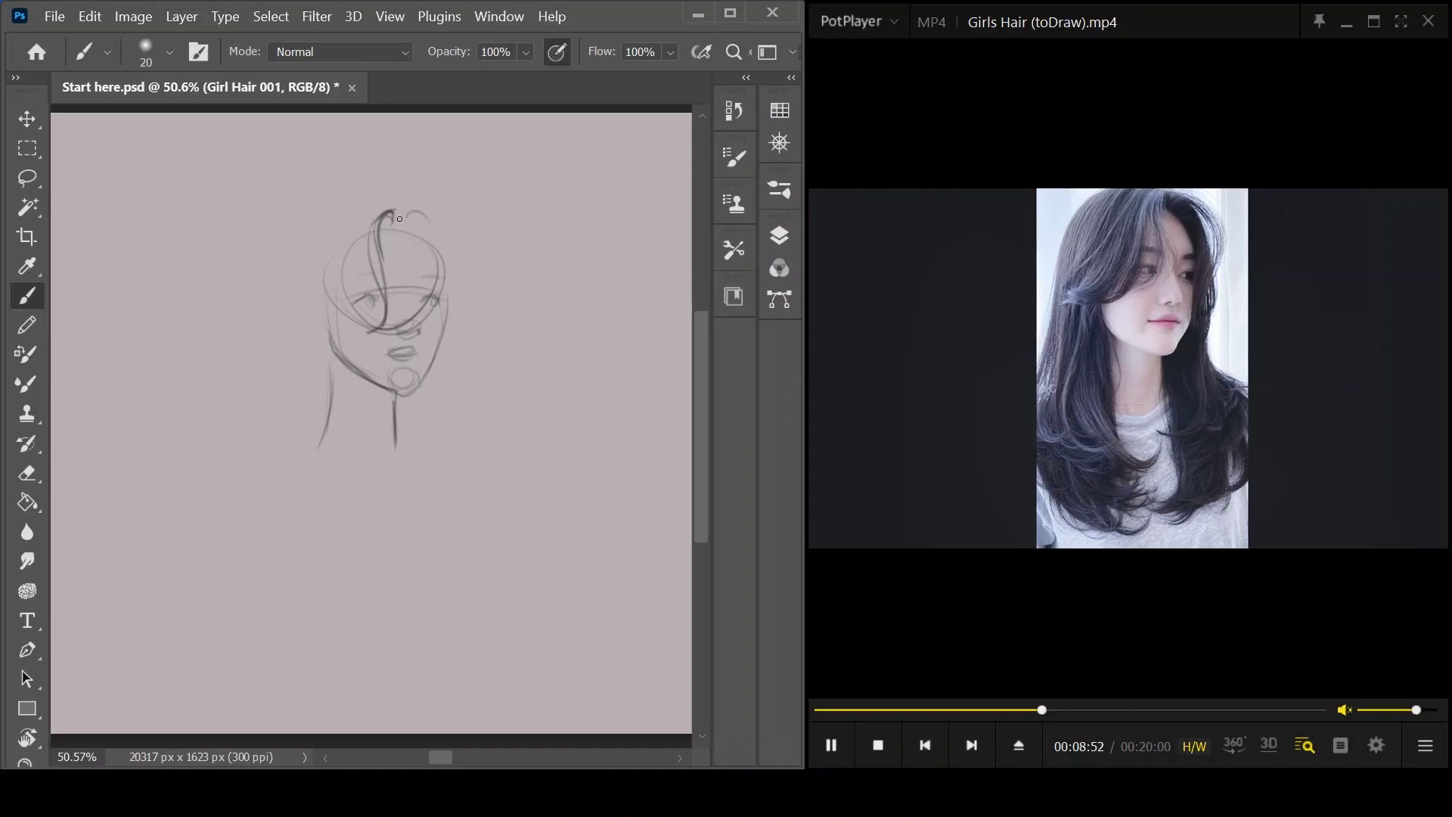
drag(418, 211, 456, 258)
mouse_move(414, 211)
mouse_down()
mouse_move(458, 243)
mouse_move(480, 311)
mouse_up()
mouse_move(453, 245)
mouse_down()
mouse_move(465, 332)
mouse_move(473, 308)
mouse_move(449, 348)
mouse_up()
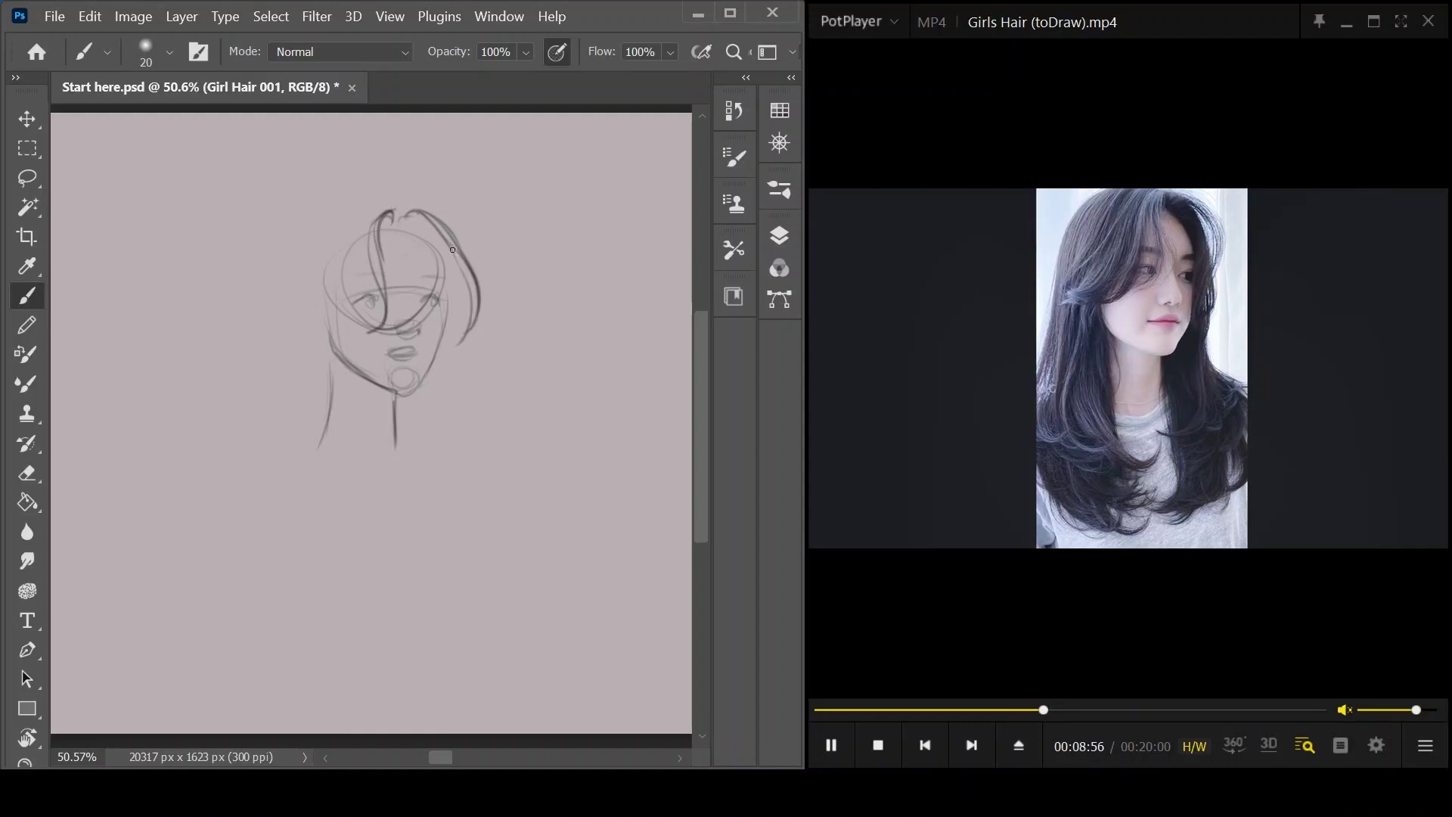
drag(463, 255, 452, 350)
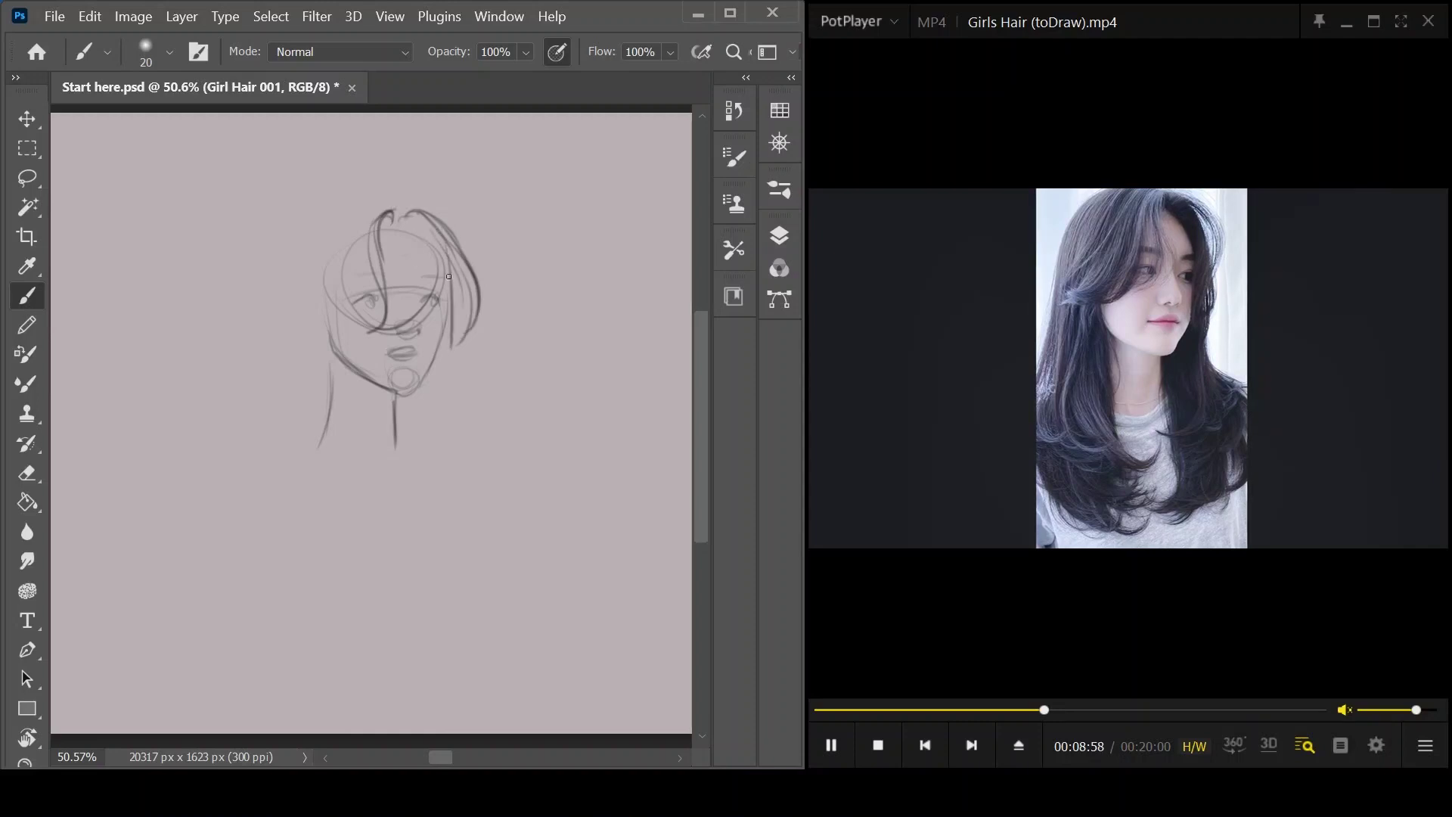
mouse_move(406, 225)
mouse_down()
mouse_move(437, 259)
mouse_move(408, 229)
mouse_move(424, 219)
mouse_move(403, 225)
mouse_move(449, 285)
mouse_move(437, 249)
mouse_move(449, 307)
mouse_up()
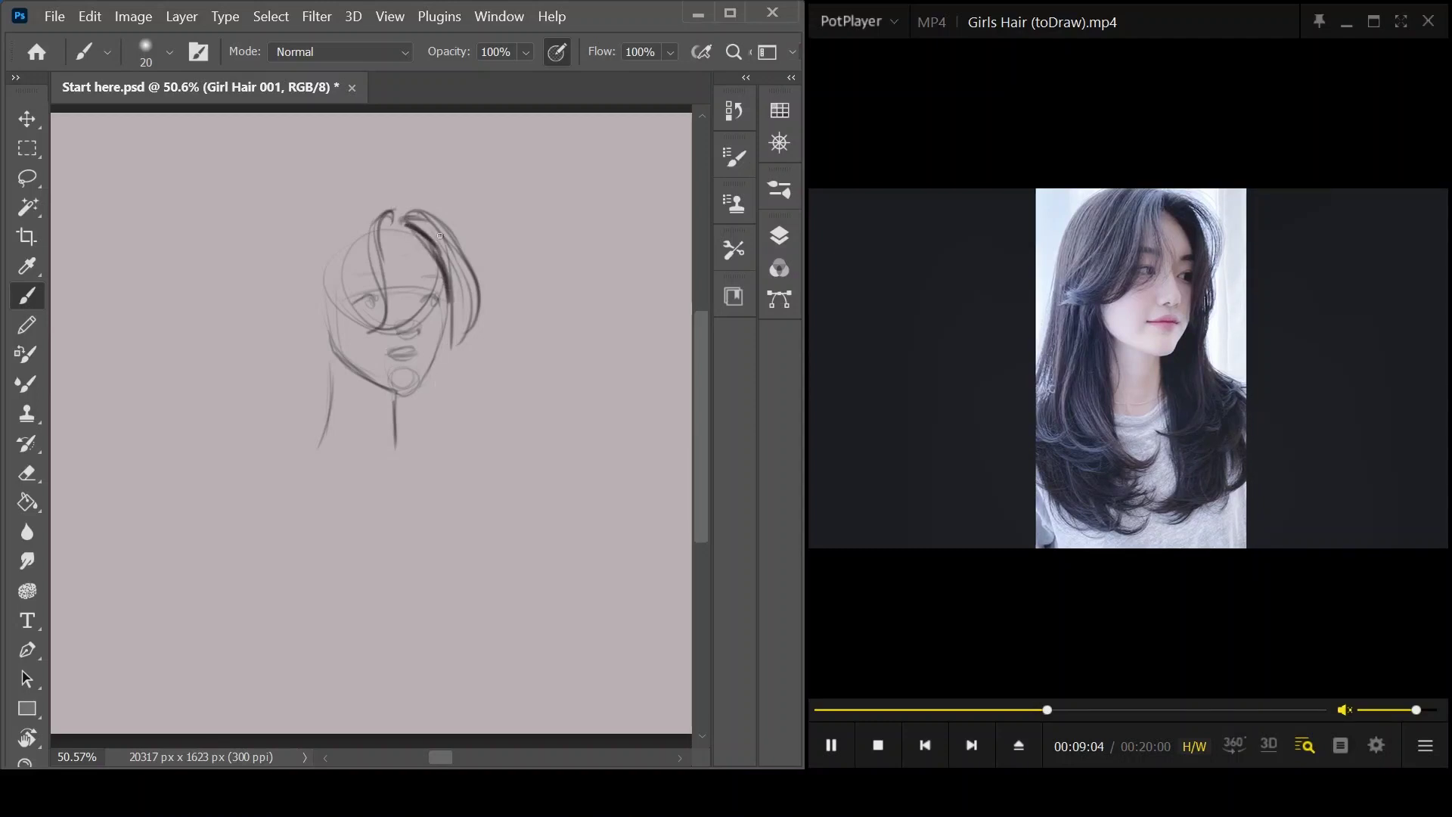
drag(453, 245, 445, 339)
mouse_move(444, 270)
mouse_down()
mouse_move(437, 332)
mouse_move(463, 340)
mouse_up()
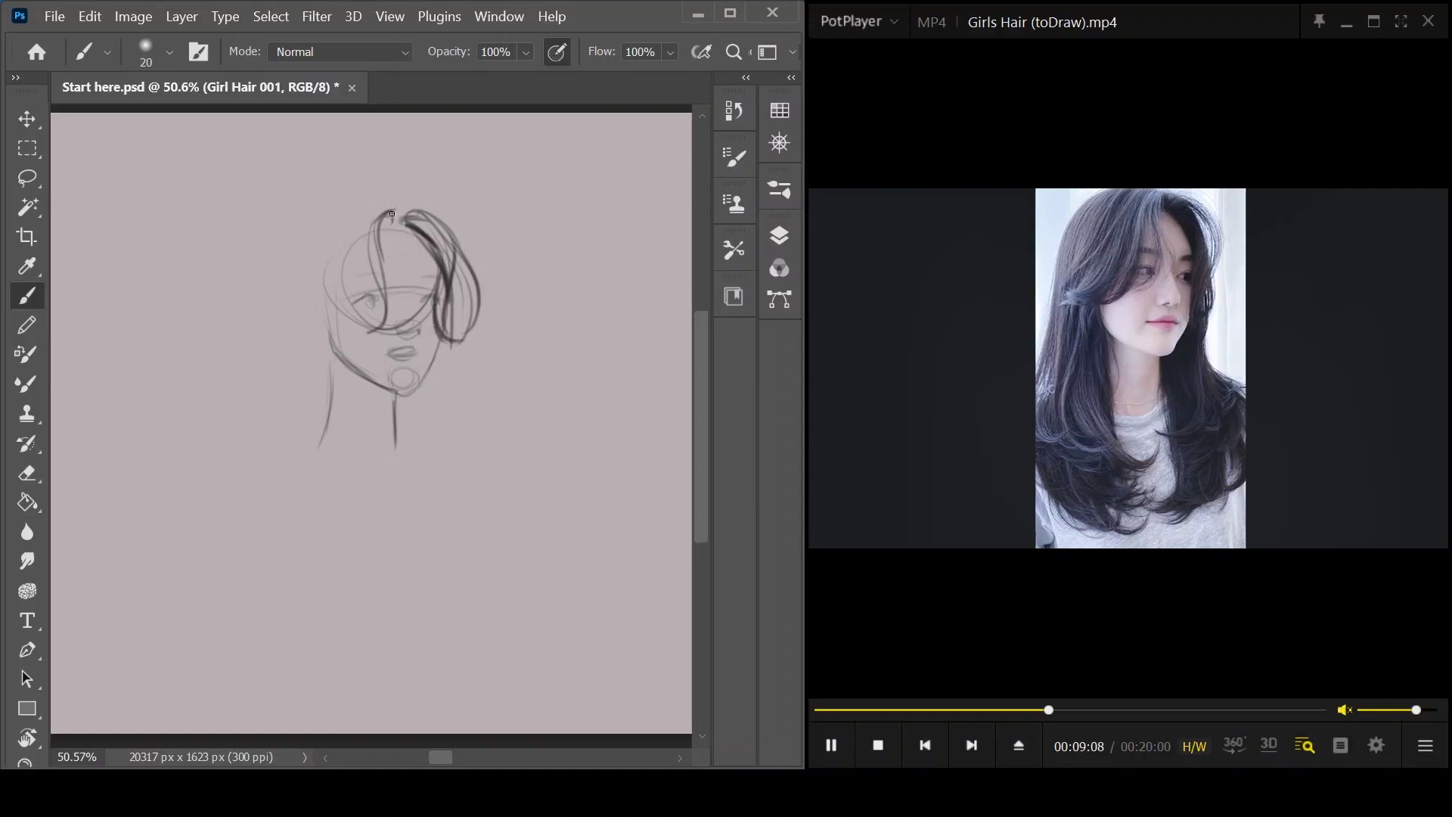
- Outline the crown from the parting and bring long outer strands down both sides to the shoulders
drag(358, 211, 398, 195)
mouse_move(312, 210)
mouse_down()
mouse_move(370, 195)
mouse_move(291, 242)
mouse_move(287, 282)
mouse_up()
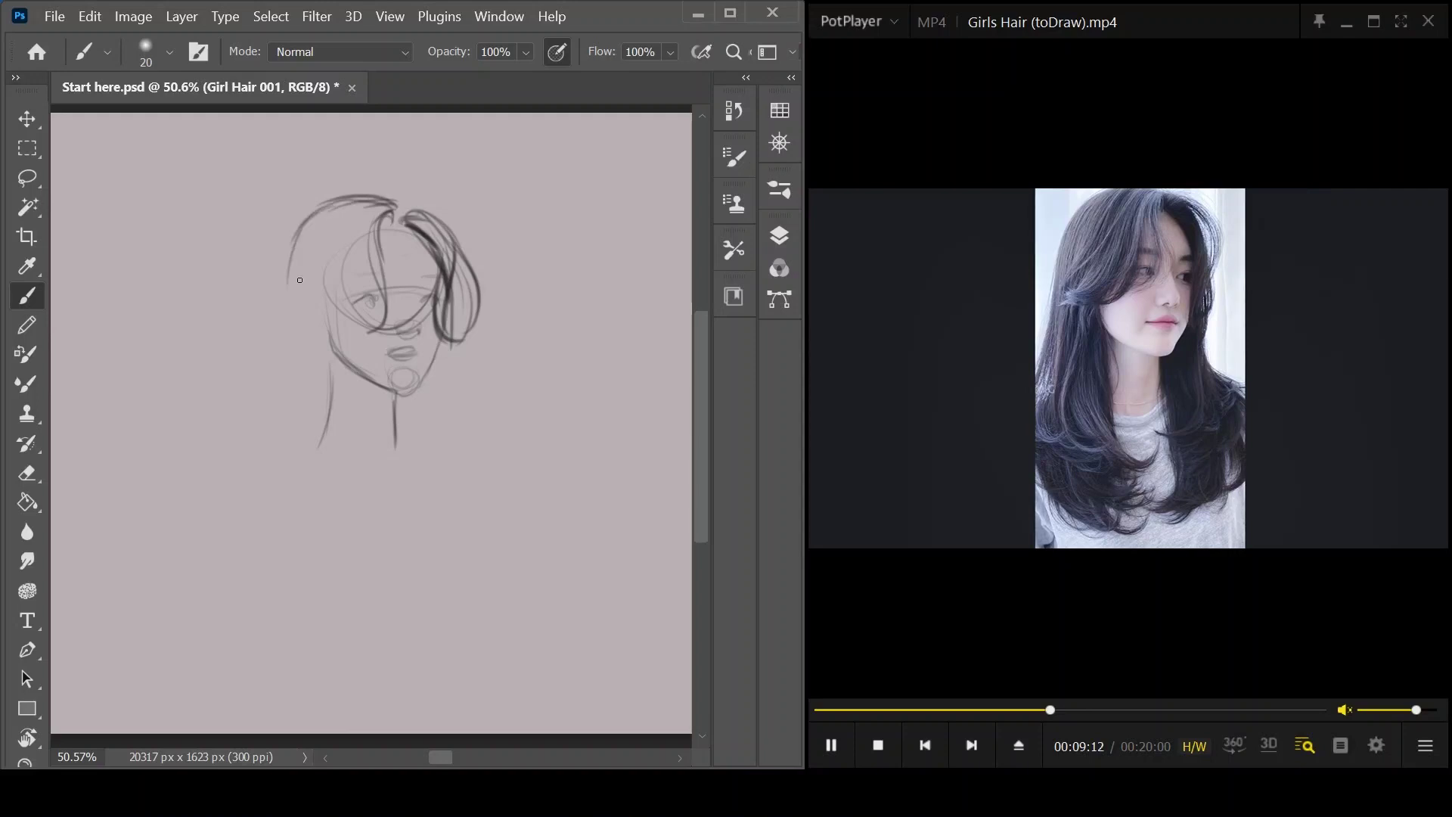
mouse_move(311, 220)
mouse_down()
mouse_move(287, 305)
mouse_move(292, 366)
mouse_up()
drag(289, 281, 278, 451)
drag(285, 362, 250, 488)
mouse_move(442, 342)
mouse_down()
mouse_move(454, 420)
mouse_move(469, 419)
mouse_up()
mouse_move(452, 367)
mouse_down()
mouse_move(495, 446)
mouse_move(487, 488)
mouse_up()
drag(405, 397, 418, 481)
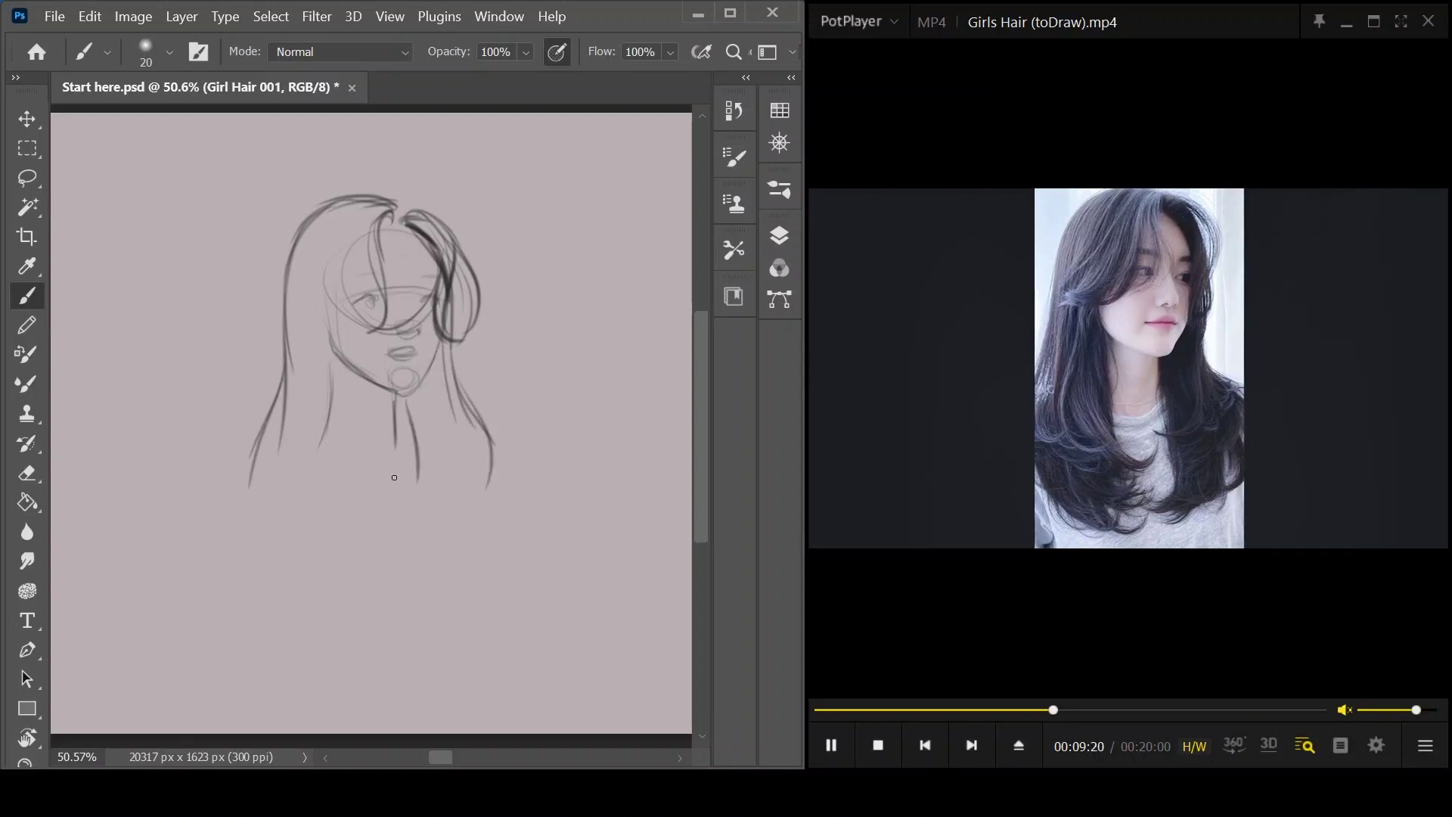
- Build the layered, inward-curving locks on the far side of the neck down to the chest
drag(429, 378, 416, 492)
mouse_move(403, 433)
mouse_down()
mouse_move(408, 589)
mouse_move(389, 563)
mouse_up()
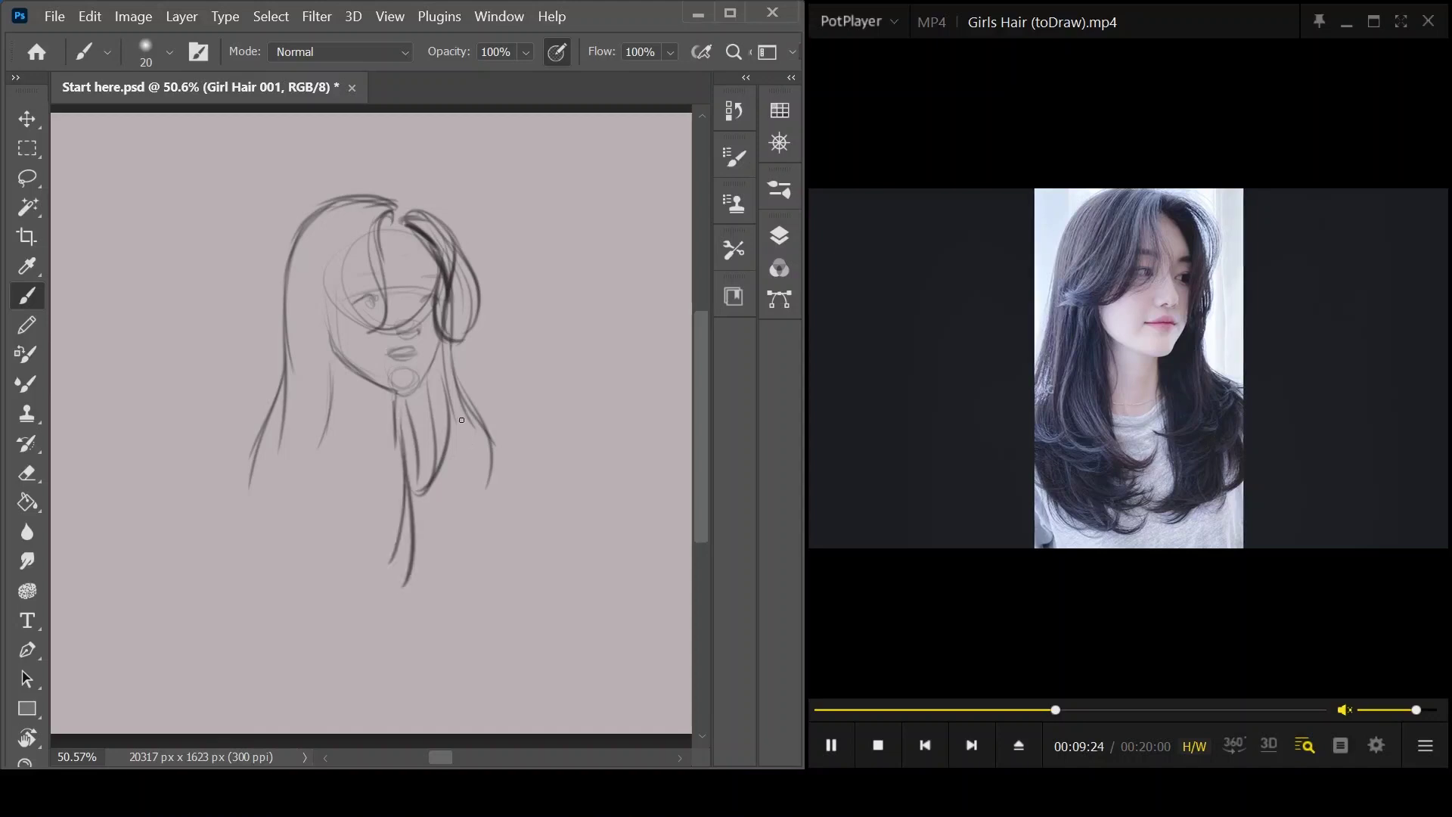
drag(468, 375, 450, 465)
mouse_move(464, 415)
mouse_down()
mouse_move(468, 489)
mouse_move(437, 493)
mouse_move(432, 518)
mouse_move(441, 503)
mouse_move(467, 563)
mouse_up()
mouse_move(478, 502)
mouse_down()
mouse_move(436, 573)
mouse_move(425, 566)
mouse_up()
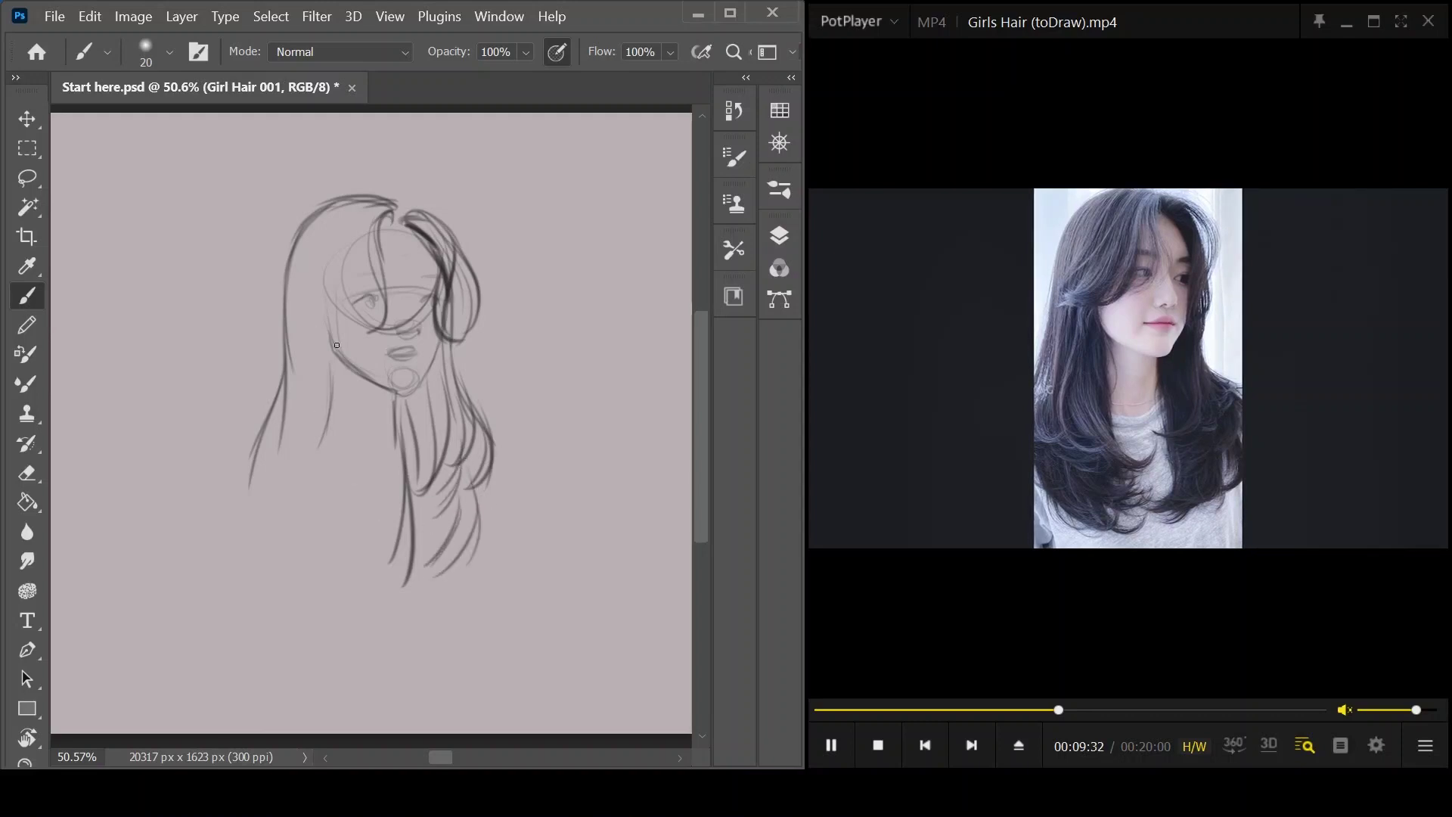
- Draw near-side strands falling beside the neck and fringe locks swept back past the cheek, and define the eyes and brows
drag(333, 317, 337, 479)
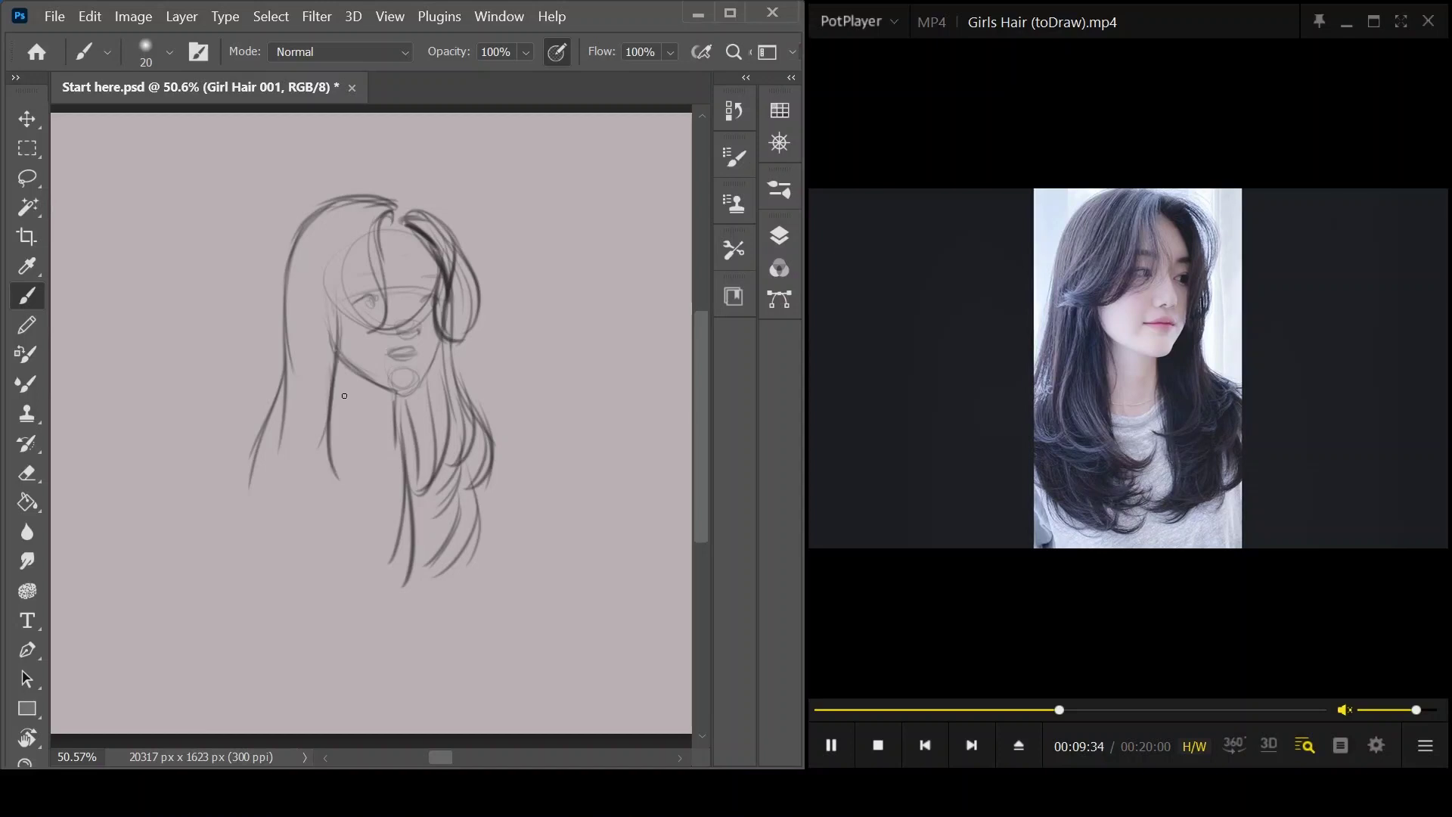
drag(332, 304, 311, 463)
drag(327, 339, 320, 491)
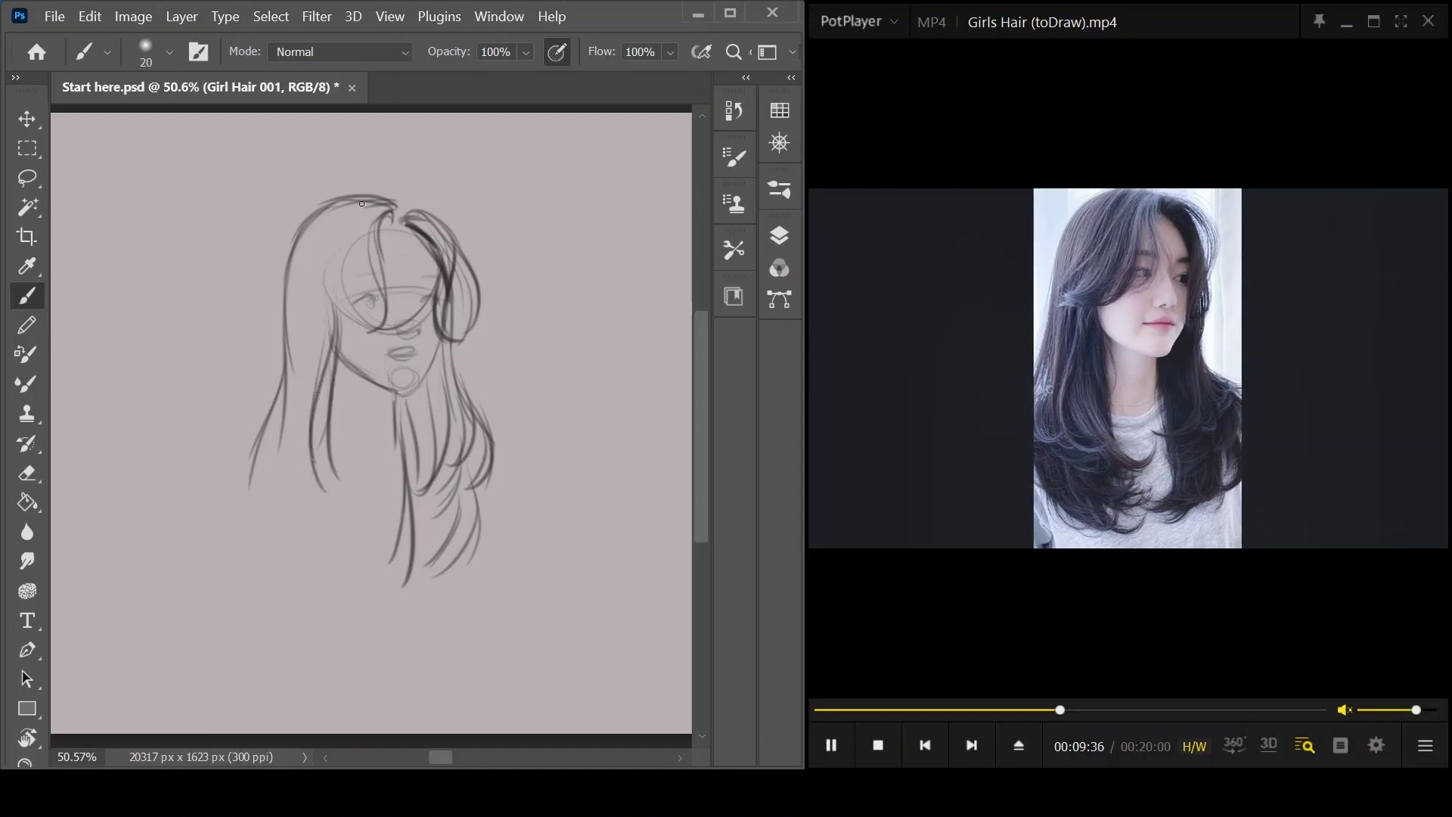
mouse_move(372, 209)
mouse_down()
mouse_move(352, 293)
mouse_move(319, 339)
mouse_up()
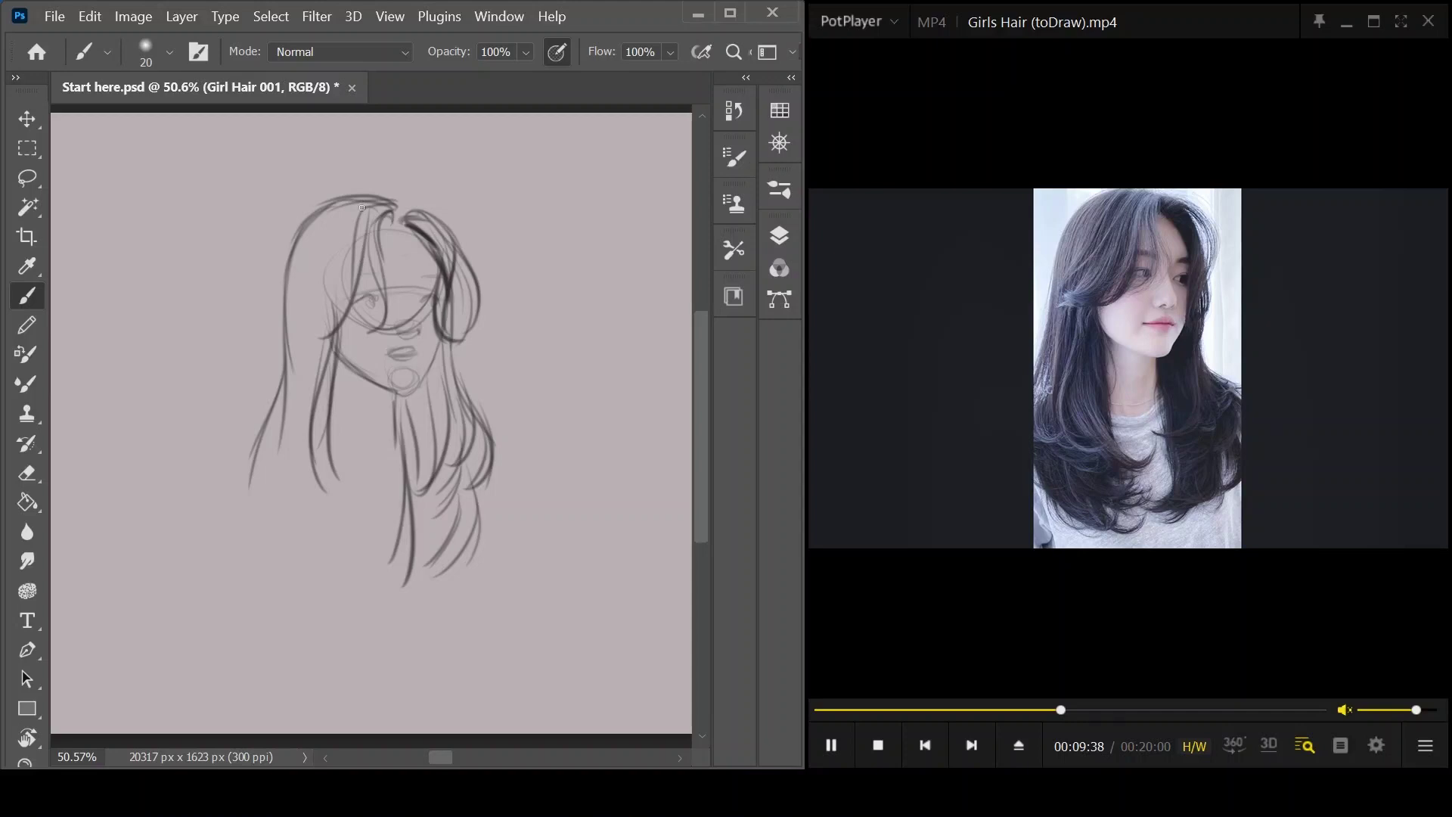
drag(354, 233, 301, 334)
drag(346, 291, 305, 346)
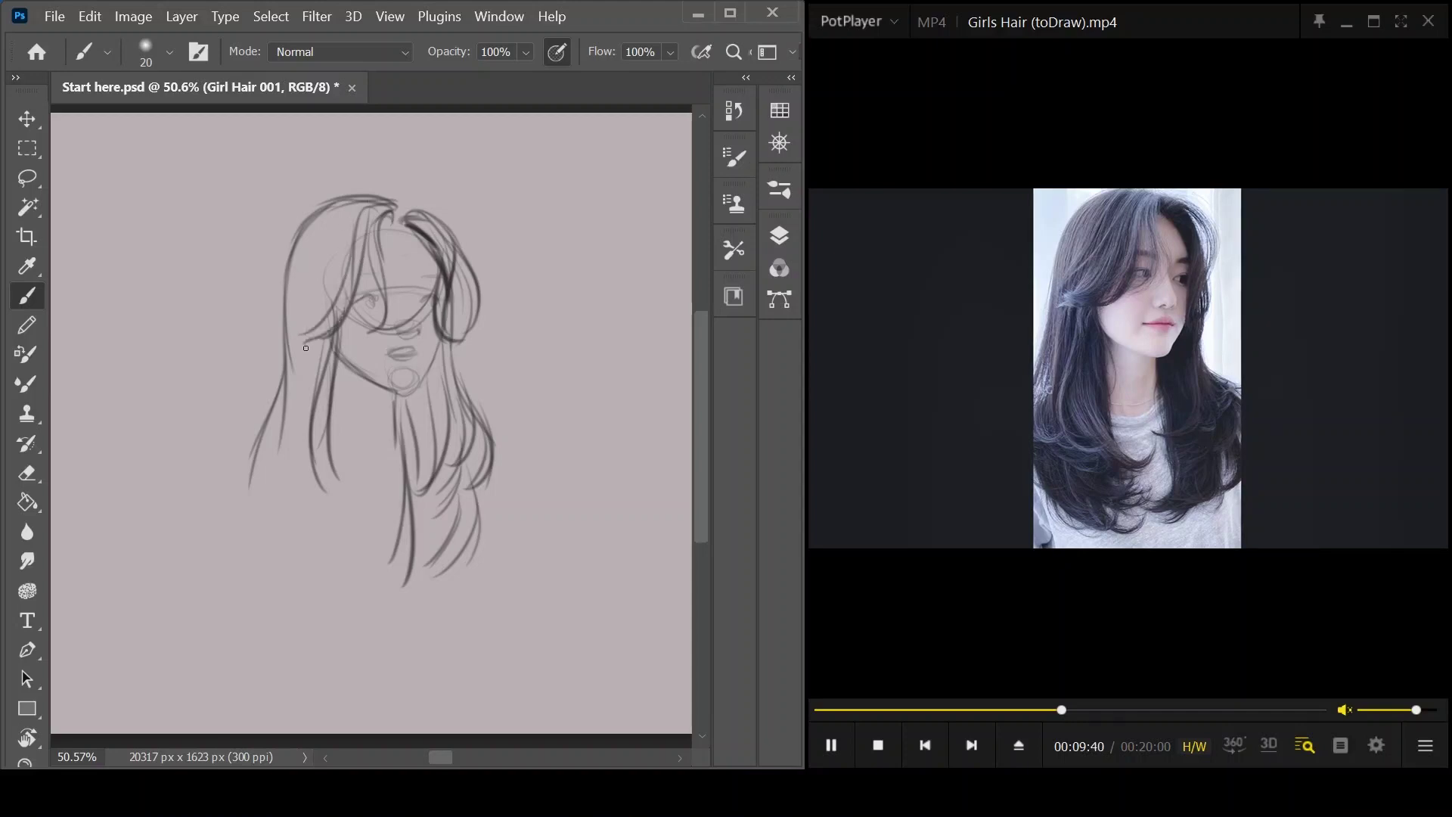
mouse_move(342, 262)
mouse_down()
mouse_move(284, 339)
mouse_move(328, 324)
mouse_move(294, 353)
mouse_up()
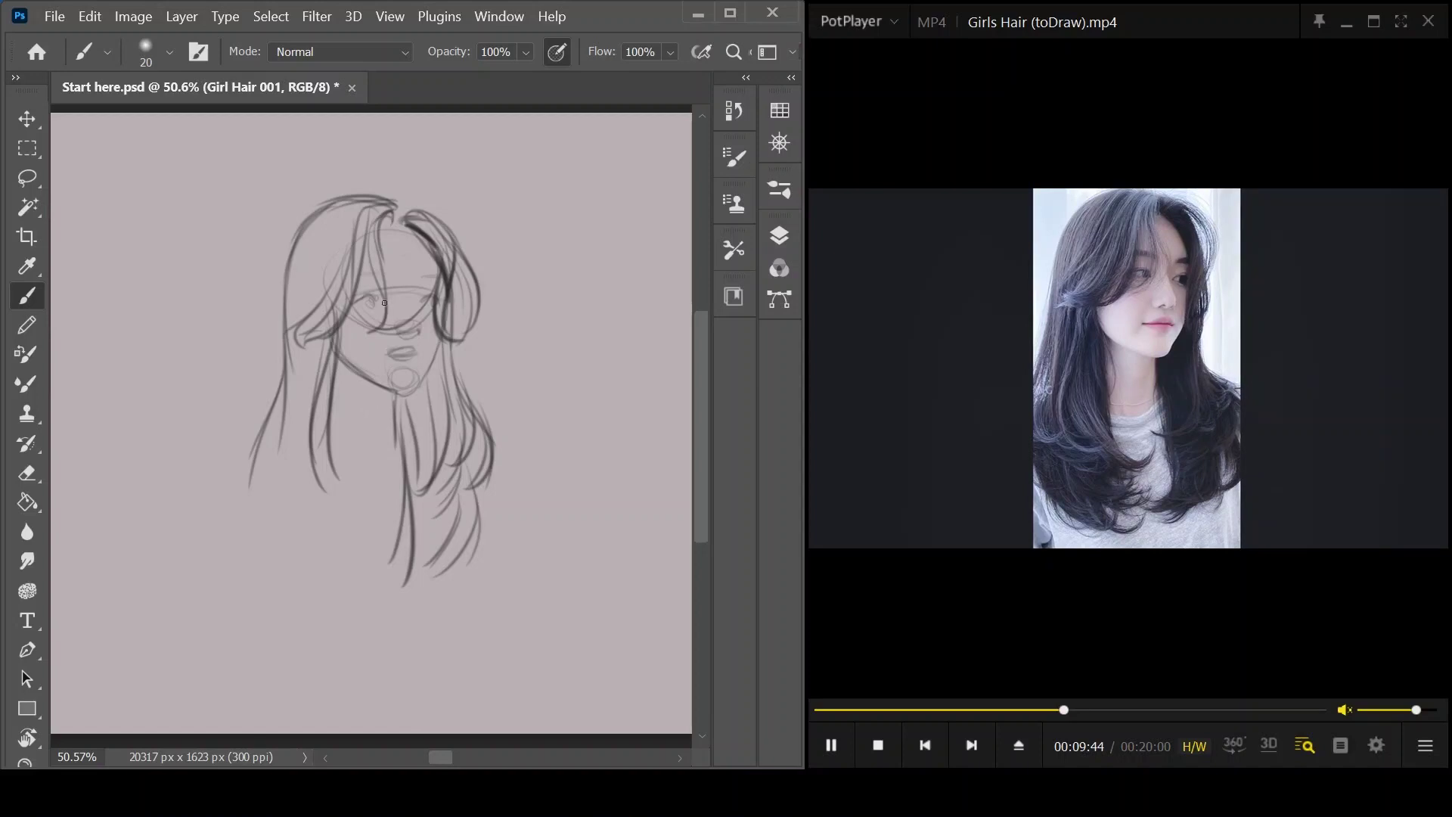
mouse_move(375, 301)
mouse_down()
mouse_move(361, 303)
mouse_move(430, 296)
mouse_move(439, 277)
mouse_move(353, 278)
mouse_up()
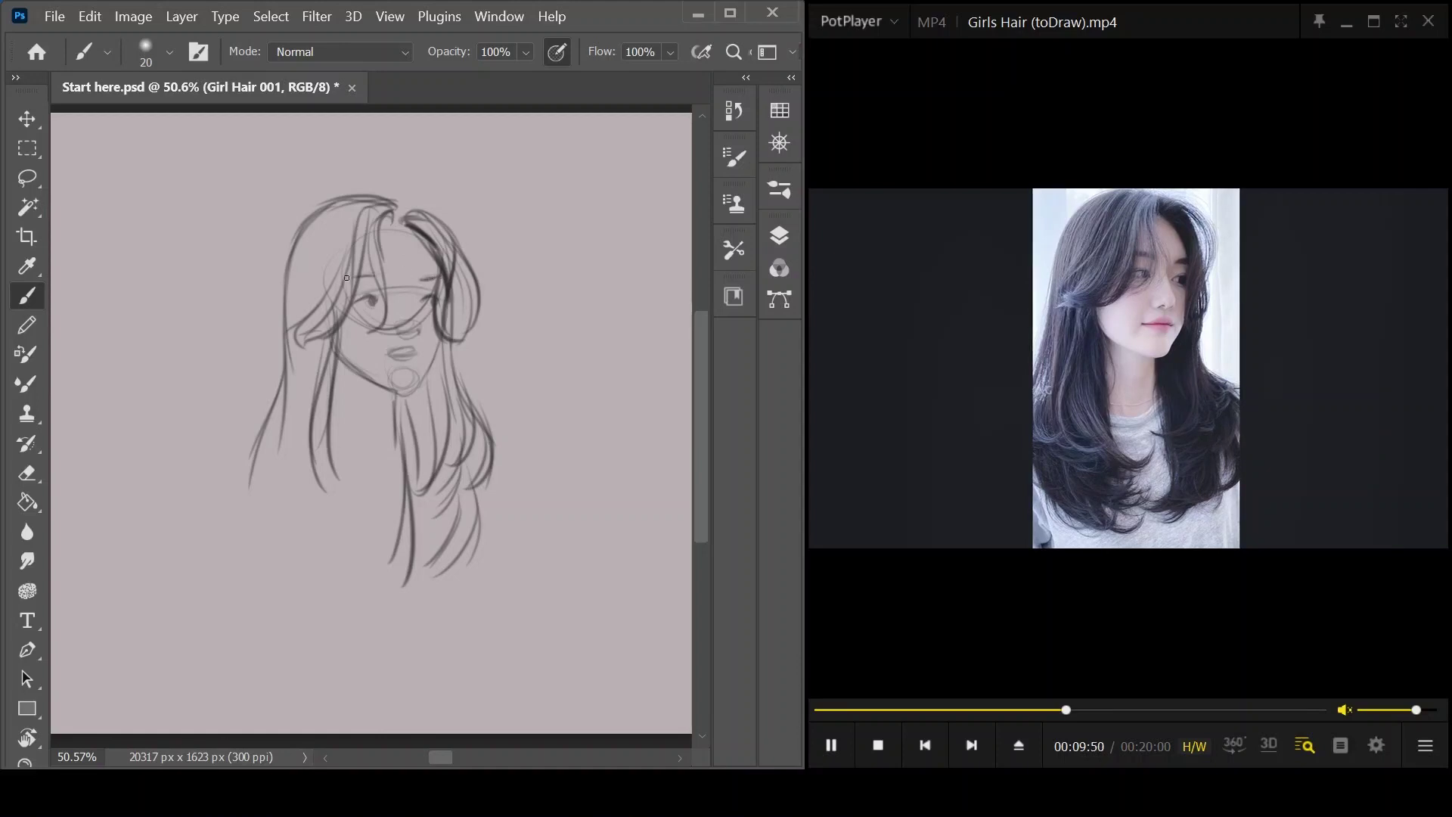
- Define the brows, darken the hair at the parting, and add long layered strands on the near side down to the chest
drag(443, 279, 360, 279)
mouse_move(402, 225)
mouse_down()
mouse_move(391, 217)
mouse_move(434, 215)
mouse_up()
drag(413, 213, 441, 223)
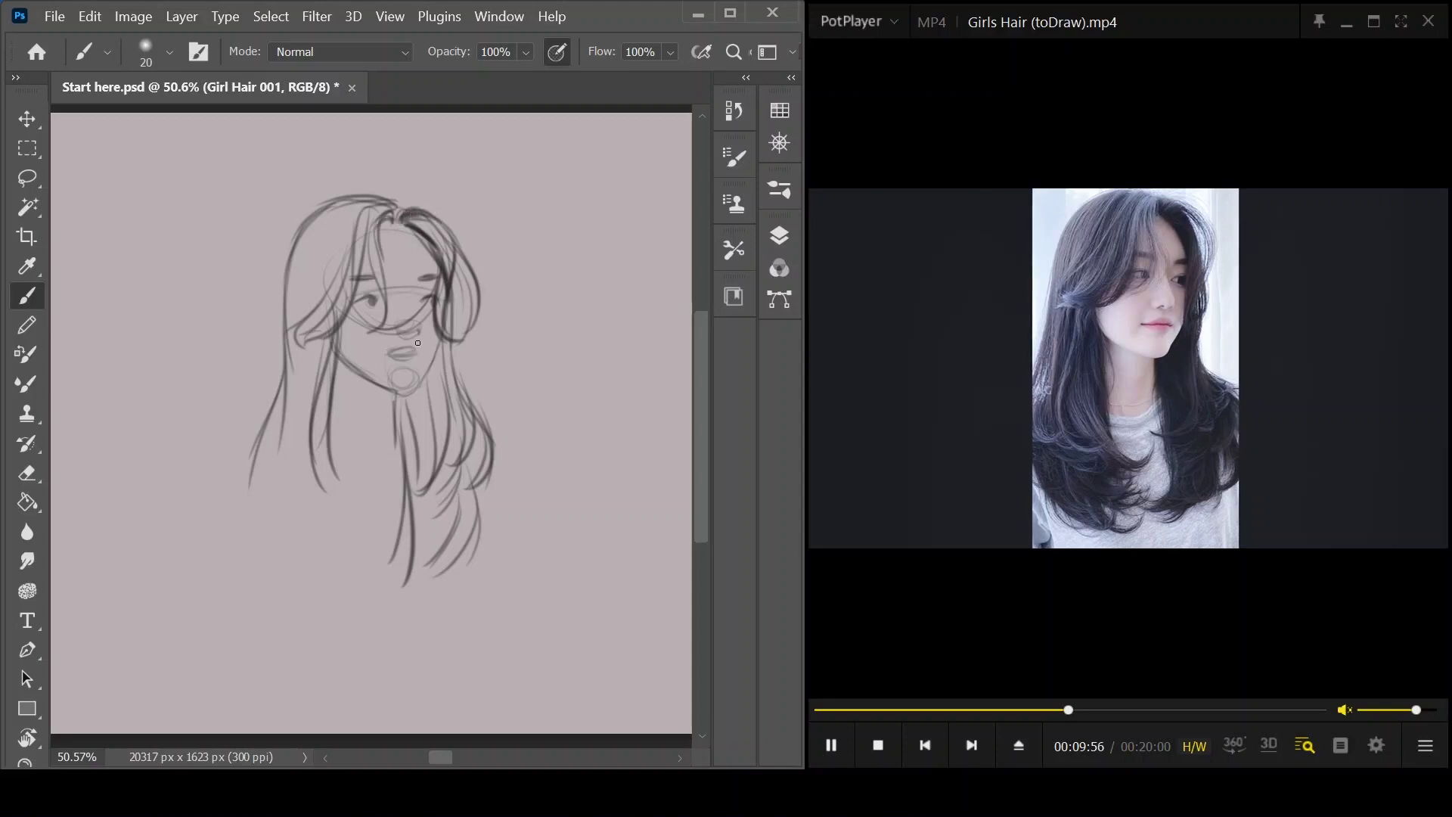
drag(303, 374, 330, 522)
drag(299, 401, 301, 543)
drag(280, 450, 333, 576)
drag(286, 499, 337, 565)
- Start the curly-hair reference on blank canvas with a cranium circle, tapered jaw, chin circle and light guides for the eyes, nose and lips
mouse_move(559, 478)
mouse_down()
mouse_move(473, 486)
mouse_move(489, 467)
mouse_up()
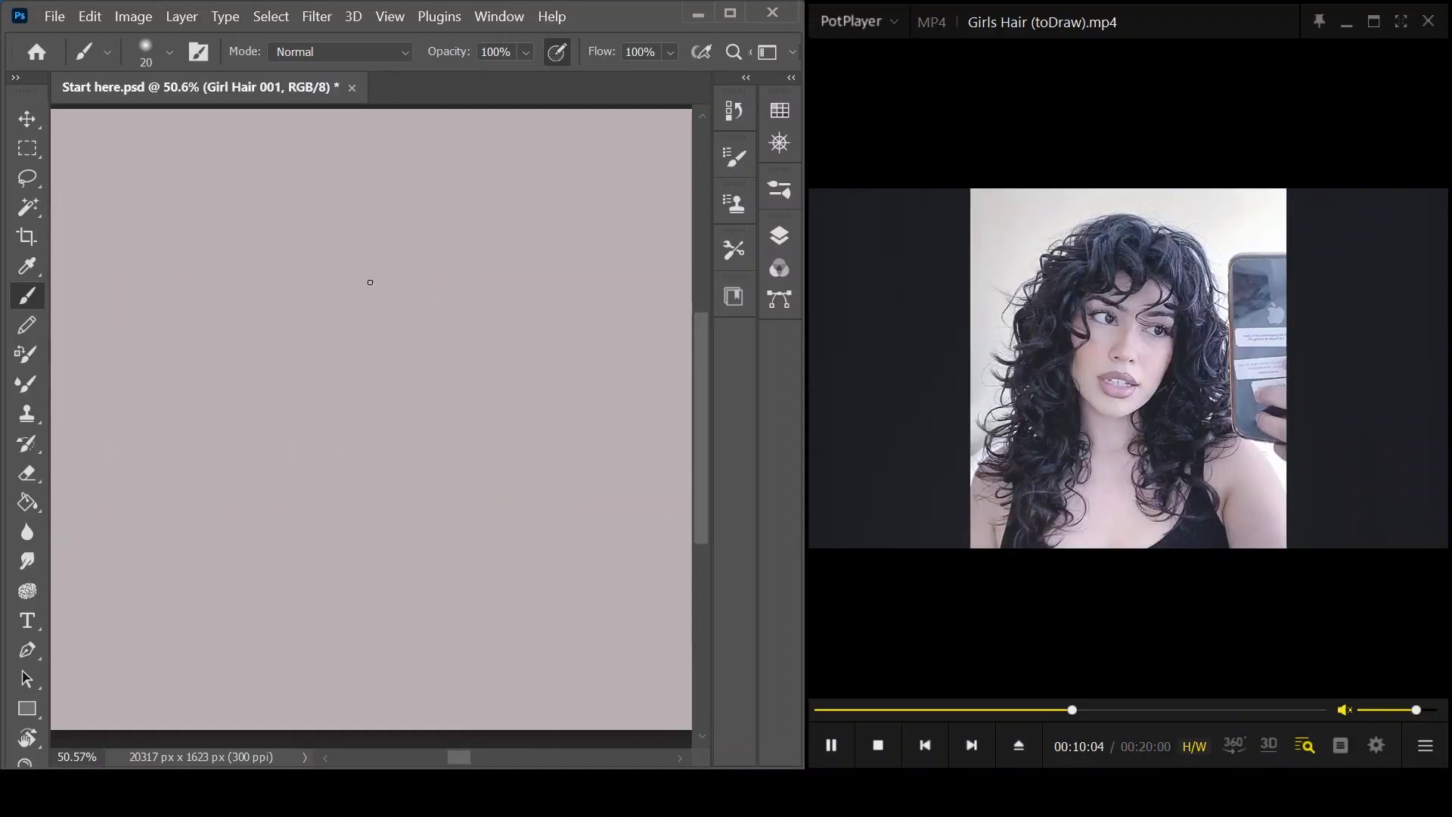
drag(332, 318, 412, 330)
mouse_move(326, 282)
mouse_down()
mouse_move(418, 324)
mouse_move(378, 239)
mouse_up()
mouse_move(323, 363)
mouse_down()
mouse_move(326, 279)
mouse_move(318, 396)
mouse_move(365, 429)
mouse_up()
mouse_move(437, 318)
mouse_down()
mouse_move(415, 394)
mouse_move(372, 429)
mouse_move(378, 417)
mouse_up()
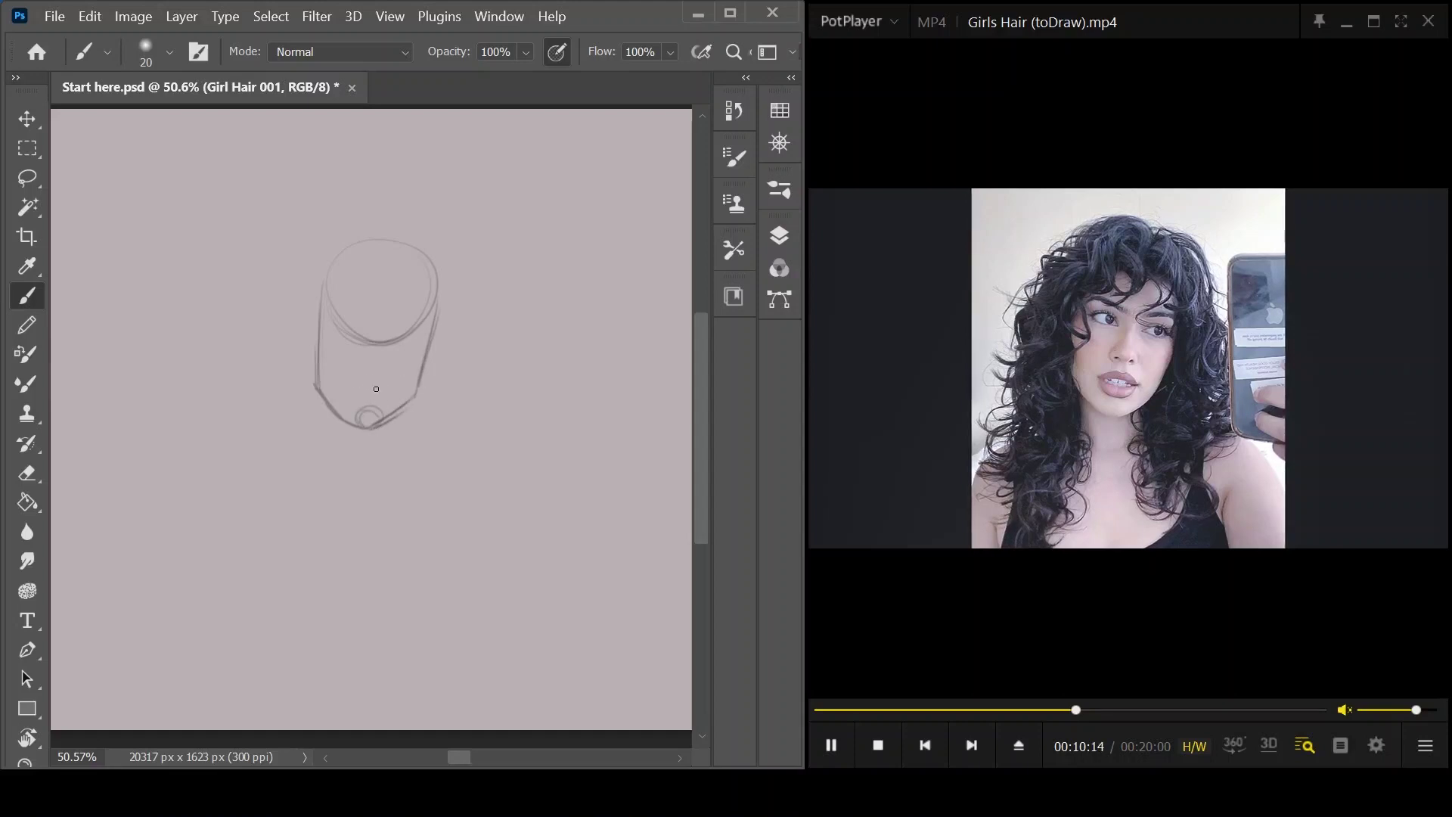
mouse_move(358, 377)
mouse_down()
mouse_move(386, 390)
mouse_move(364, 386)
mouse_move(366, 349)
mouse_move(397, 350)
mouse_move(339, 321)
mouse_up()
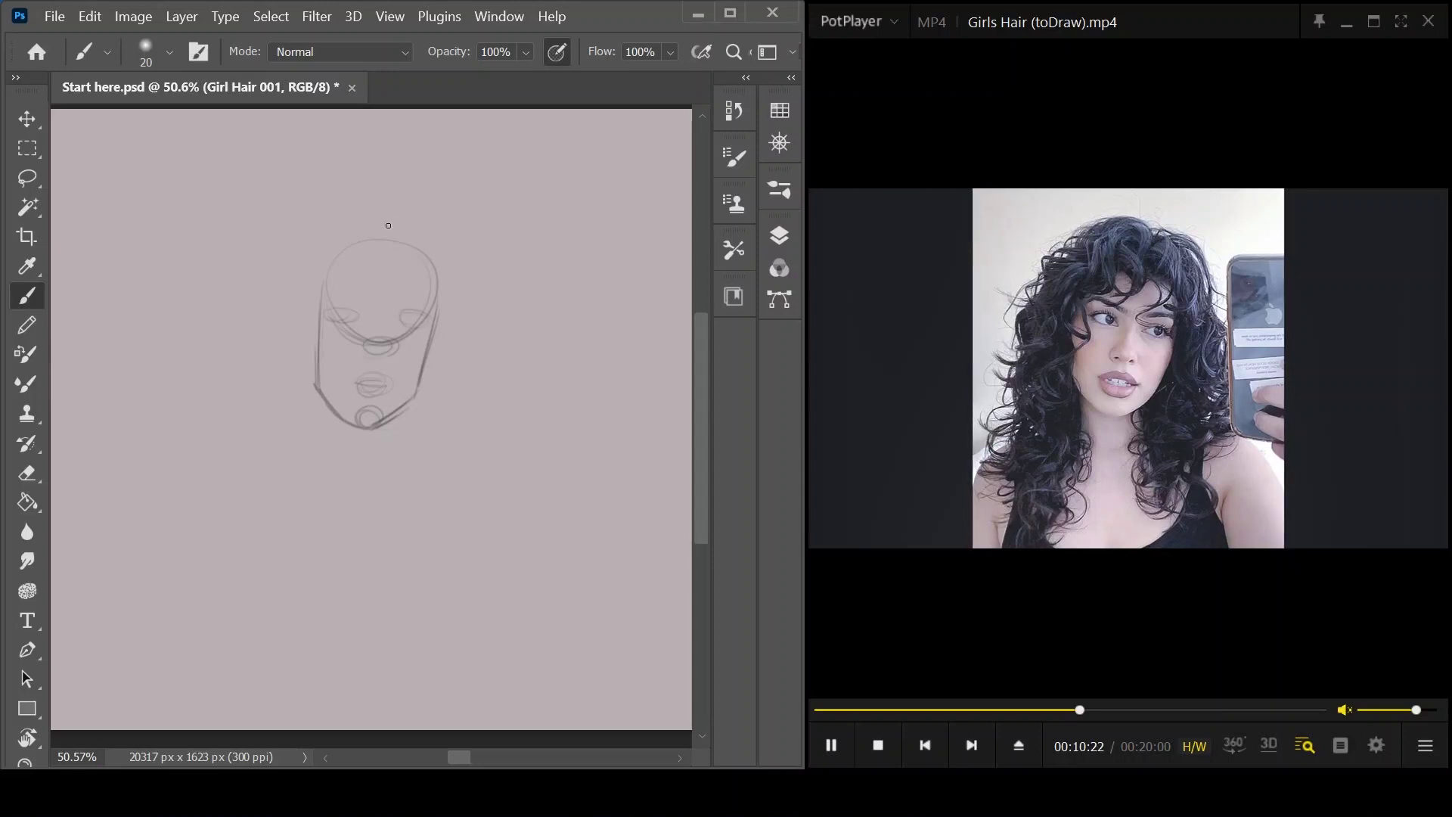
- Outline the wavy outer contour of the curly hair on both sides of the head and add the neck lines
drag(386, 208, 295, 237)
mouse_move(370, 210)
mouse_down()
mouse_move(285, 267)
mouse_move(297, 284)
mouse_move(230, 316)
mouse_move(272, 366)
mouse_move(227, 416)
mouse_move(244, 451)
mouse_up()
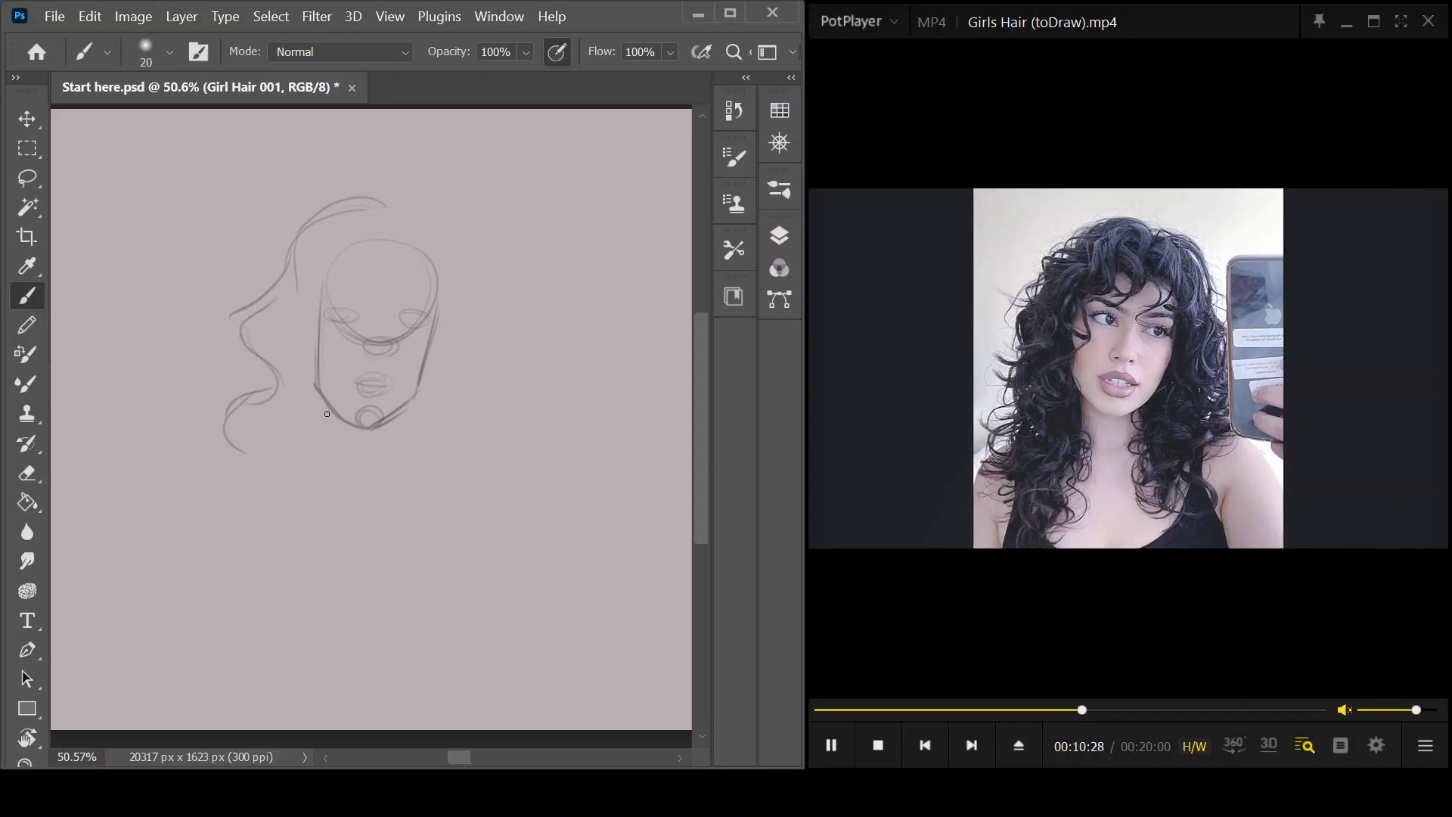
drag(332, 425, 328, 467)
drag(403, 415, 409, 474)
mouse_move(403, 202)
mouse_down()
mouse_move(467, 254)
mouse_move(478, 395)
mouse_move(450, 435)
mouse_up()
- Sketch the upright phone beside the hair with the fingers gripping its lower far edge
mouse_move(466, 442)
mouse_down()
mouse_move(454, 472)
mouse_move(496, 302)
mouse_move(527, 298)
mouse_move(477, 350)
mouse_move(470, 426)
mouse_move(497, 454)
mouse_up()
mouse_move(527, 405)
mouse_down()
mouse_move(498, 410)
mouse_move(519, 423)
mouse_move(498, 440)
mouse_move(515, 448)
mouse_move(533, 393)
mouse_up()
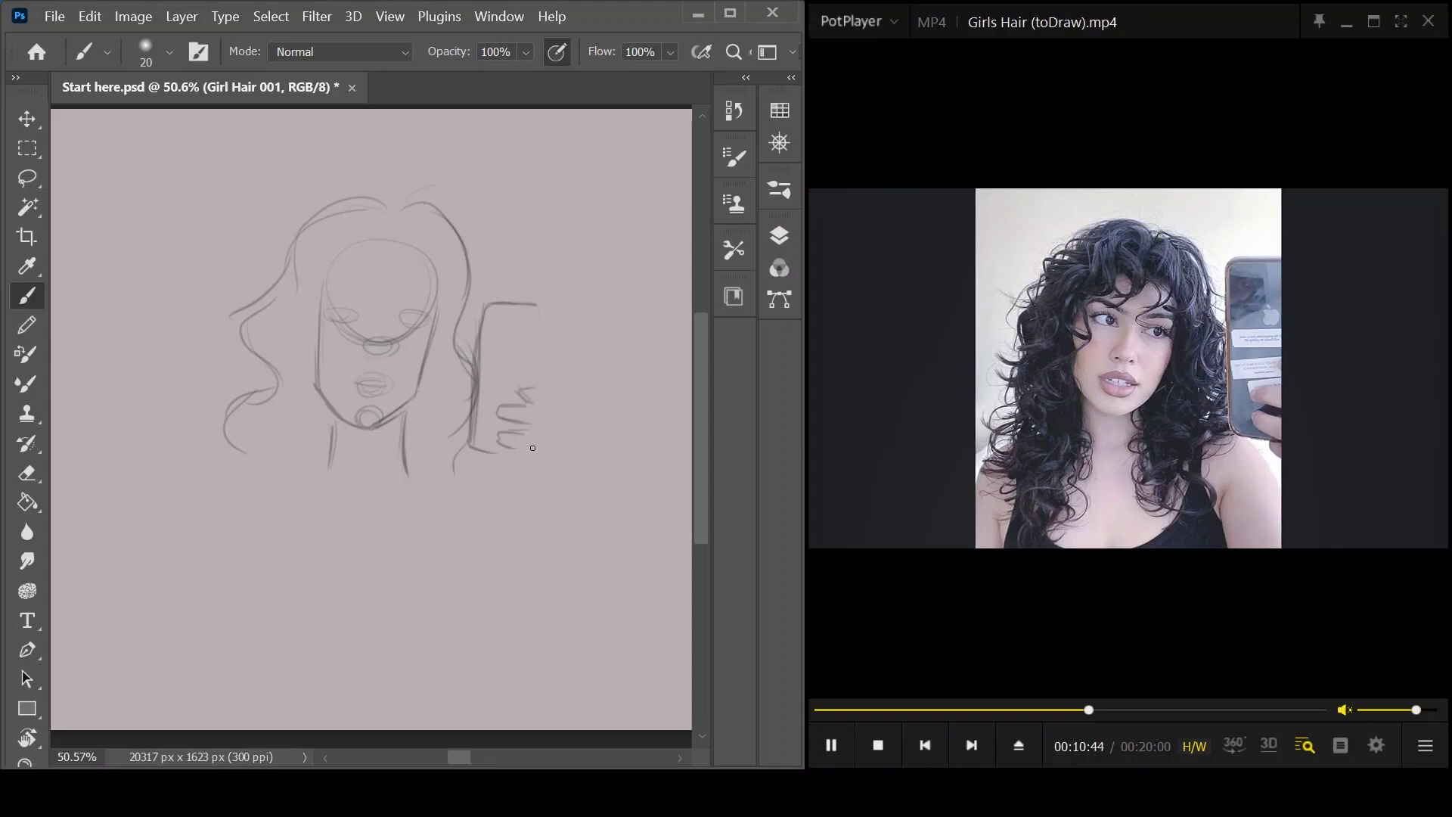
mouse_move(516, 434)
mouse_down()
mouse_move(497, 437)
mouse_move(503, 452)
mouse_move(538, 456)
mouse_up()
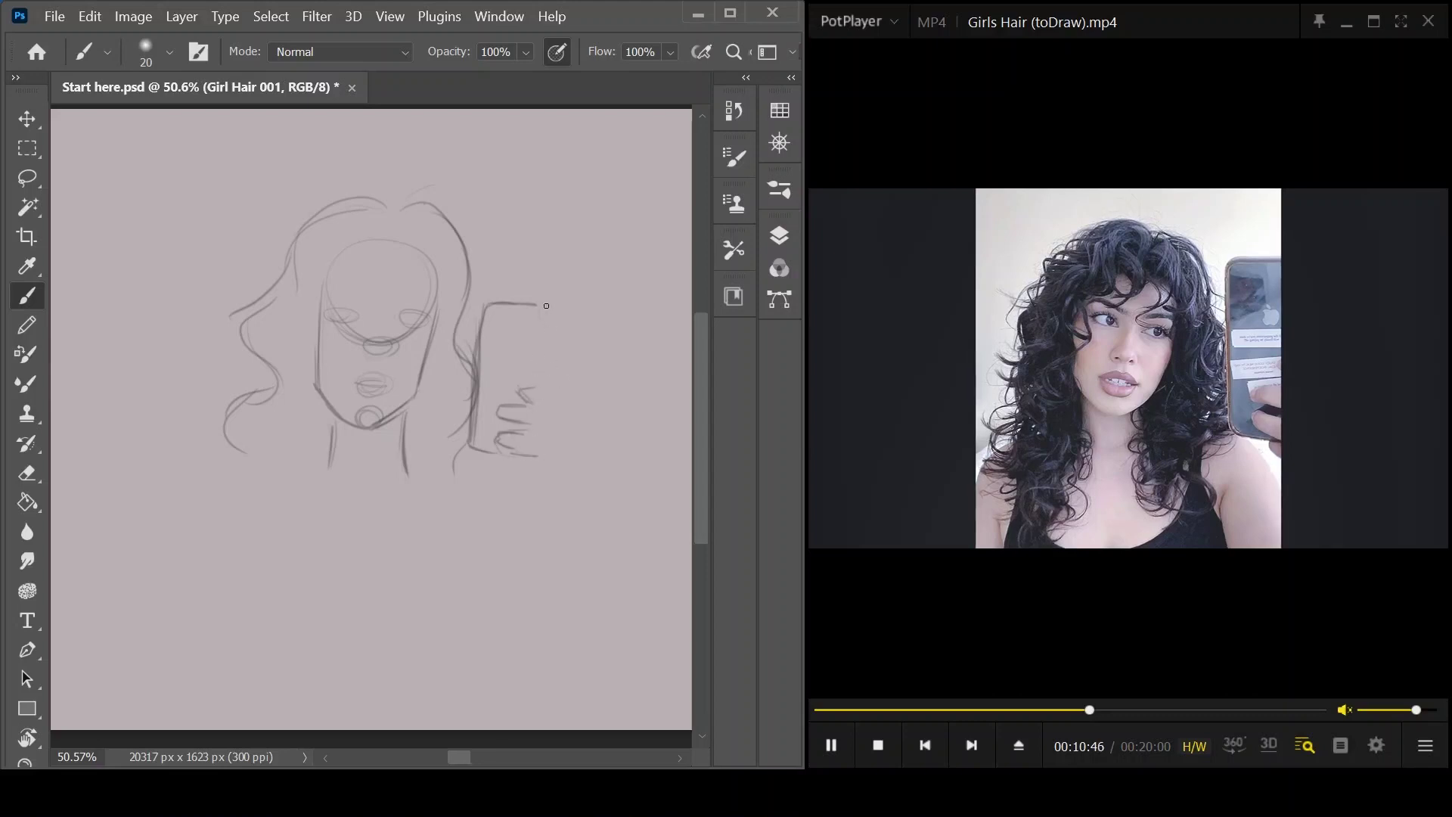
mouse_move(546, 306)
mouse_down()
mouse_move(533, 383)
mouse_move(550, 379)
mouse_up()
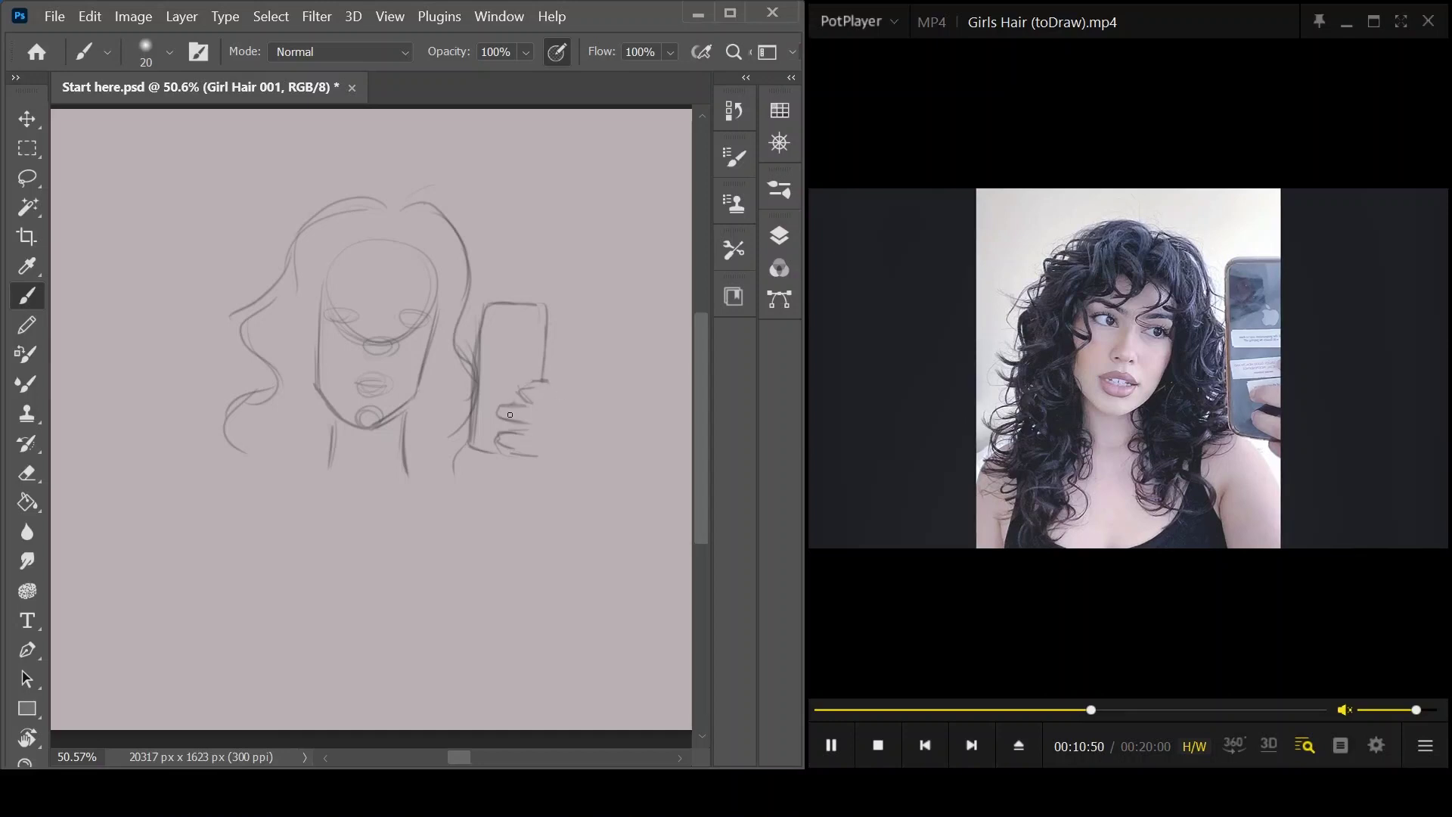
drag(536, 385, 530, 400)
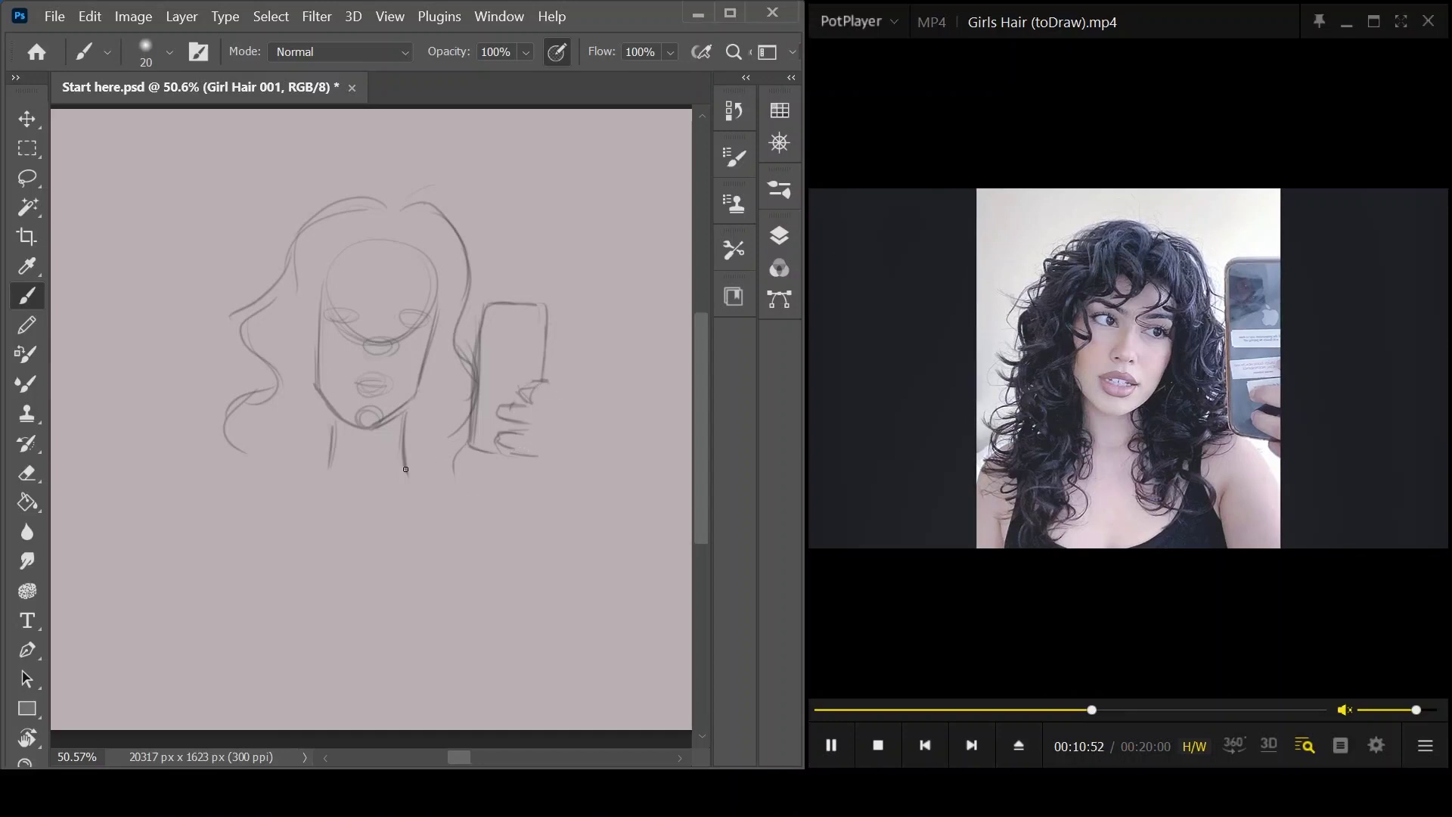
- Sketch the sloping shoulders, the curved top neckline and the side lines of the chest
drag(313, 476, 229, 508)
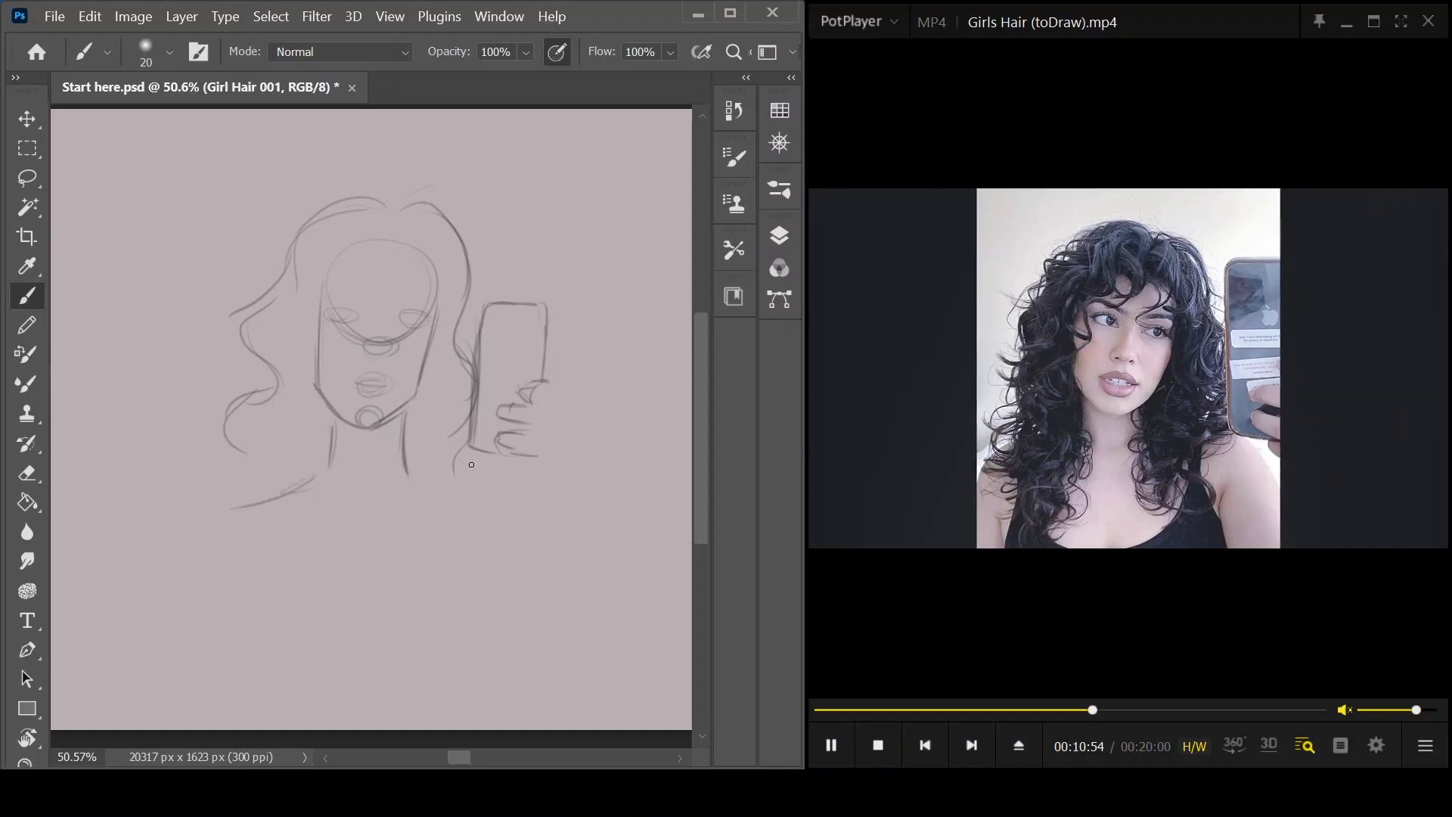
drag(408, 474, 457, 488)
drag(280, 528, 300, 616)
drag(263, 541, 376, 603)
drag(474, 520, 437, 592)
- Extend wavy curls past the shoulders on both sides of the neck down to the chest
drag(241, 470, 238, 527)
drag(331, 448, 275, 575)
mouse_move(257, 552)
mouse_down()
mouse_move(263, 584)
mouse_move(314, 601)
mouse_up()
mouse_move(425, 476)
mouse_down()
mouse_move(423, 539)
mouse_move(474, 564)
mouse_move(455, 599)
mouse_up()
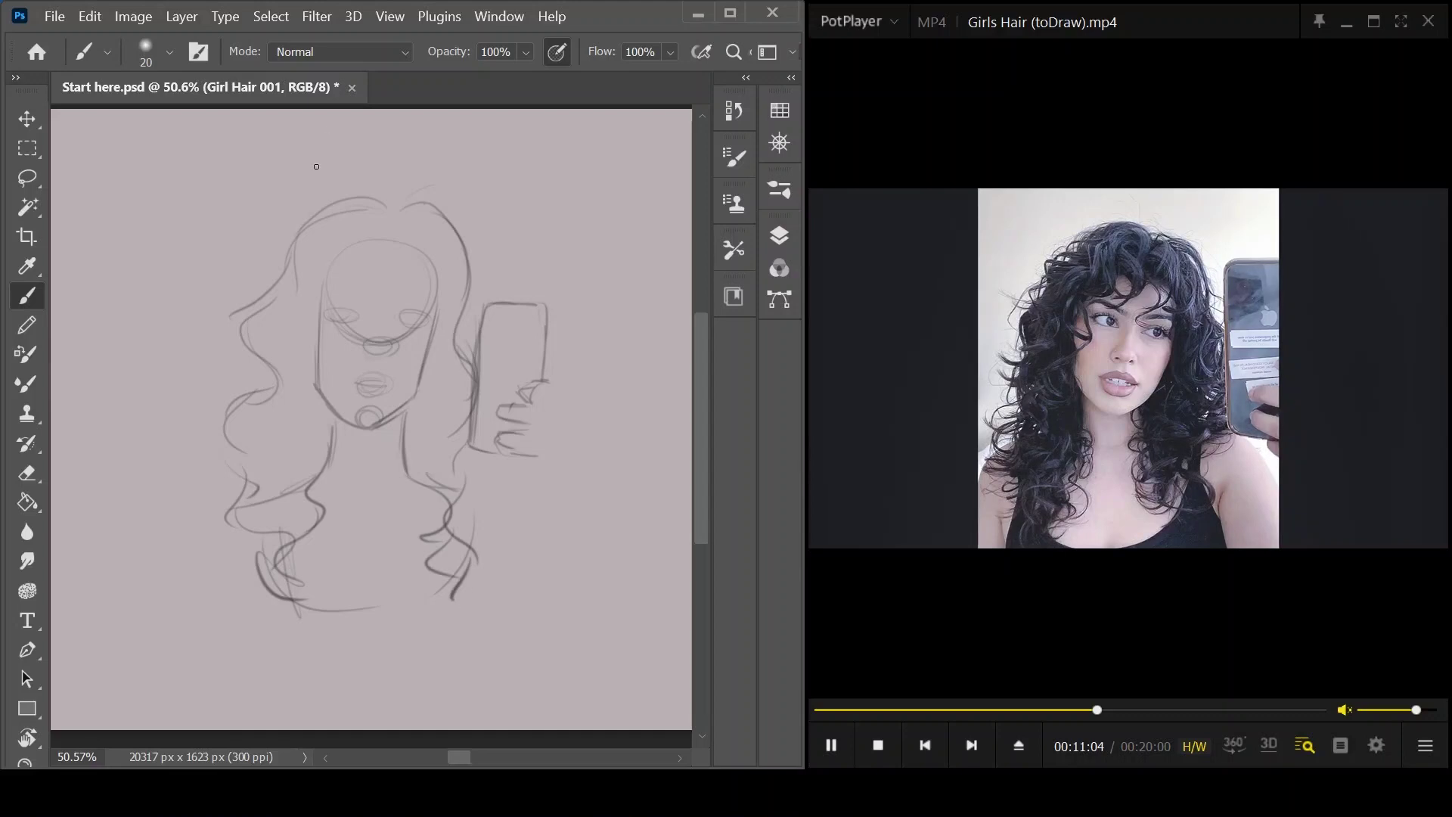
- Draw the curly fringe falling in S-shaped locks over the forehead from the parting towards both temples
mouse_move(403, 230)
mouse_down()
mouse_move(387, 224)
mouse_move(363, 285)
mouse_up()
mouse_move(406, 227)
mouse_down()
mouse_move(427, 240)
mouse_move(423, 289)
mouse_up()
drag(426, 264, 440, 296)
mouse_move(390, 210)
mouse_down()
mouse_move(359, 243)
mouse_move(370, 261)
mouse_move(333, 271)
mouse_move(366, 266)
mouse_move(336, 224)
mouse_move(301, 247)
mouse_move(347, 233)
mouse_up()
mouse_move(290, 262)
mouse_down()
mouse_move(347, 254)
mouse_move(283, 289)
mouse_up()
- Fill the left side of the hair with looping, wavy curls from the temple down to the chest
mouse_move(299, 286)
mouse_down()
mouse_move(337, 276)
mouse_move(298, 312)
mouse_move(341, 278)
mouse_move(332, 326)
mouse_up()
mouse_move(311, 294)
mouse_down()
mouse_move(285, 331)
mouse_move(286, 361)
mouse_move(331, 371)
mouse_move(326, 385)
mouse_move(253, 348)
mouse_move(321, 401)
mouse_move(291, 442)
mouse_up()
mouse_move(259, 356)
mouse_down()
mouse_move(230, 384)
mouse_move(260, 435)
mouse_move(293, 440)
mouse_up()
mouse_move(289, 416)
mouse_down()
mouse_move(306, 476)
mouse_move(248, 501)
mouse_move(238, 521)
mouse_up()
drag(307, 488, 287, 519)
mouse_move(331, 443)
mouse_down()
mouse_move(353, 465)
mouse_move(341, 516)
mouse_up()
drag(323, 503, 302, 530)
- Add curls on the right side of the hair, from the crown past the cheek and neck to the chest
mouse_move(420, 423)
mouse_down()
mouse_move(435, 484)
mouse_move(393, 488)
mouse_move(400, 507)
mouse_up()
mouse_move(408, 217)
mouse_down()
mouse_move(457, 248)
mouse_move(465, 313)
mouse_up()
mouse_move(440, 239)
mouse_down()
mouse_move(456, 316)
mouse_move(479, 273)
mouse_up()
mouse_move(460, 361)
mouse_down()
mouse_move(441, 316)
mouse_move(454, 397)
mouse_move(430, 446)
mouse_up()
mouse_move(427, 388)
mouse_down()
mouse_move(473, 507)
mouse_move(440, 545)
mouse_up()
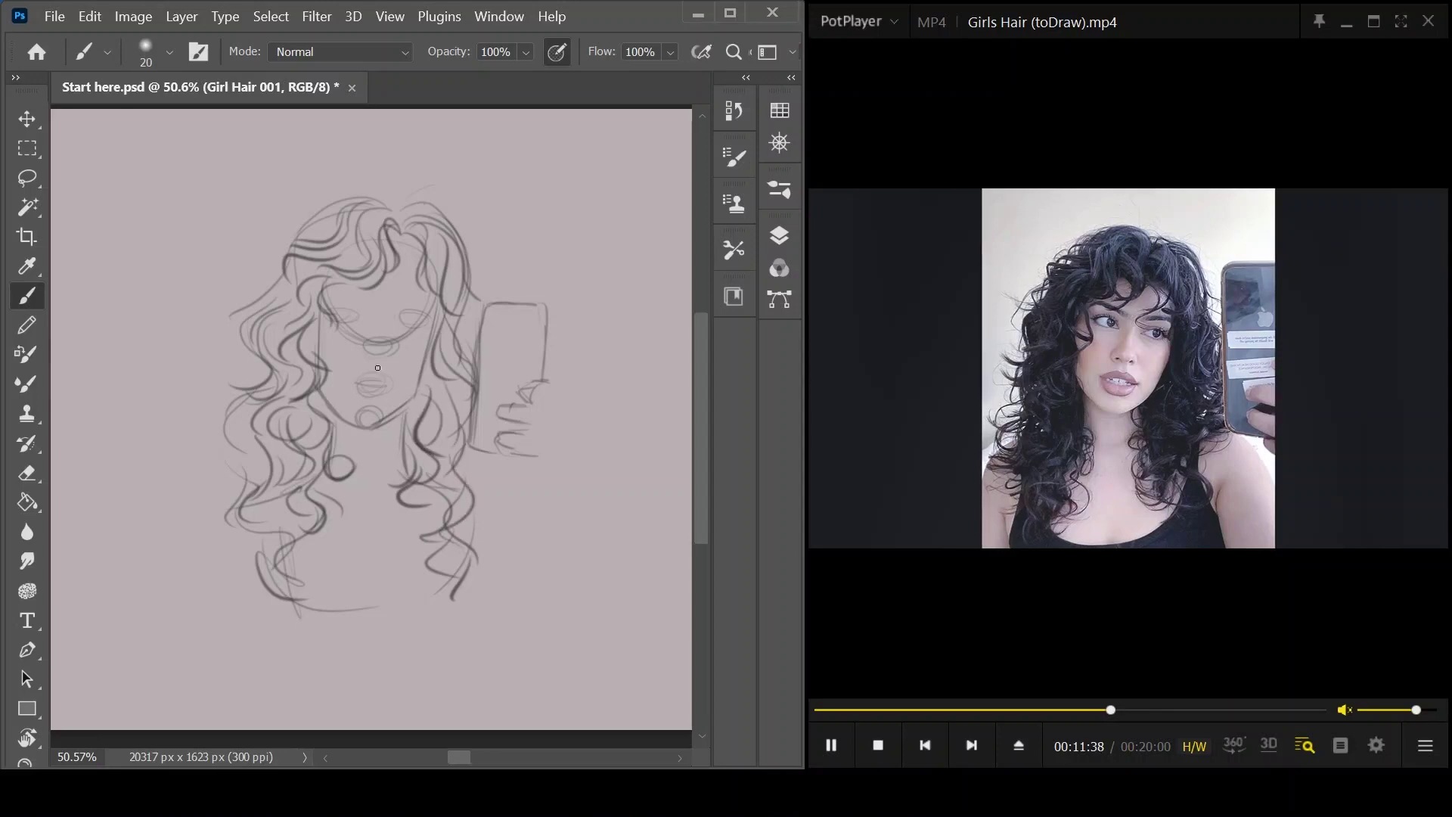
- Define the eyes, brows, nose and parted lips, and darken the curls of the fringe and crown
drag(357, 387, 386, 384)
mouse_move(427, 324)
mouse_down()
mouse_move(336, 316)
mouse_move(352, 315)
mouse_move(339, 298)
mouse_move(424, 302)
mouse_up()
mouse_move(406, 239)
mouse_down()
mouse_move(425, 237)
mouse_move(427, 298)
mouse_move(381, 262)
mouse_move(337, 289)
mouse_up()
mouse_move(400, 218)
mouse_down()
mouse_move(339, 198)
mouse_move(287, 245)
mouse_up()
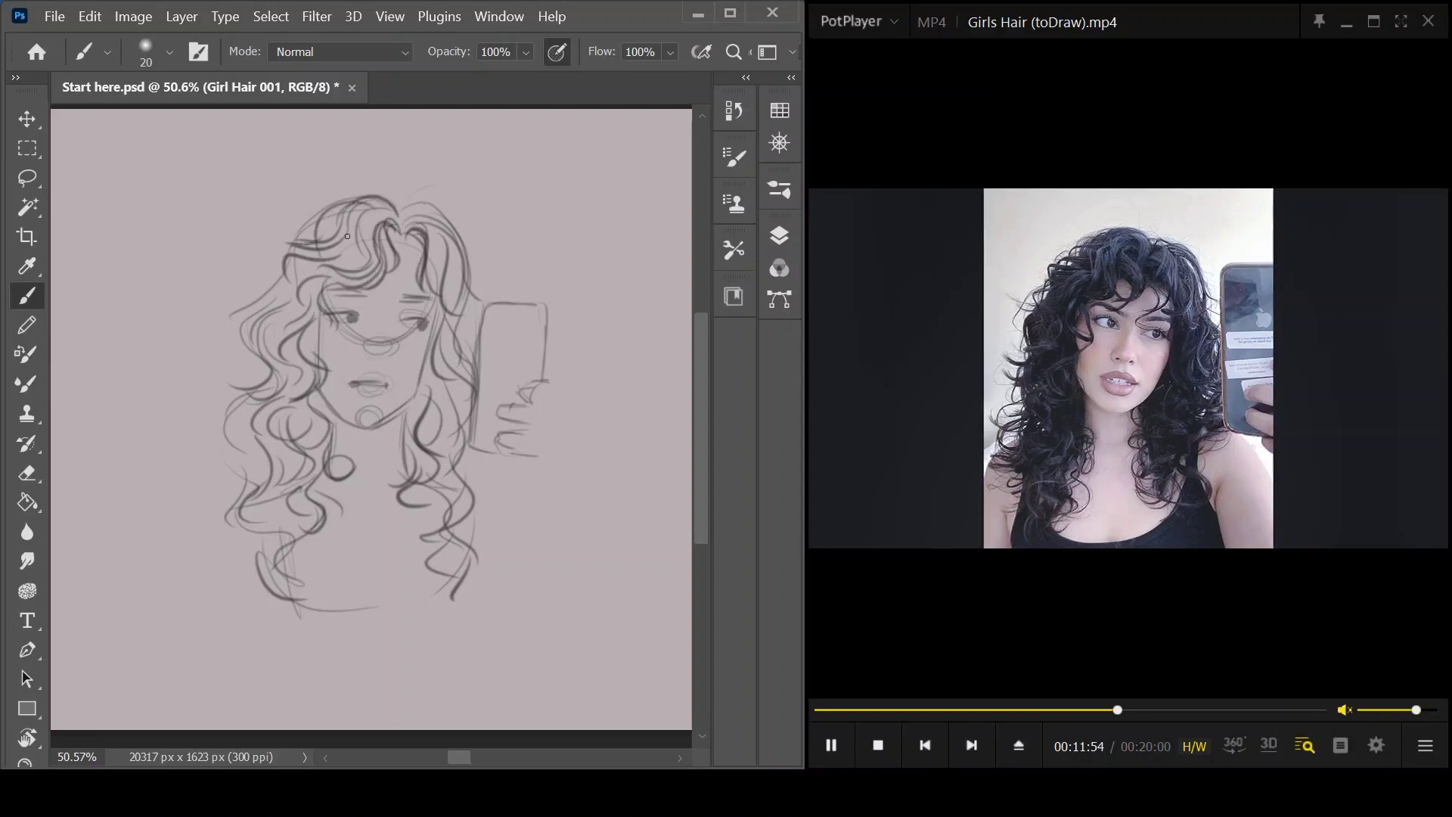
drag(412, 209, 479, 296)
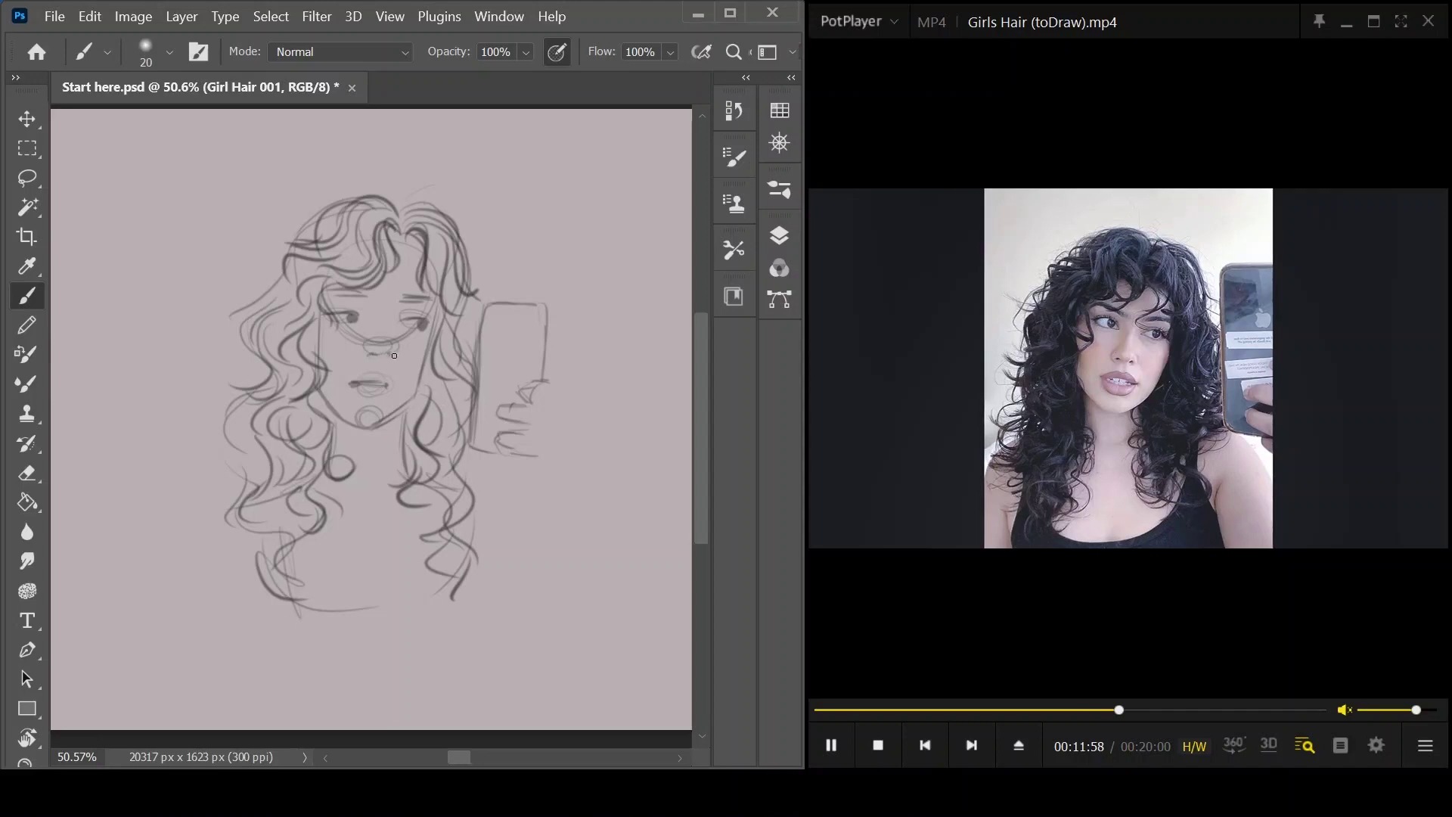
drag(367, 354, 352, 384)
drag(374, 374, 384, 389)
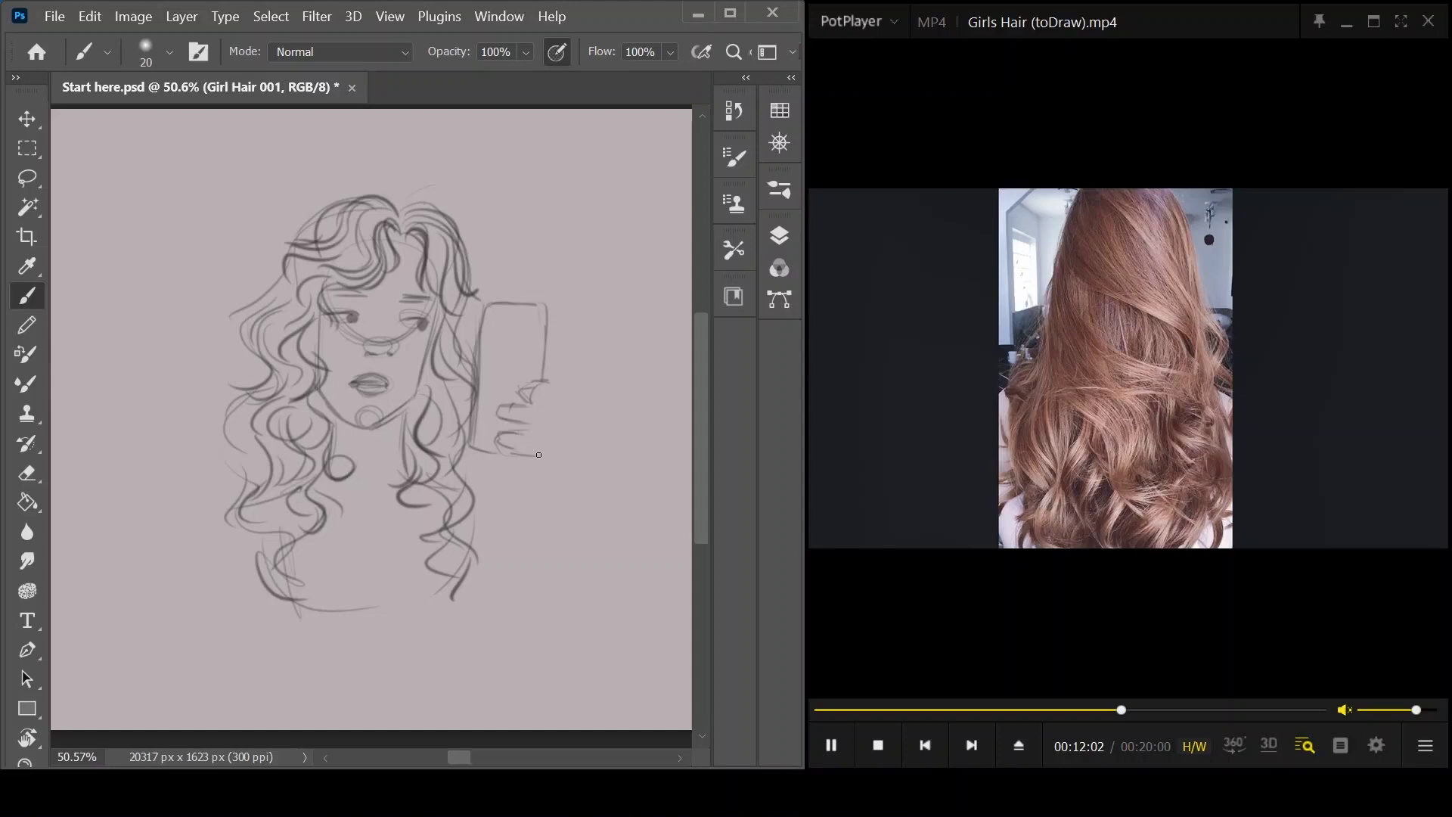
- Start the back-view long-hair reference on blank canvas with an oval head and hair contours down both sides of it
drag(558, 506, 178, 466)
drag(469, 496, 437, 535)
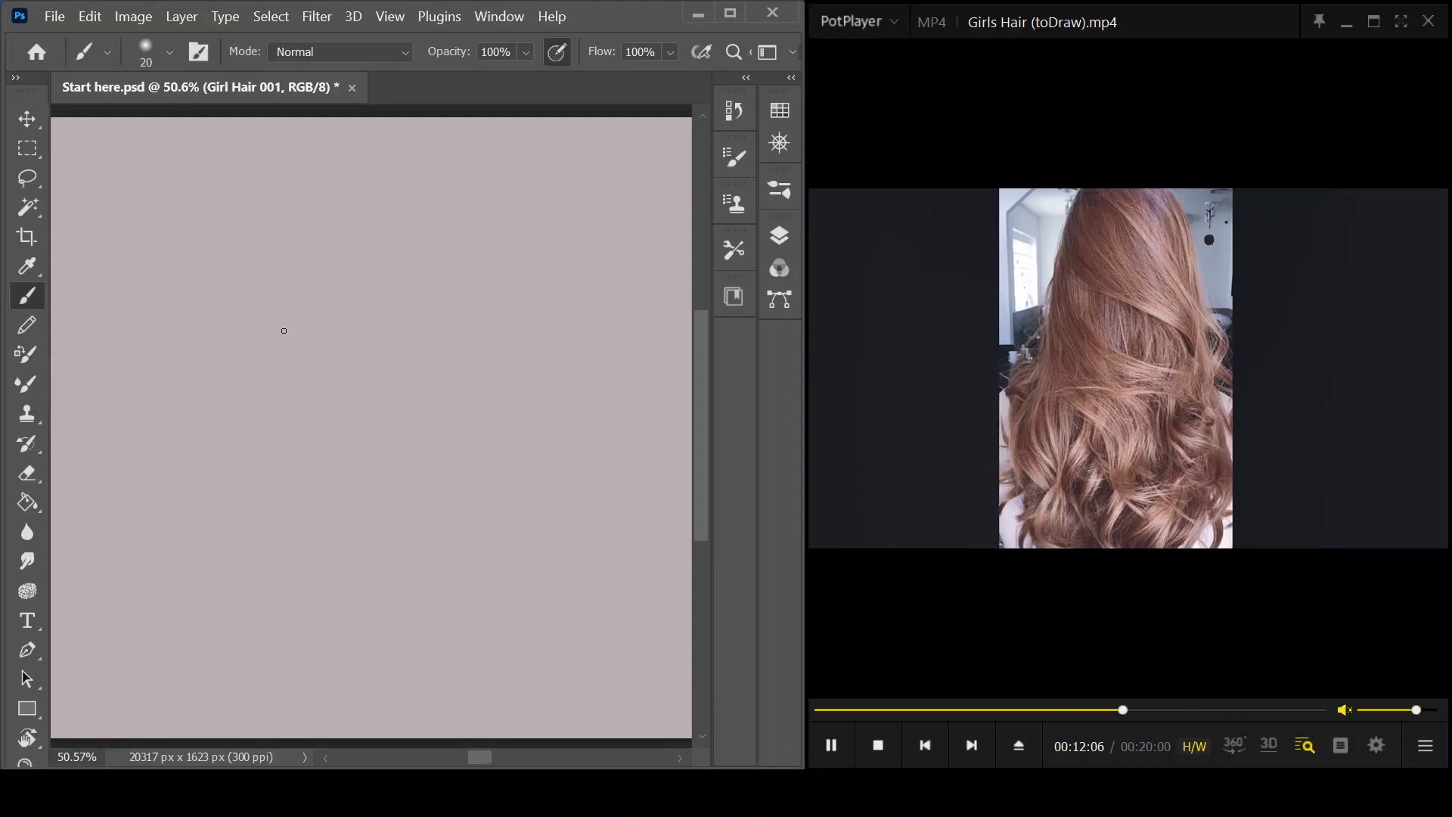
mouse_move(325, 191)
mouse_down()
mouse_move(389, 308)
mouse_move(341, 325)
mouse_up()
drag(310, 211, 297, 325)
drag(355, 172, 416, 234)
drag(405, 173, 437, 319)
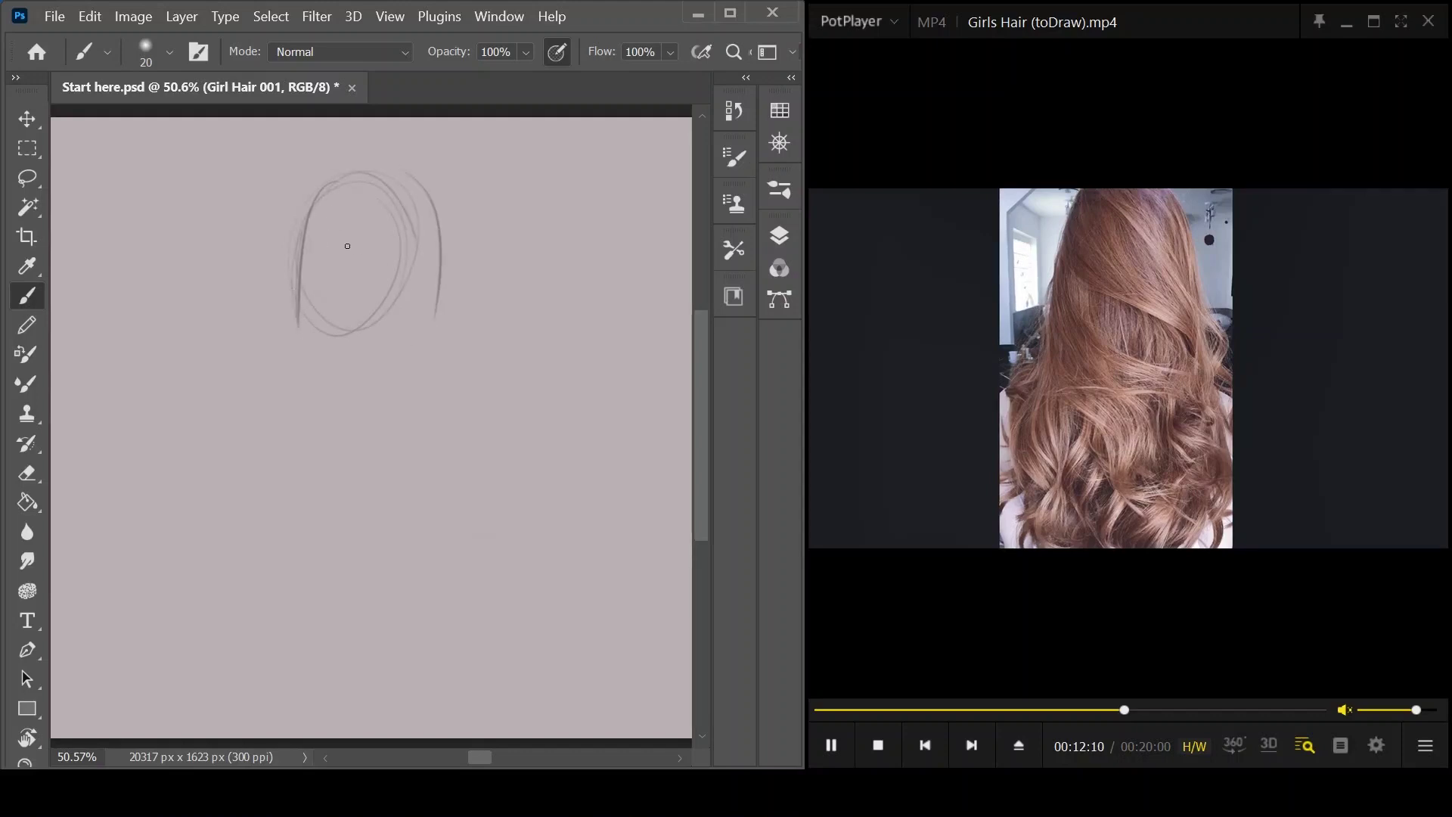
- Outline the long hair widening down both sides of the back and tapering to a point at the ends
drag(297, 254, 289, 363)
drag(299, 299, 254, 441)
drag(297, 329, 277, 538)
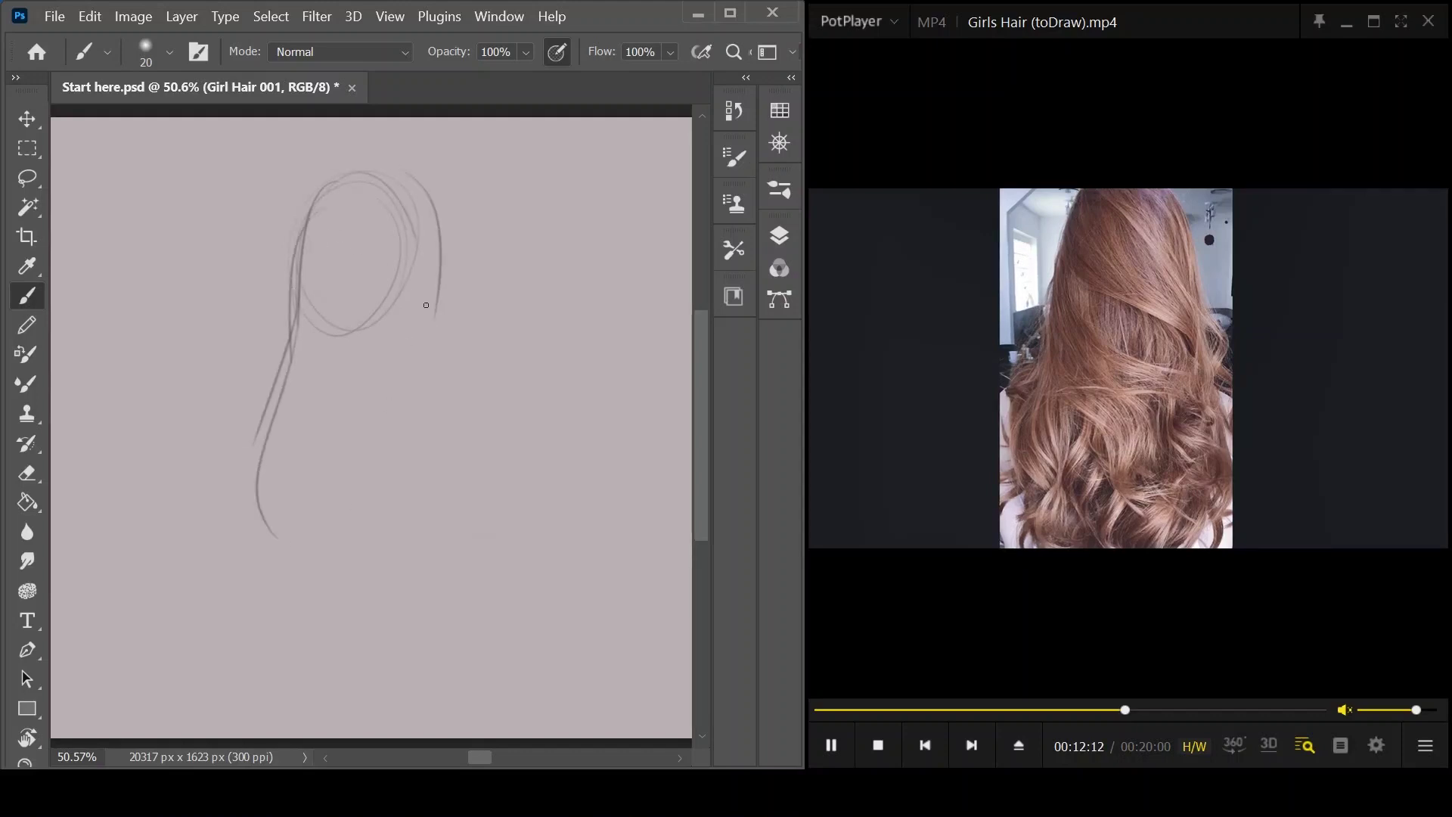
drag(439, 296, 470, 480)
drag(434, 372, 453, 504)
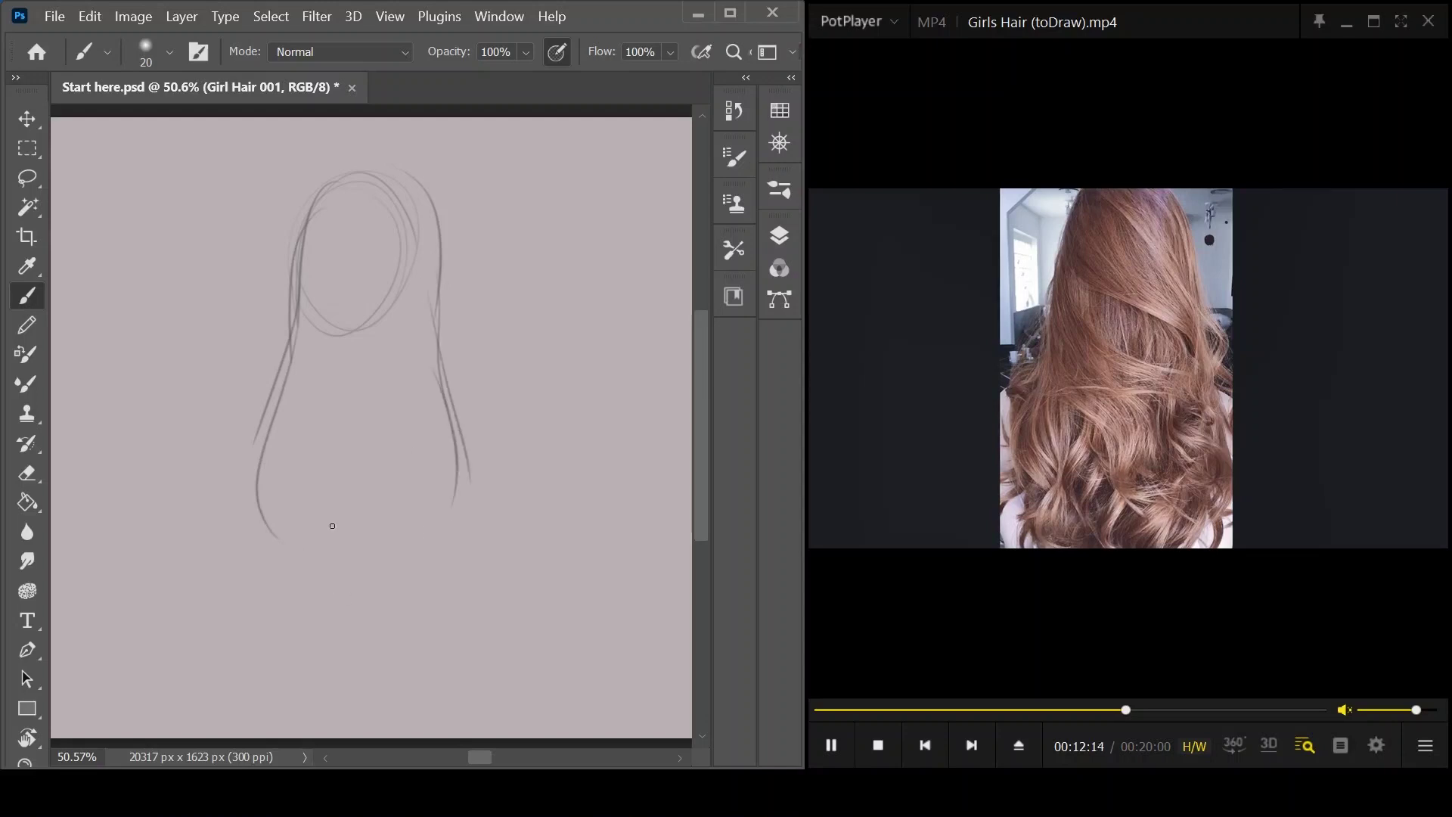
drag(260, 517, 374, 637)
drag(458, 487, 395, 598)
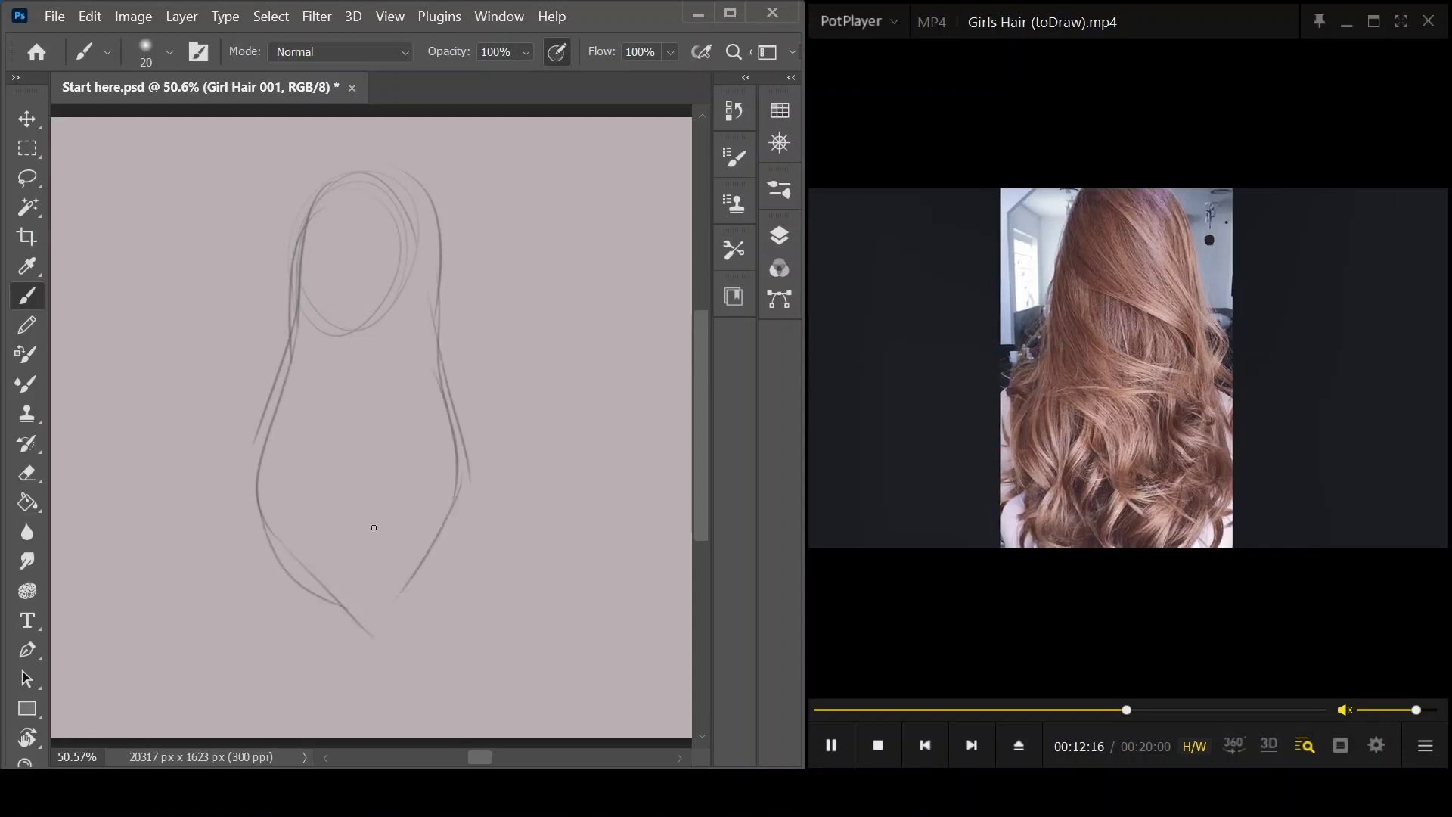
- Draw the crown contour and diagonal strands sweeping across the back of the head to the right side
drag(352, 164, 297, 234)
drag(378, 159, 353, 161)
drag(303, 231, 436, 350)
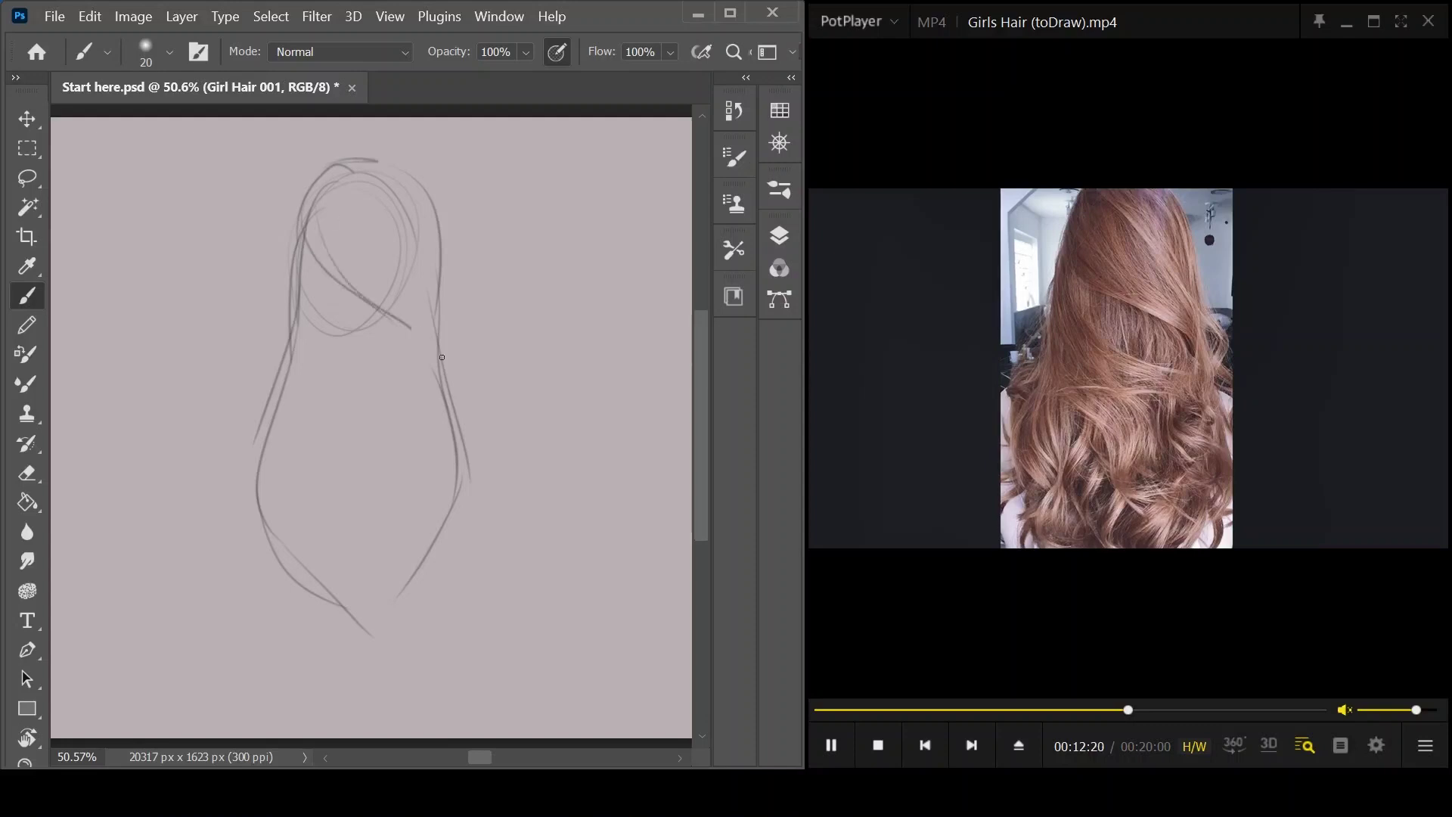
drag(368, 182, 437, 359)
drag(376, 245, 461, 381)
drag(365, 298, 466, 394)
- Add darker locks falling from the crown along the right side and curving inward where the diagonal sweep ends
mouse_move(372, 194)
mouse_down()
mouse_move(490, 327)
mouse_move(465, 381)
mouse_up()
drag(464, 302, 462, 381)
drag(405, 174, 464, 260)
drag(418, 180, 467, 295)
drag(439, 218, 454, 286)
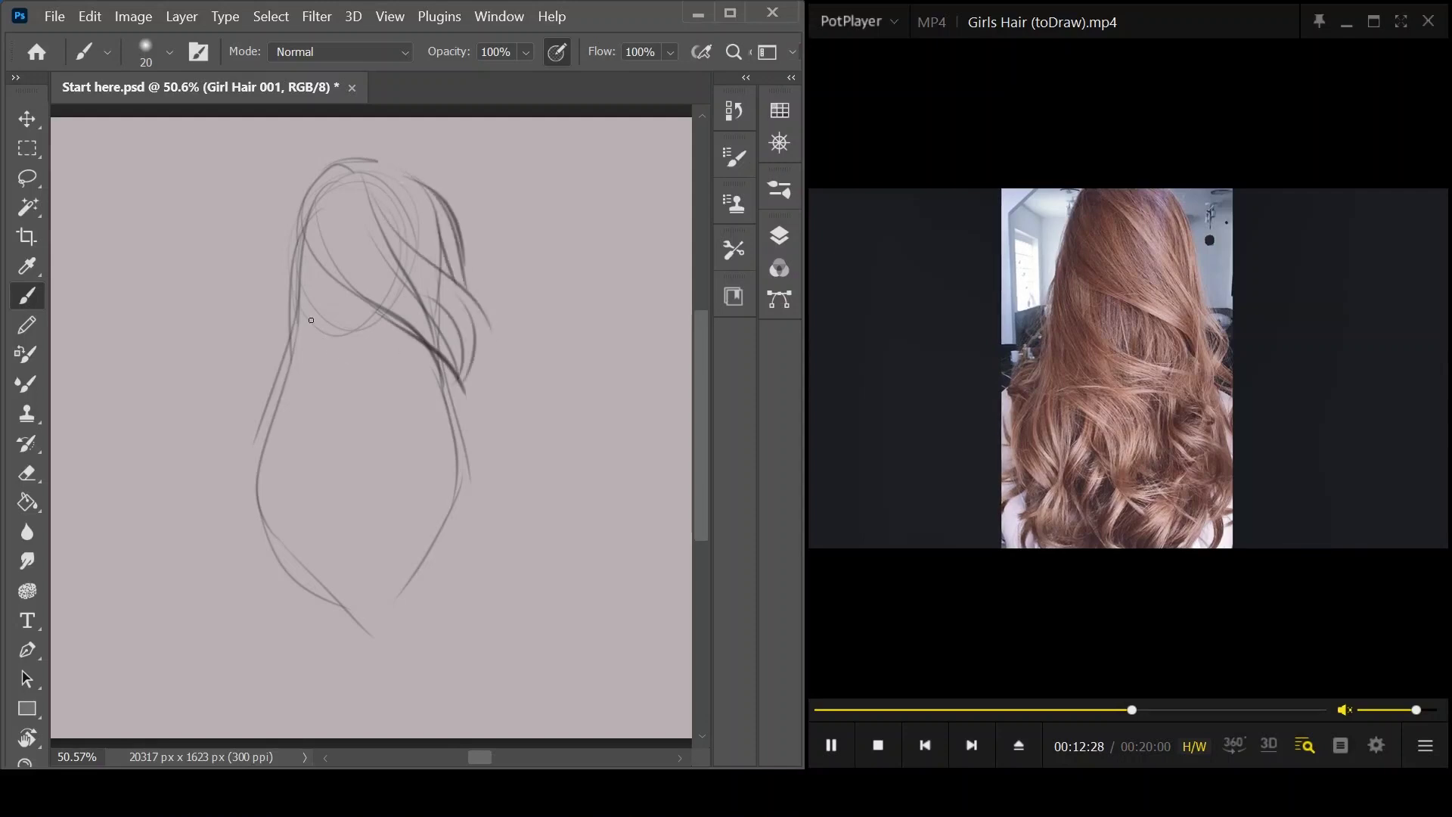
- Sweep long curved strands from the left side across the middle back and curl them down along the right edge
drag(301, 303, 406, 424)
drag(315, 270, 438, 426)
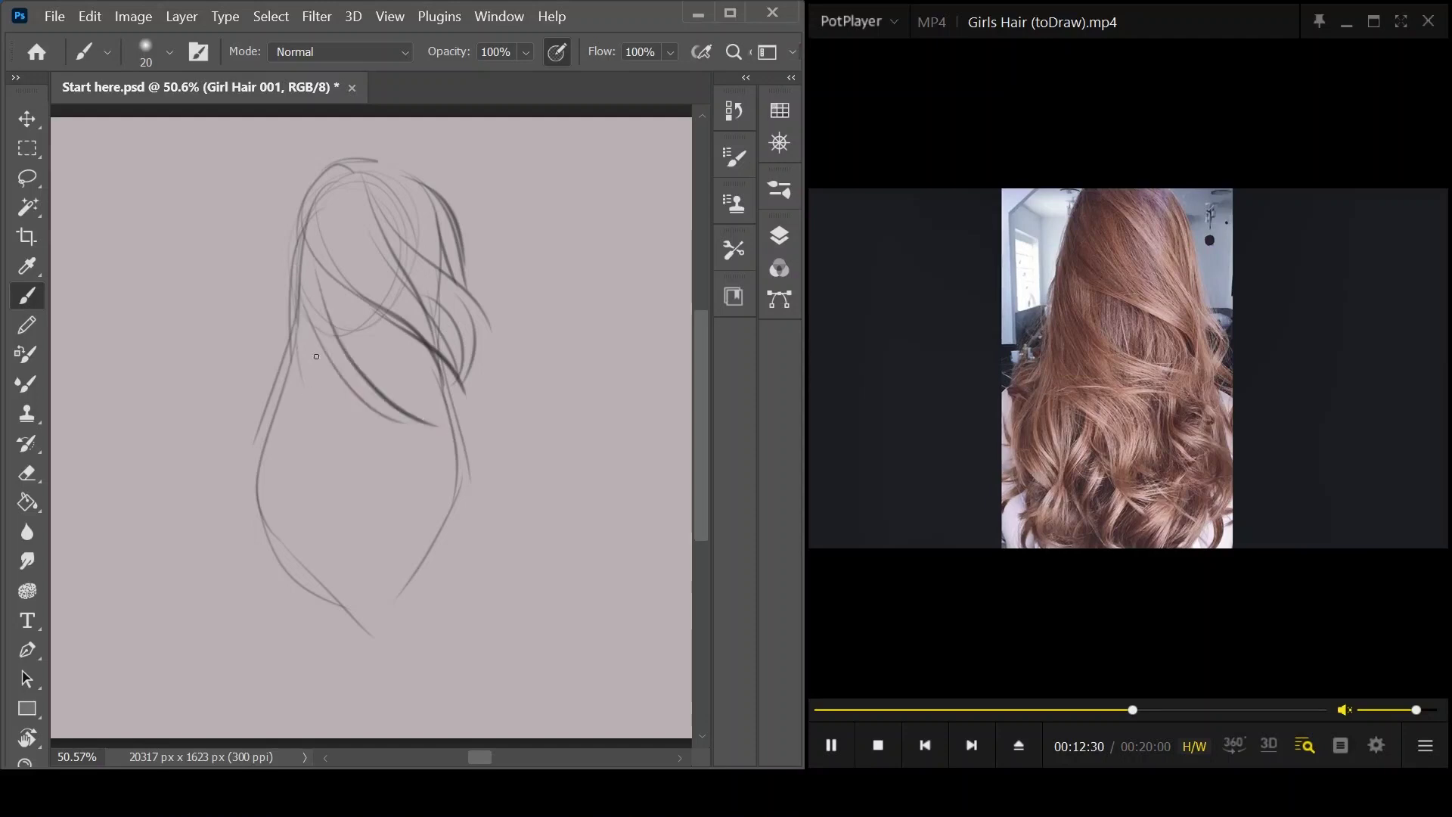
drag(298, 340, 303, 427)
mouse_move(289, 378)
mouse_down()
mouse_move(356, 507)
mouse_move(423, 483)
mouse_up()
drag(328, 412, 437, 477)
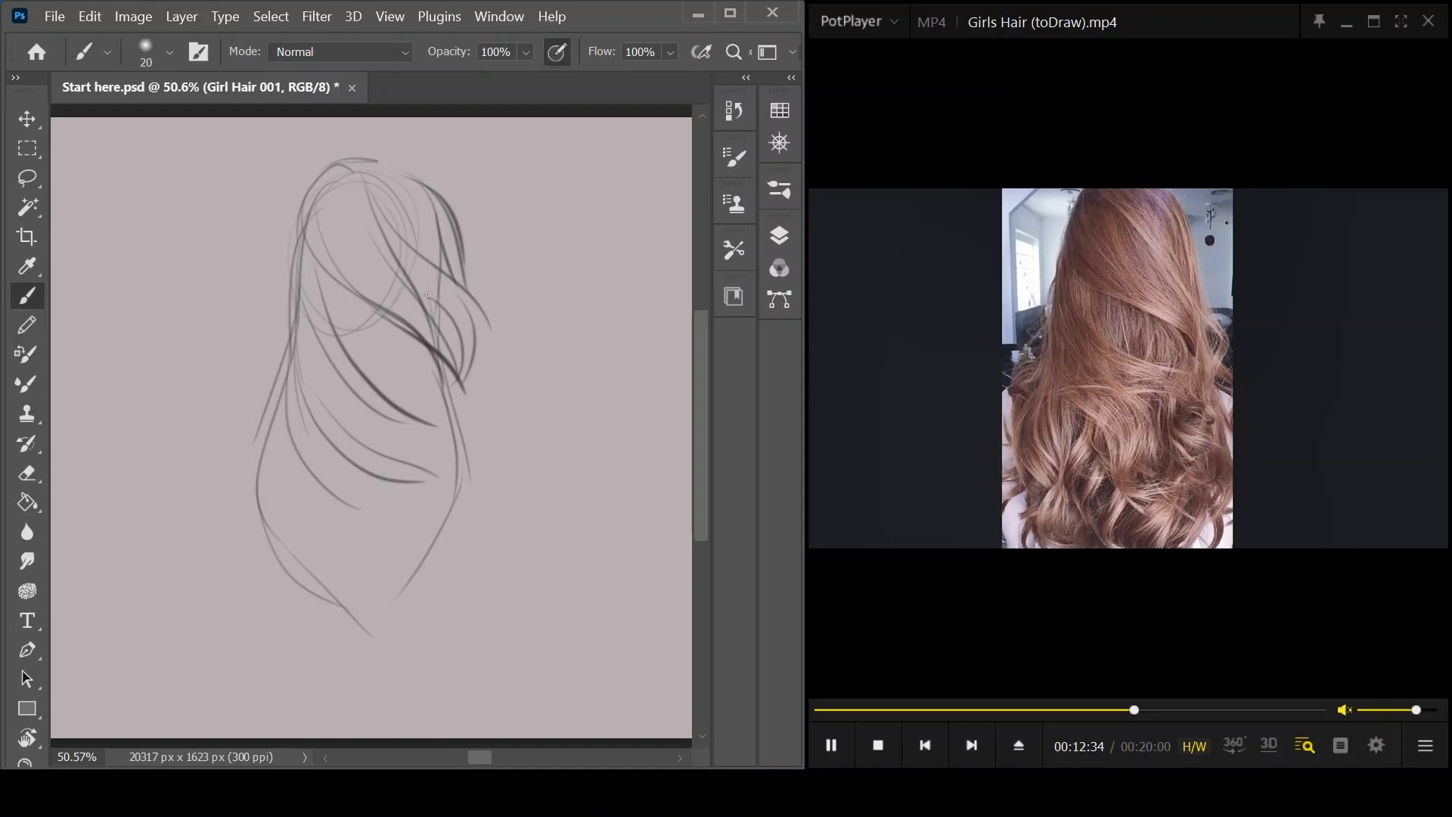
drag(403, 403, 462, 486)
drag(428, 437, 428, 534)
mouse_move(352, 498)
mouse_down()
mouse_move(409, 540)
mouse_move(421, 572)
mouse_up()
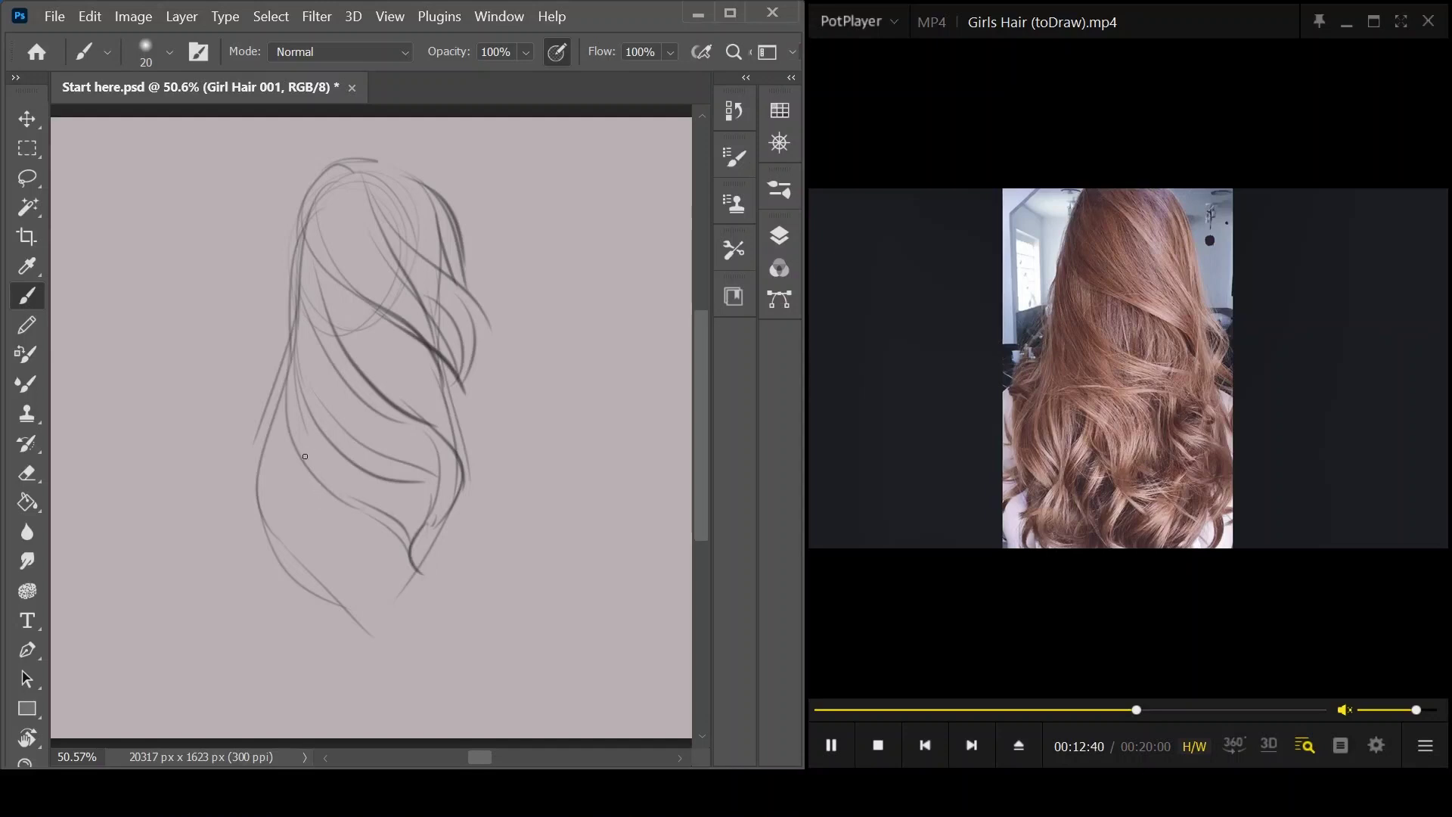
- Draw wavy locks through the lower left and centre of the hair, tapering to the pointed ends
drag(293, 437, 281, 549)
drag(278, 462, 329, 563)
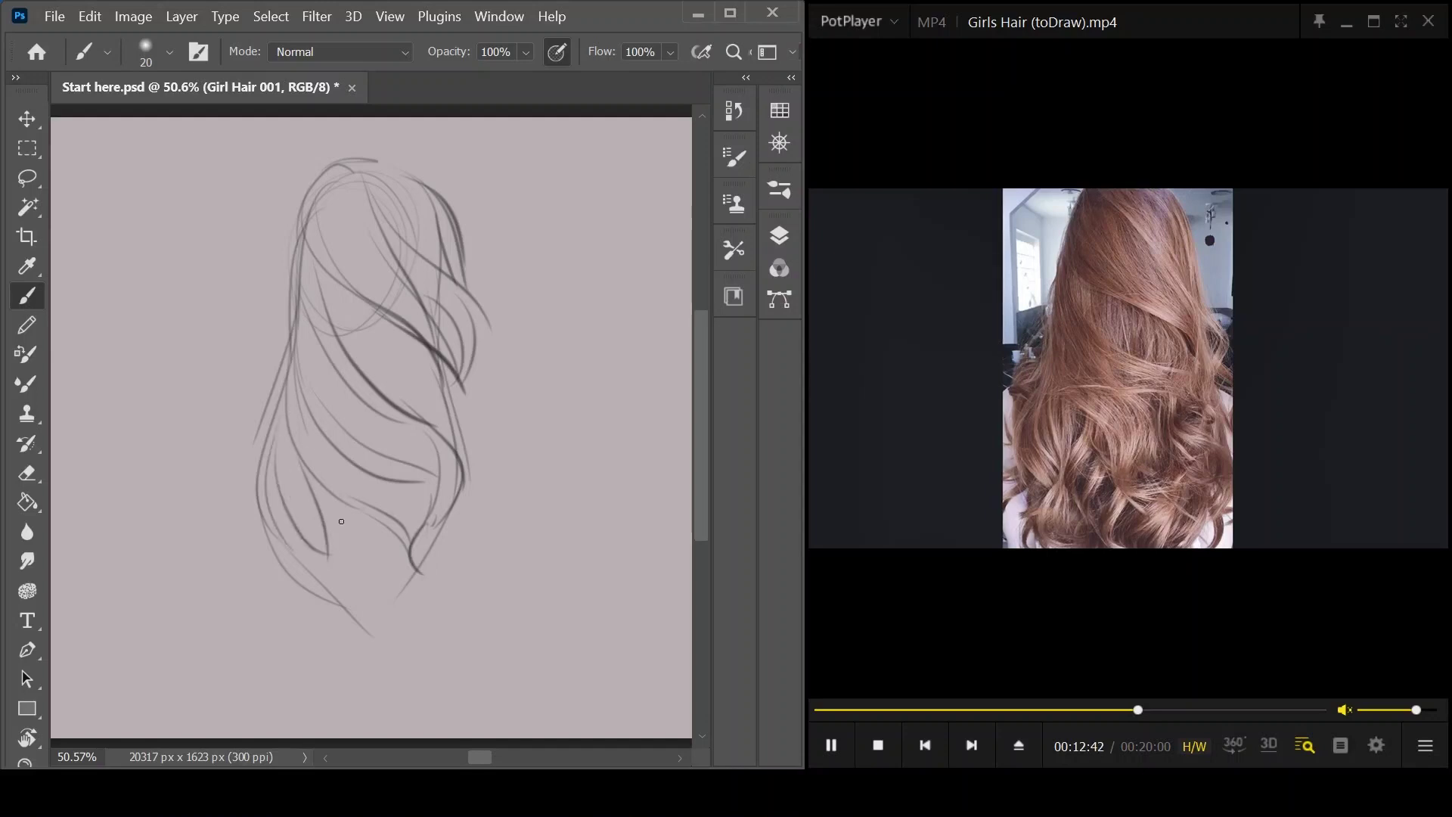
drag(325, 503, 340, 597)
mouse_move(332, 540)
mouse_down()
mouse_move(337, 615)
mouse_move(329, 574)
mouse_up()
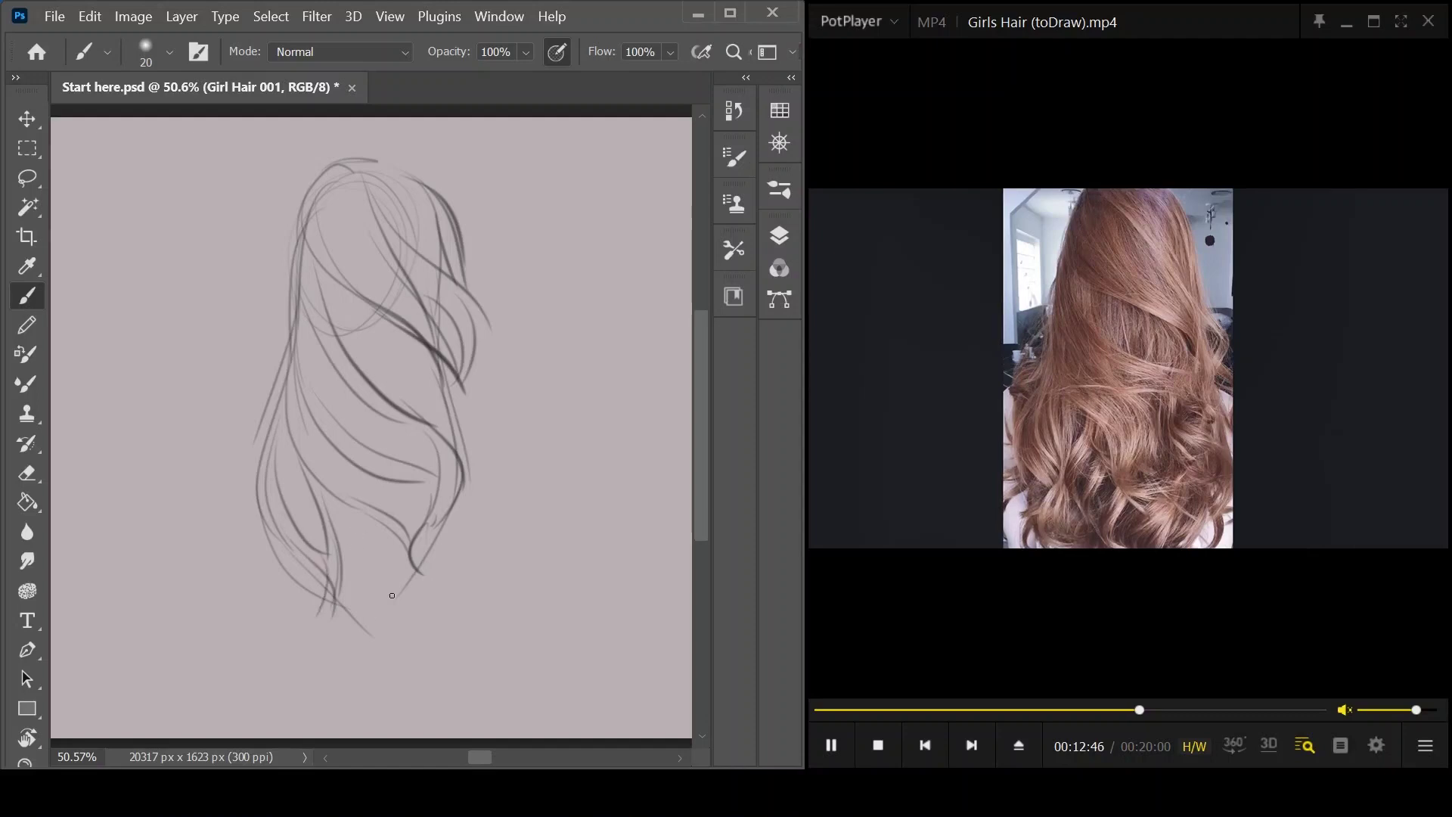
drag(356, 506, 347, 624)
mouse_move(387, 529)
mouse_down()
mouse_move(377, 646)
mouse_move(365, 635)
mouse_up()
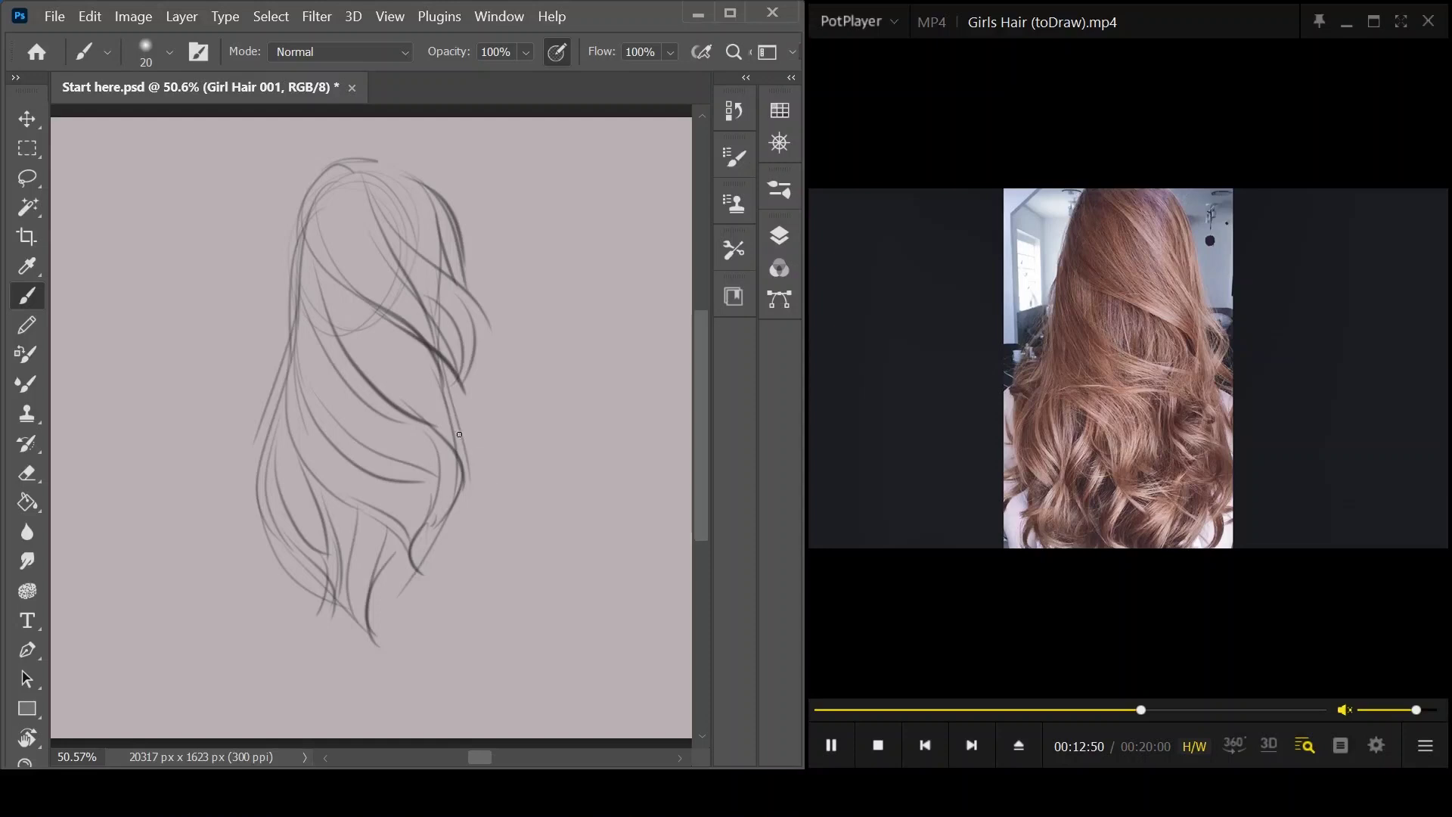
- Add an outward-curving outer lock and tapering ends on the lower right of the hair
drag(464, 412, 503, 490)
mouse_move(473, 448)
mouse_down()
mouse_move(480, 557)
mouse_move(471, 492)
mouse_move(441, 605)
mouse_up()
drag(442, 518, 392, 633)
drag(461, 557, 401, 627)
- Darken the strands down the left side and add an outer lock bulging outward and curling back in
drag(303, 287, 358, 404)
mouse_move(302, 316)
mouse_down()
mouse_move(392, 433)
mouse_move(291, 470)
mouse_up()
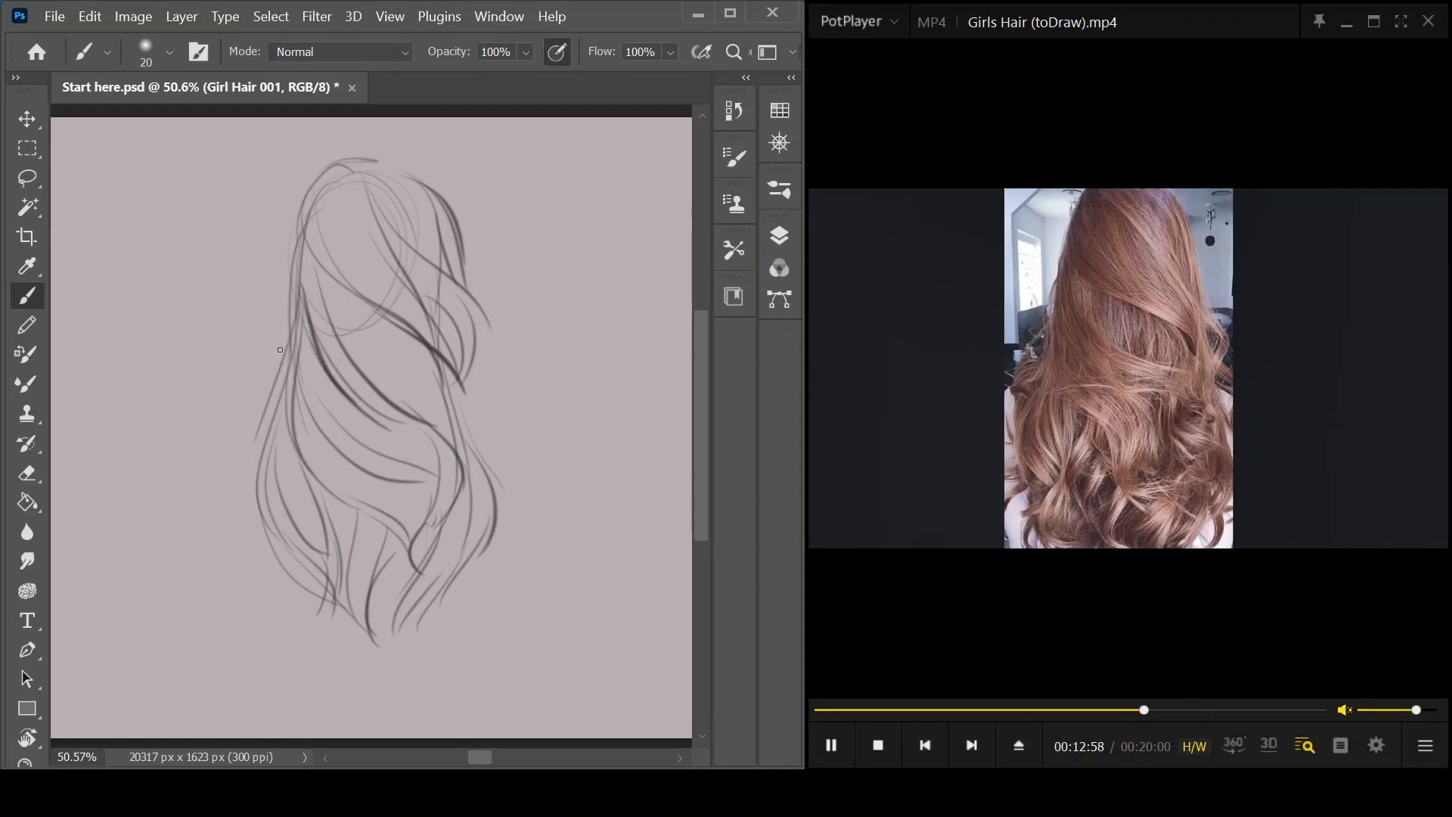
drag(290, 350, 325, 491)
drag(281, 389, 230, 484)
mouse_move(270, 420)
mouse_down()
mouse_move(254, 505)
mouse_move(292, 542)
mouse_up()
- Add loose curls flicking outward on the right side at shoulder height
drag(481, 451, 473, 405)
drag(487, 320, 478, 416)
mouse_move(478, 344)
mouse_down()
mouse_move(479, 413)
mouse_move(520, 440)
mouse_move(463, 392)
mouse_move(493, 482)
mouse_up()
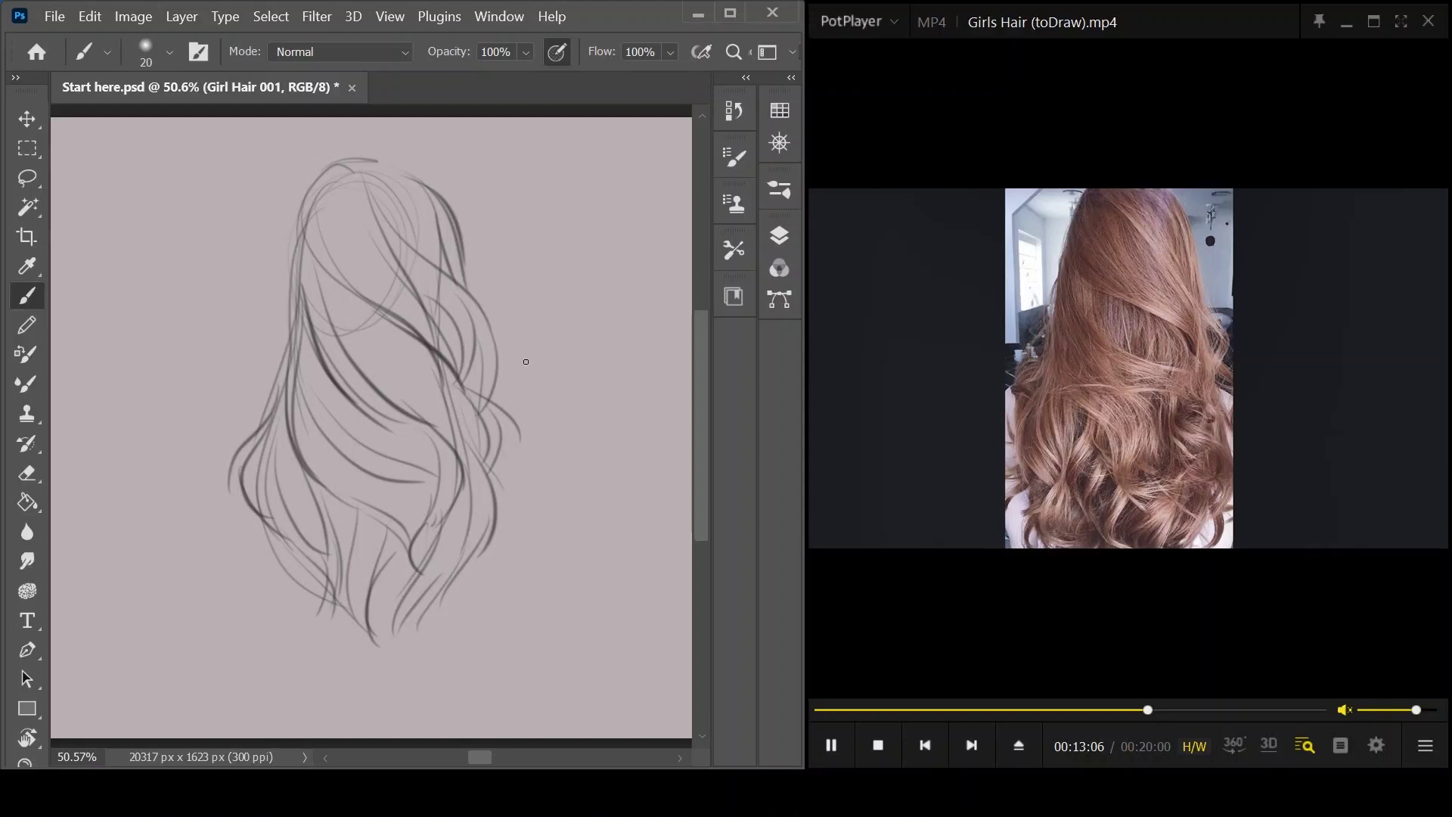
mouse_move(462, 276)
mouse_down()
mouse_move(511, 386)
mouse_move(488, 405)
mouse_up()
drag(505, 350, 506, 376)
- Darken the crown contour and draw strands radiating from the top of the head down both sides
mouse_move(356, 157)
mouse_down()
mouse_move(374, 240)
mouse_move(406, 279)
mouse_up()
drag(352, 161, 308, 254)
mouse_move(325, 206)
mouse_down()
mouse_move(296, 302)
mouse_move(398, 329)
mouse_up()
mouse_move(305, 208)
mouse_down()
mouse_move(292, 333)
mouse_move(301, 200)
mouse_move(290, 307)
mouse_up()
mouse_move(378, 158)
mouse_down()
mouse_move(435, 195)
mouse_move(454, 229)
mouse_up()
mouse_move(390, 160)
mouse_down()
mouse_move(451, 206)
mouse_move(448, 269)
mouse_up()
drag(365, 162, 424, 280)
- Fill the area beneath the diagonal sweep with short, dark downward strands
drag(341, 297, 393, 411)
drag(378, 335, 409, 414)
drag(382, 322, 415, 416)
mouse_move(409, 342)
mouse_down()
mouse_move(446, 446)
mouse_move(448, 421)
mouse_up()
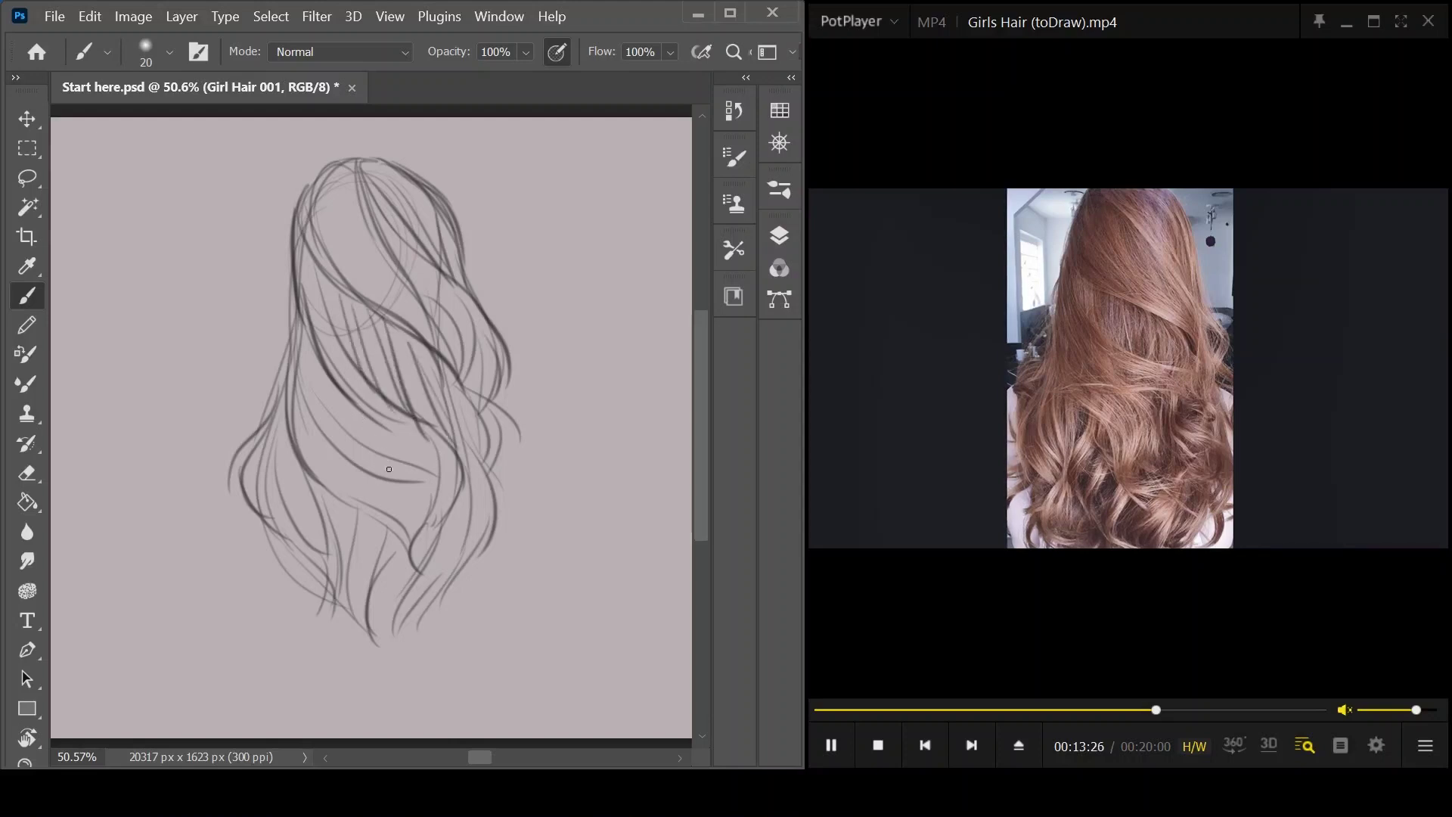
- Thicken the bottom of the hair with wavy, tapering ends across the left, centre and right
drag(337, 491, 350, 595)
drag(345, 518, 369, 641)
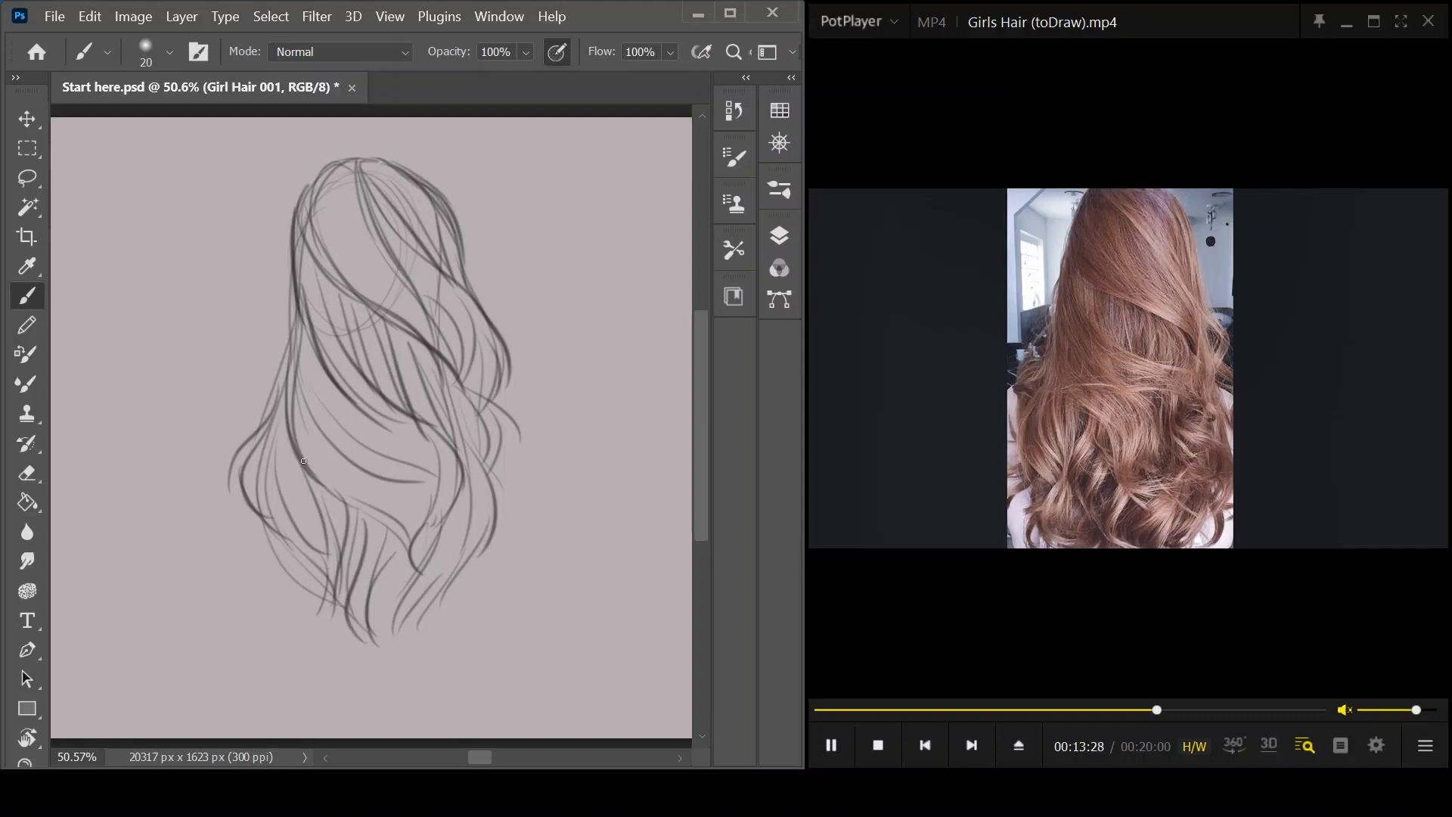
drag(317, 474, 306, 598)
drag(310, 502, 333, 641)
drag(277, 534, 324, 630)
mouse_move(480, 533)
mouse_down()
mouse_move(460, 595)
mouse_move(490, 624)
mouse_move(456, 629)
mouse_up()
drag(419, 575, 413, 660)
drag(417, 604, 415, 667)
drag(382, 586, 385, 641)
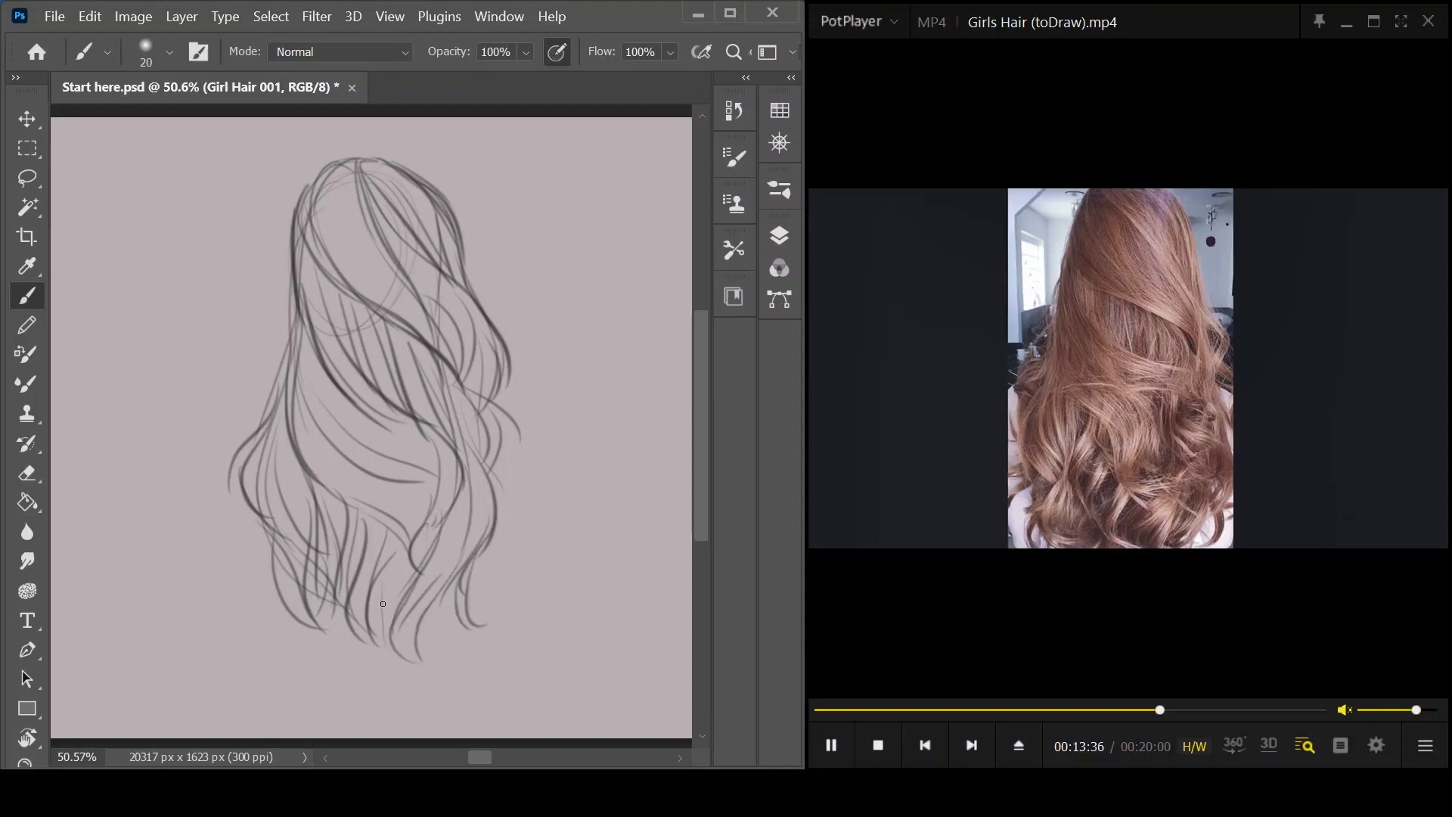
- Add fine diagonal strands within the sweep across the back of the head
drag(329, 182, 409, 325)
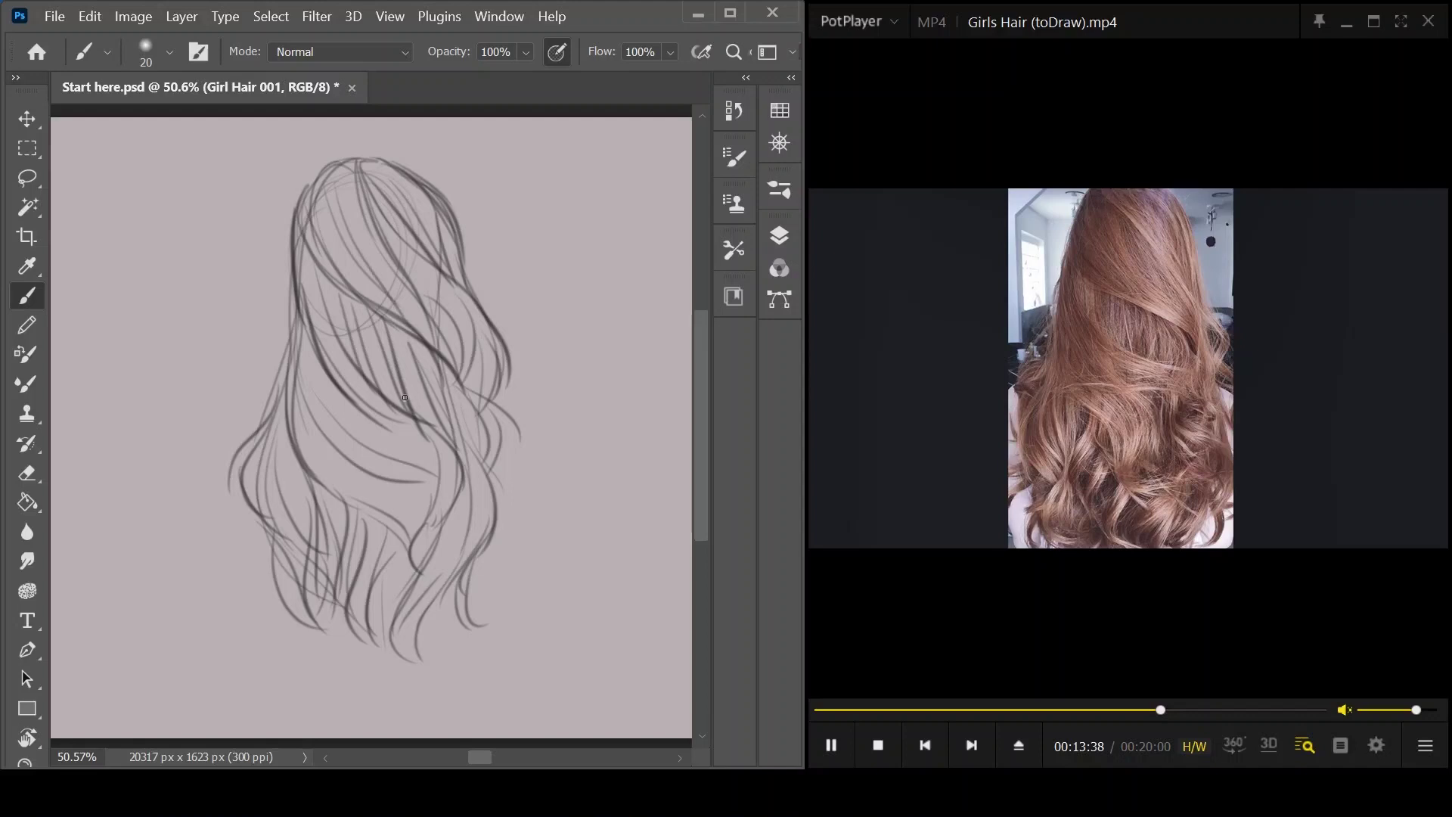
drag(318, 221, 434, 348)
drag(370, 242, 461, 364)
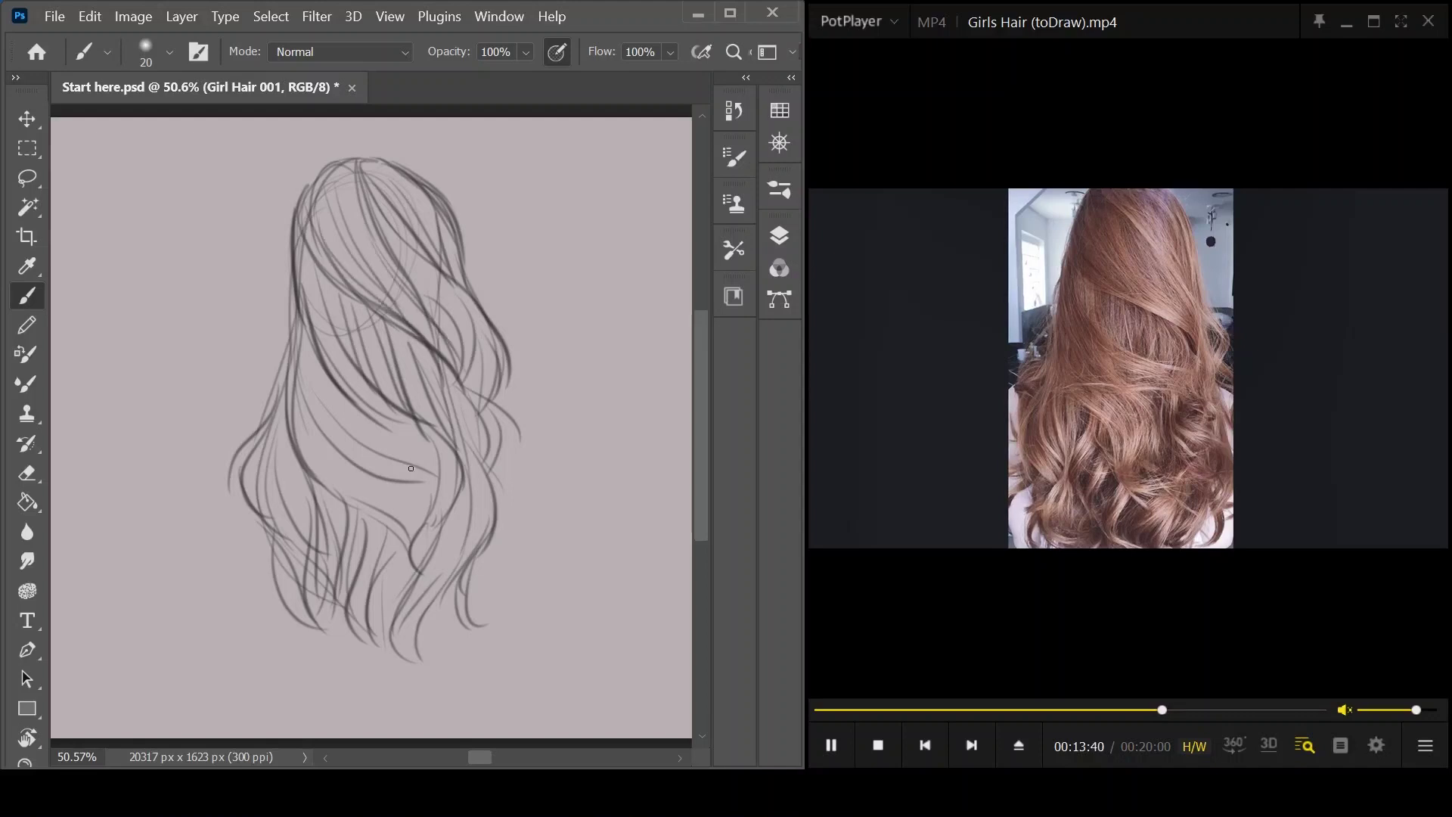
- Darken the shadow under the diagonal sweep and add wavy dark strands in the lower centre and right of the back-view hair
mouse_move(414, 278)
mouse_down()
mouse_move(469, 355)
mouse_move(463, 384)
mouse_up()
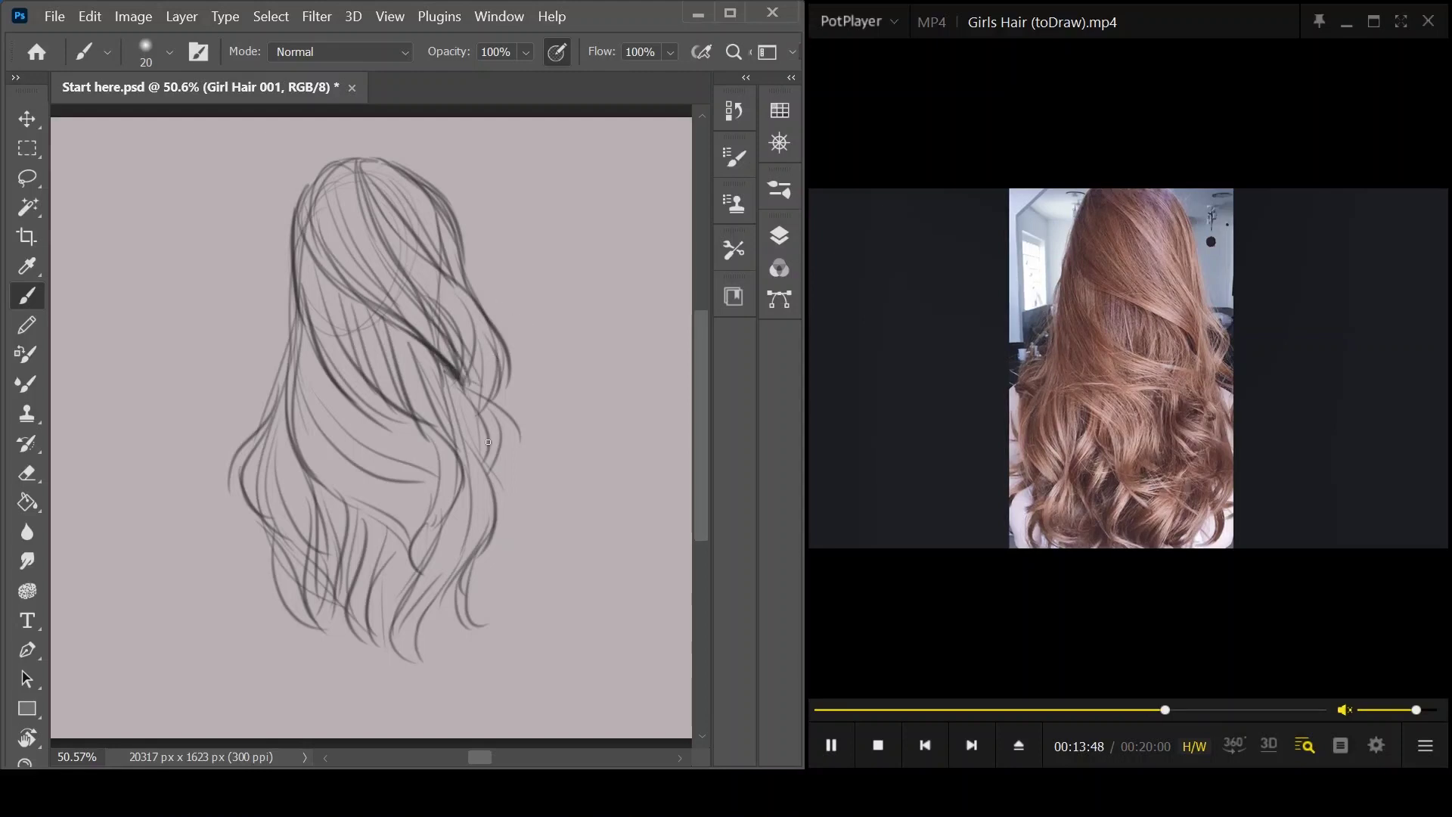
mouse_move(457, 470)
mouse_down()
mouse_move(421, 546)
mouse_move(449, 552)
mouse_move(449, 575)
mouse_move(444, 560)
mouse_up()
drag(351, 502, 344, 607)
mouse_move(358, 535)
mouse_down()
mouse_move(349, 616)
mouse_move(370, 655)
mouse_up()
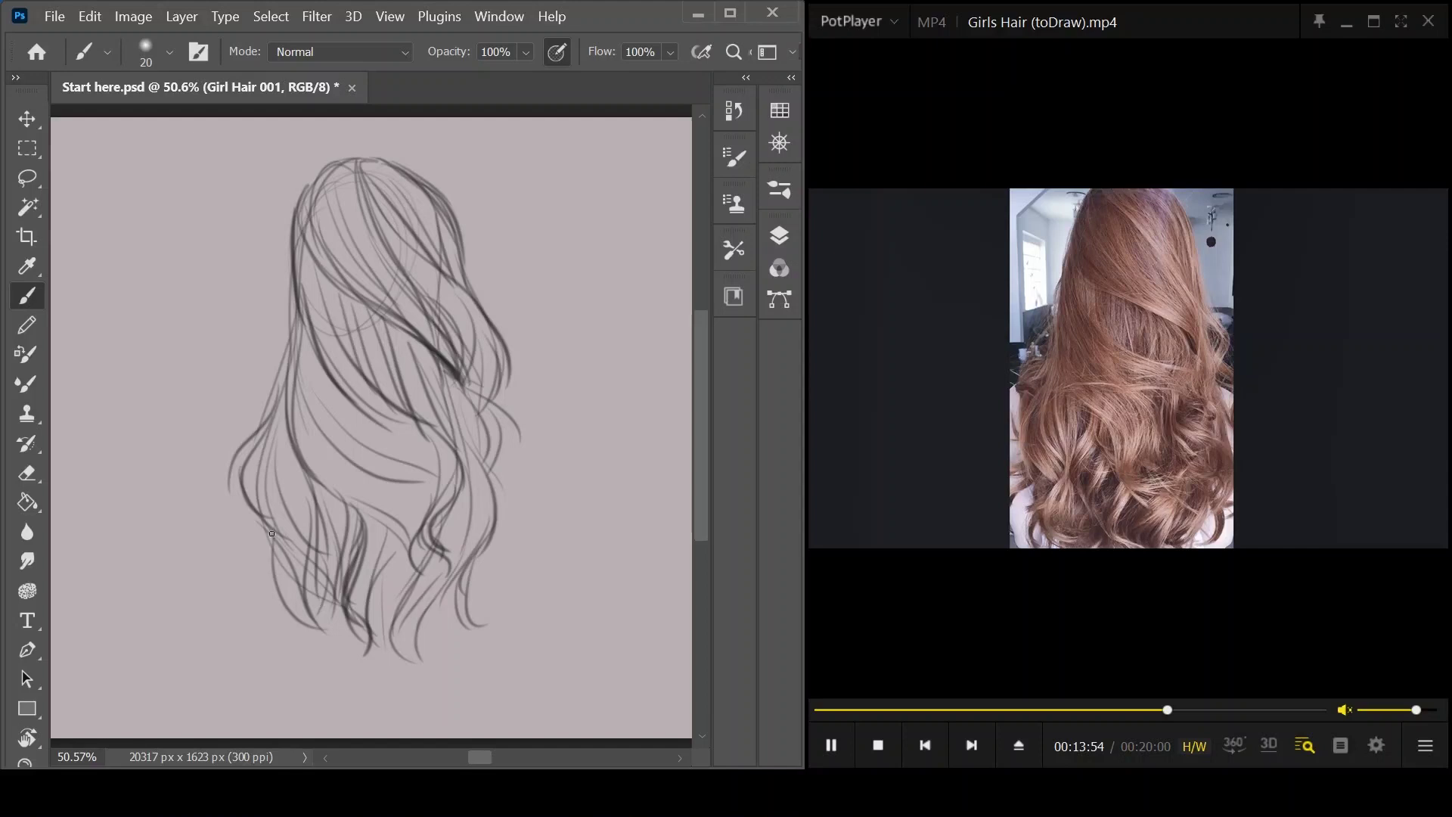
- Thicken the wavy lower ends on both outer sides of the back-view hair
drag(249, 499, 286, 543)
drag(257, 464, 292, 553)
drag(291, 481, 280, 576)
drag(308, 524, 290, 611)
mouse_move(479, 476)
mouse_down()
mouse_move(485, 517)
mouse_move(449, 582)
mouse_move(459, 594)
mouse_up()
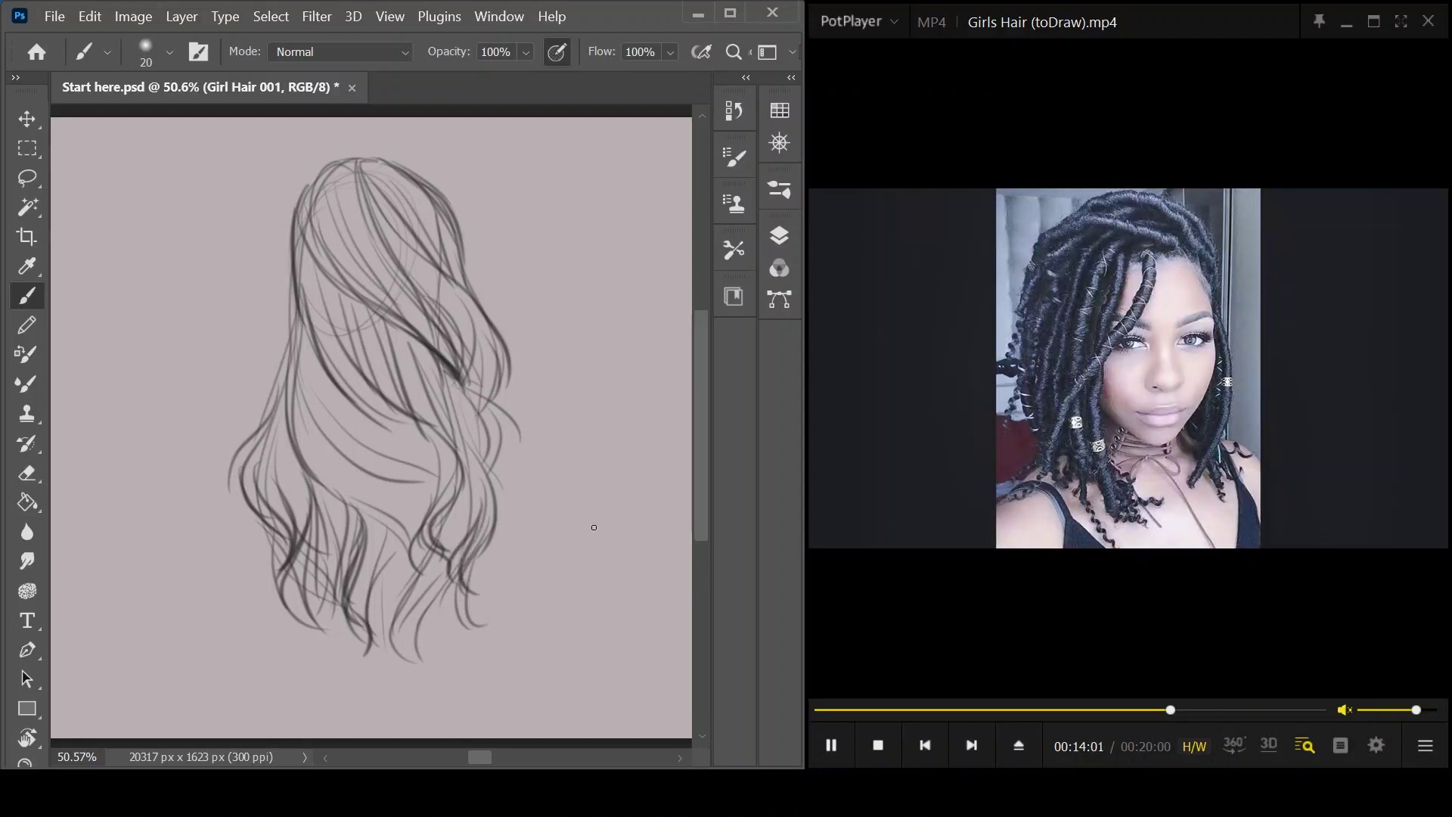
- On the blank canvas beside the finished sketch, rough in the new head with a construction circle, cheek line and jaw
drag(614, 509, 220, 563)
drag(502, 499, 386, 460)
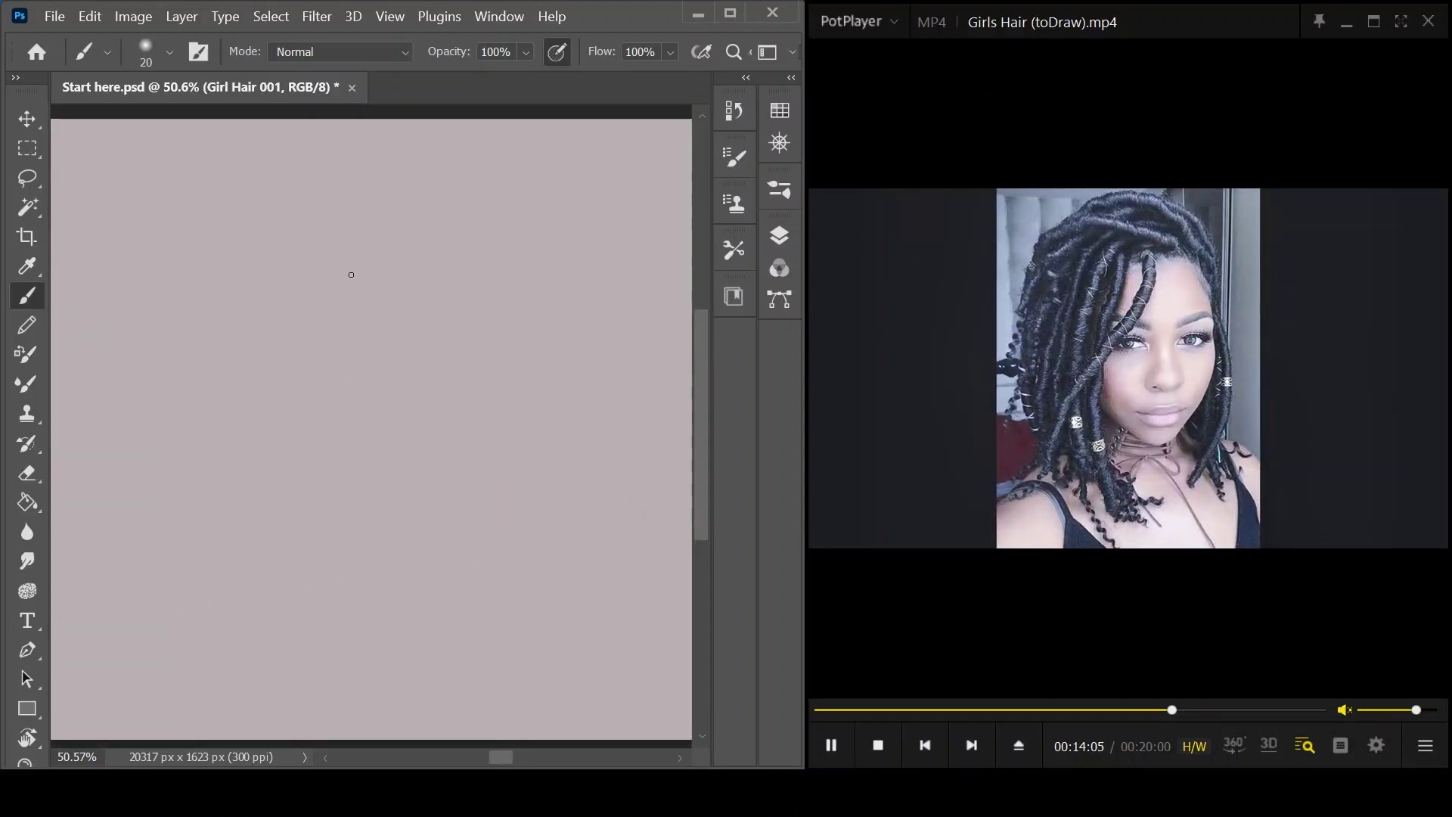
mouse_move(334, 299)
mouse_down()
mouse_move(431, 285)
mouse_move(434, 392)
mouse_move(407, 512)
mouse_up()
mouse_move(286, 452)
mouse_down()
mouse_move(299, 493)
mouse_move(379, 517)
mouse_up()
mouse_move(311, 479)
mouse_down()
mouse_move(399, 523)
mouse_move(401, 509)
mouse_move(377, 506)
mouse_move(426, 543)
mouse_move(382, 506)
mouse_up()
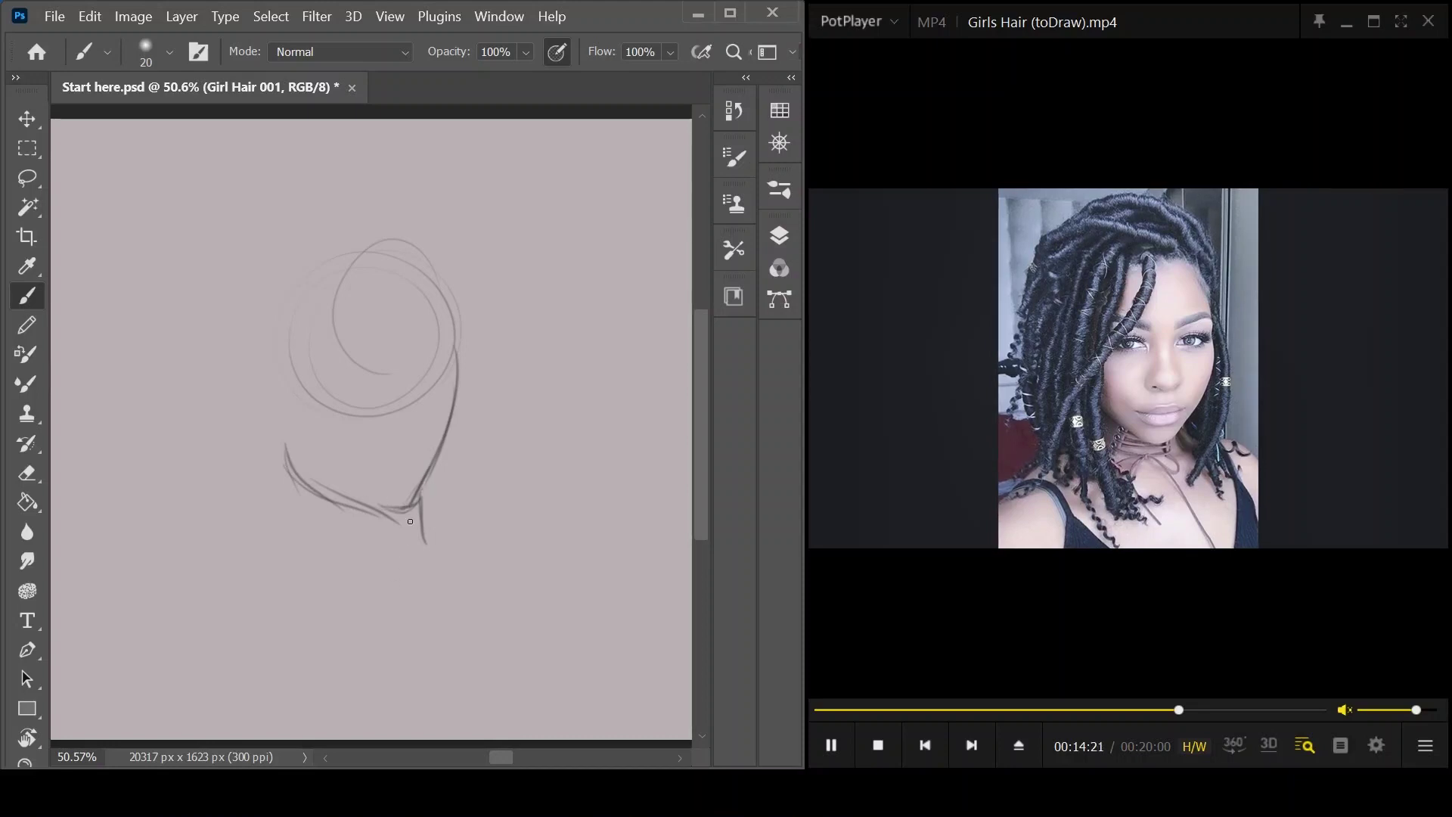
- Sketch the neck beneath the jaw and slope the shoulder lines out on both sides
mouse_move(399, 513)
mouse_down()
mouse_move(387, 550)
mouse_move(448, 510)
mouse_up()
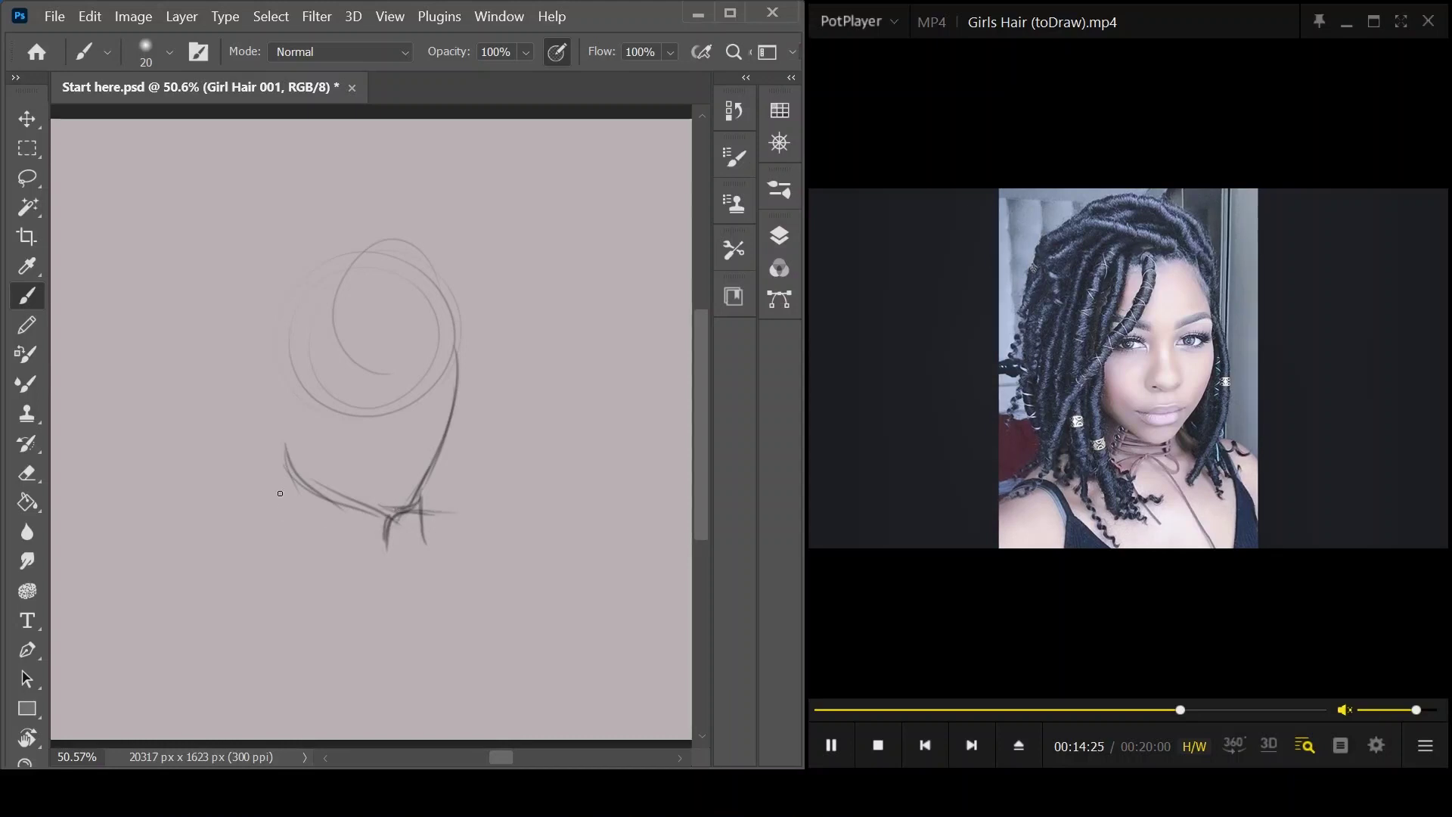
mouse_move(289, 473)
mouse_down()
mouse_move(270, 542)
mouse_move(216, 559)
mouse_up()
drag(437, 510, 476, 519)
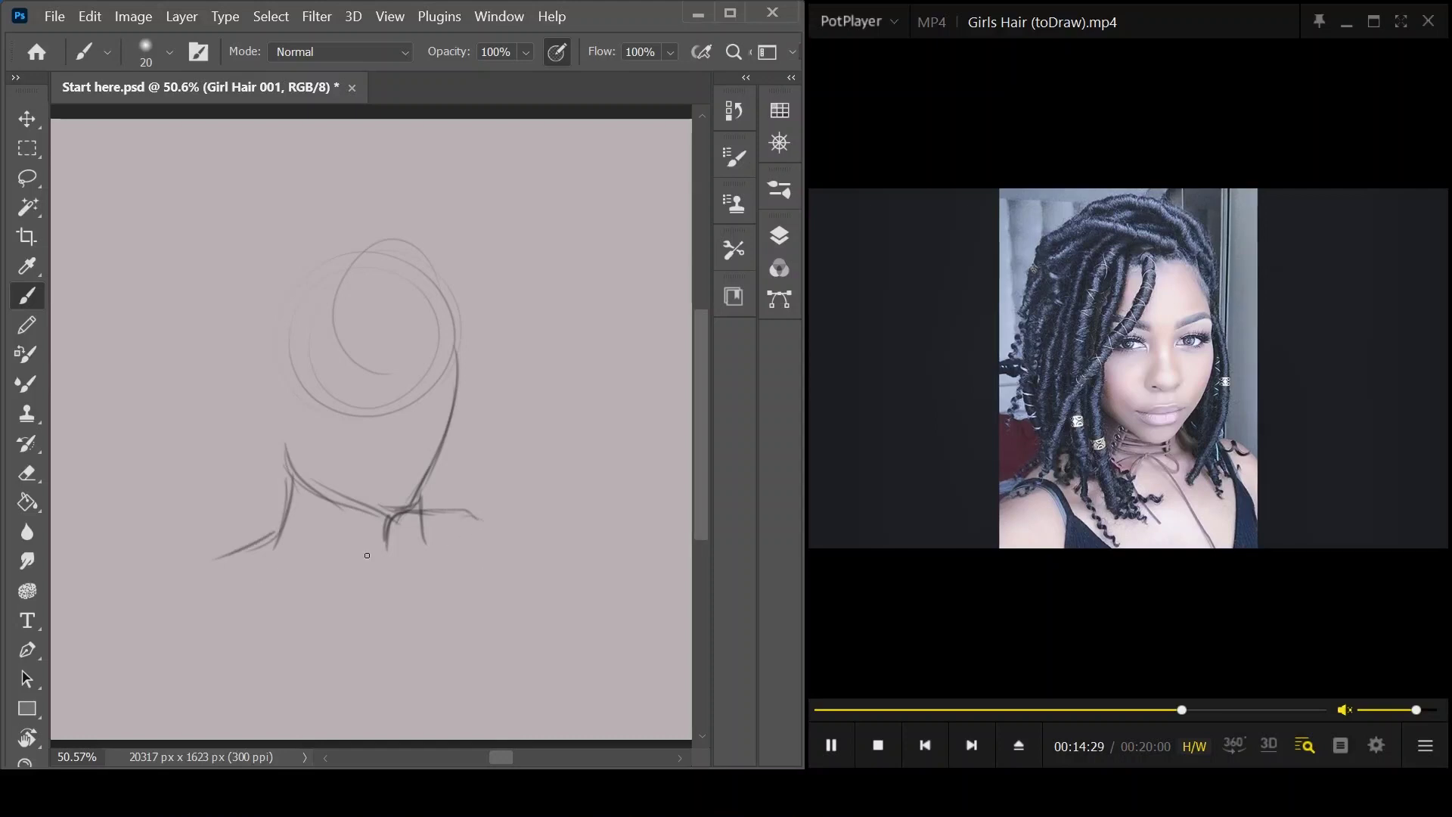
drag(294, 464, 273, 537)
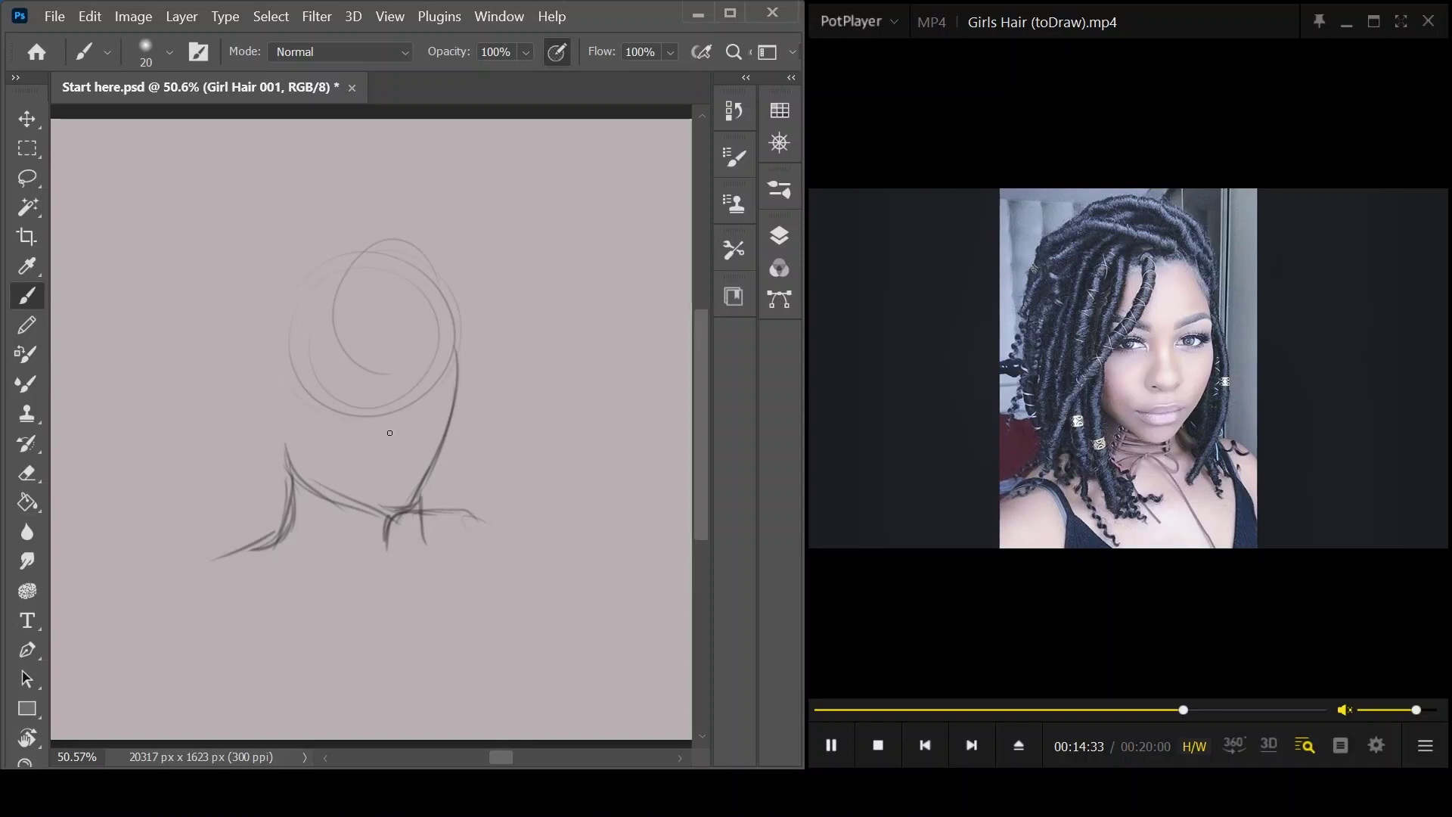
- Place the facial features with light strokes: lips, nose, both eyes and eyebrows
drag(428, 444, 382, 458)
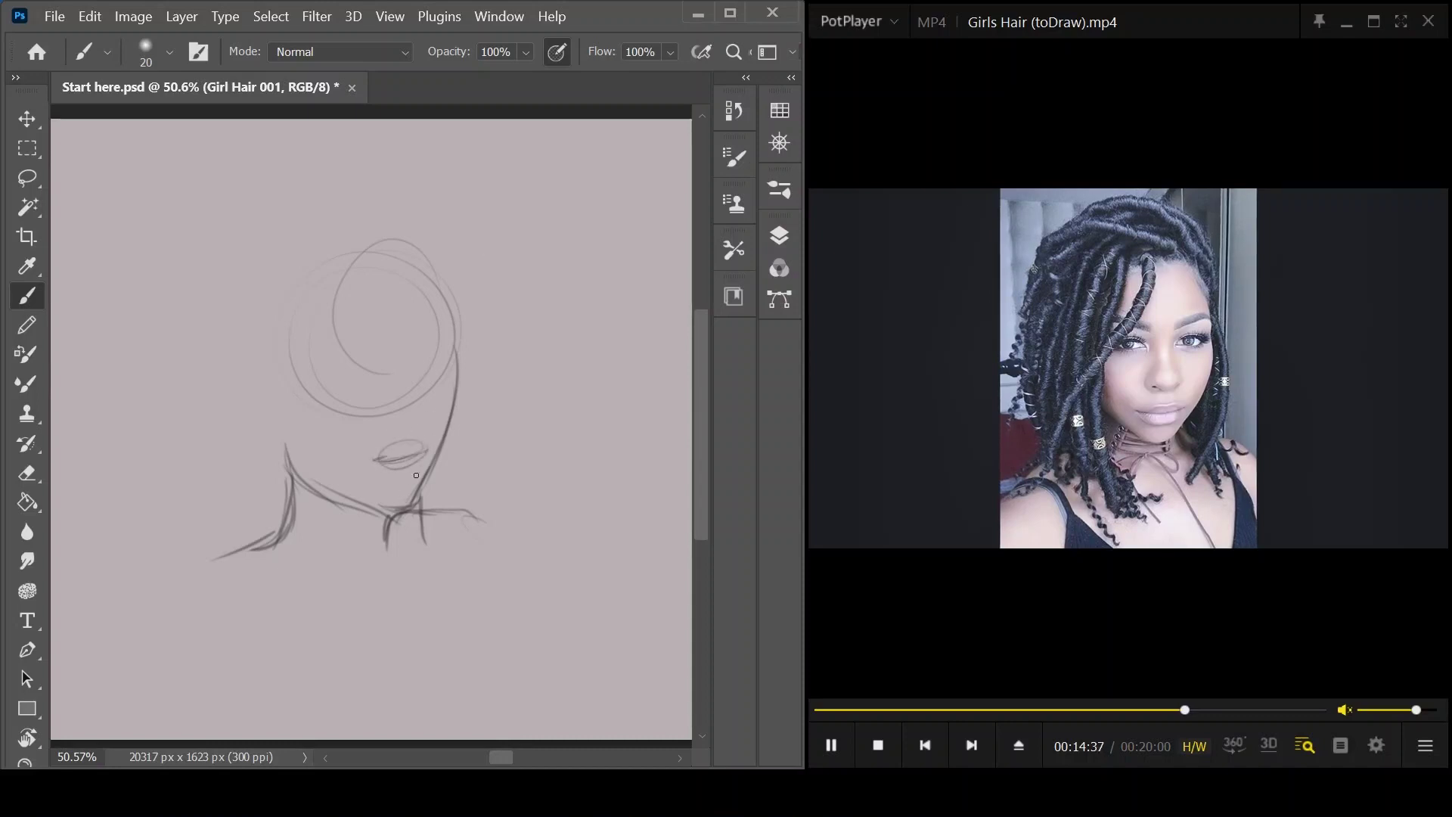
mouse_move(415, 467)
mouse_down()
mouse_move(385, 473)
mouse_move(419, 464)
mouse_up()
mouse_move(404, 415)
mouse_down()
mouse_move(378, 416)
mouse_move(420, 420)
mouse_up()
drag(296, 391, 354, 381)
mouse_move(442, 378)
mouse_down()
mouse_move(423, 371)
mouse_move(447, 375)
mouse_move(422, 342)
mouse_up()
drag(305, 349, 346, 348)
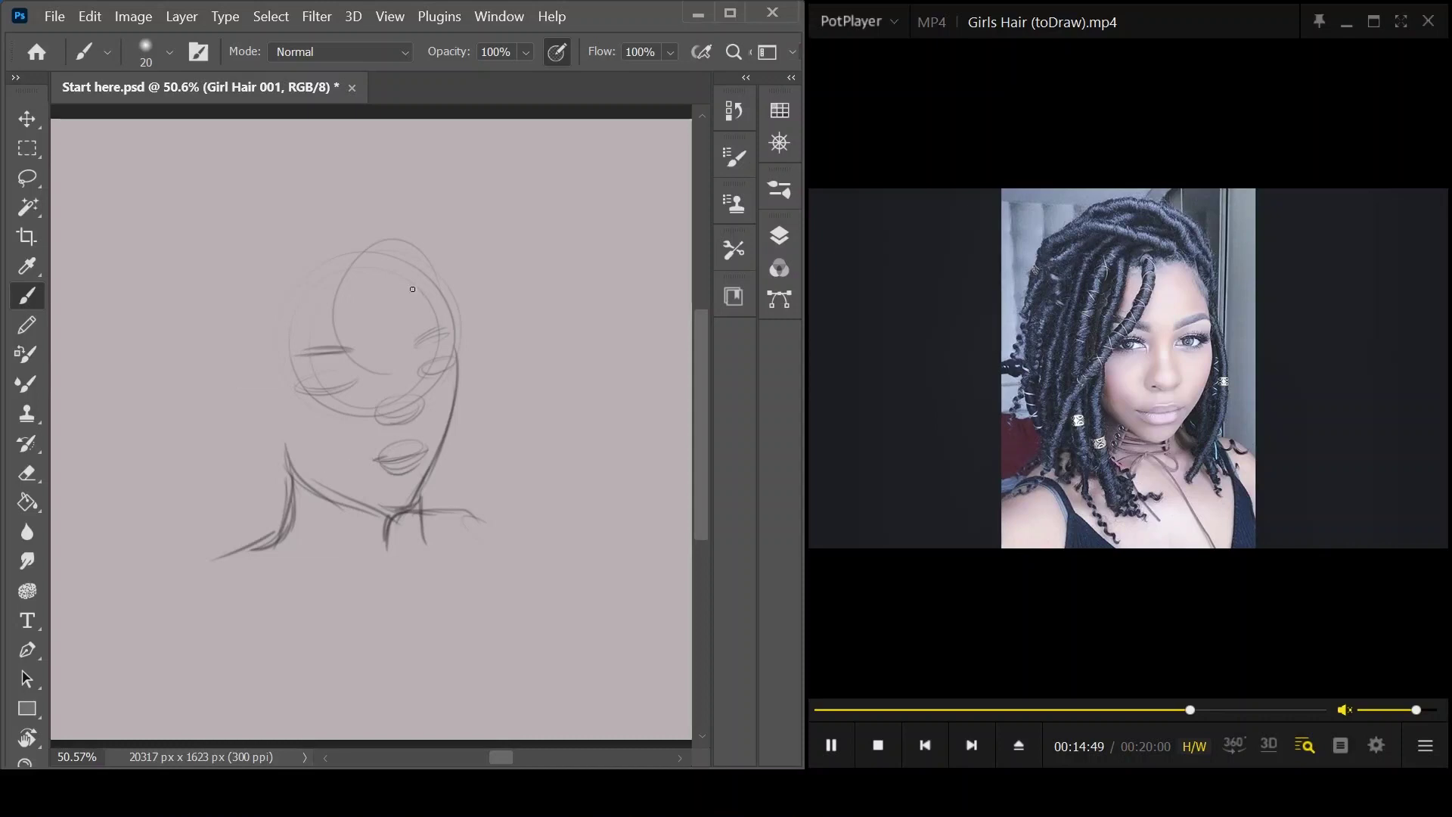
- Mark the hairline from the parting and outline the top's straps and arms below the shoulders
mouse_move(356, 241)
mouse_down()
mouse_move(350, 278)
mouse_move(358, 247)
mouse_move(392, 248)
mouse_move(437, 299)
mouse_up()
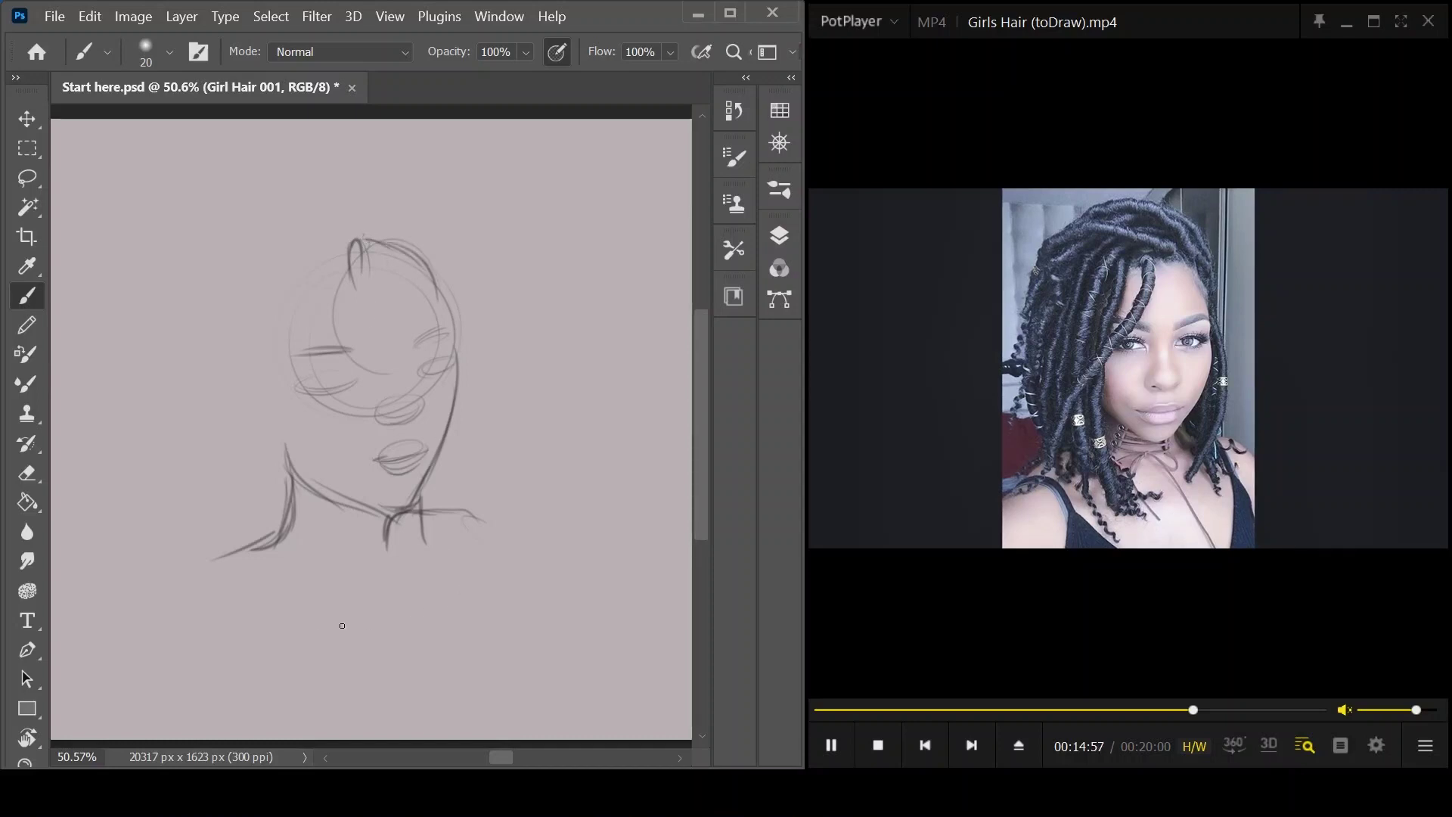
mouse_move(236, 558)
mouse_down()
mouse_move(270, 627)
mouse_move(267, 687)
mouse_up()
drag(265, 606, 344, 699)
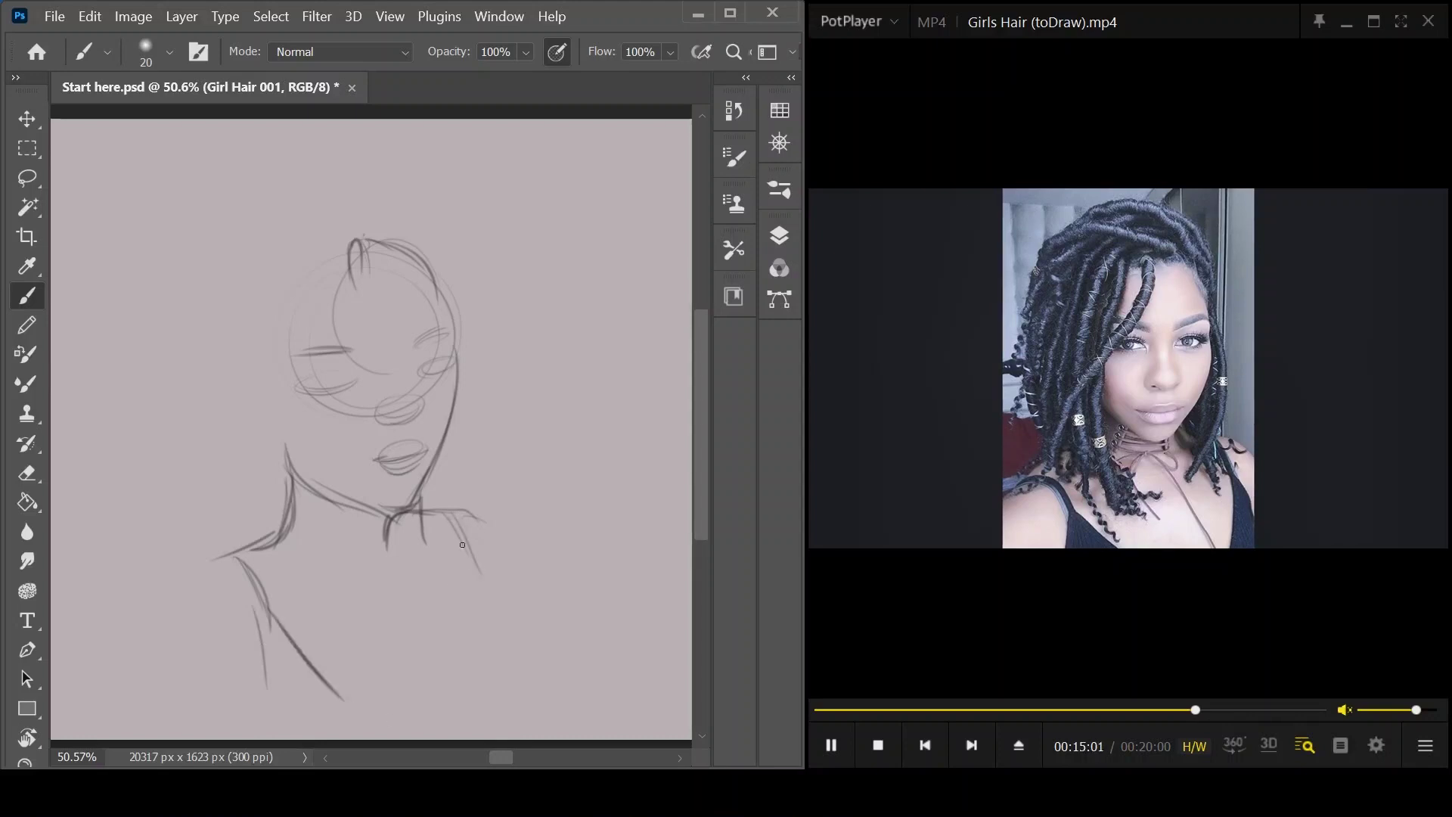
mouse_move(461, 529)
mouse_down()
mouse_move(472, 675)
mouse_move(523, 672)
mouse_up()
- Draw the long loc falling from the parting across the left eye and down past the jaw
drag(357, 254, 356, 363)
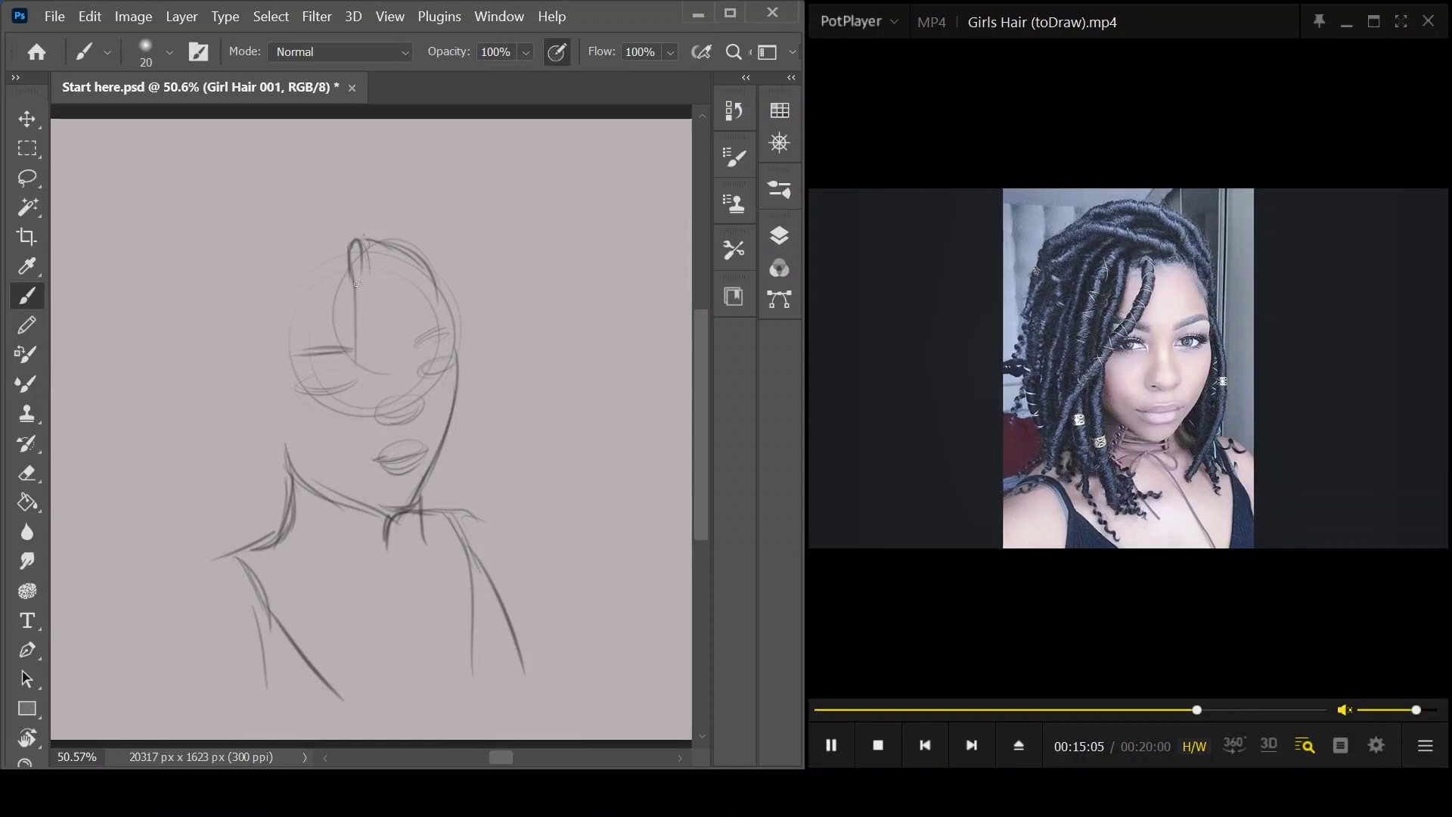
drag(351, 292, 328, 361)
drag(367, 260, 344, 371)
drag(362, 303, 297, 425)
mouse_move(336, 341)
mouse_down()
mouse_move(312, 380)
mouse_move(340, 335)
mouse_move(299, 503)
mouse_move(303, 382)
mouse_up()
drag(316, 543, 309, 422)
- Sweep curved strokes back from the hairline to form the locs over the crown
mouse_move(370, 233)
mouse_down()
mouse_move(341, 231)
mouse_move(330, 251)
mouse_move(277, 267)
mouse_up()
mouse_move(410, 242)
mouse_down()
mouse_move(372, 214)
mouse_move(402, 224)
mouse_move(286, 214)
mouse_up()
mouse_move(433, 254)
mouse_down()
mouse_move(401, 223)
mouse_move(417, 218)
mouse_move(333, 191)
mouse_move(238, 232)
mouse_up()
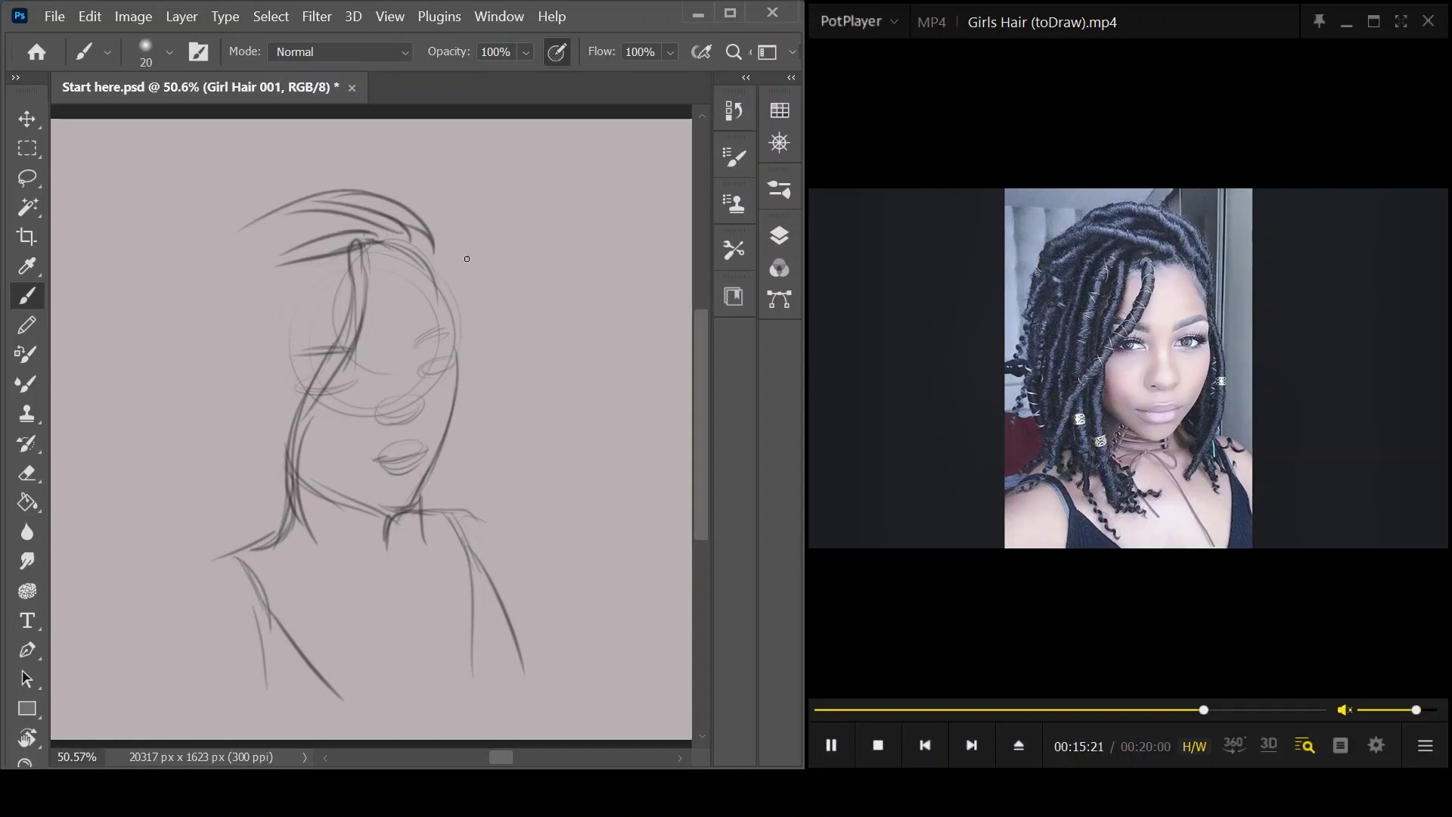
- Draw the locs hanging along the right side of the face, finishing them with small curled ends at the shoulder
mouse_move(438, 246)
mouse_down()
mouse_move(453, 303)
mouse_move(451, 555)
mouse_up()
drag(475, 483, 436, 569)
drag(464, 408, 415, 559)
mouse_move(448, 487)
mouse_down()
mouse_move(423, 579)
mouse_move(448, 540)
mouse_move(428, 608)
mouse_up()
drag(464, 516, 445, 596)
drag(463, 581, 467, 611)
mouse_move(438, 461)
mouse_down()
mouse_move(429, 535)
mouse_move(505, 542)
mouse_up()
- Add long locs framing the left side of the face from the parting down to the chest
mouse_move(279, 360)
mouse_down()
mouse_move(345, 251)
mouse_move(304, 392)
mouse_up()
mouse_move(334, 255)
mouse_down()
mouse_move(301, 316)
mouse_move(331, 602)
mouse_up()
drag(297, 519, 331, 602)
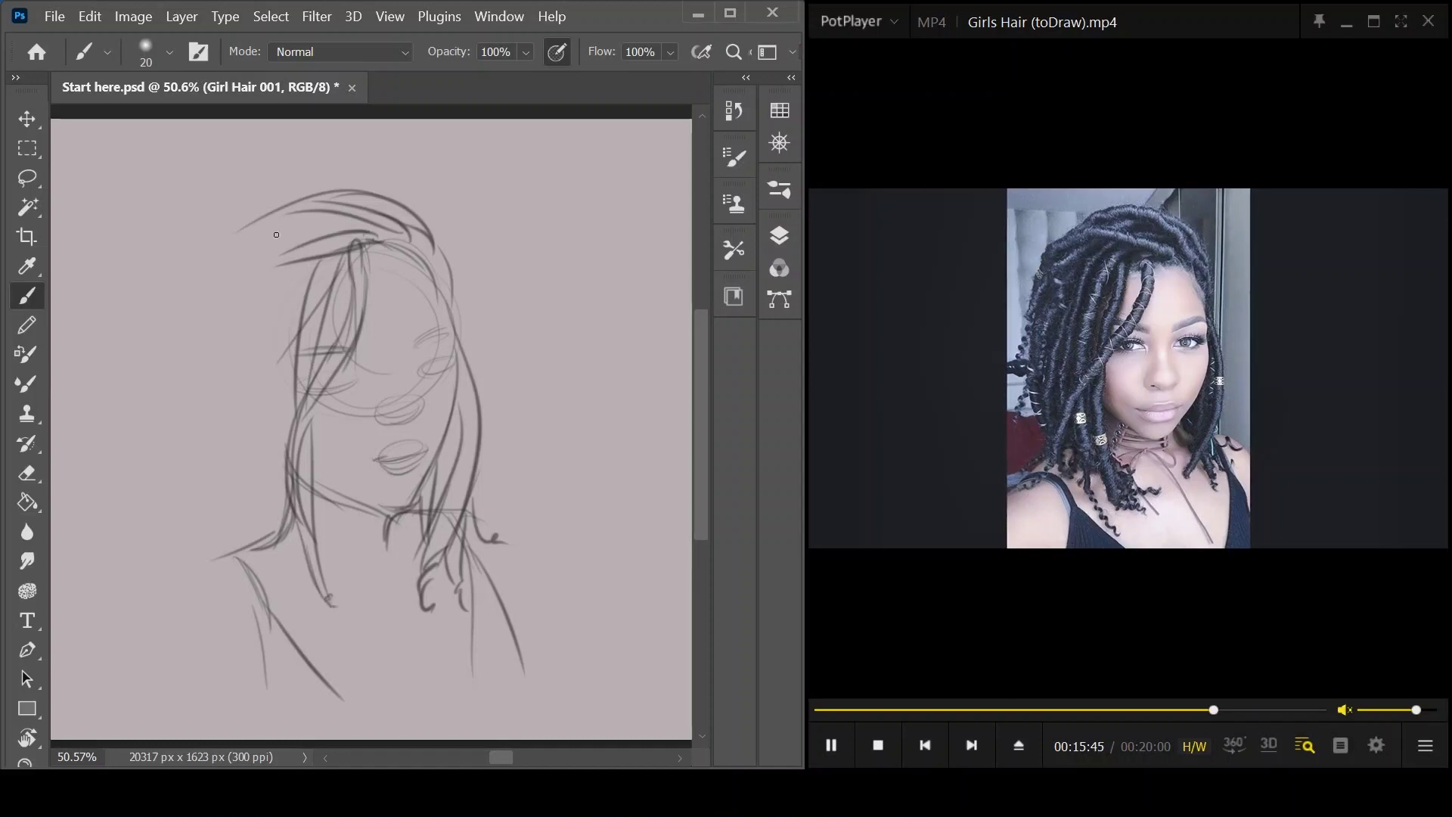
- Close the crown's left contour and draw the outer left locs with curly tips
mouse_move(260, 229)
mouse_down()
mouse_move(213, 280)
mouse_move(310, 237)
mouse_up()
mouse_move(210, 280)
mouse_down()
mouse_move(313, 233)
mouse_move(214, 300)
mouse_move(307, 252)
mouse_up()
drag(215, 280, 192, 390)
mouse_move(260, 283)
mouse_down()
mouse_move(189, 418)
mouse_move(194, 453)
mouse_move(224, 464)
mouse_up()
drag(227, 352, 213, 488)
drag(234, 407, 214, 561)
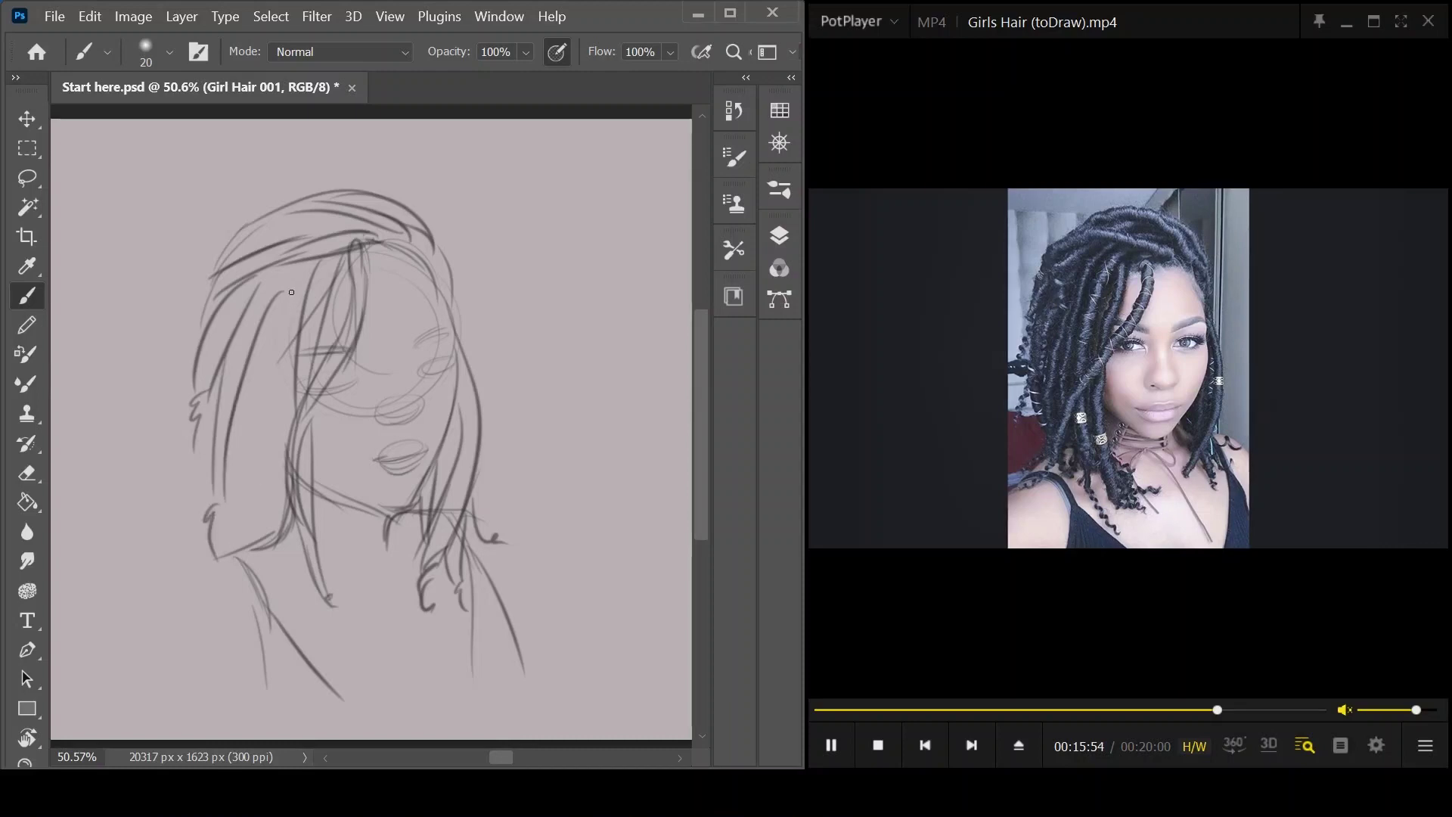
- Fill the left mass with more hanging locs and curl their ends over the shoulder
drag(285, 295, 245, 523)
drag(296, 330, 262, 553)
mouse_move(260, 457)
mouse_down()
mouse_move(270, 589)
mouse_move(255, 522)
mouse_move(236, 524)
mouse_move(257, 580)
mouse_move(258, 533)
mouse_move(297, 625)
mouse_up()
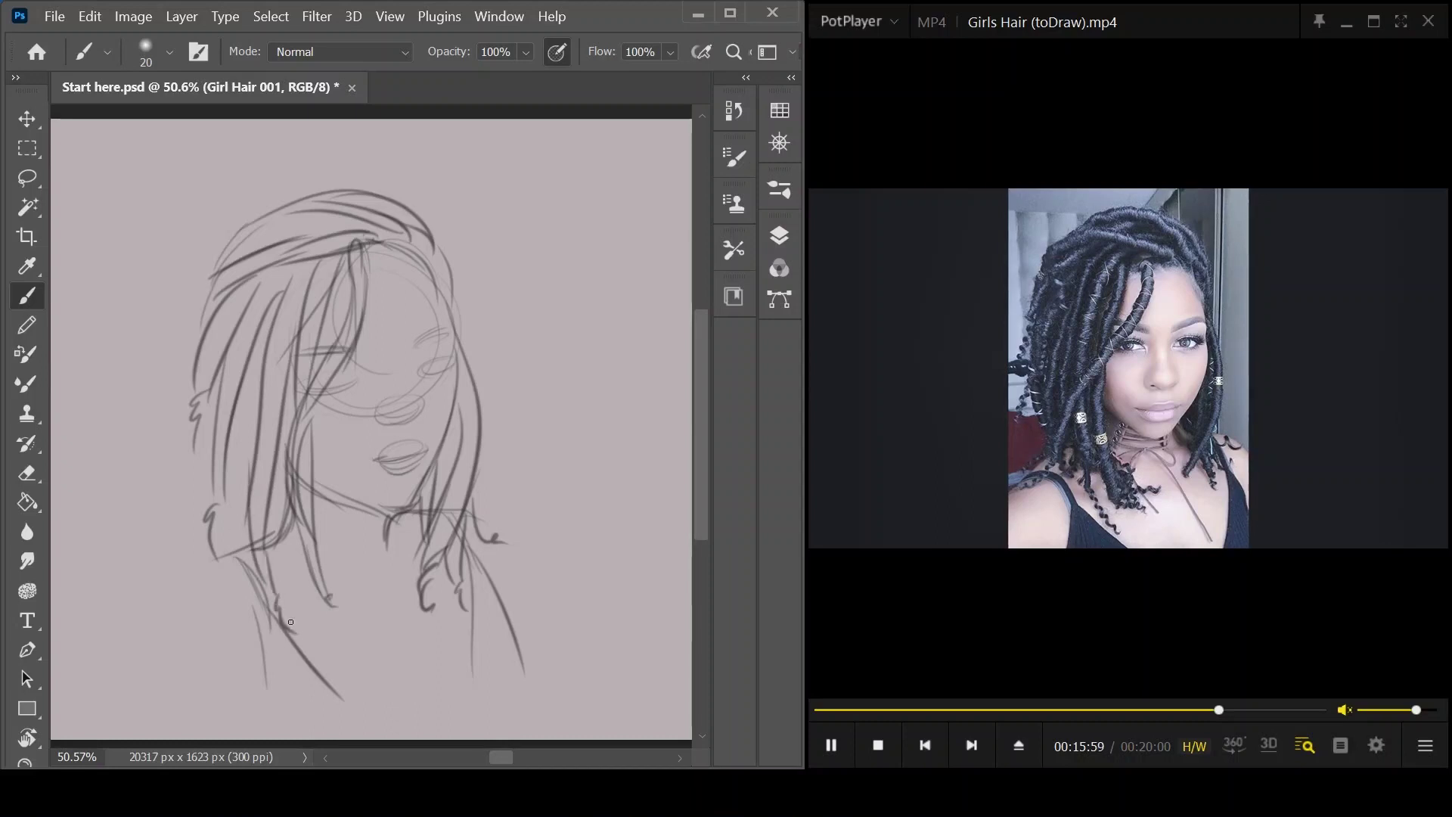
drag(252, 453, 221, 593)
mouse_move(225, 516)
mouse_down()
mouse_move(218, 576)
mouse_move(253, 639)
mouse_up()
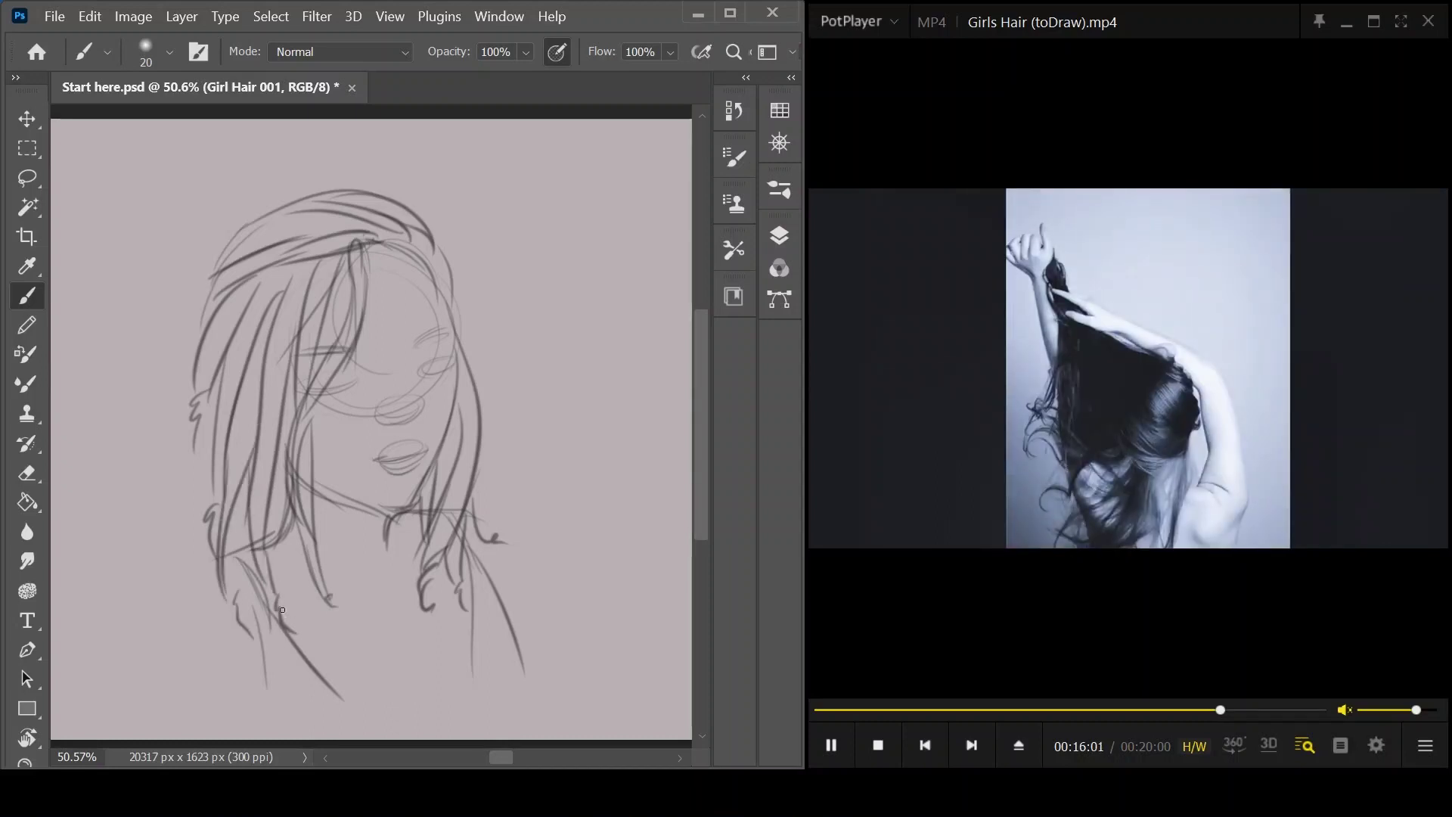
- On the next blank area of canvas, sketch an oval head with the neck and right shoulder for the raised-arms pose
mouse_move(580, 516)
mouse_down()
mouse_move(438, 524)
mouse_move(418, 512)
mouse_up()
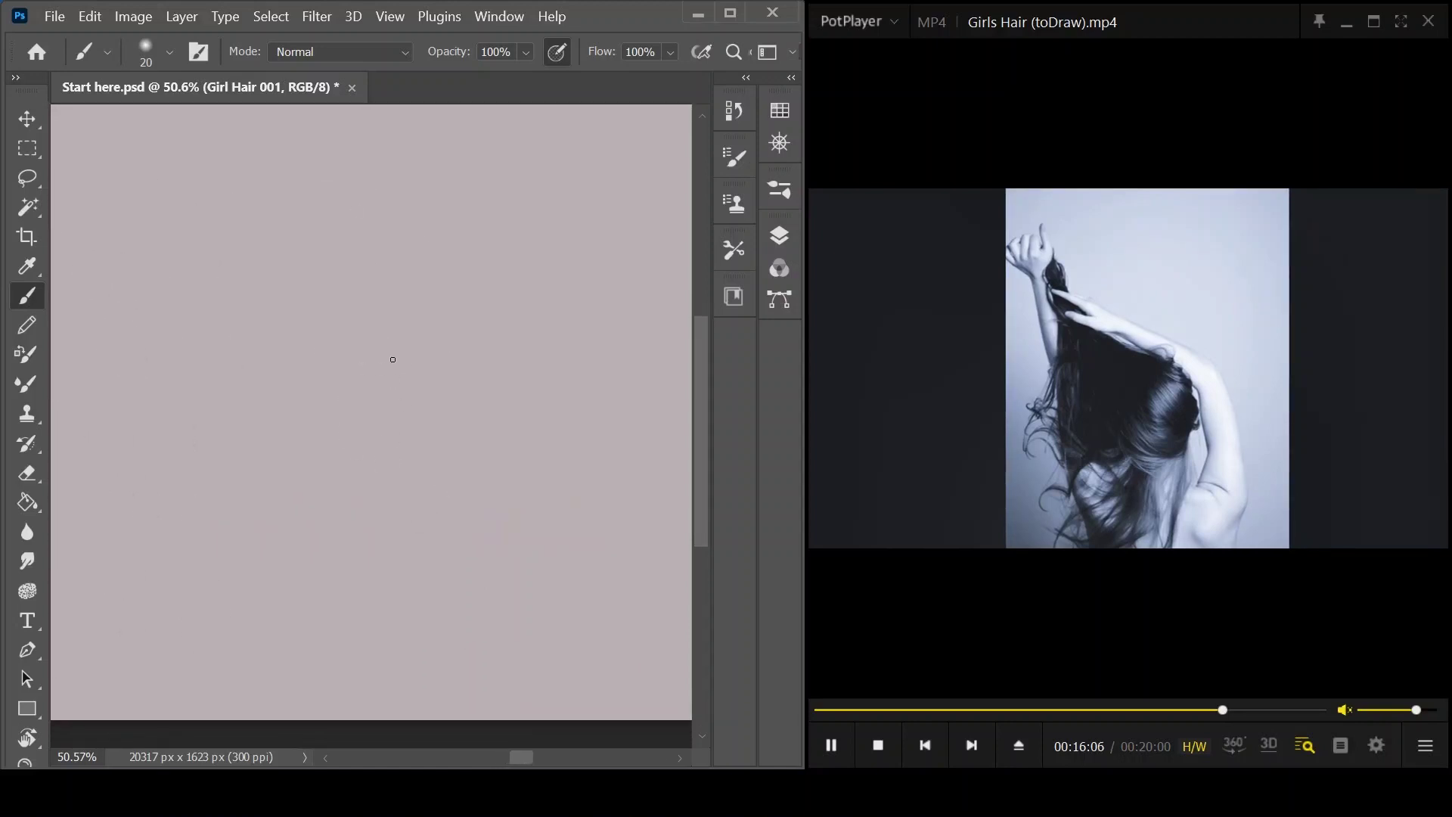
drag(379, 484, 342, 411)
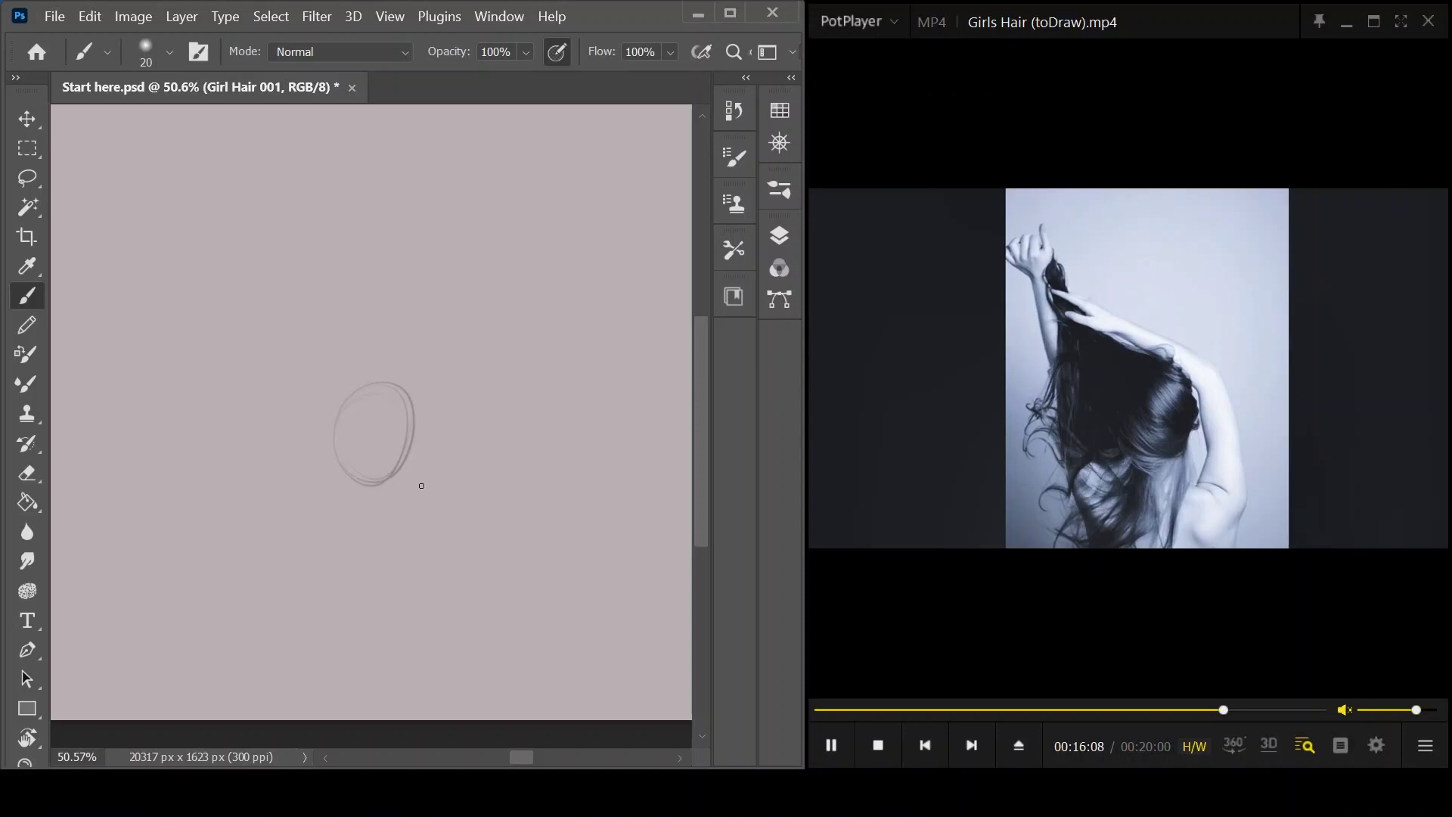
mouse_move(409, 462)
mouse_down()
mouse_move(345, 484)
mouse_move(347, 536)
mouse_up()
mouse_move(405, 489)
mouse_down()
mouse_move(408, 536)
mouse_move(457, 487)
mouse_move(480, 519)
mouse_up()
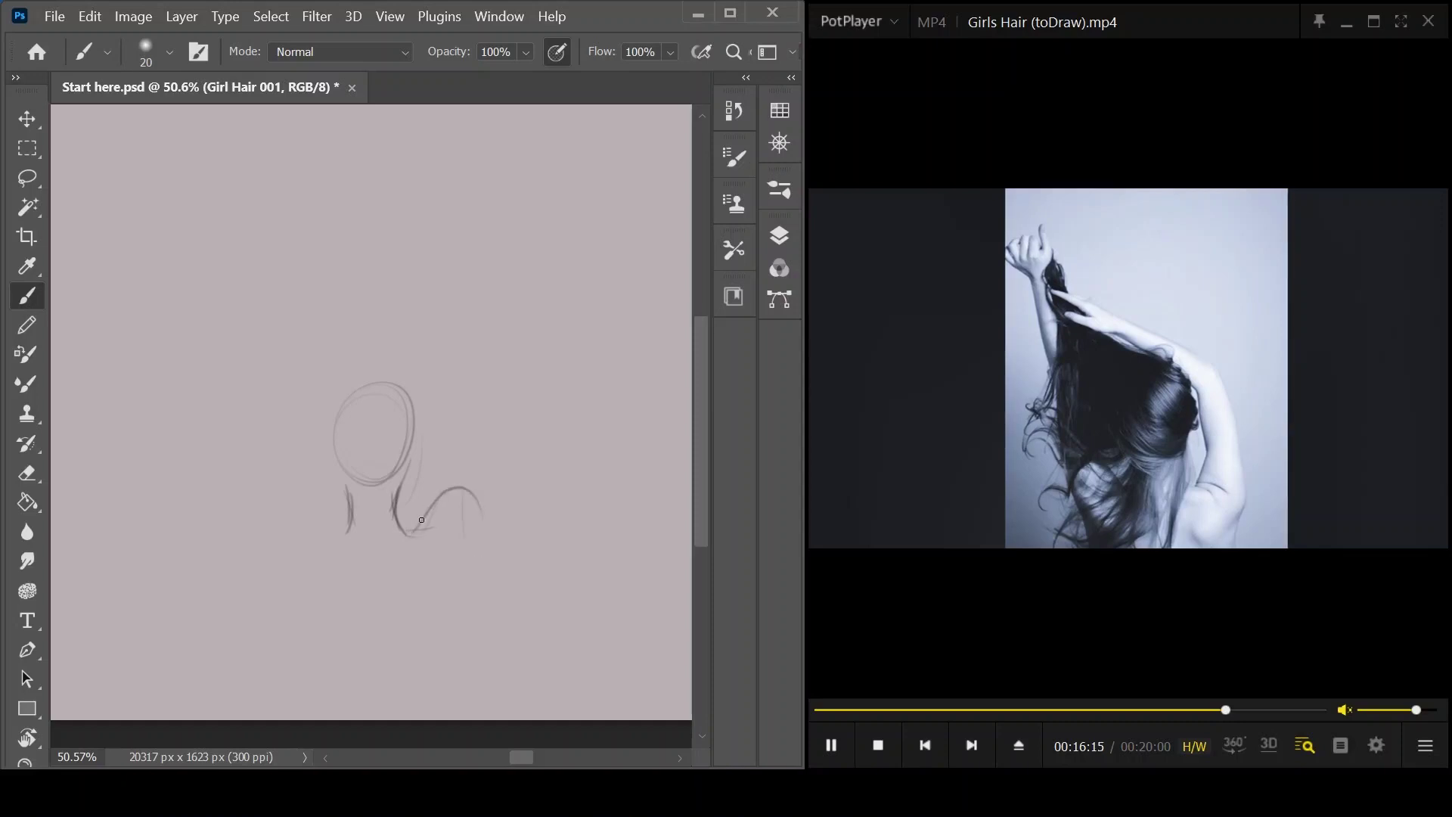
- Draw the right arm raised and bent over the head, and extend the side of the back below the shoulder
drag(423, 440, 427, 493)
drag(424, 512, 434, 406)
drag(432, 464, 438, 394)
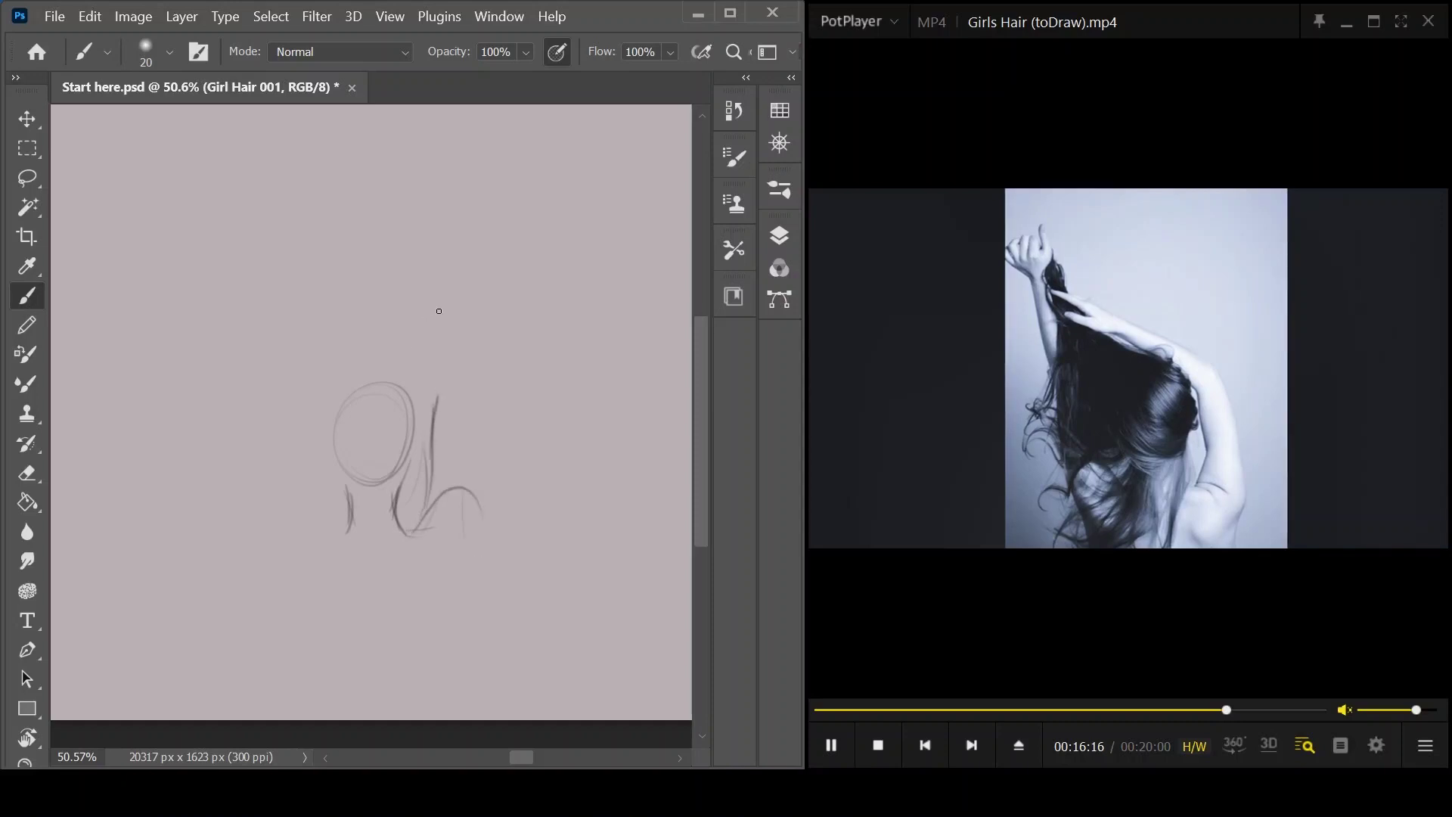
mouse_move(435, 391)
mouse_down()
mouse_move(316, 300)
mouse_move(446, 361)
mouse_up()
mouse_move(370, 327)
mouse_down()
mouse_move(478, 374)
mouse_move(476, 461)
mouse_up()
drag(463, 386, 481, 514)
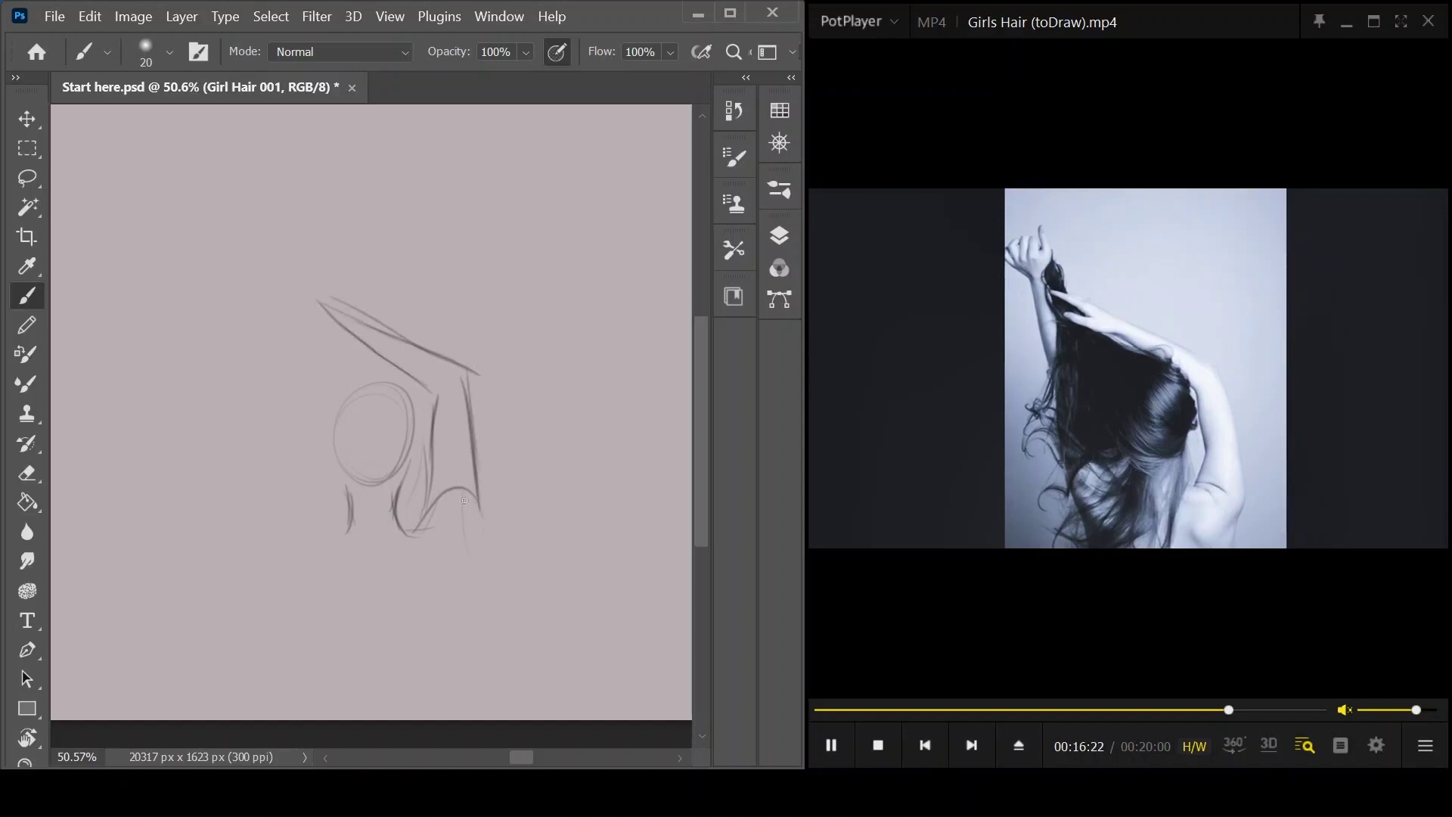
mouse_move(478, 565)
mouse_down()
mouse_move(481, 507)
mouse_move(461, 620)
mouse_up()
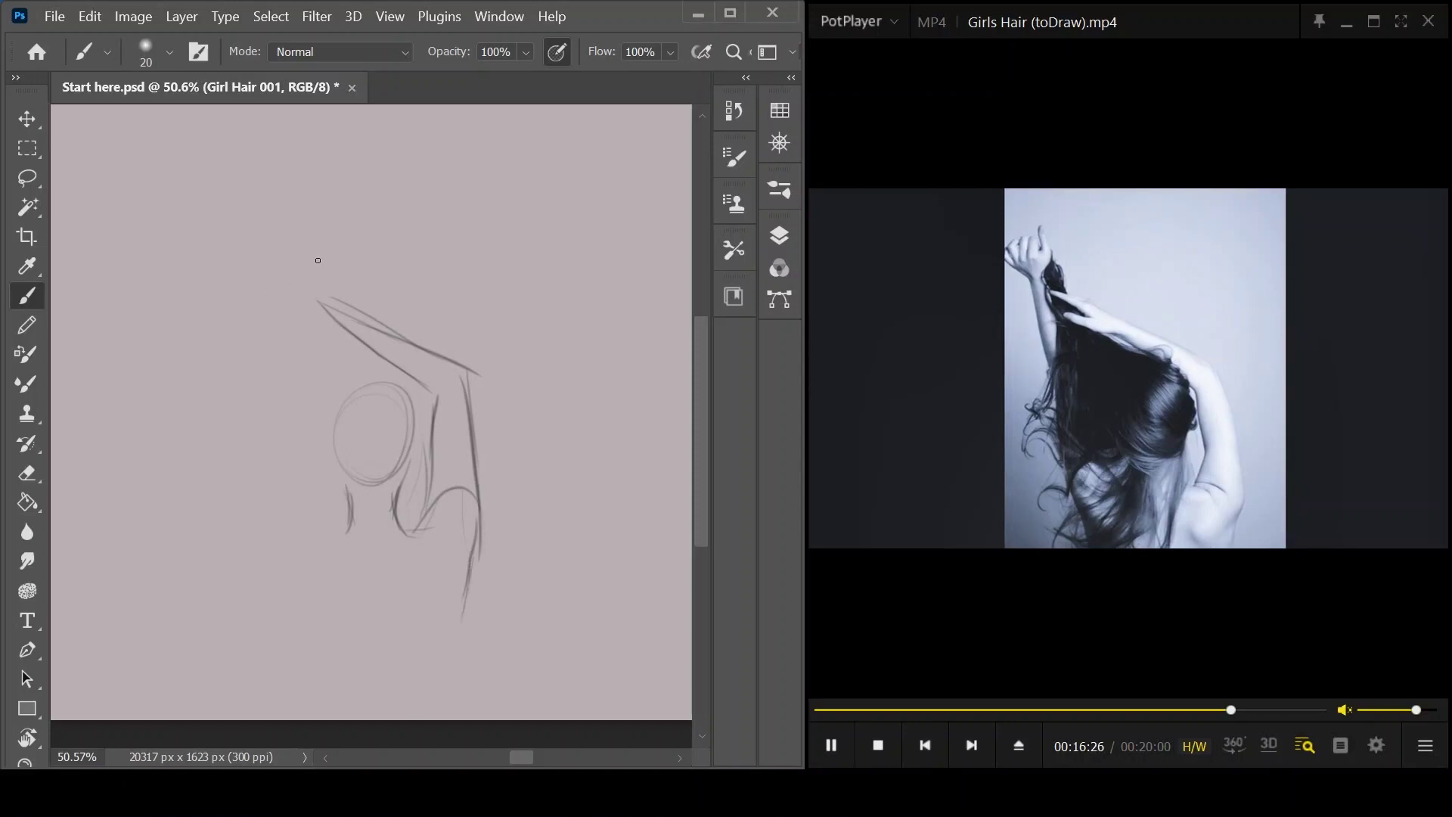
- Sketch the hands and far forearm, and draw the pulled hair running from the fist down around the head
mouse_move(327, 311)
mouse_down()
mouse_move(259, 282)
mouse_move(296, 298)
mouse_move(238, 219)
mouse_move(233, 247)
mouse_move(222, 232)
mouse_move(191, 251)
mouse_move(250, 296)
mouse_move(219, 308)
mouse_move(228, 287)
mouse_move(264, 366)
mouse_up()
drag(253, 287, 288, 360)
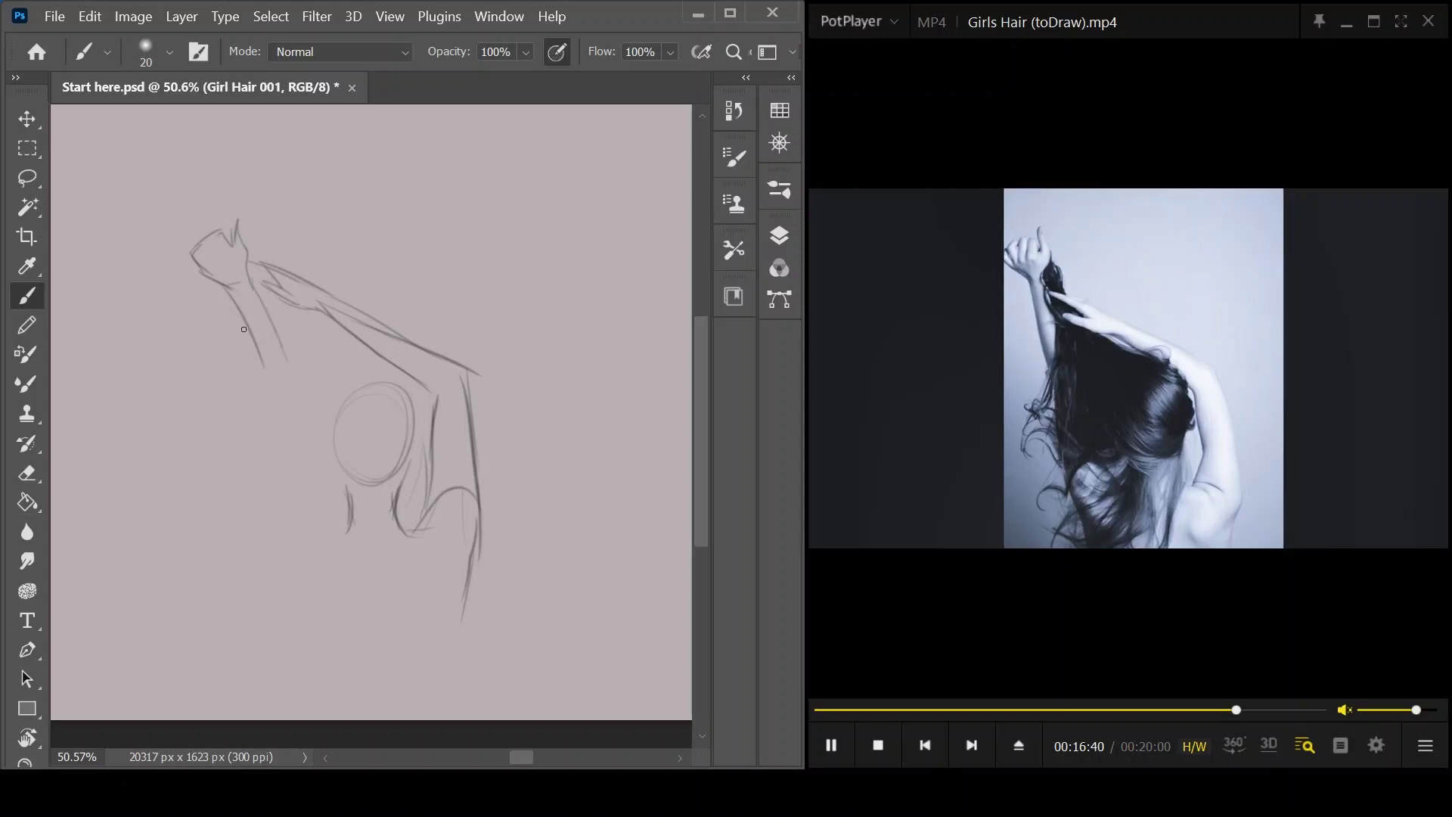
mouse_move(241, 239)
mouse_down()
mouse_move(270, 270)
mouse_move(274, 334)
mouse_up()
drag(244, 273, 277, 388)
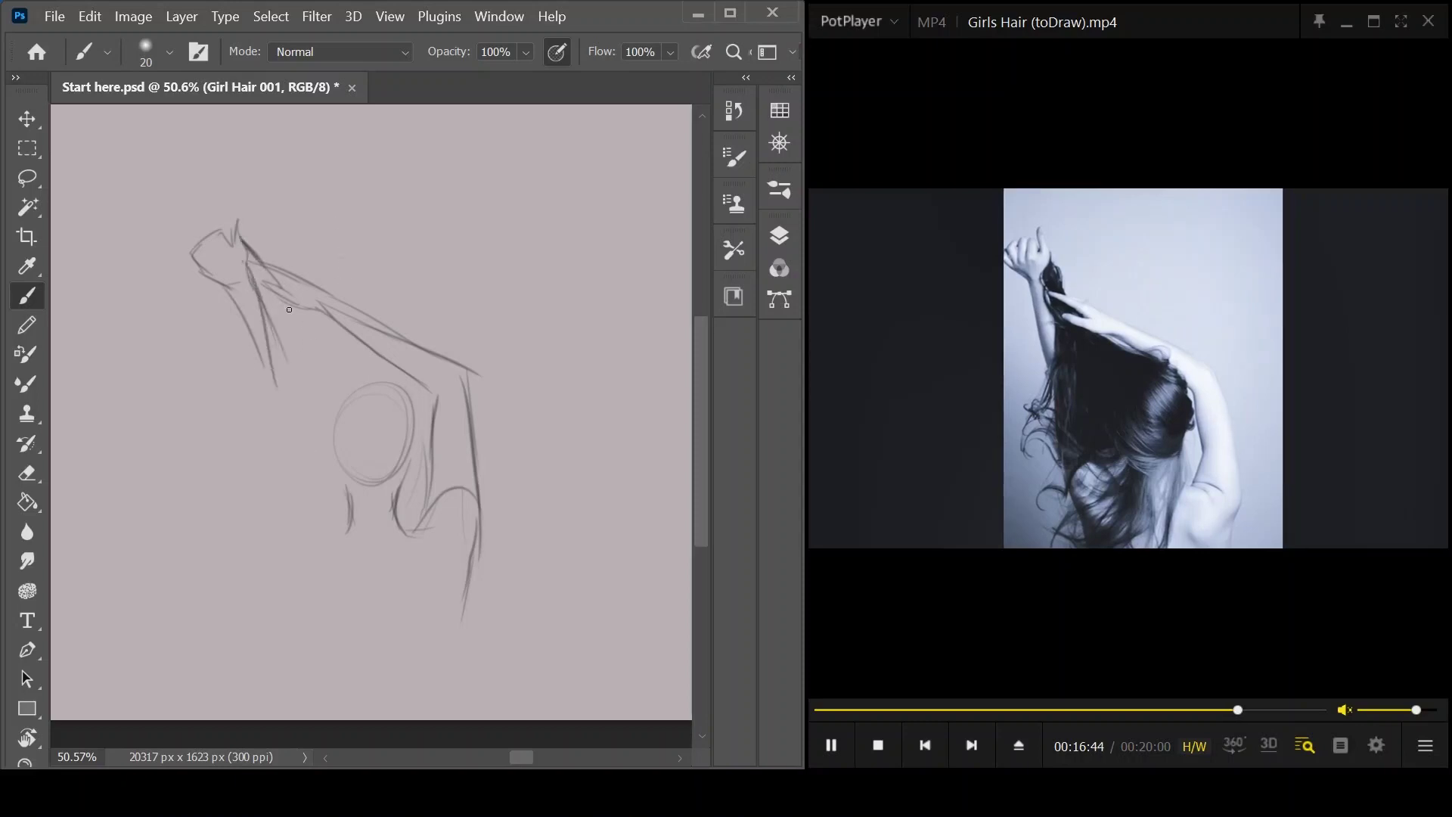
mouse_move(301, 309)
mouse_down()
mouse_move(399, 374)
mouse_move(421, 426)
mouse_move(350, 411)
mouse_move(300, 327)
mouse_up()
mouse_move(403, 436)
mouse_down()
mouse_move(291, 318)
mouse_move(365, 407)
mouse_move(400, 486)
mouse_move(334, 470)
mouse_move(303, 393)
mouse_up()
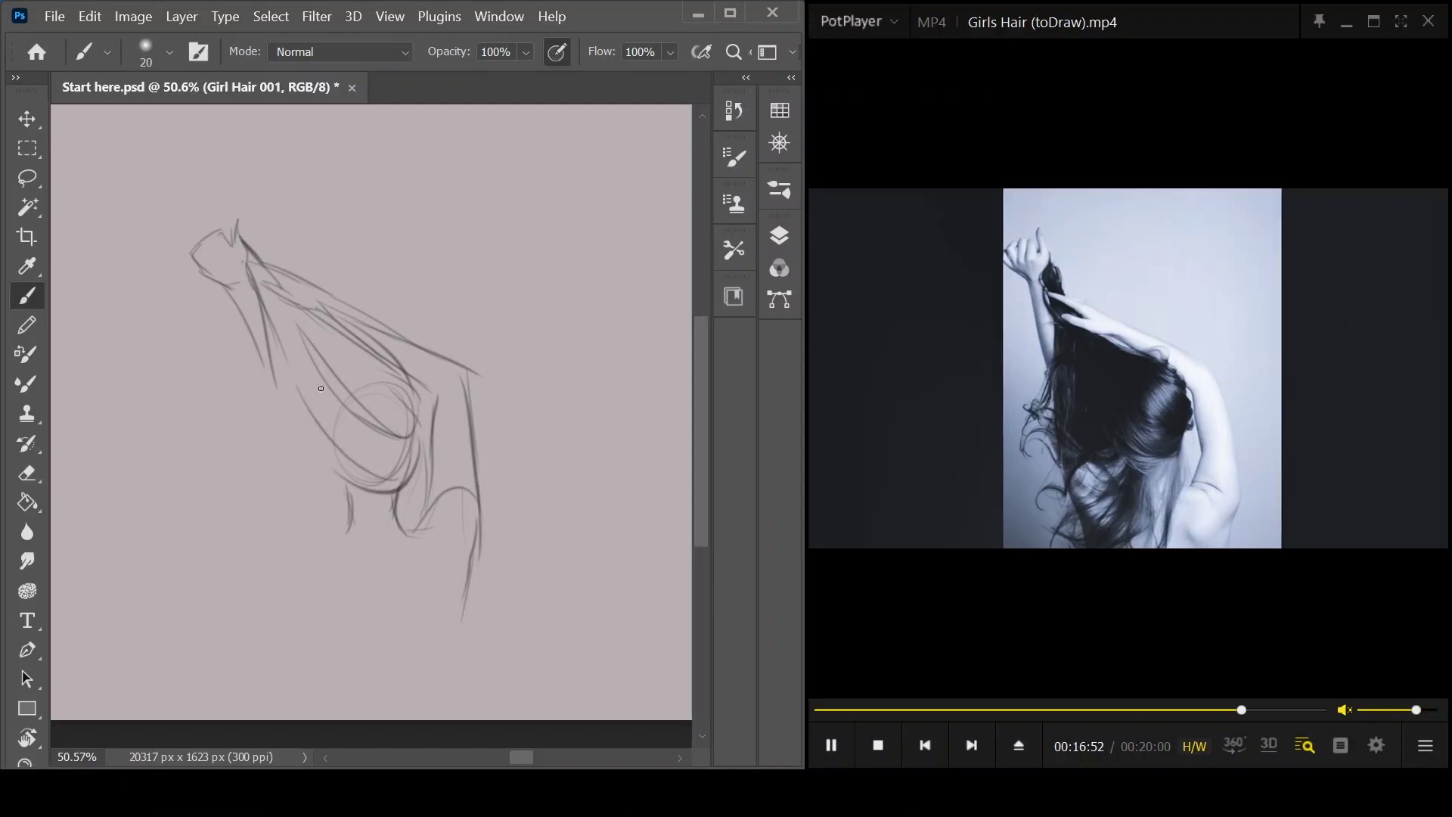
- Outline the loose hair curving down from the nape and the curls flicking out on the left
mouse_move(389, 492)
mouse_down()
mouse_move(363, 600)
mouse_move(272, 608)
mouse_up()
mouse_move(372, 496)
mouse_down()
mouse_move(293, 598)
mouse_move(269, 538)
mouse_up()
mouse_move(350, 492)
mouse_down()
mouse_move(271, 495)
mouse_move(231, 596)
mouse_up()
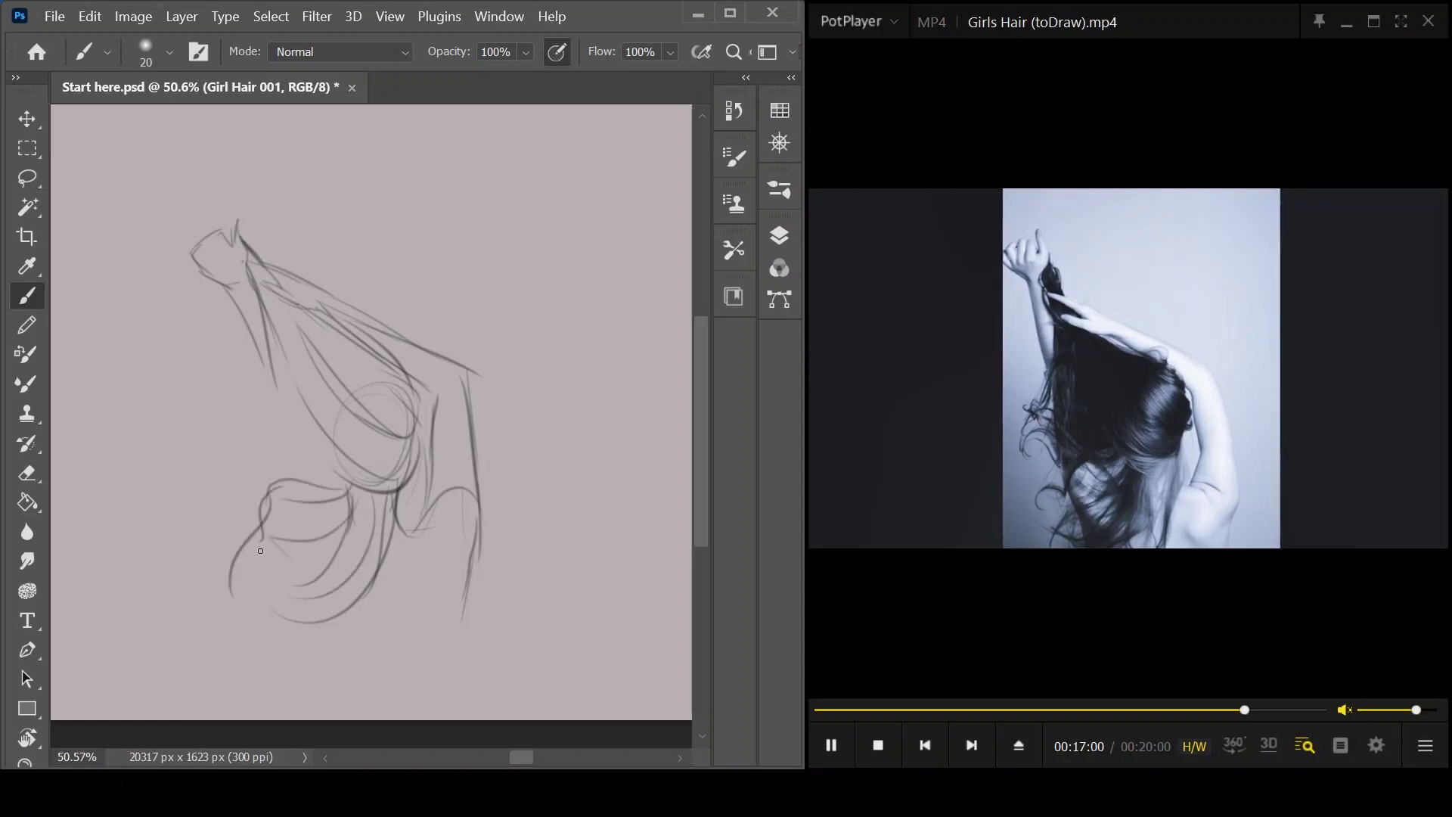
mouse_move(265, 366)
mouse_down()
mouse_move(218, 426)
mouse_move(215, 486)
mouse_up()
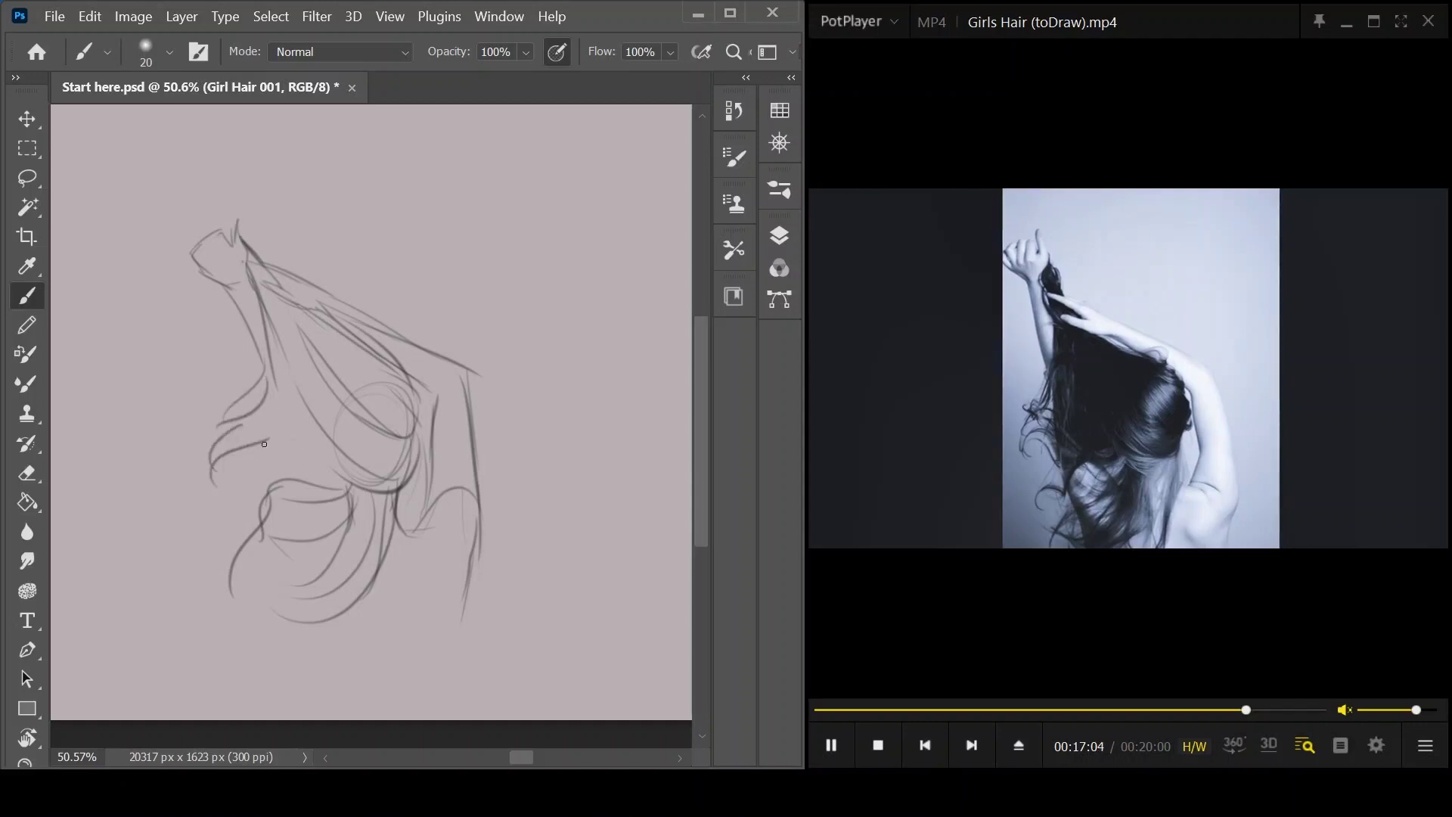
- Fill the pulled section of hair with long strands running from the fist towards the back of the head
drag(276, 330, 355, 455)
mouse_move(257, 295)
mouse_down()
mouse_move(397, 471)
mouse_move(372, 451)
mouse_up()
mouse_move(228, 238)
mouse_down()
mouse_move(224, 269)
mouse_move(224, 247)
mouse_move(282, 339)
mouse_up()
drag(252, 256, 325, 389)
drag(288, 310, 361, 409)
drag(322, 332, 363, 424)
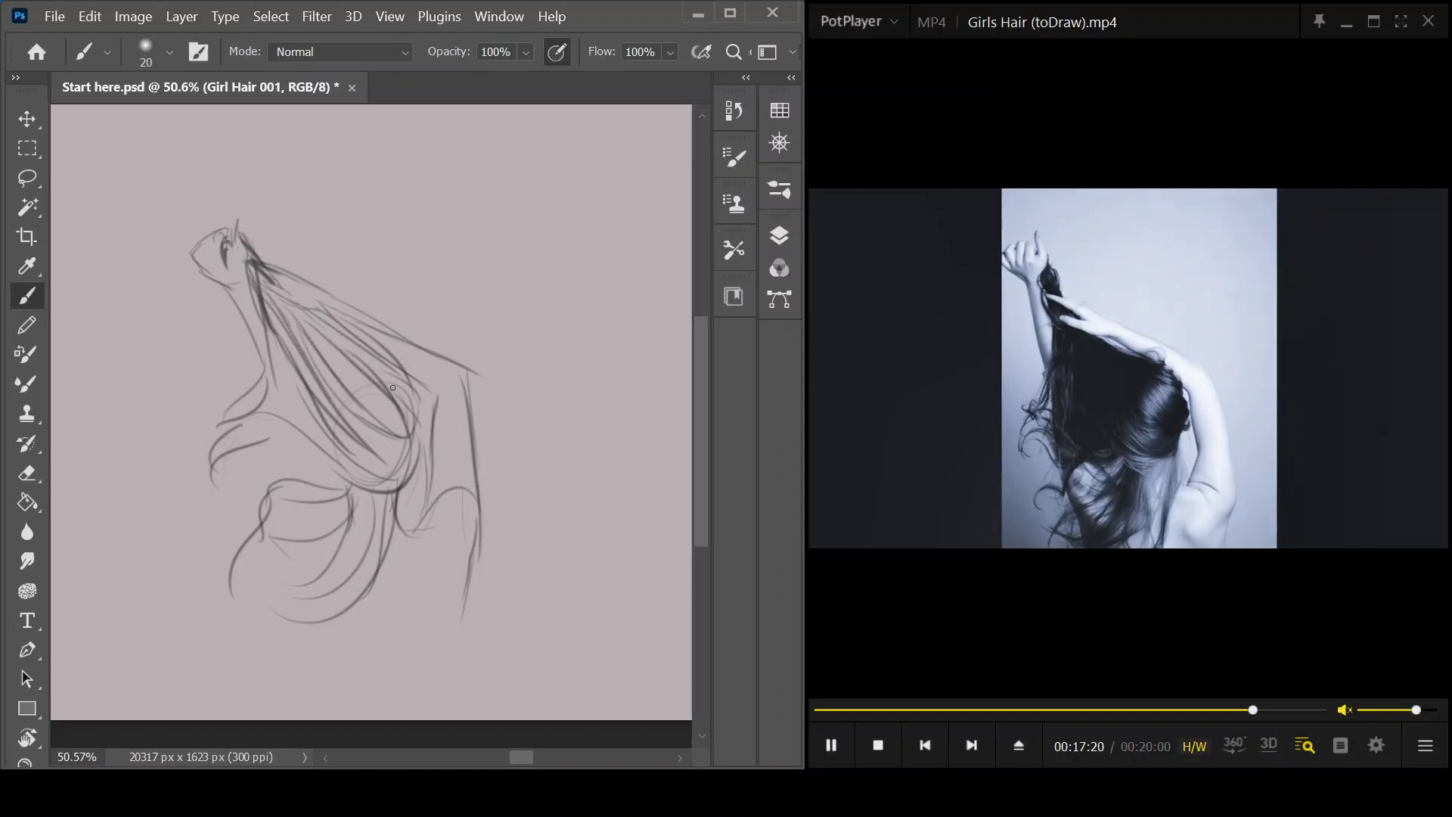
- Reinforce the hair contour around the back of the head and draw both sides of the torso
mouse_move(400, 375)
mouse_down()
mouse_move(420, 446)
mouse_move(405, 479)
mouse_move(341, 488)
mouse_move(292, 473)
mouse_up()
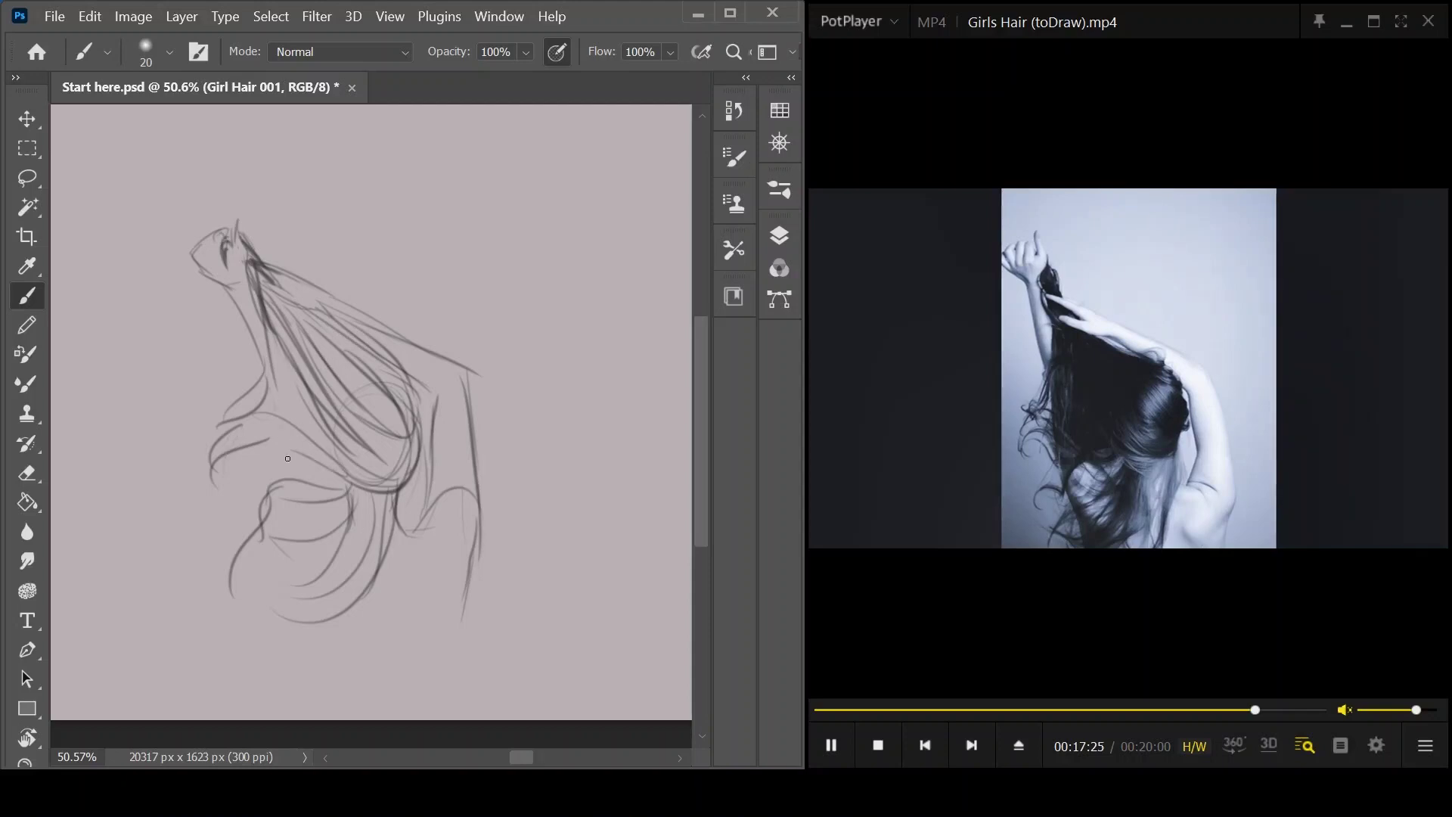
drag(227, 286, 310, 561)
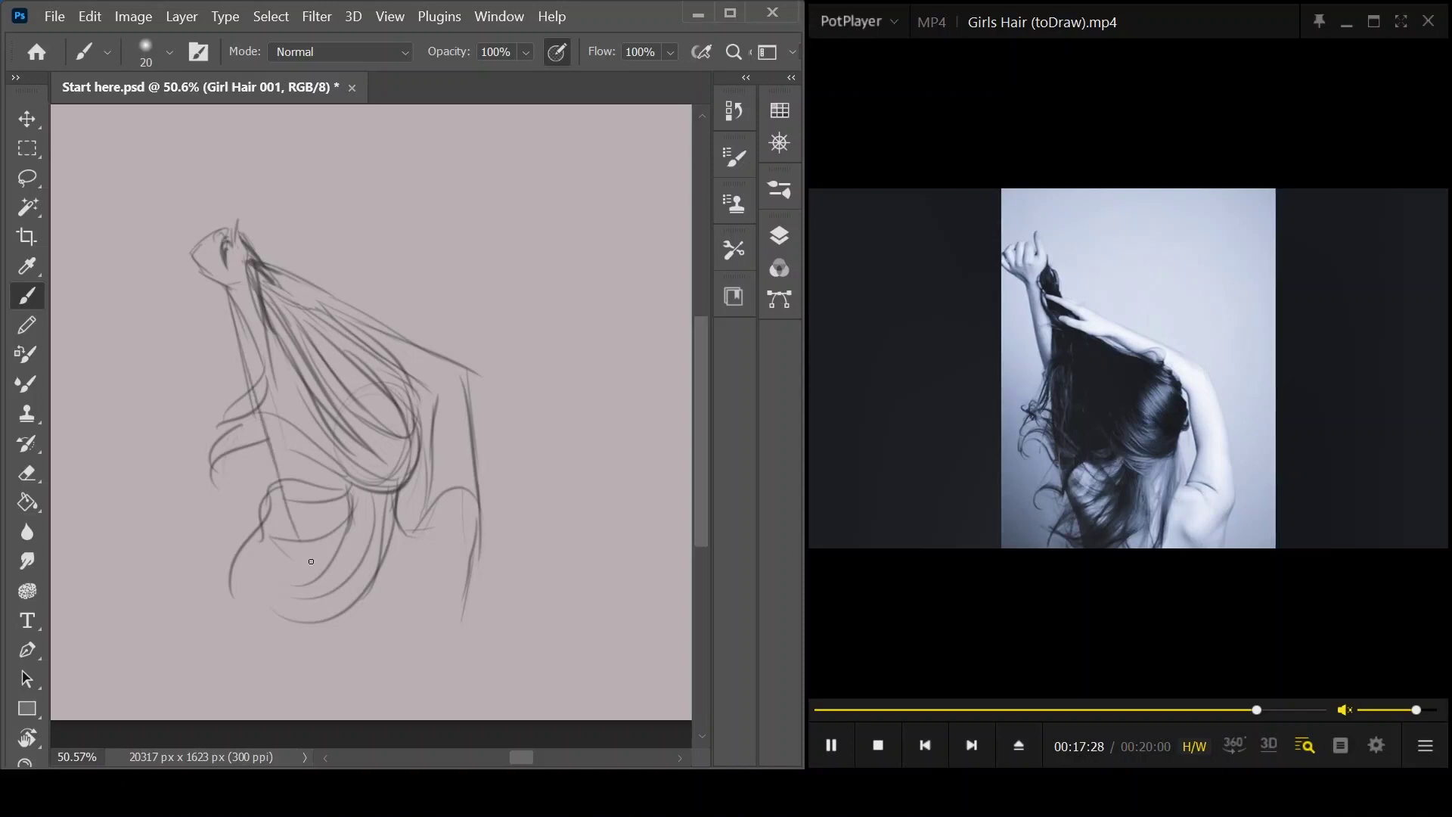
drag(281, 512, 338, 662)
drag(475, 580, 461, 673)
- Add long strands along the left edge of the pulled hair, continuing into the loose curls below
drag(257, 402, 344, 478)
drag(242, 285, 298, 446)
drag(253, 288, 337, 476)
mouse_move(271, 355)
mouse_down()
mouse_move(363, 475)
mouse_move(243, 447)
mouse_move(322, 462)
mouse_move(255, 456)
mouse_move(338, 493)
mouse_move(305, 564)
mouse_up()
- Thicken the loose hair below the nape with curved strands and long tapering locks down the back
mouse_move(370, 493)
mouse_down()
mouse_move(322, 595)
mouse_move(297, 602)
mouse_up()
mouse_move(384, 509)
mouse_down()
mouse_move(273, 620)
mouse_move(304, 614)
mouse_up()
drag(406, 632, 418, 472)
drag(421, 527, 369, 663)
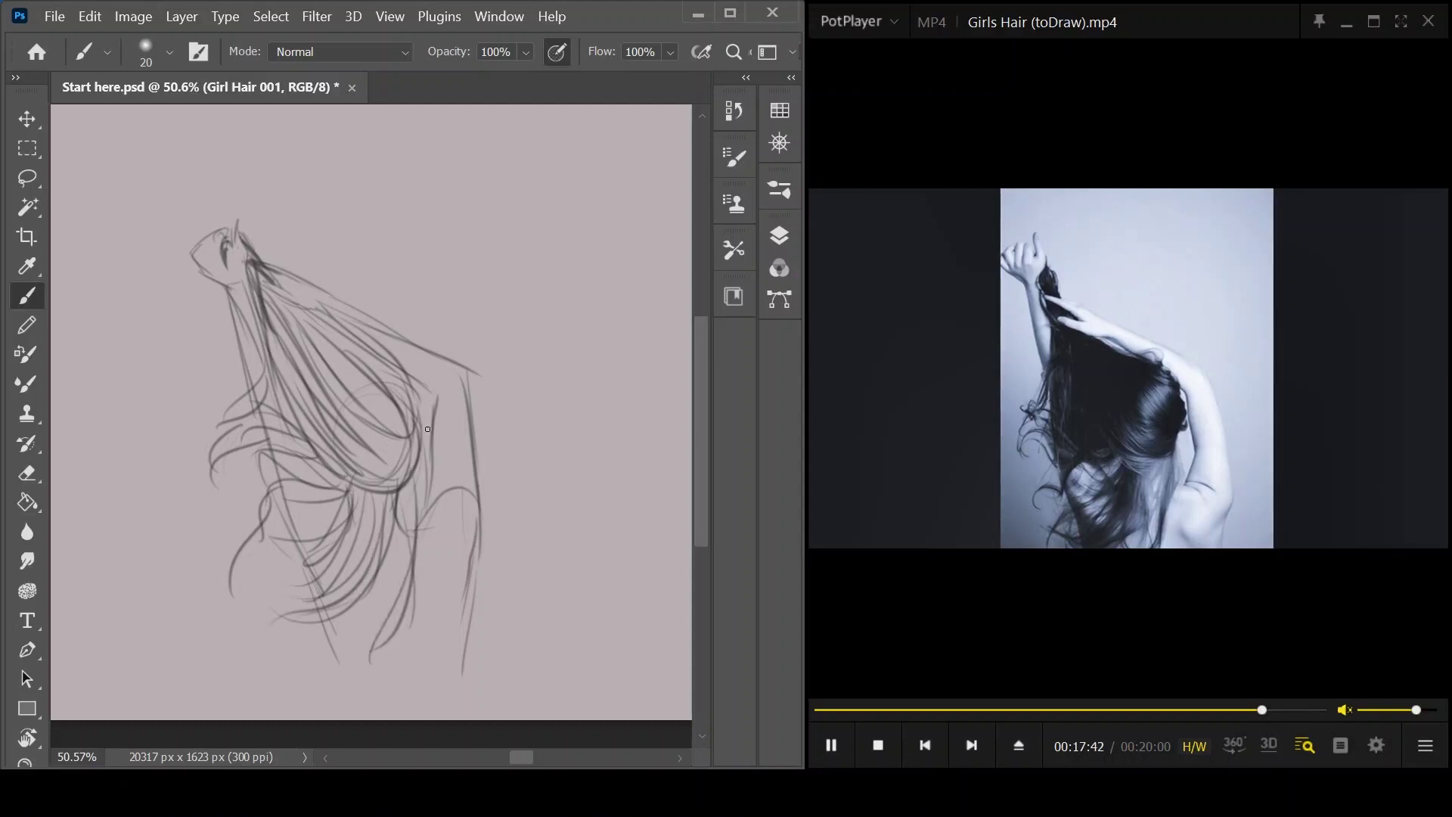
- Darken the contour at the back of the head and add fine strands across the pulled hair and below the fist
drag(423, 457, 395, 495)
drag(350, 404, 415, 441)
drag(318, 375, 410, 440)
drag(345, 351, 418, 416)
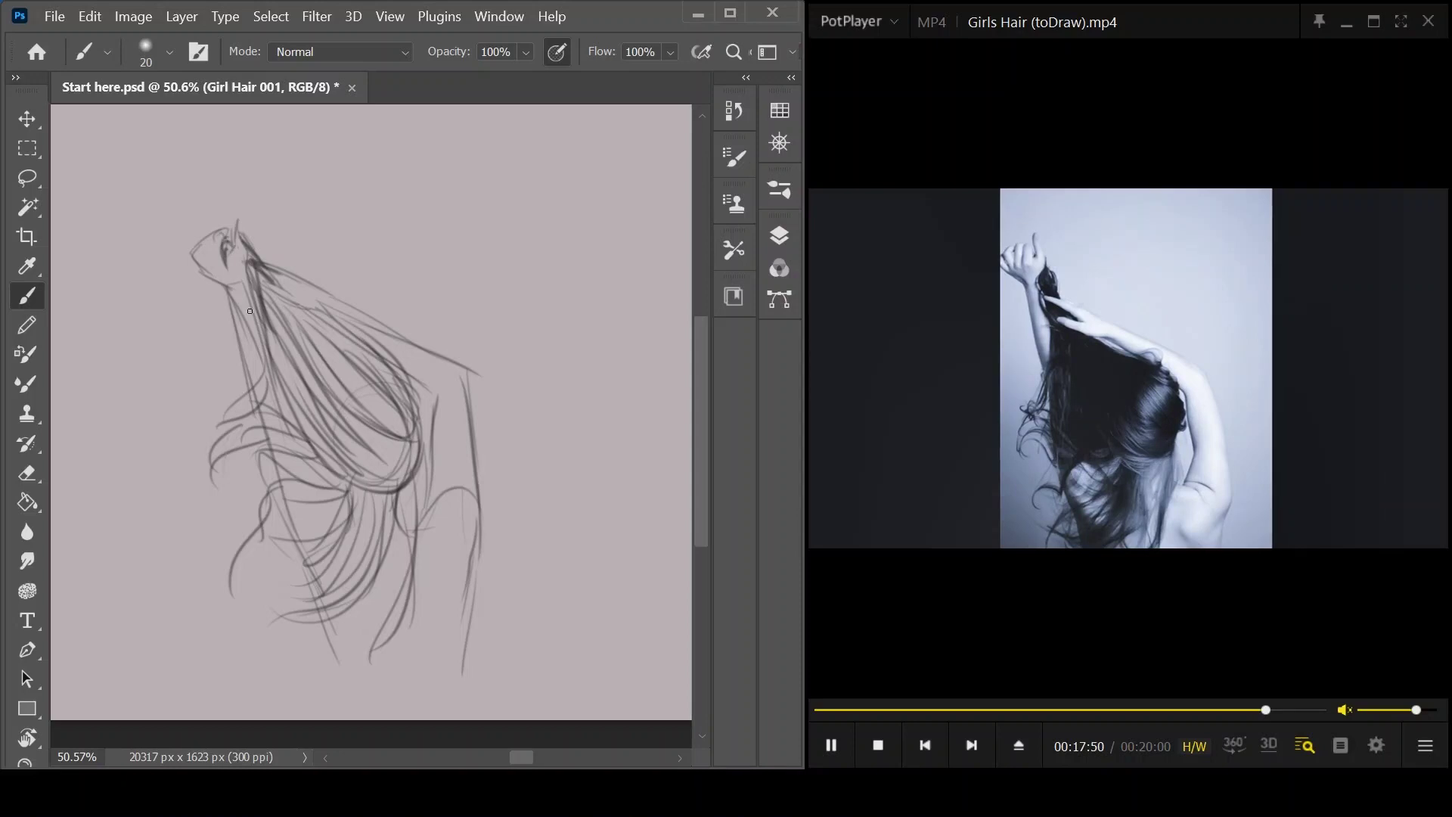
drag(256, 329, 326, 428)
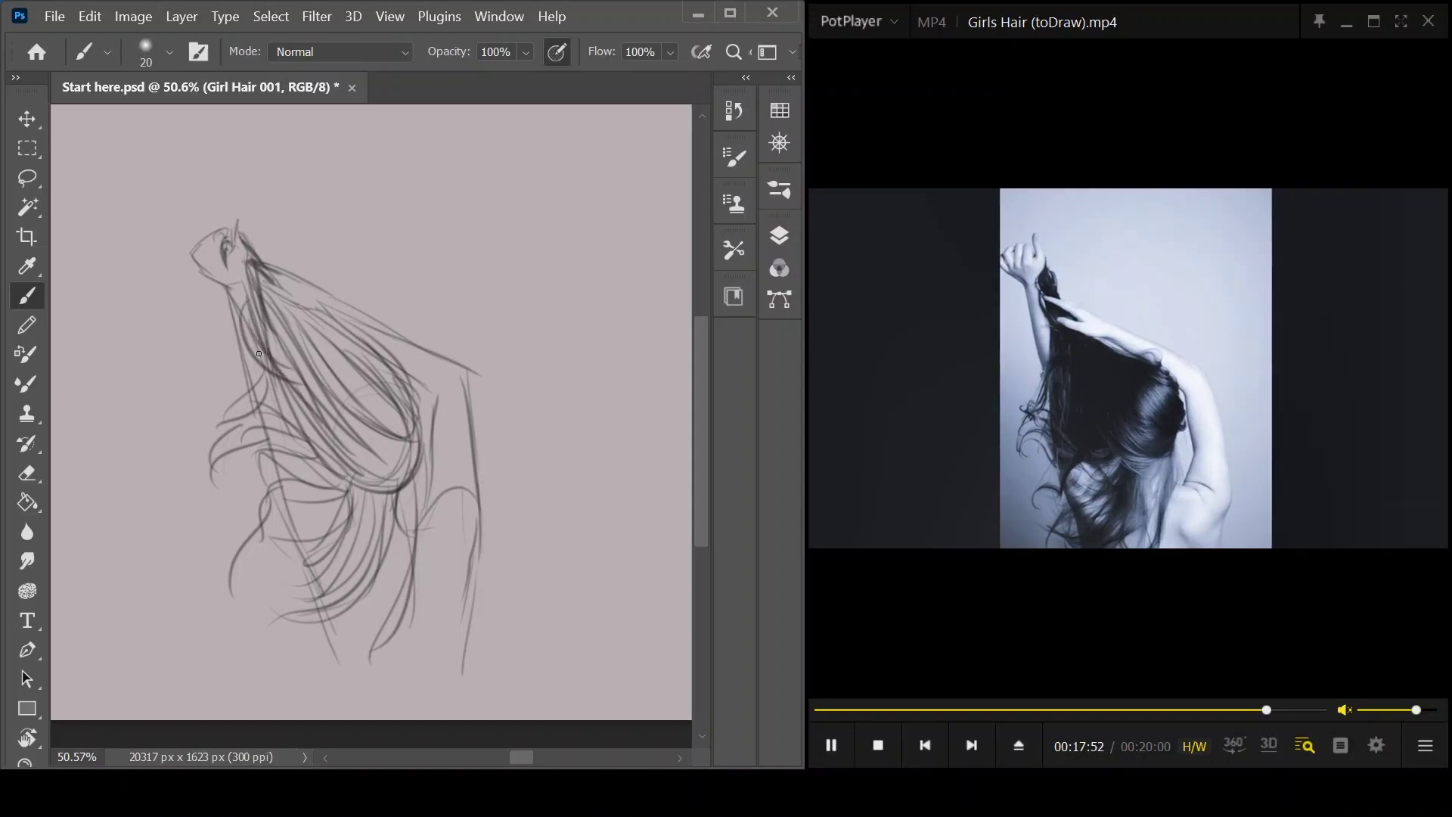
- Darken the curls below the fist and add flowing strands across the pulled hair and the back of the head
mouse_move(296, 371)
mouse_down()
mouse_move(244, 401)
mouse_move(223, 439)
mouse_up()
mouse_move(266, 390)
mouse_down()
mouse_move(221, 452)
mouse_move(224, 480)
mouse_up()
mouse_move(323, 496)
mouse_down()
mouse_move(219, 470)
mouse_move(340, 490)
mouse_move(328, 465)
mouse_up()
drag(378, 490, 297, 393)
drag(279, 339, 325, 436)
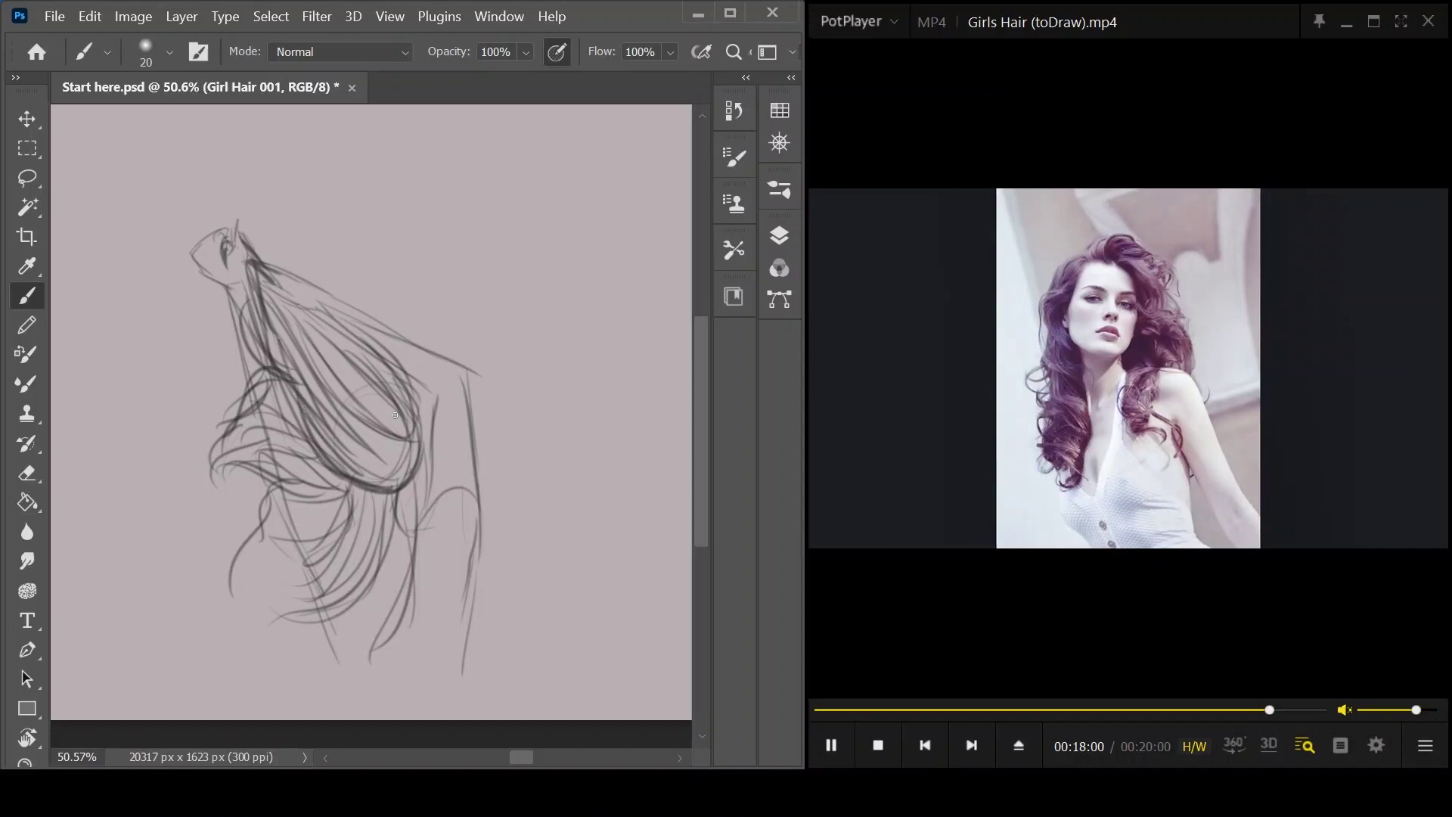
- Sketch the next woman's tilted head on the blank canvas area, with a centre line and light eyes, brows, nose and lips
mouse_move(560, 489)
mouse_down()
mouse_move(573, 509)
mouse_move(401, 509)
mouse_up()
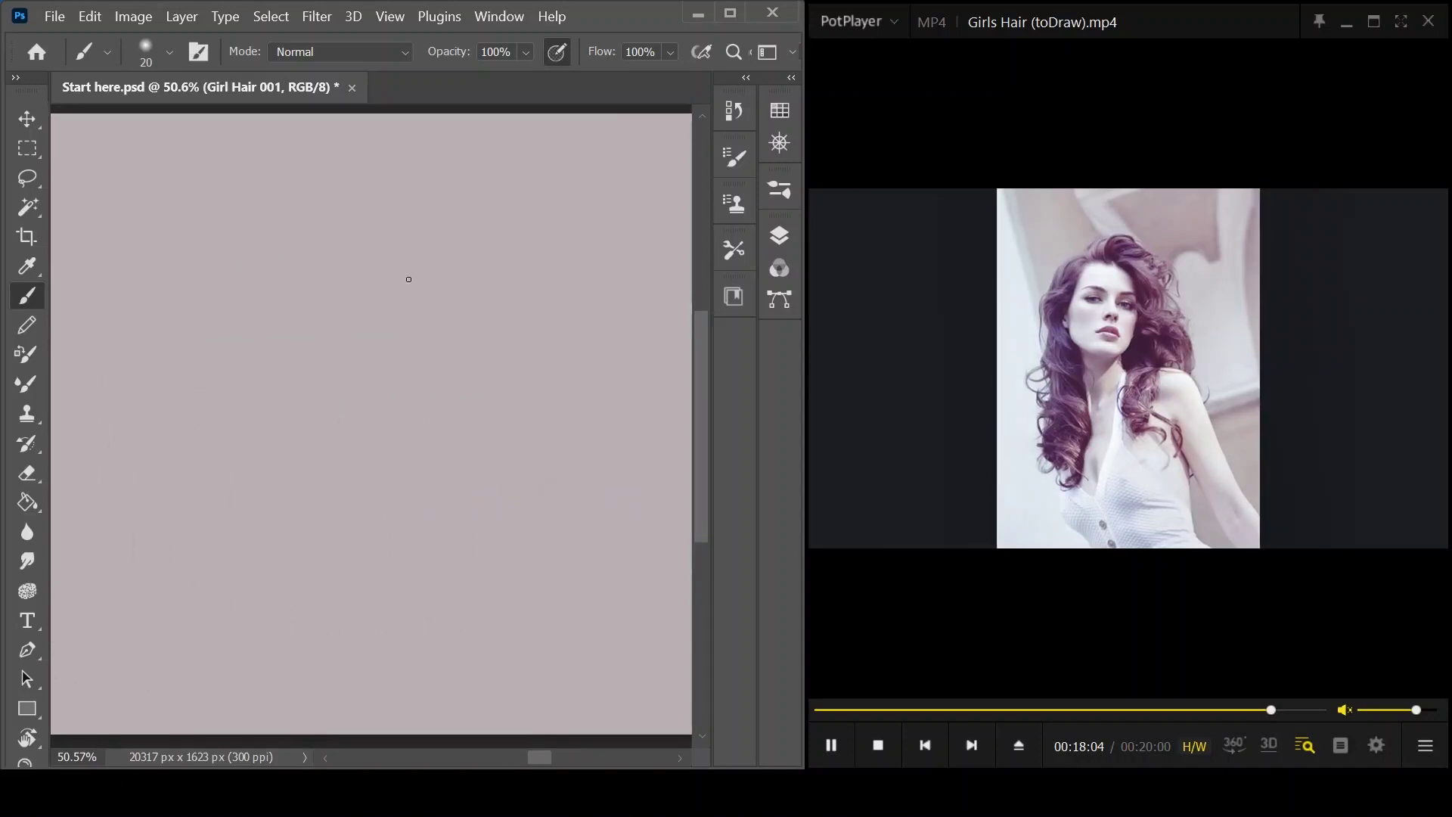
mouse_move(377, 357)
mouse_down()
mouse_move(337, 328)
mouse_move(387, 361)
mouse_move(428, 265)
mouse_move(395, 357)
mouse_up()
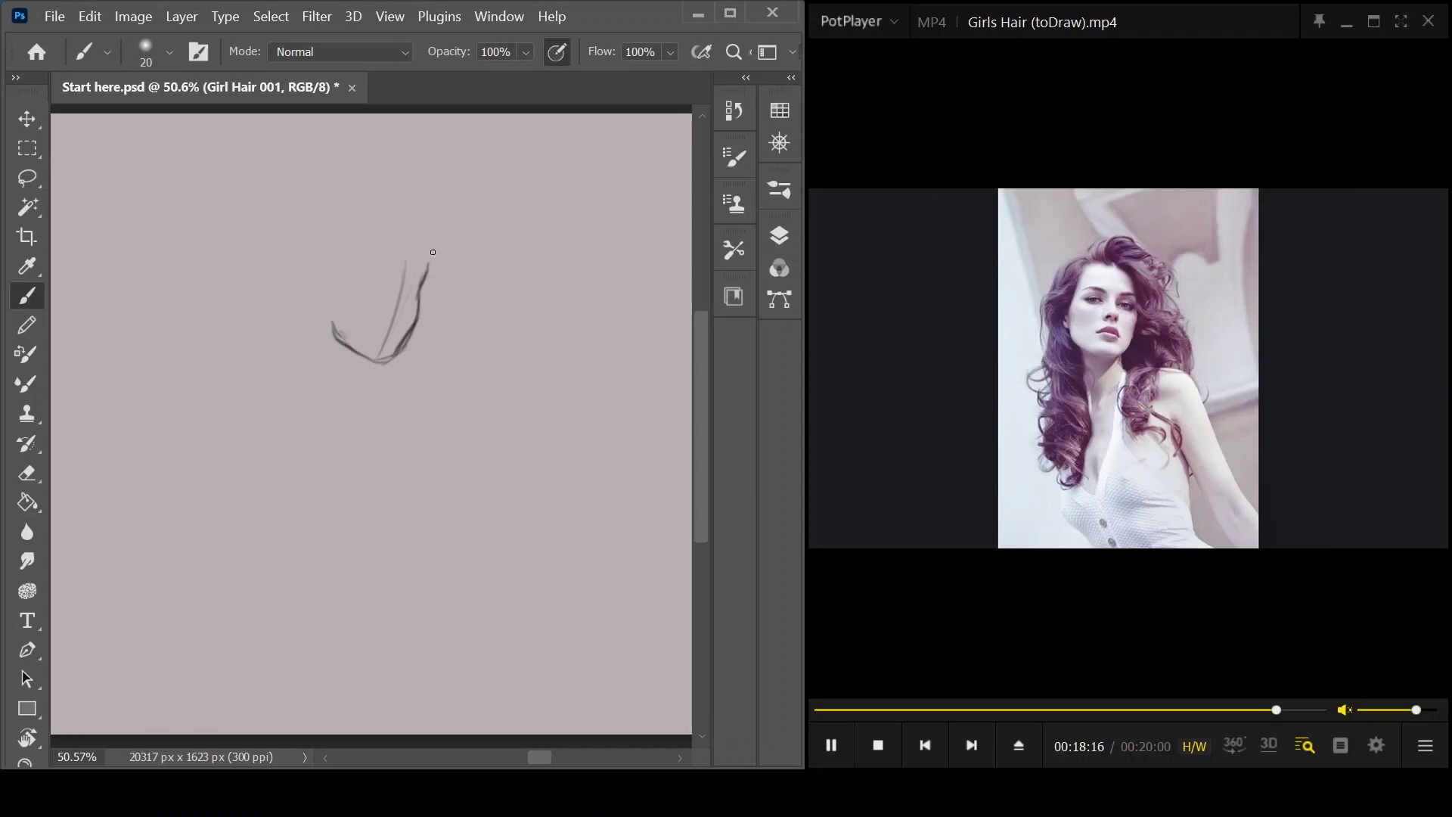
mouse_move(429, 261)
mouse_down()
mouse_move(375, 229)
mouse_move(338, 252)
mouse_move(372, 228)
mouse_move(334, 264)
mouse_up()
drag(347, 243, 332, 287)
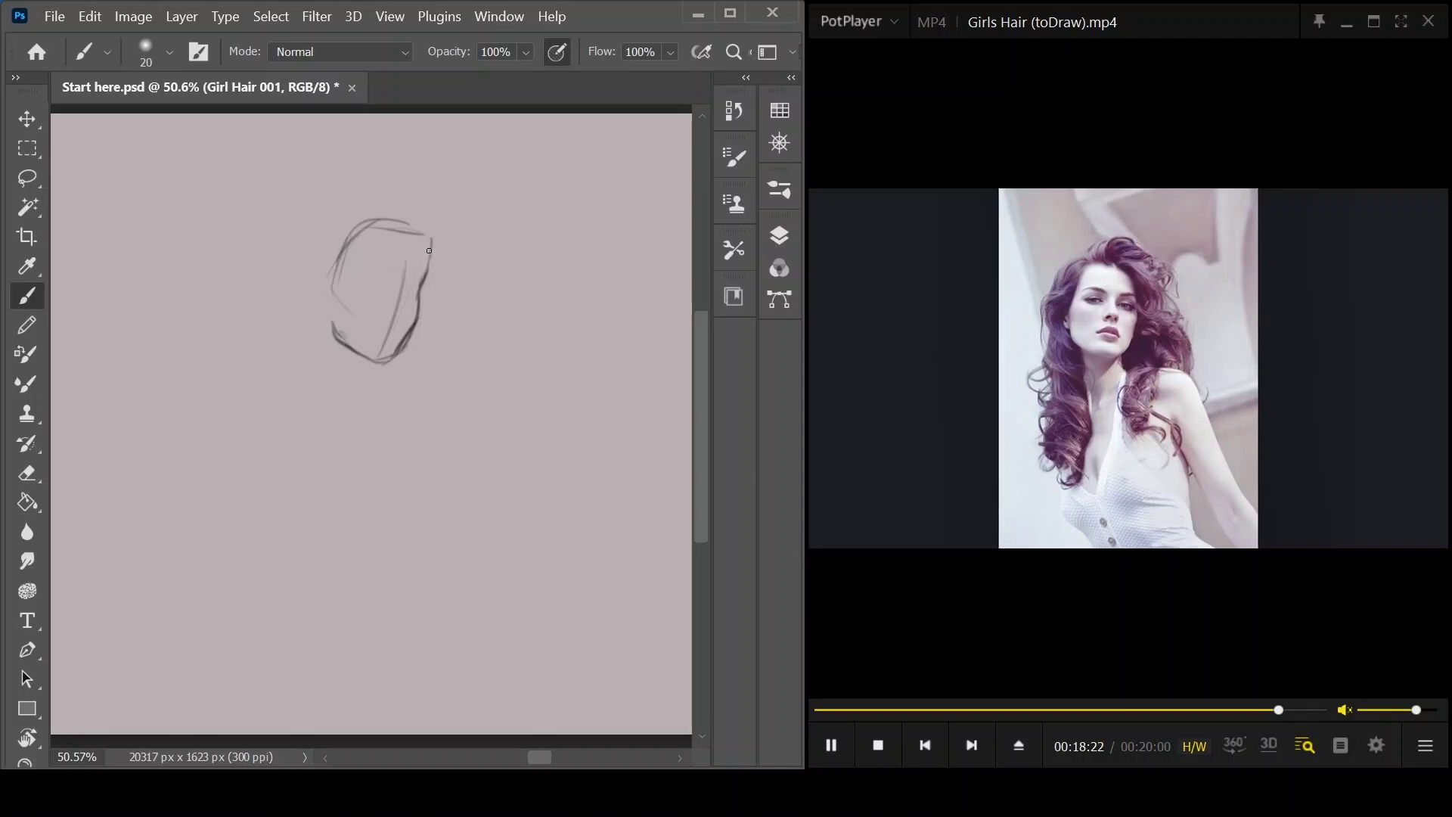
drag(374, 328, 397, 335)
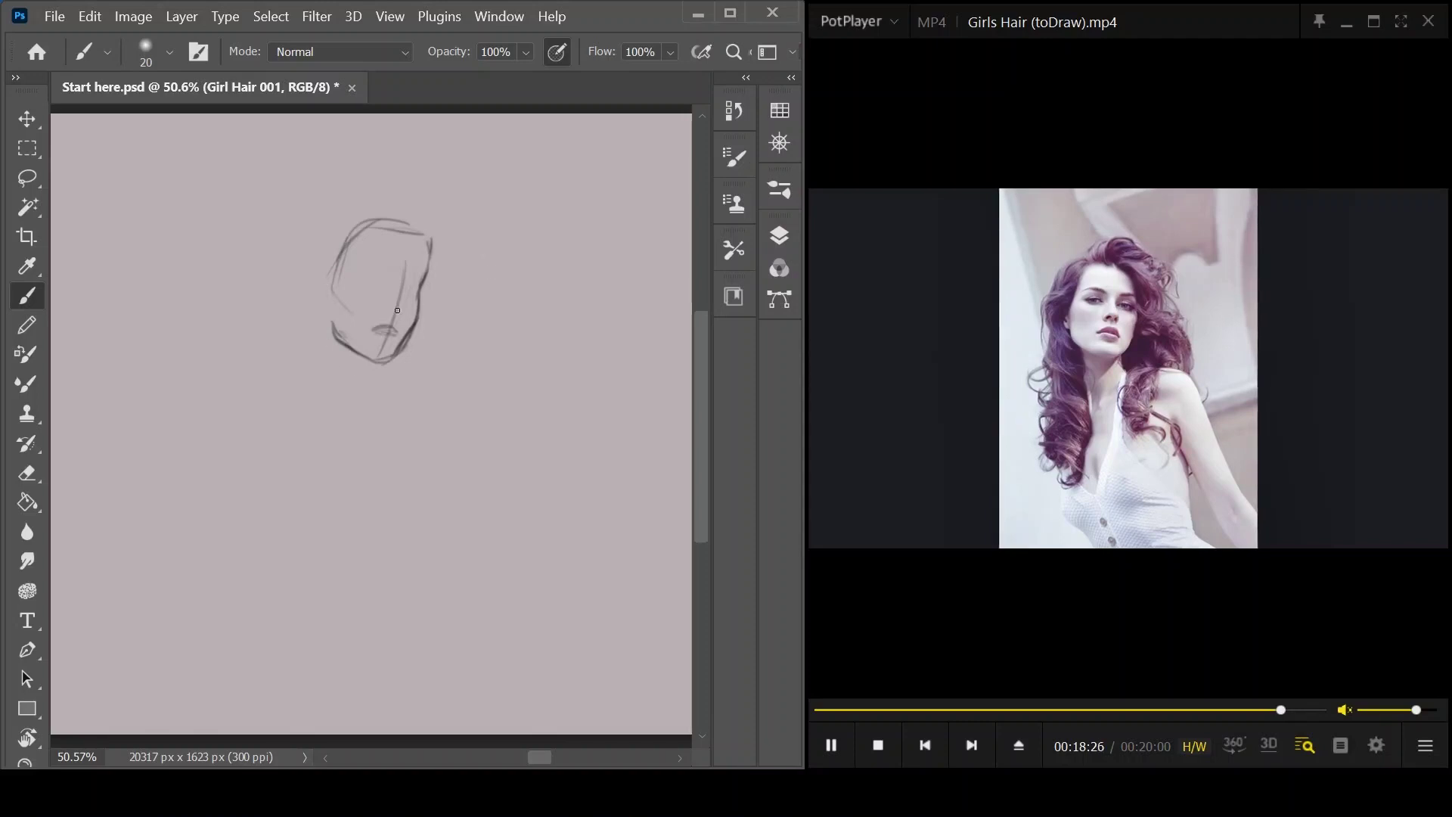
mouse_move(384, 307)
mouse_down()
mouse_move(413, 296)
mouse_move(364, 280)
mouse_move(387, 280)
mouse_move(366, 265)
mouse_move(416, 281)
mouse_move(419, 268)
mouse_up()
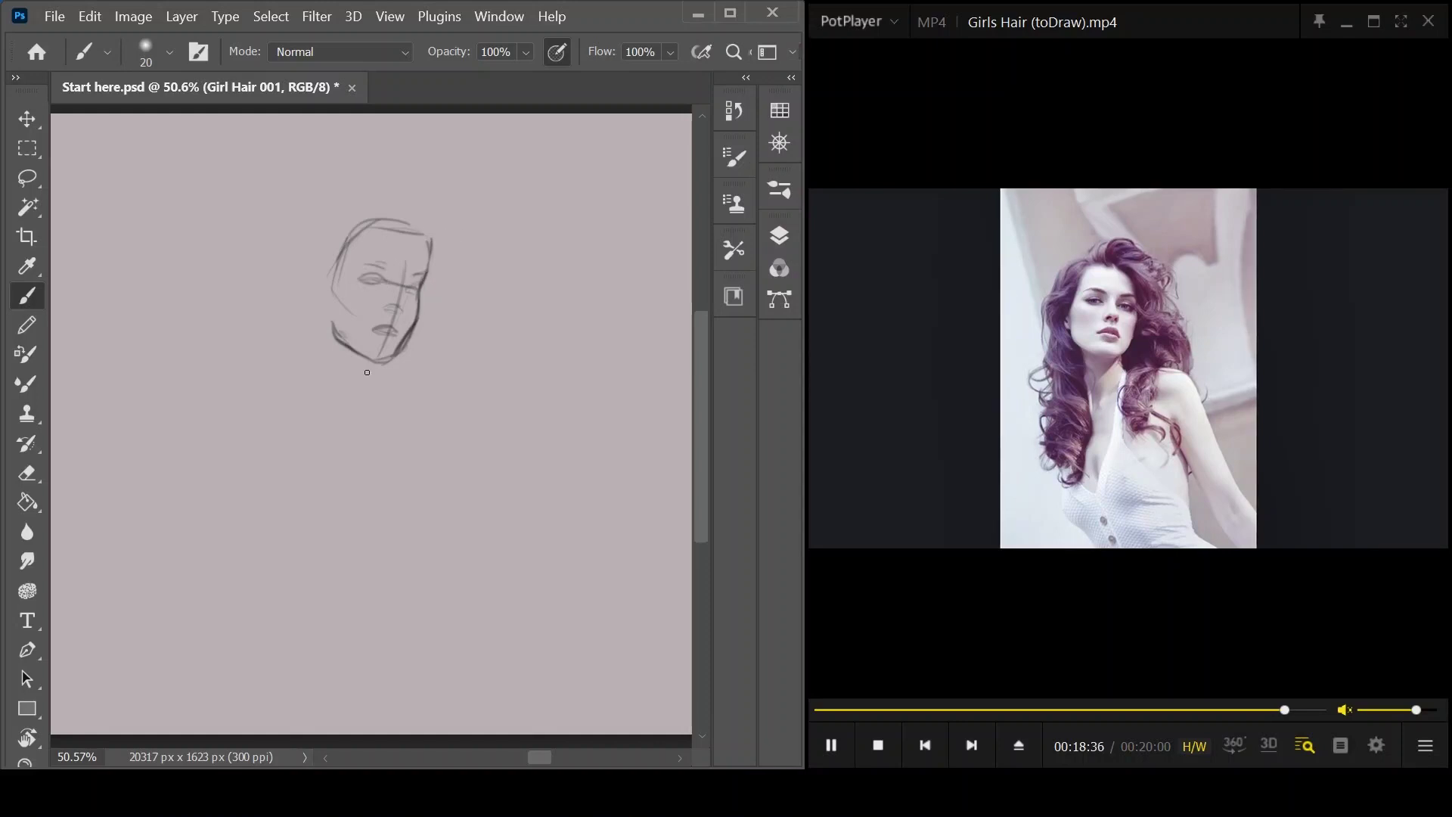
- Draw the neck, collarbone lines, both shoulders and the start of the upper arms below the head
mouse_move(337, 347)
mouse_down()
mouse_move(346, 395)
mouse_move(392, 368)
mouse_move(367, 433)
mouse_move(412, 385)
mouse_move(447, 389)
mouse_up()
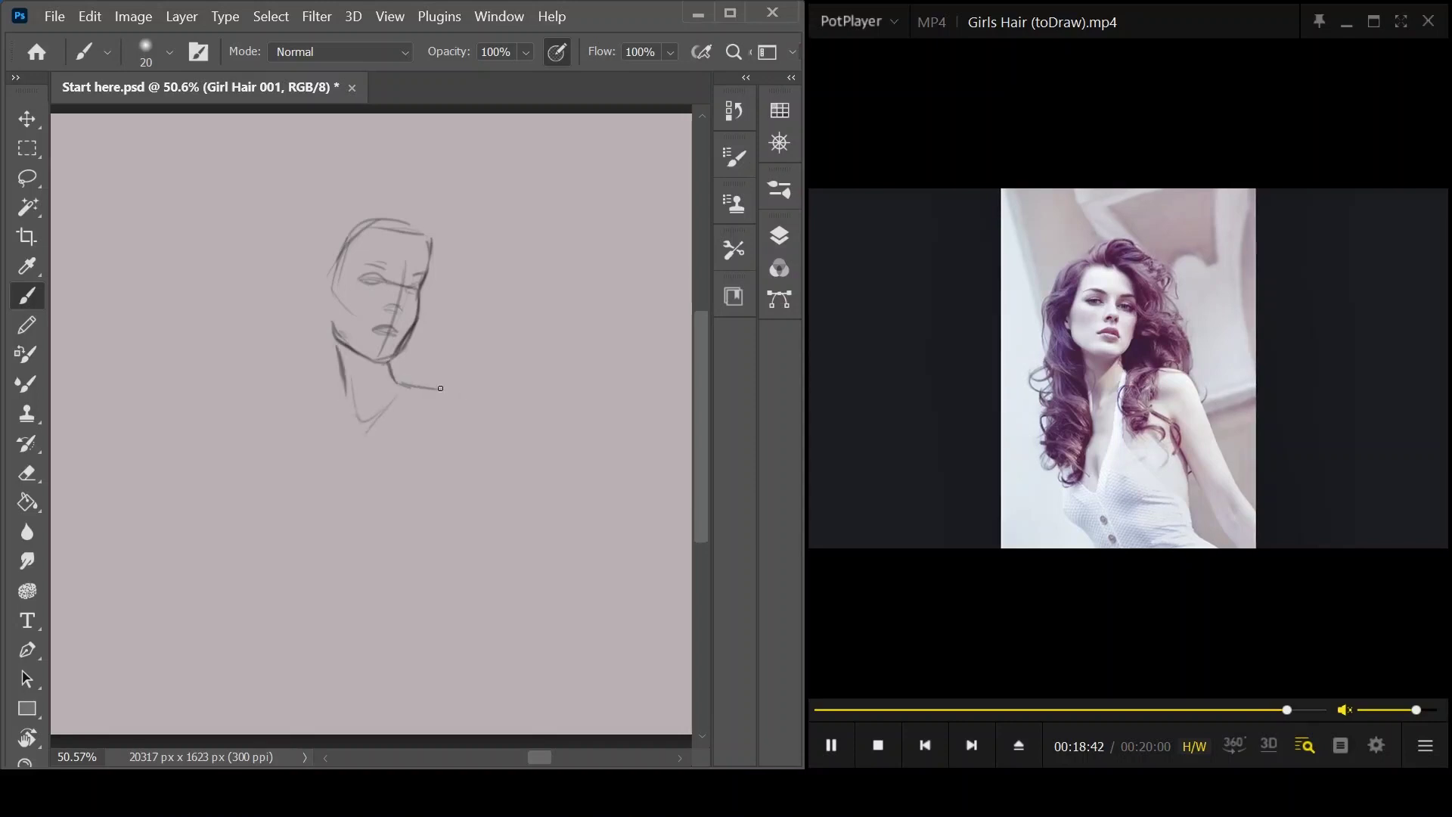
mouse_move(316, 388)
mouse_down()
mouse_move(342, 383)
mouse_move(281, 389)
mouse_move(278, 431)
mouse_up()
mouse_move(332, 383)
mouse_down()
mouse_move(286, 401)
mouse_move(274, 467)
mouse_up()
drag(470, 399, 499, 457)
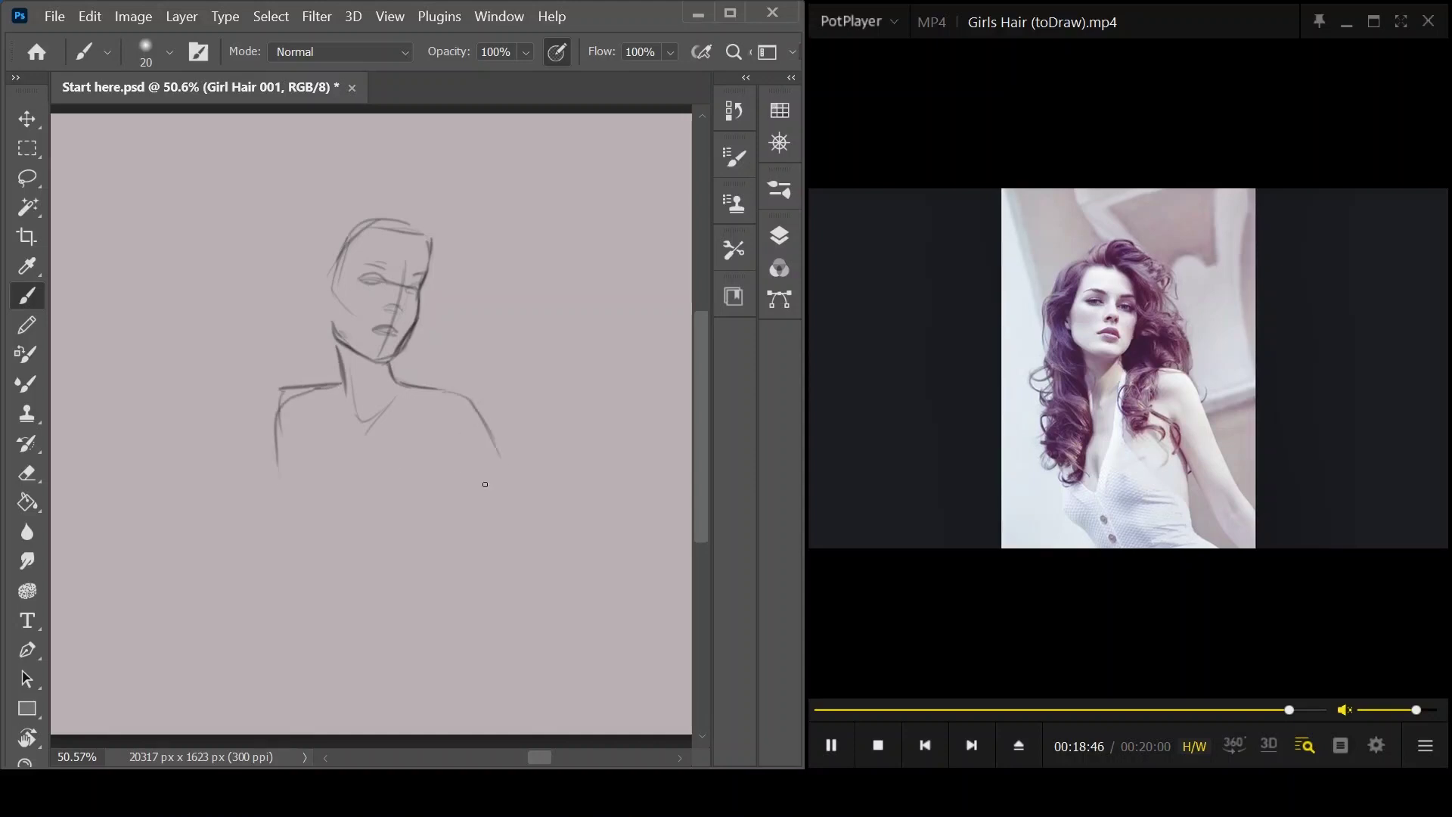
- Draw the torso with the deep V-neck top, bust curves and both sides of the waist
drag(272, 442, 292, 532)
mouse_move(307, 404)
mouse_down()
mouse_move(299, 523)
mouse_move(331, 578)
mouse_up()
mouse_move(305, 438)
mouse_down()
mouse_move(330, 510)
mouse_move(325, 497)
mouse_move(365, 537)
mouse_up()
drag(420, 433, 388, 496)
drag(442, 392, 379, 521)
mouse_move(426, 429)
mouse_down()
mouse_move(430, 523)
mouse_move(449, 529)
mouse_move(395, 558)
mouse_move(426, 531)
mouse_move(424, 564)
mouse_move(468, 558)
mouse_up()
drag(300, 520, 363, 640)
drag(462, 515, 455, 573)
drag(469, 508, 468, 614)
drag(462, 559, 470, 634)
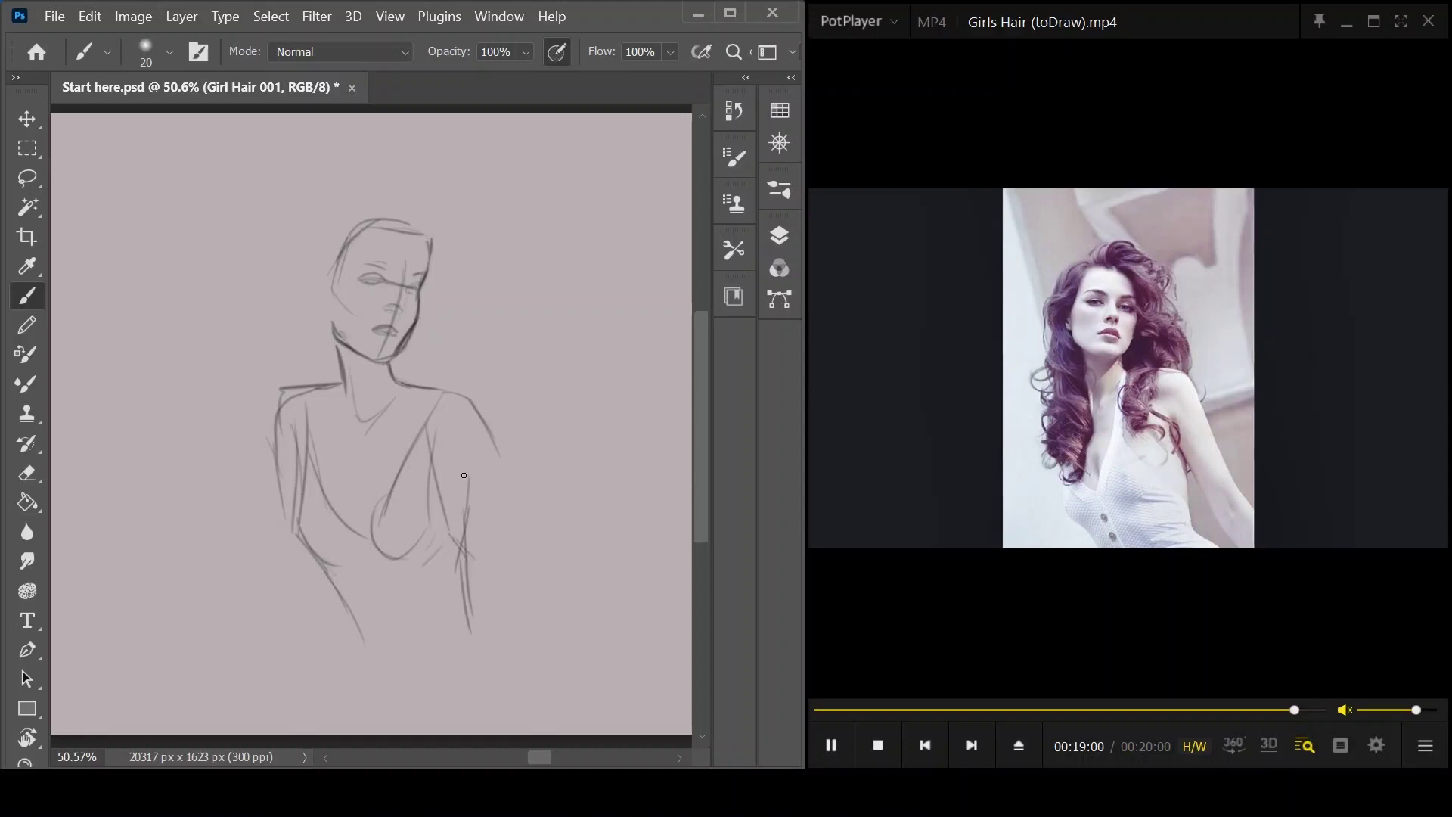
- Draw the inner and outer contours of the arm extending diagonally away from the body
drag(460, 466, 511, 559)
drag(488, 435, 536, 568)
mouse_move(522, 508)
mouse_down()
mouse_move(549, 571)
mouse_move(522, 574)
mouse_move(558, 626)
mouse_up()
drag(542, 564, 592, 651)
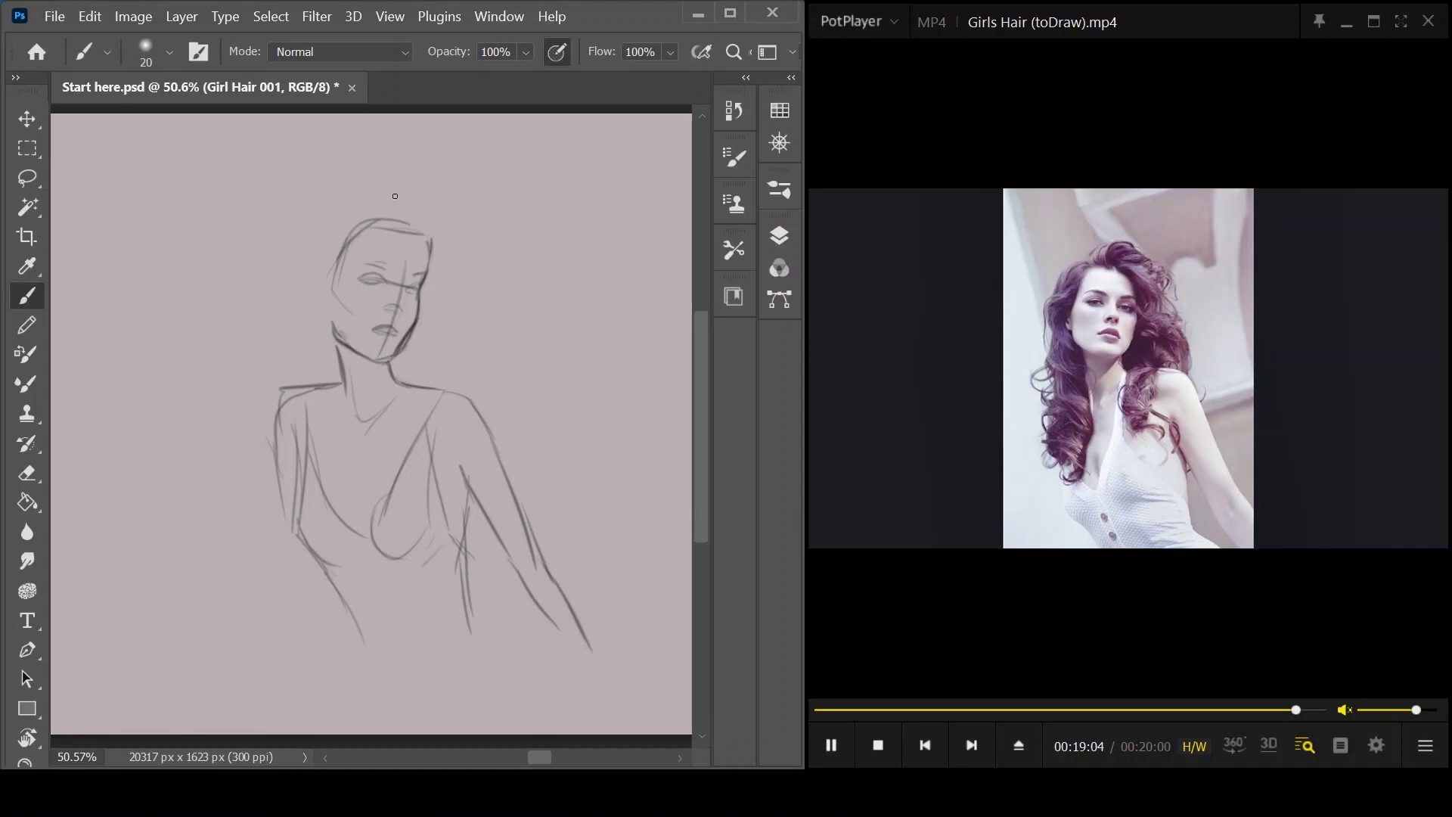
- Sketch the hair's crown and the wavy locks falling beside the face's near side to the chest
mouse_move(387, 216)
mouse_down()
mouse_move(419, 211)
mouse_move(402, 233)
mouse_move(437, 227)
mouse_move(403, 234)
mouse_move(447, 249)
mouse_move(415, 210)
mouse_move(375, 234)
mouse_move(396, 220)
mouse_move(312, 313)
mouse_up()
mouse_move(352, 238)
mouse_down()
mouse_move(308, 313)
mouse_move(361, 230)
mouse_move(307, 252)
mouse_move(309, 292)
mouse_move(286, 318)
mouse_move(328, 360)
mouse_up()
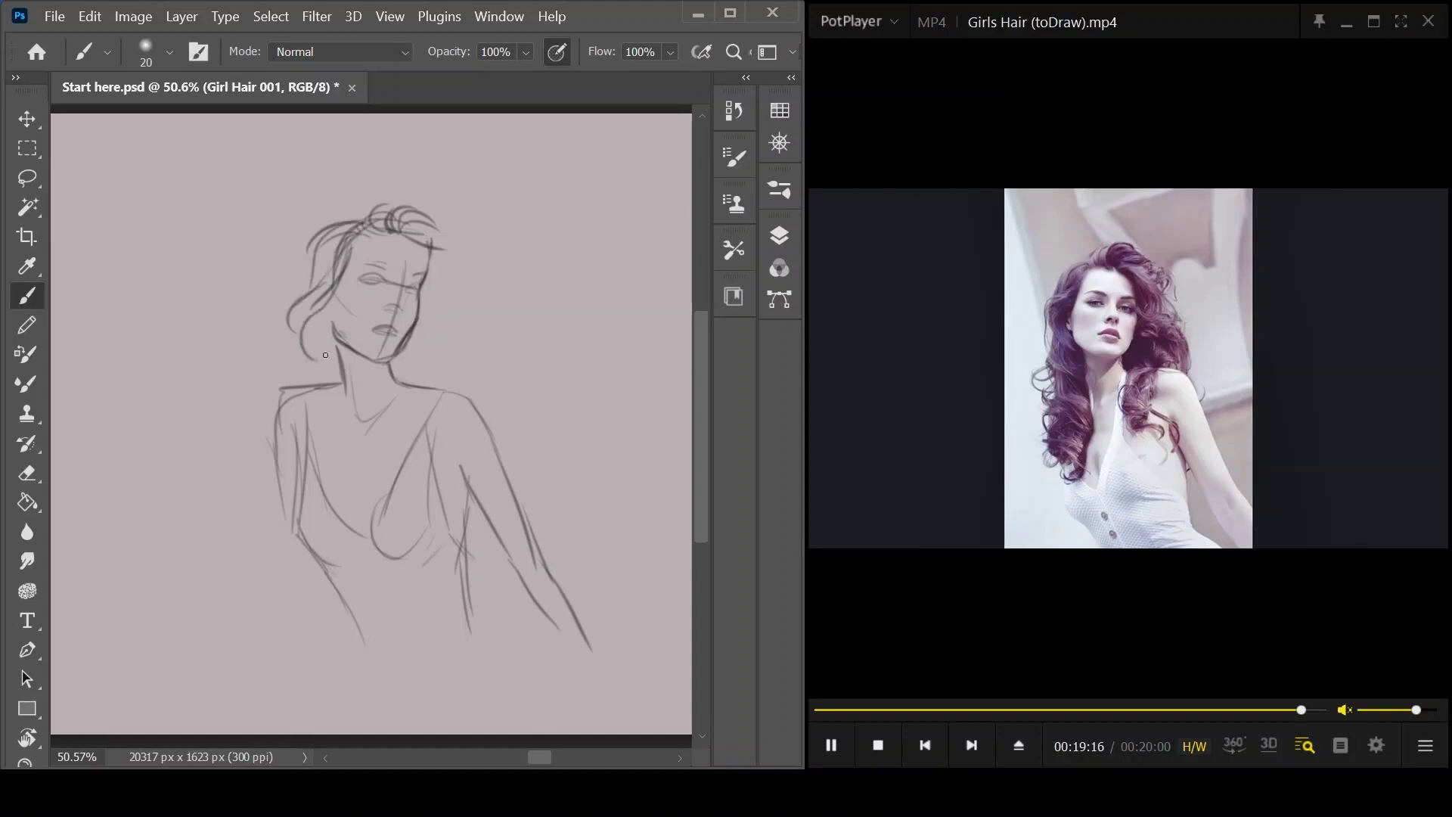
mouse_move(326, 305)
mouse_down()
mouse_move(313, 362)
mouse_move(344, 376)
mouse_up()
mouse_move(327, 311)
mouse_down()
mouse_move(324, 358)
mouse_move(323, 326)
mouse_move(333, 365)
mouse_move(307, 329)
mouse_move(291, 372)
mouse_up()
mouse_move(295, 352)
mouse_down()
mouse_move(350, 403)
mouse_move(307, 362)
mouse_move(346, 434)
mouse_move(303, 382)
mouse_move(350, 441)
mouse_move(315, 416)
mouse_move(305, 452)
mouse_up()
mouse_move(299, 399)
mouse_down()
mouse_move(348, 463)
mouse_move(347, 493)
mouse_up()
- Draw the voluminous wave on the face's far side and the curls falling over that shoulder
mouse_move(435, 240)
mouse_down()
mouse_move(458, 288)
mouse_move(424, 249)
mouse_move(427, 311)
mouse_up()
mouse_move(435, 222)
mouse_down()
mouse_move(459, 250)
mouse_move(418, 231)
mouse_move(467, 285)
mouse_move(483, 271)
mouse_move(451, 271)
mouse_move(476, 373)
mouse_up()
mouse_move(470, 312)
mouse_down()
mouse_move(447, 363)
mouse_move(404, 386)
mouse_move(417, 390)
mouse_move(393, 431)
mouse_move(437, 442)
mouse_move(424, 480)
mouse_up()
drag(437, 399, 465, 448)
drag(460, 428, 442, 469)
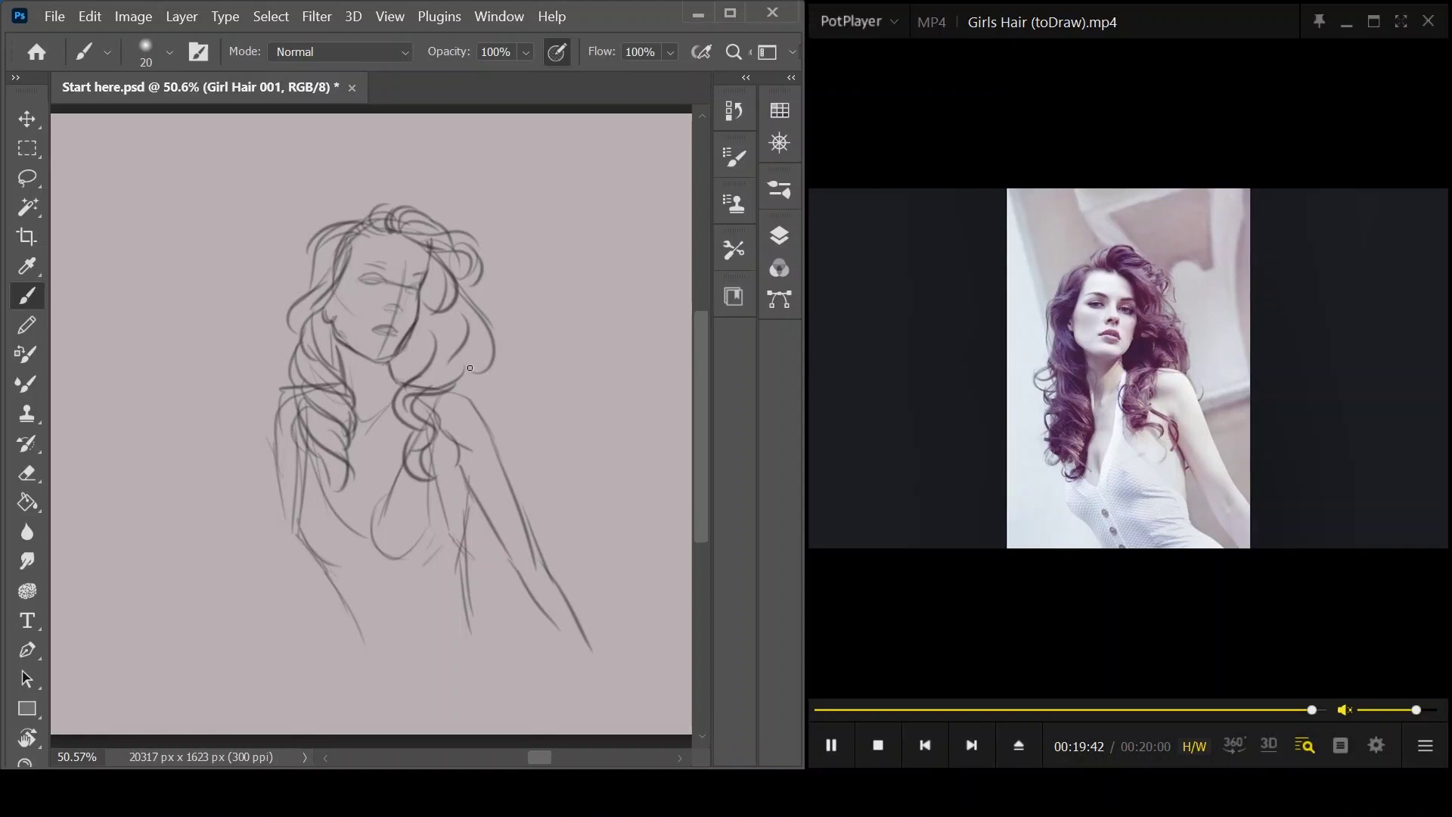
- Close the wave's lower edge above the shoulder and add short strands between the jaw and the shoulder curls
drag(450, 398, 489, 371)
drag(391, 358, 406, 384)
drag(403, 353, 408, 380)
drag(416, 330, 415, 371)
drag(432, 318, 426, 369)
- Thicken the outer hair contours on both sides of the head and darken the swept waves over the forehead
drag(324, 242, 276, 352)
mouse_move(325, 293)
mouse_down()
mouse_move(264, 414)
mouse_move(307, 461)
mouse_up()
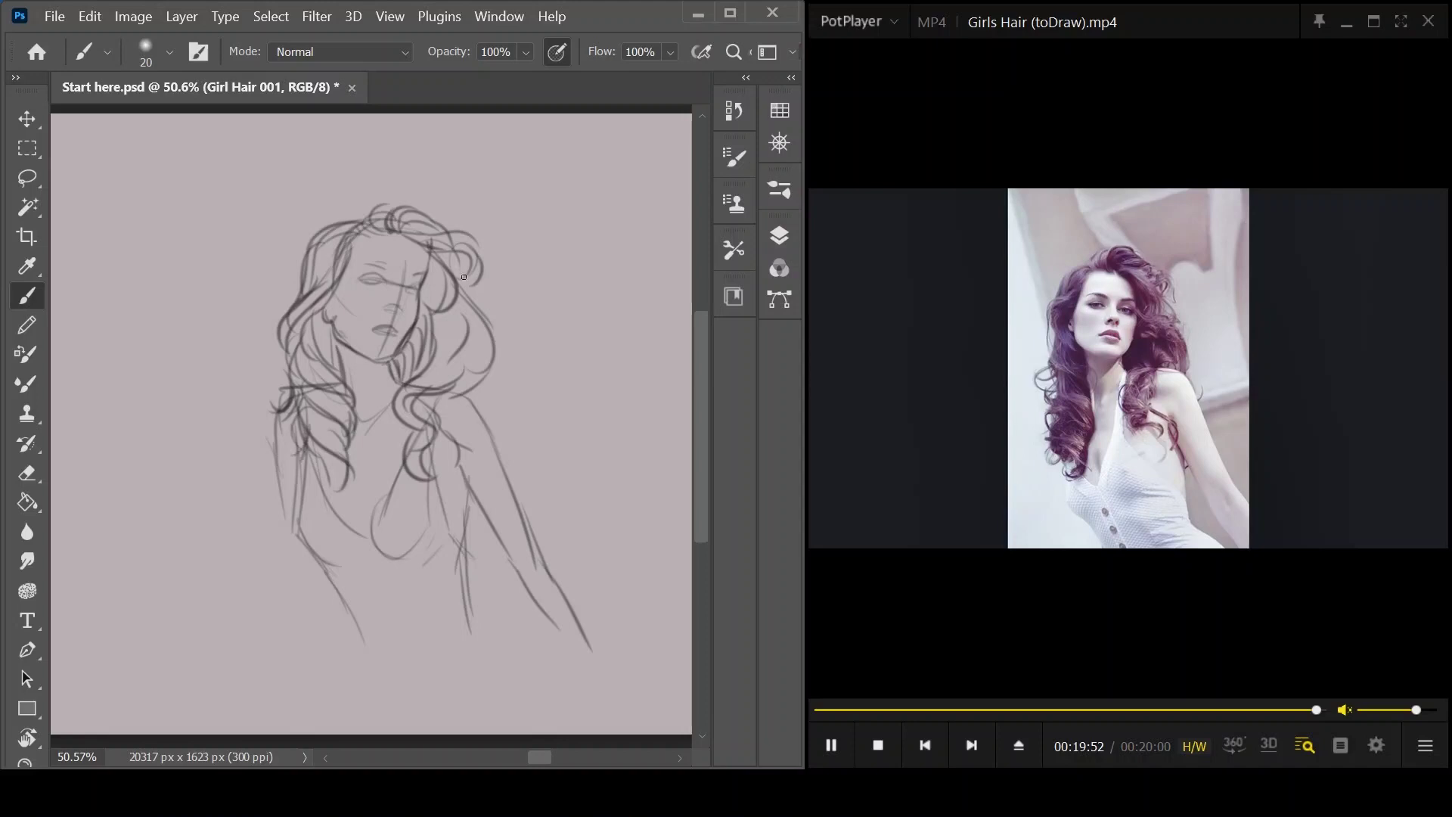
mouse_move(372, 226)
mouse_down()
mouse_move(434, 200)
mouse_move(425, 209)
mouse_move(486, 278)
mouse_move(426, 271)
mouse_move(447, 314)
mouse_move(427, 304)
mouse_move(478, 380)
mouse_up()
drag(454, 389, 446, 353)
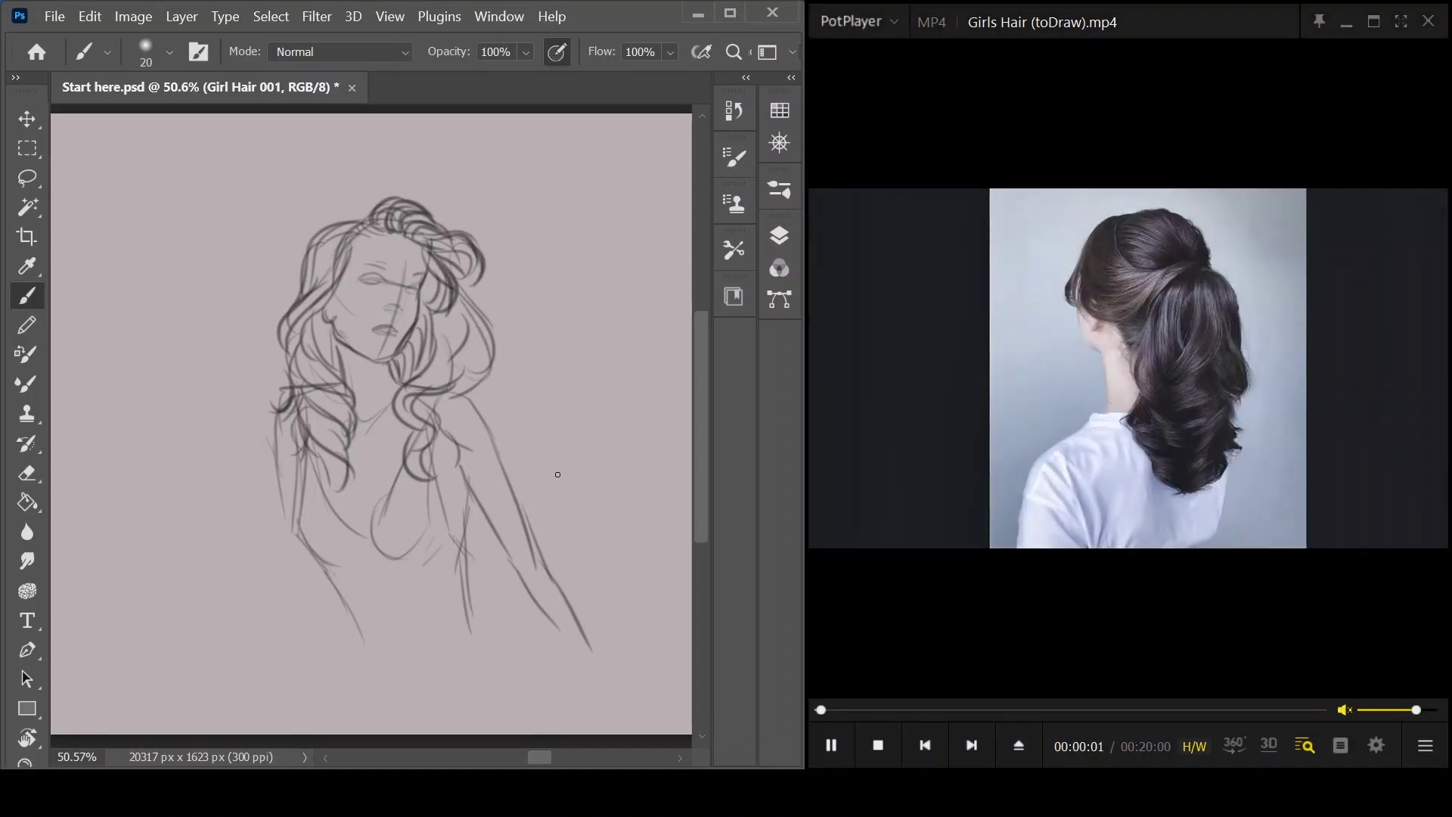
- Darken the V-neckline and the bust-side edge of the woman's top
drag(608, 503, 587, 499)
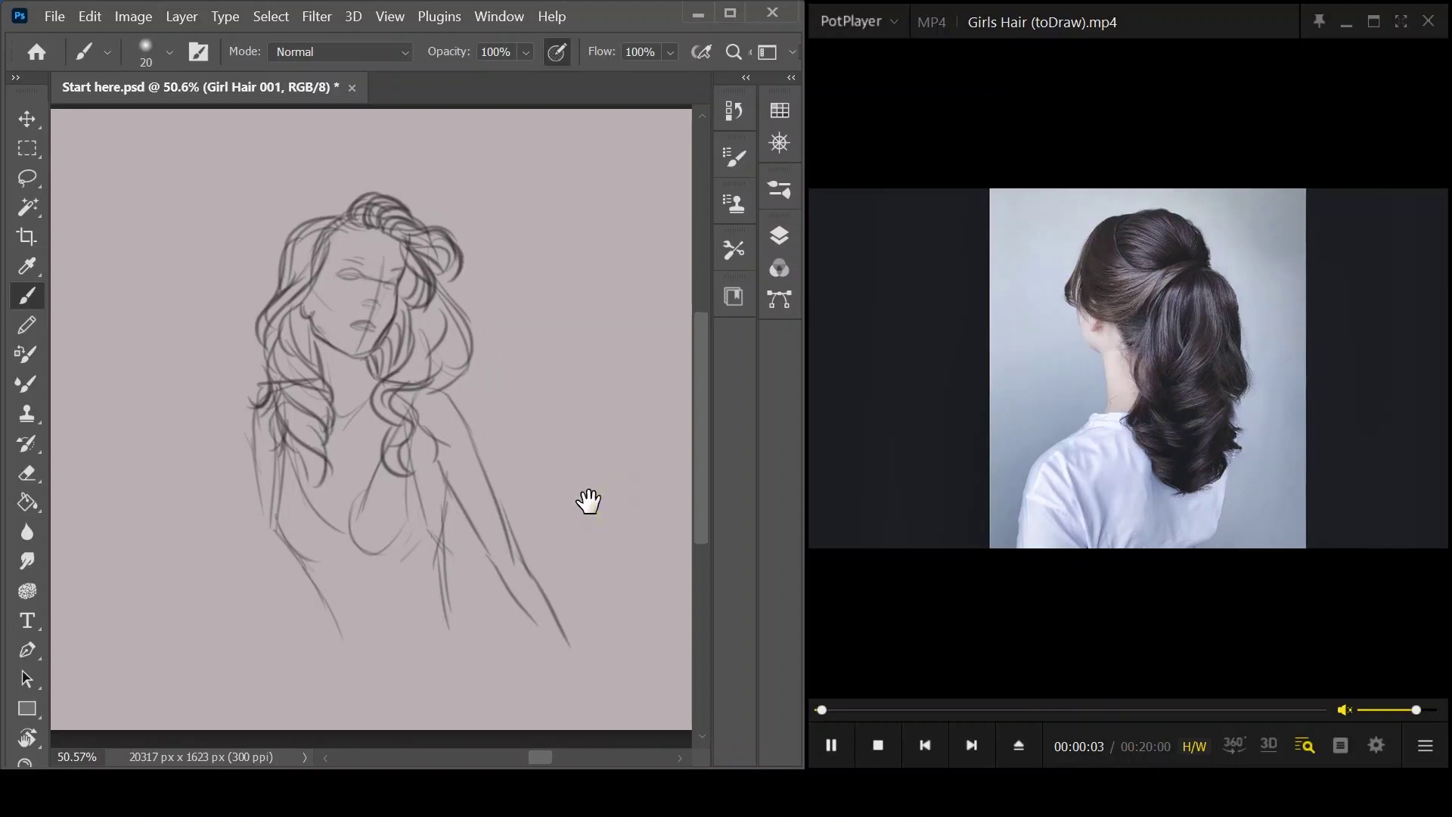
drag(381, 459, 350, 543)
drag(369, 488, 329, 518)
drag(293, 464, 346, 542)
drag(446, 480, 440, 527)
drag(411, 457, 434, 533)
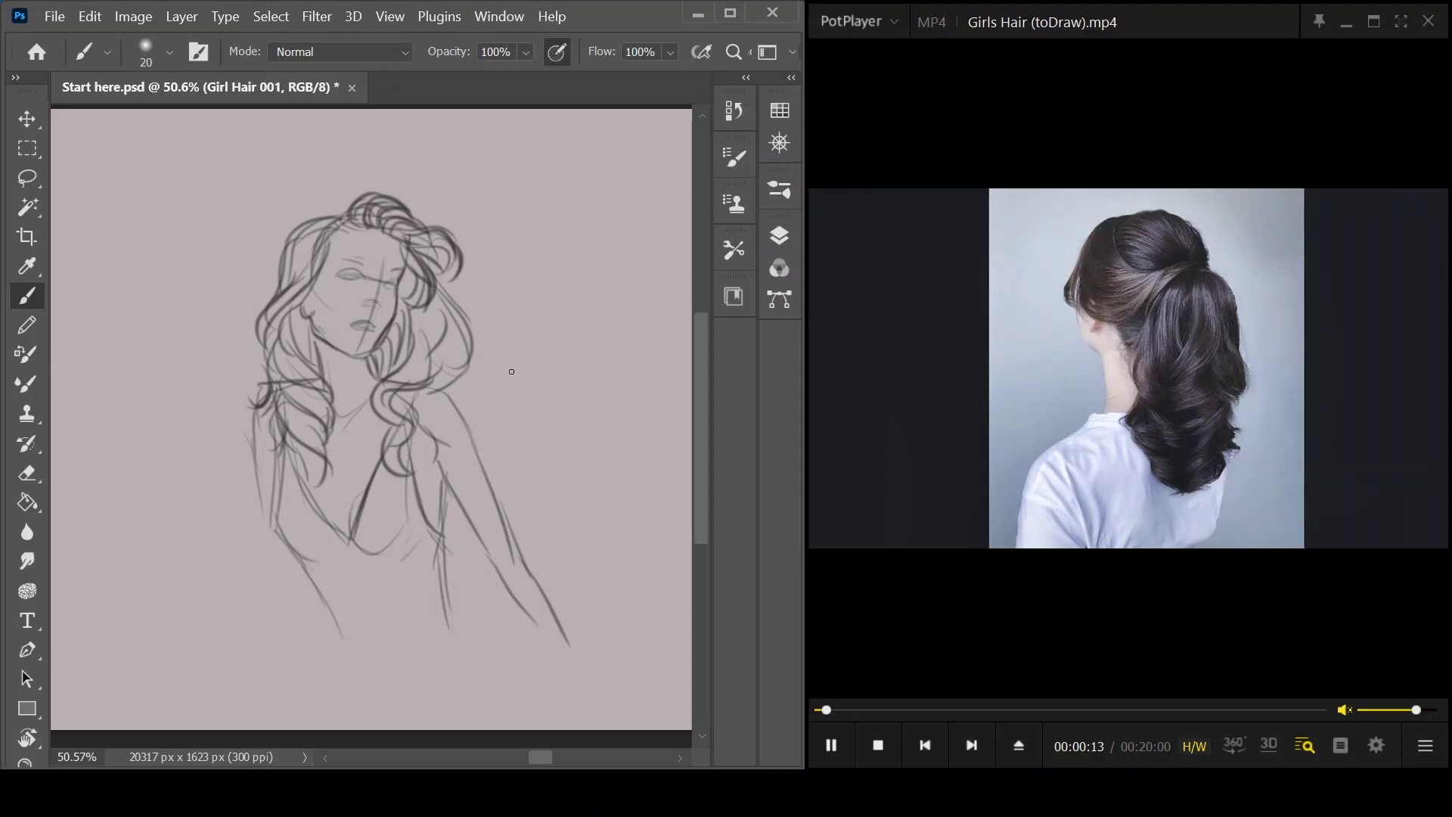
- Return to the first ponytail sketch and darken the front hair contour around the forehead and temple
drag(360, 513, 492, 506)
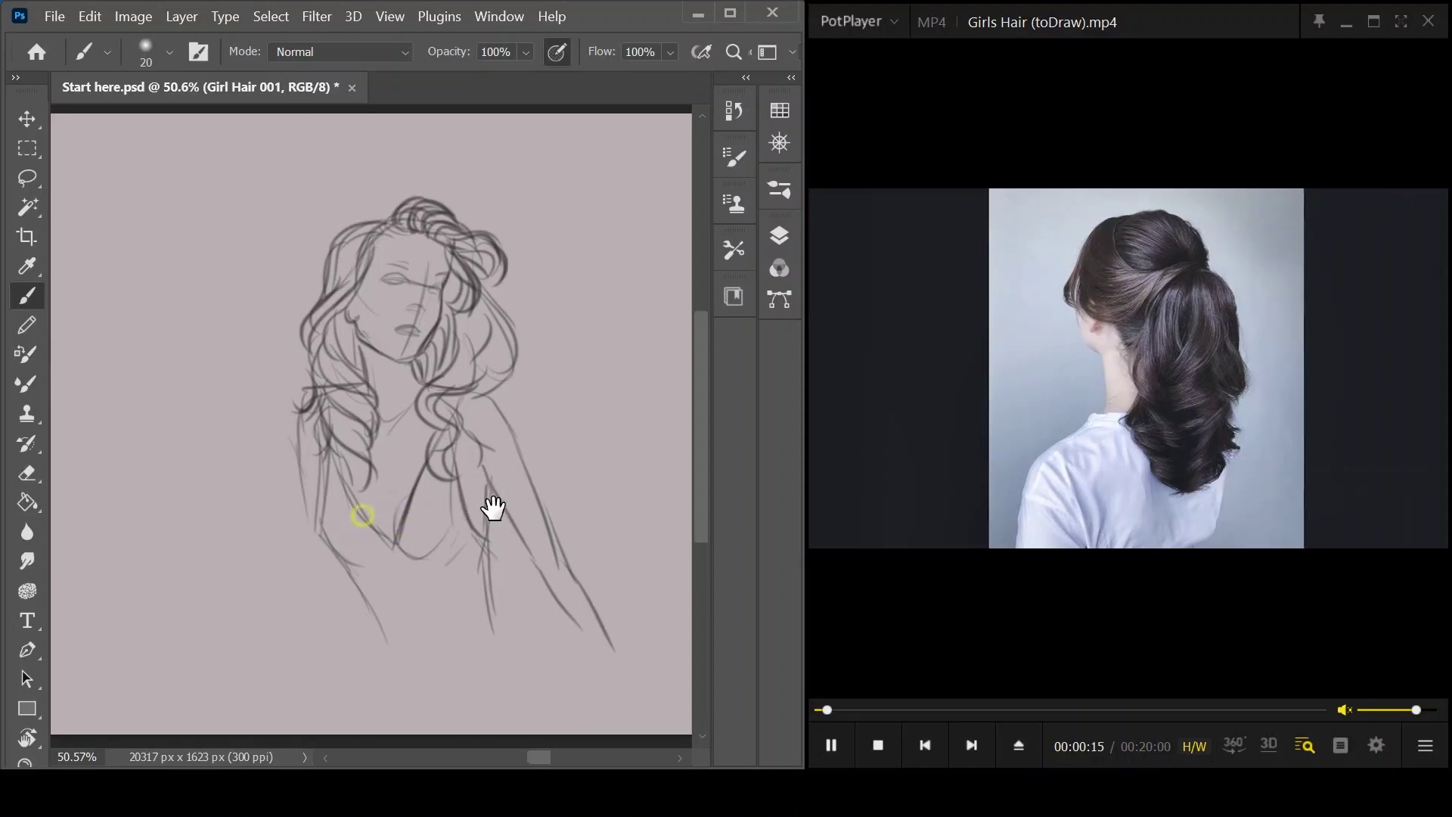
drag(257, 439, 460, 573)
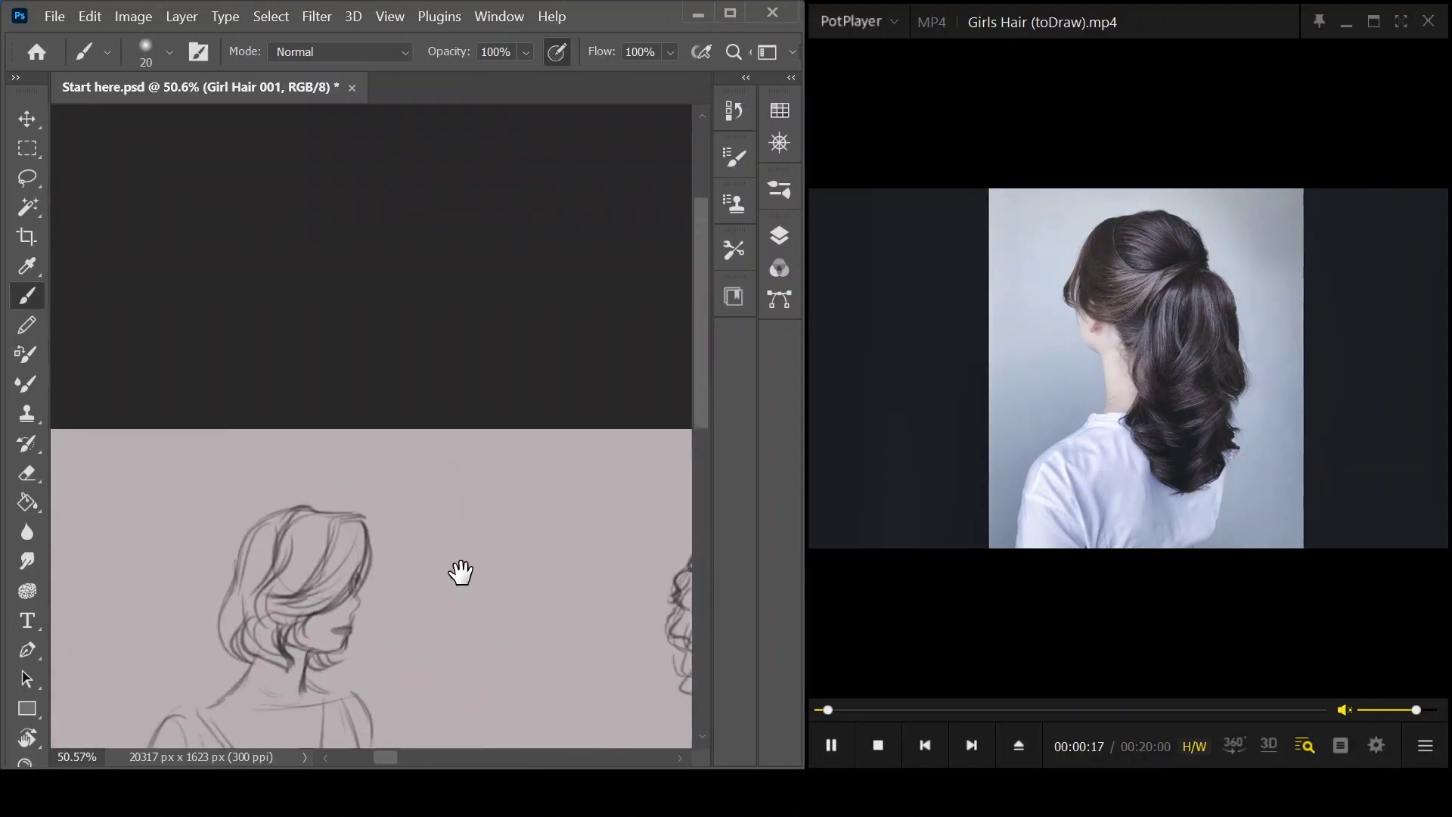
drag(257, 574, 493, 476)
drag(388, 559, 207, 528)
mouse_move(560, 532)
mouse_down()
mouse_move(278, 532)
mouse_move(249, 517)
mouse_up()
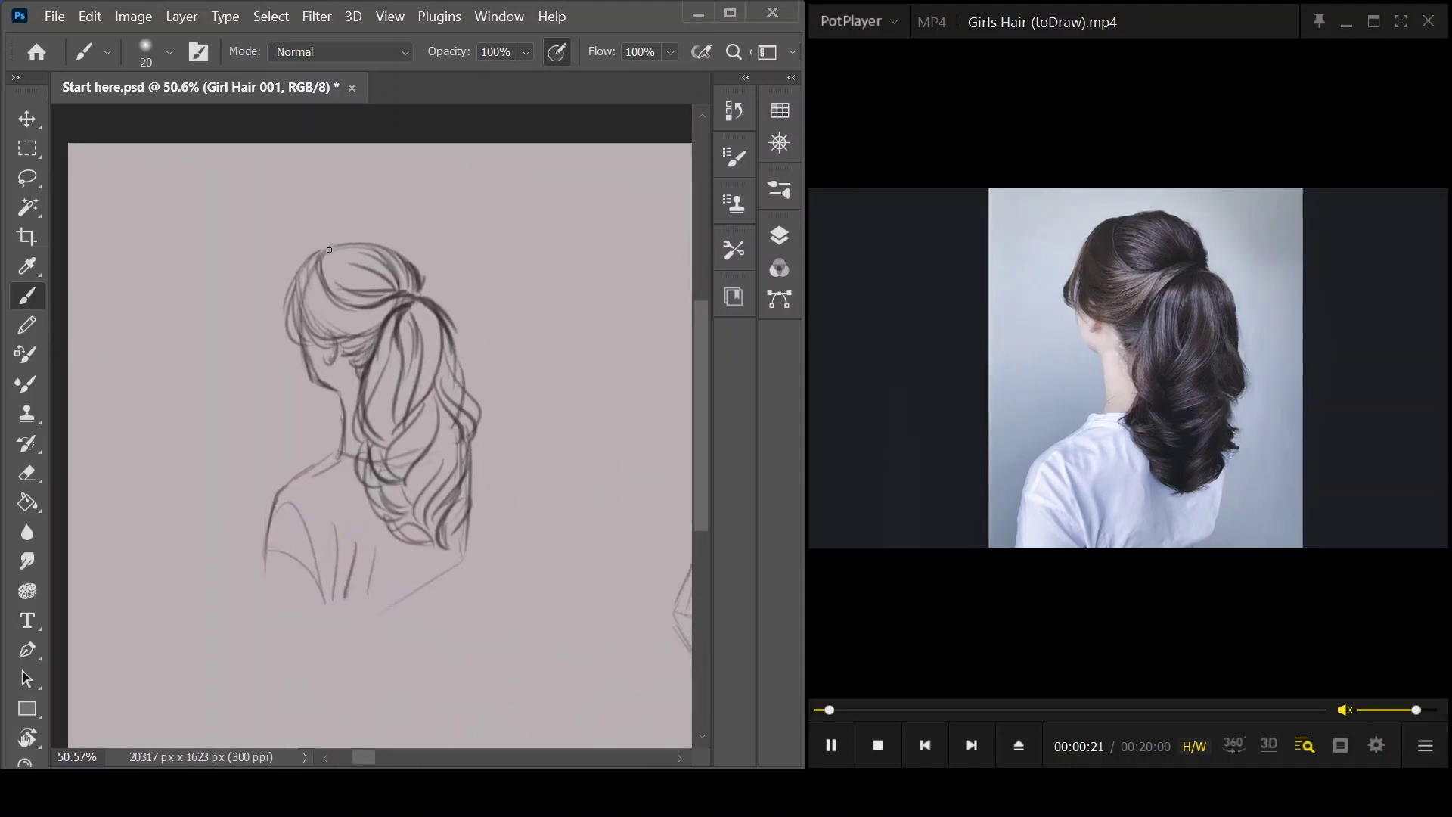
mouse_move(329, 250)
mouse_down()
mouse_move(322, 279)
mouse_move(299, 270)
mouse_move(291, 334)
mouse_up()
mouse_move(293, 283)
mouse_down()
mouse_move(286, 355)
mouse_move(326, 335)
mouse_up()
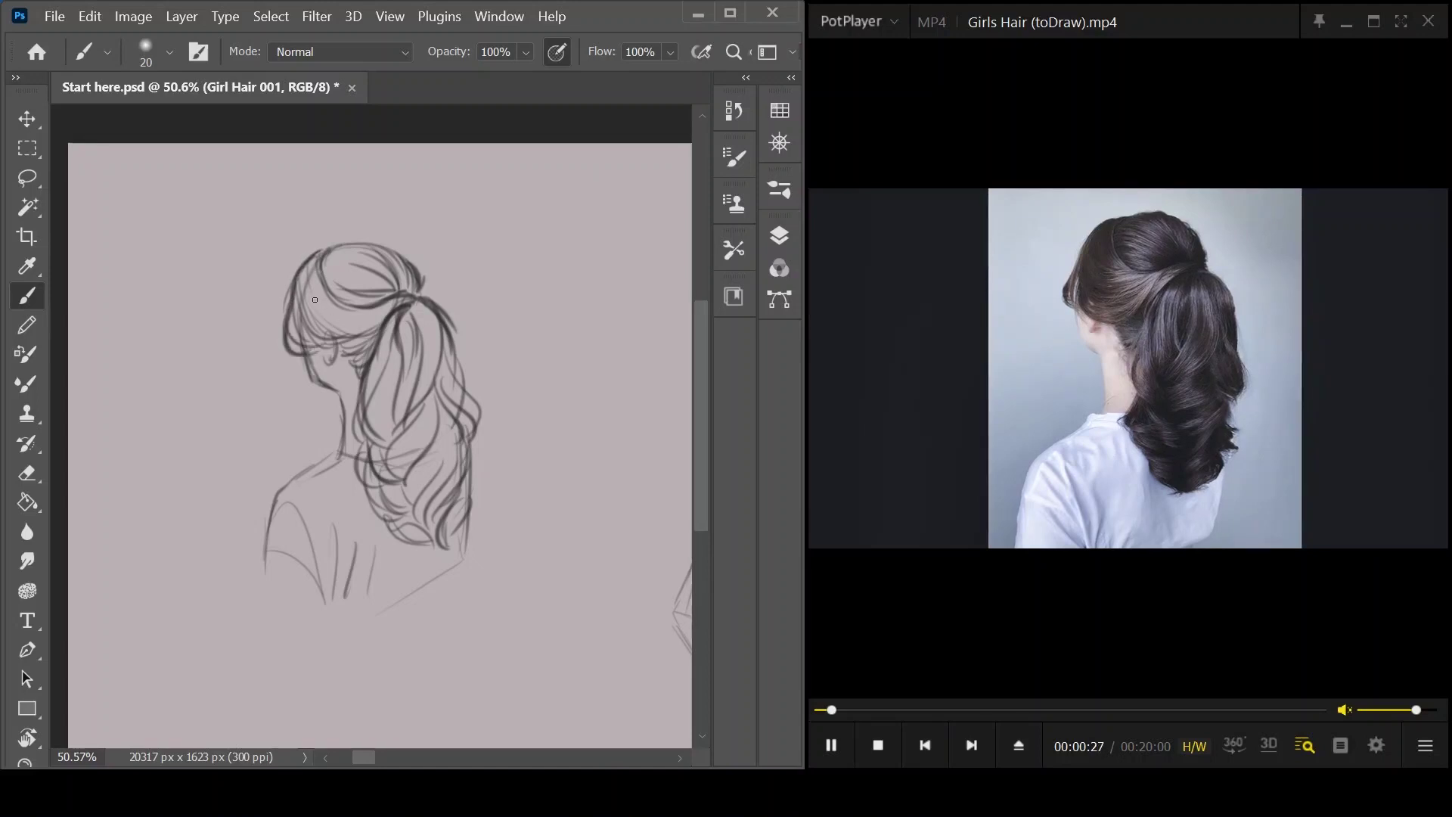
- Darken the side hair and the long inner strands running from the ponytail's tie to its middle
mouse_move(303, 274)
mouse_down()
mouse_move(303, 337)
mouse_move(337, 342)
mouse_move(423, 299)
mouse_move(399, 407)
mouse_up()
drag(412, 321, 396, 434)
mouse_move(416, 364)
mouse_down()
mouse_move(397, 432)
mouse_move(407, 415)
mouse_up()
drag(430, 379, 404, 428)
drag(436, 353, 406, 424)
drag(441, 312, 412, 463)
drag(414, 461, 398, 489)
- Shade the ponytail's lower curls and its outer edge with dense curved strands
mouse_move(404, 435)
mouse_down()
mouse_move(391, 478)
mouse_move(397, 466)
mouse_up()
drag(420, 410, 391, 464)
drag(433, 366, 405, 506)
drag(436, 458, 413, 505)
mouse_move(439, 394)
mouse_down()
mouse_move(458, 449)
mouse_move(418, 522)
mouse_up()
drag(436, 506, 430, 531)
mouse_move(445, 378)
mouse_down()
mouse_move(469, 443)
mouse_move(465, 387)
mouse_up()
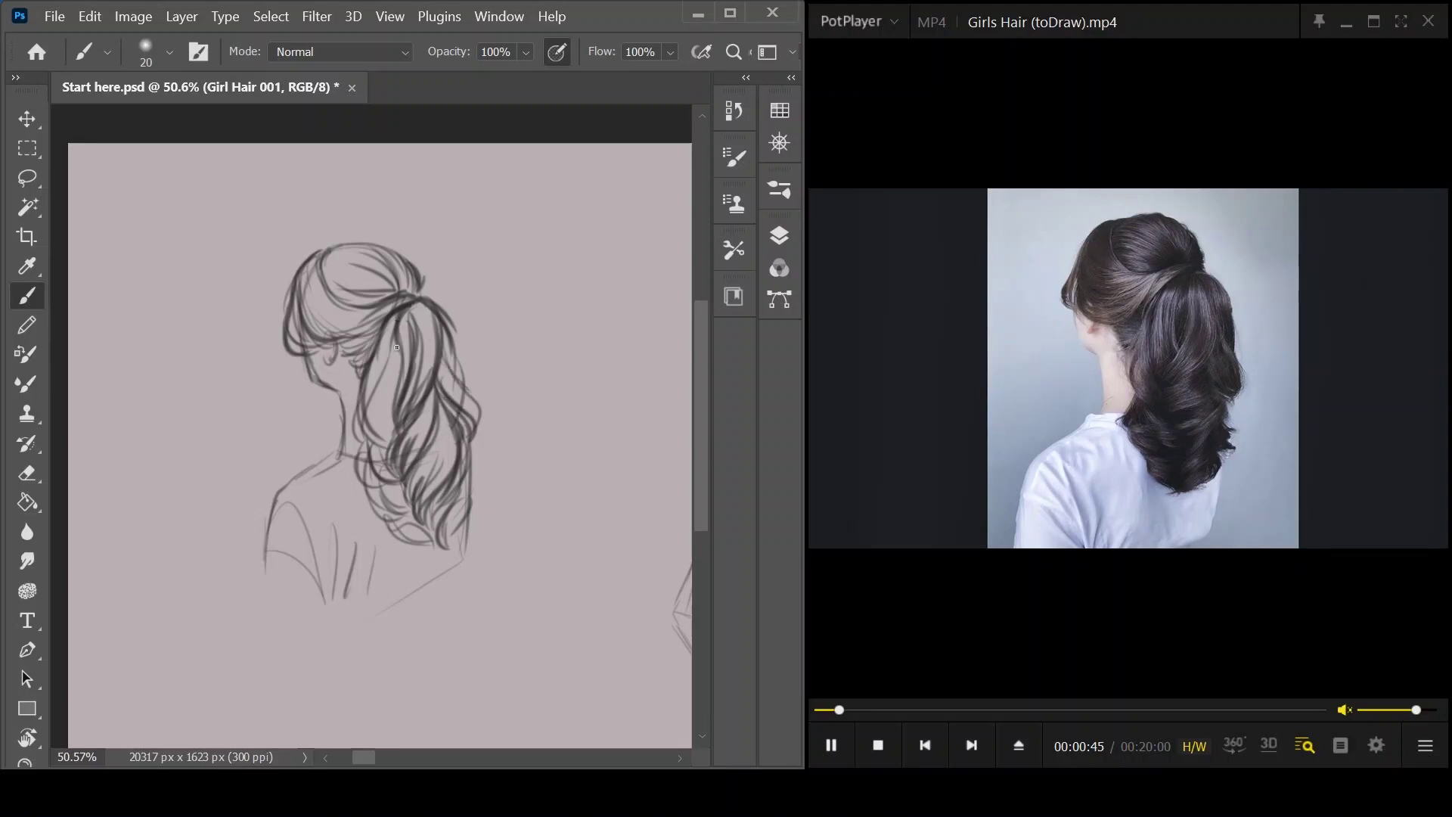
- Add darker strands along the ponytail's neck-side edge, small hairs at the nape and curls below
drag(395, 342, 371, 423)
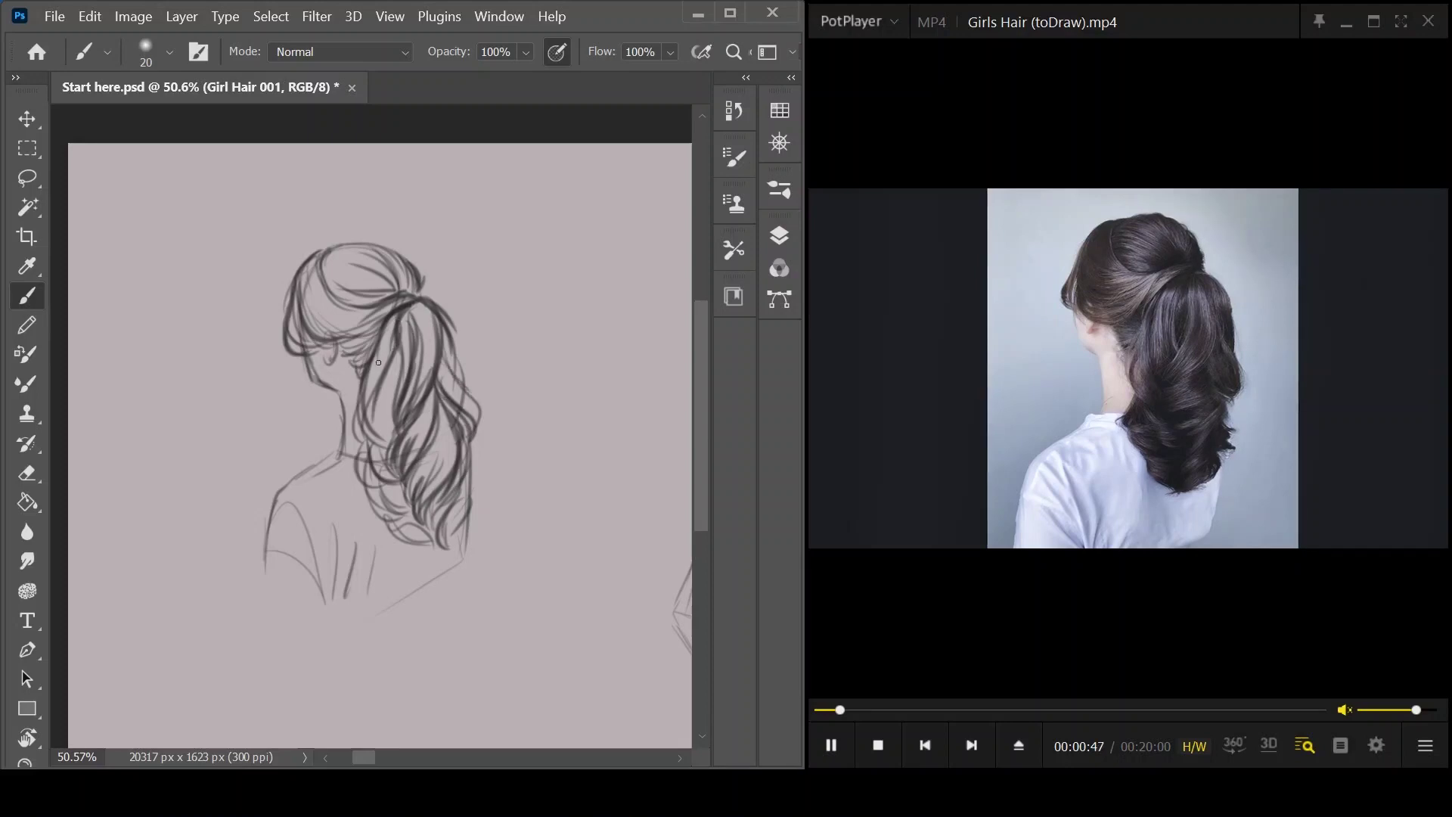
drag(369, 368, 350, 385)
mouse_move(362, 381)
mouse_down()
mouse_move(341, 392)
mouse_move(376, 513)
mouse_up()
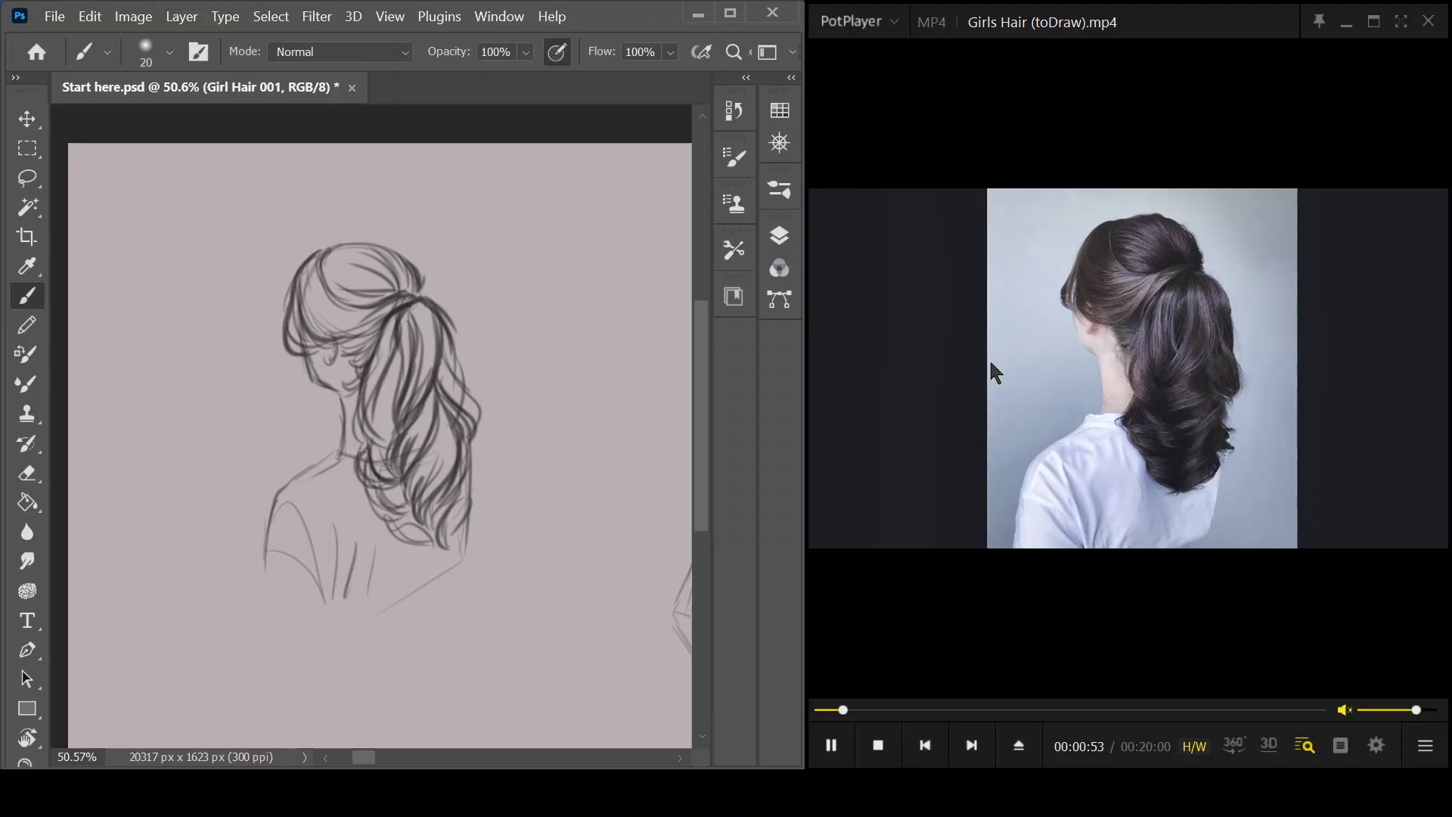
- Skip the reference video forward to the short-haired woman in the V-neck dress and pause it there
key(Right)
key(Right)
key(Right)
key(Right)
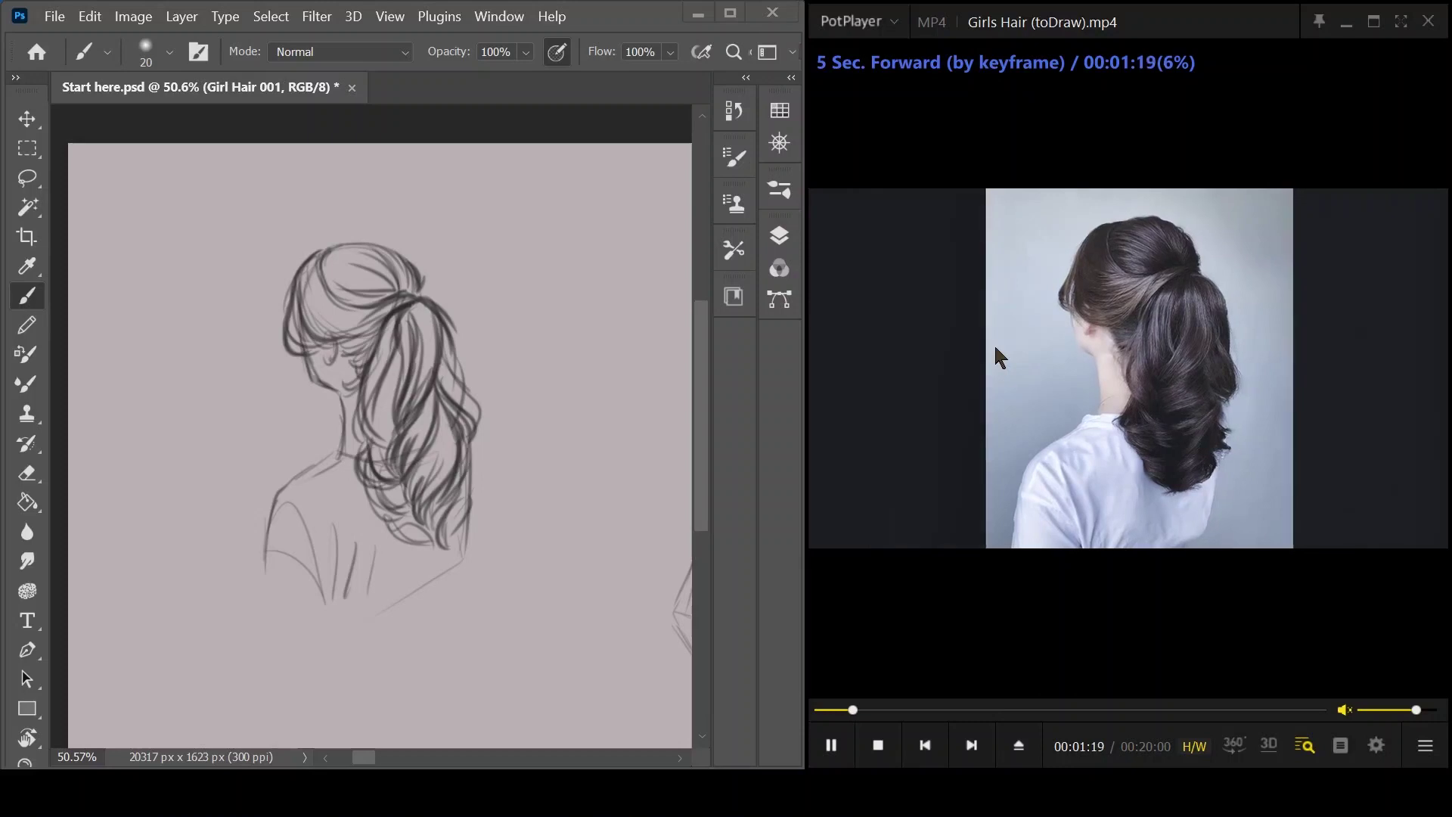
key(Right)
key(Right)
key(Right)
key(Right)
key(Right)
key(Right)
key(Right)
key(Right)
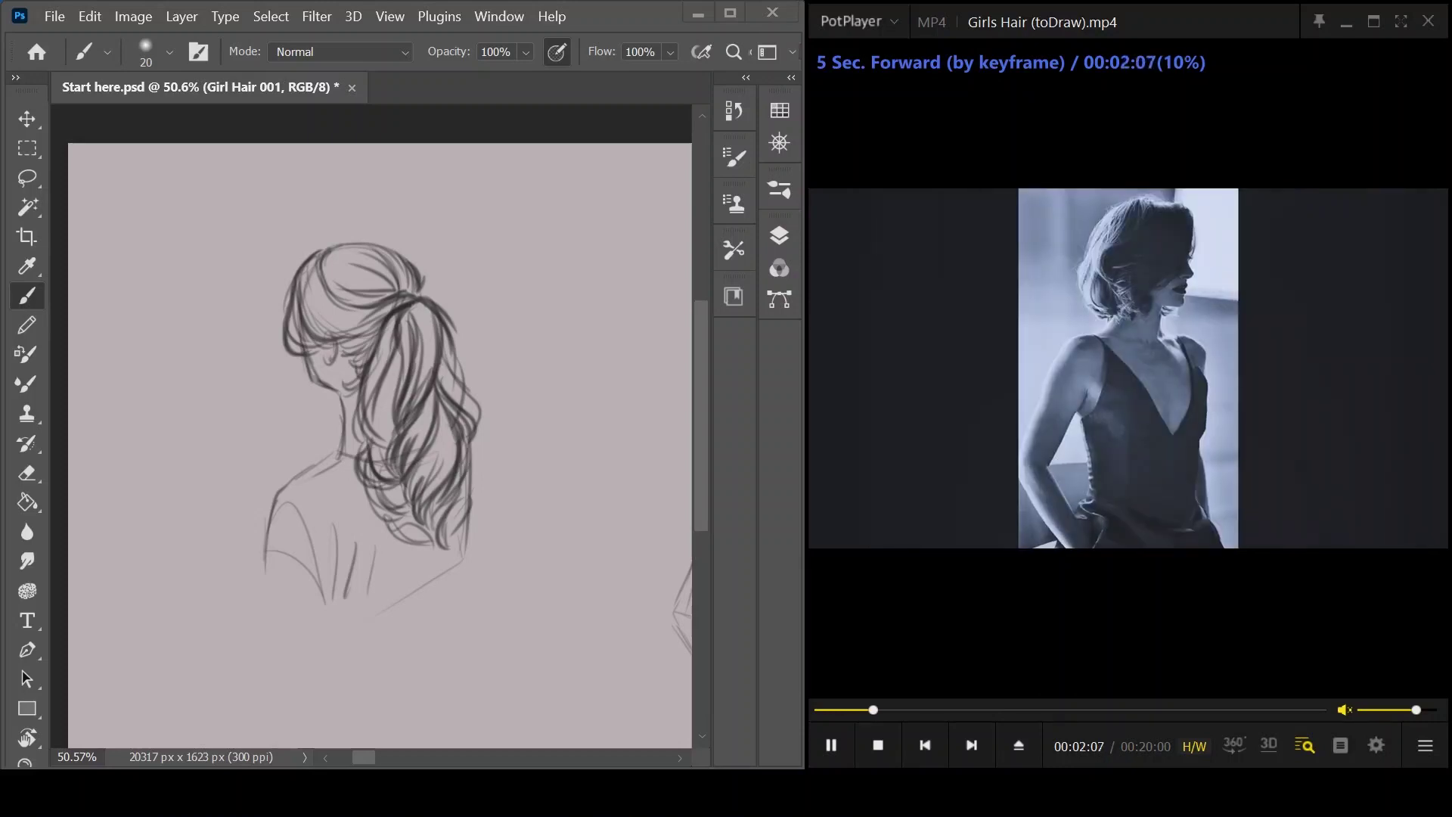
key(space)
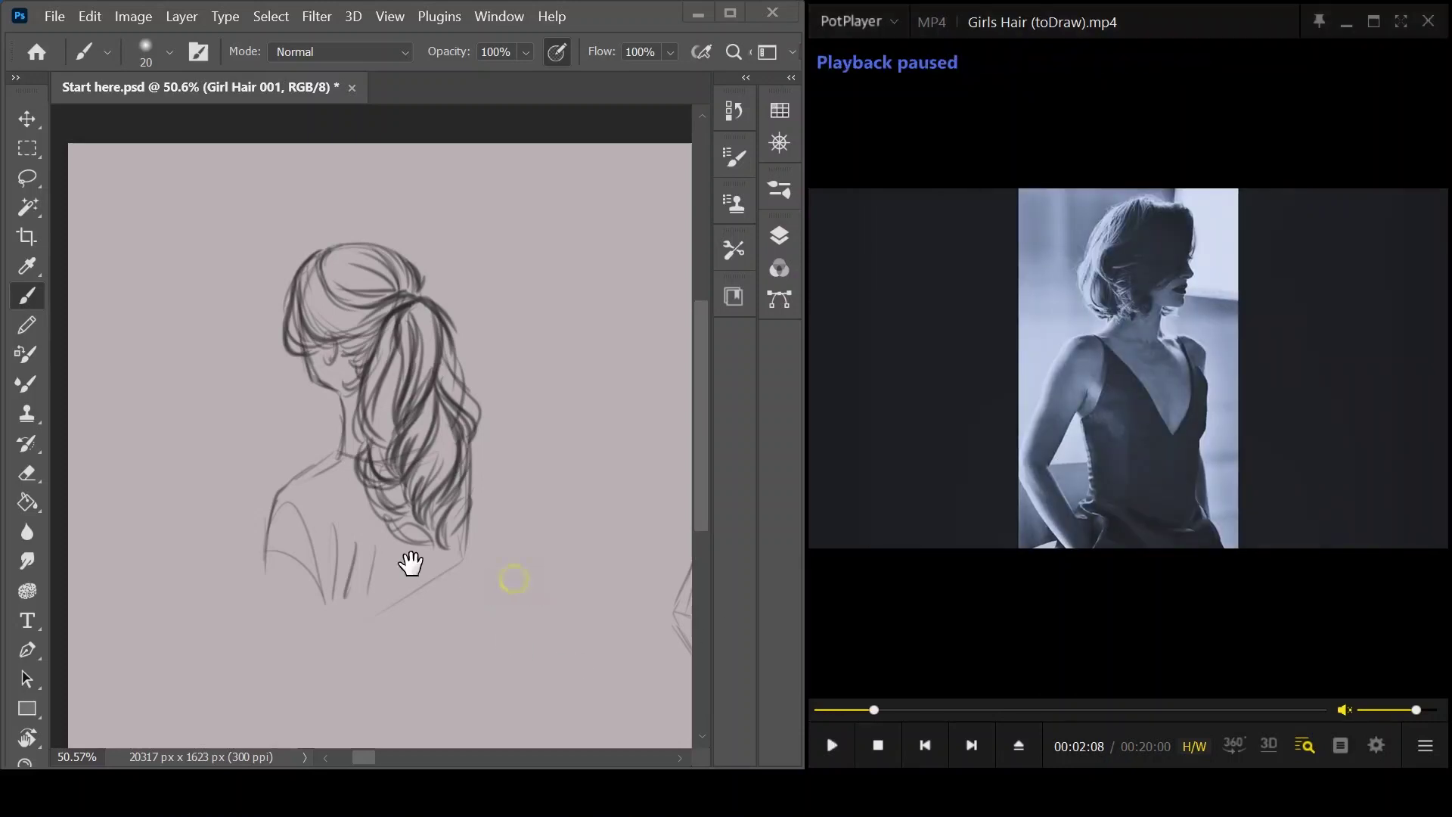
- Go to the short-haired woman's sketch and darken her lips and profile, the fringe strands and the outer bob contour
mouse_move(486, 554)
mouse_down()
mouse_move(418, 558)
mouse_move(317, 508)
mouse_up()
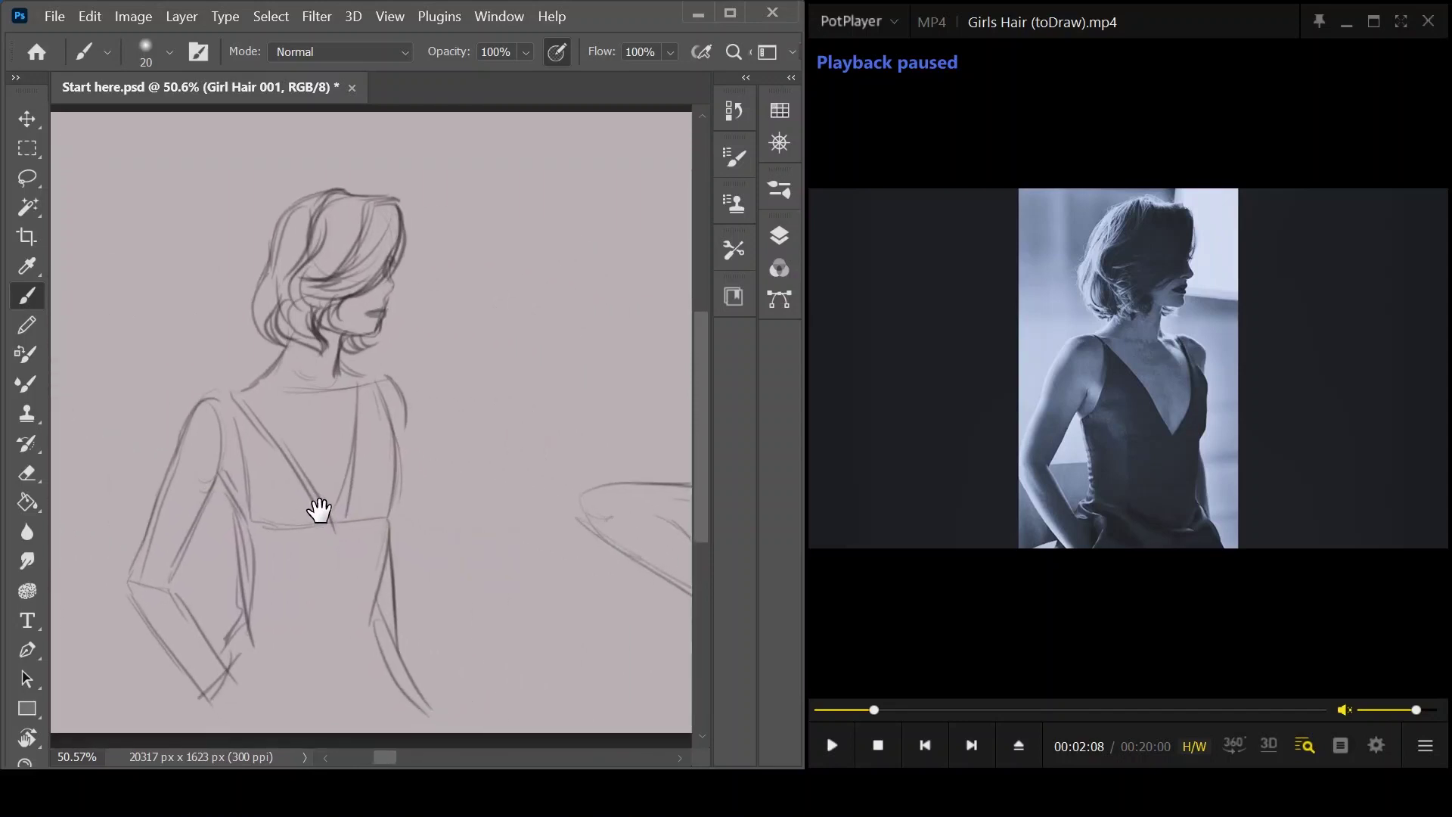
drag(369, 311, 391, 290)
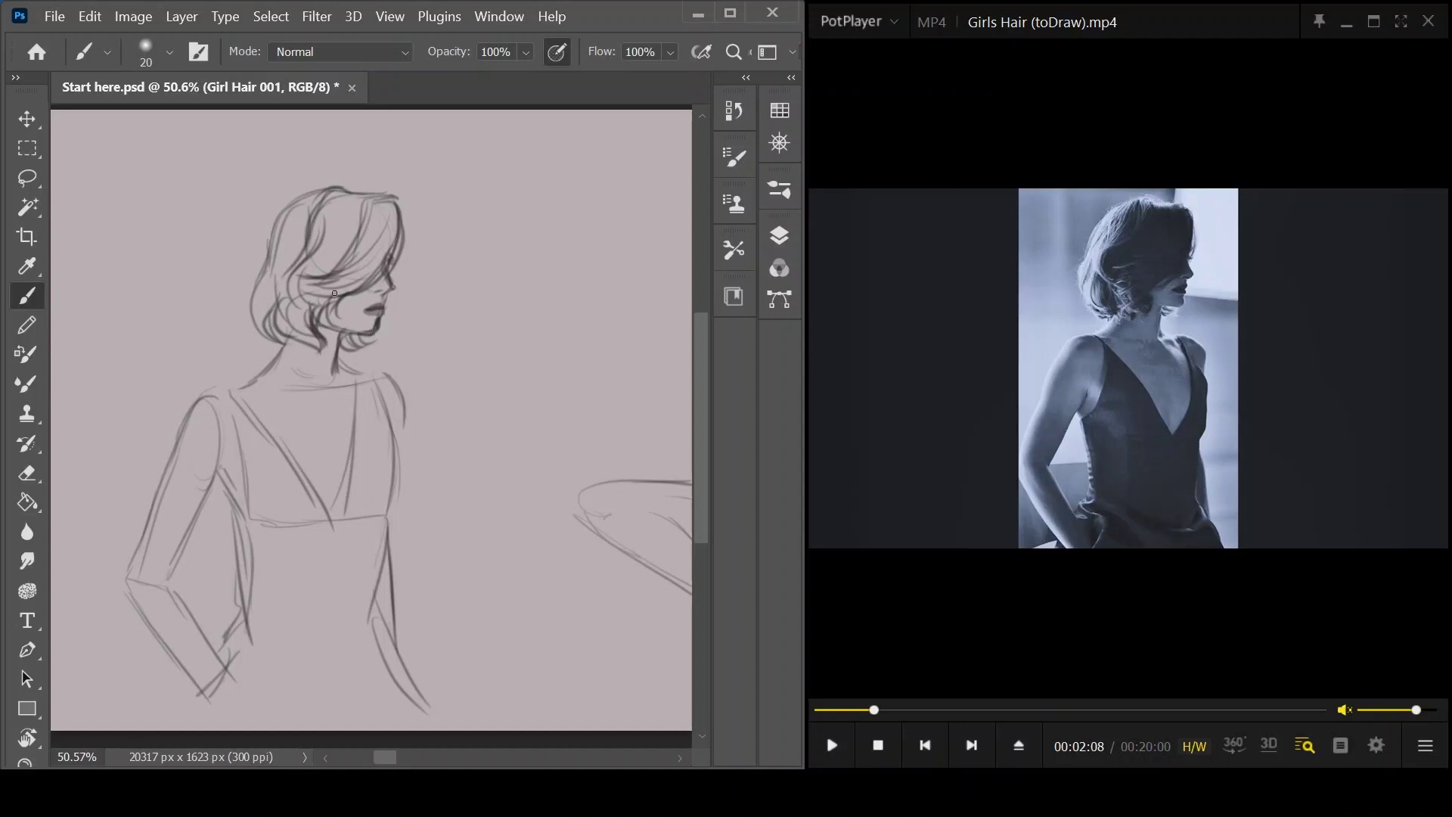
mouse_move(387, 208)
mouse_down()
mouse_move(372, 266)
mouse_move(338, 289)
mouse_move(304, 287)
mouse_move(310, 305)
mouse_up()
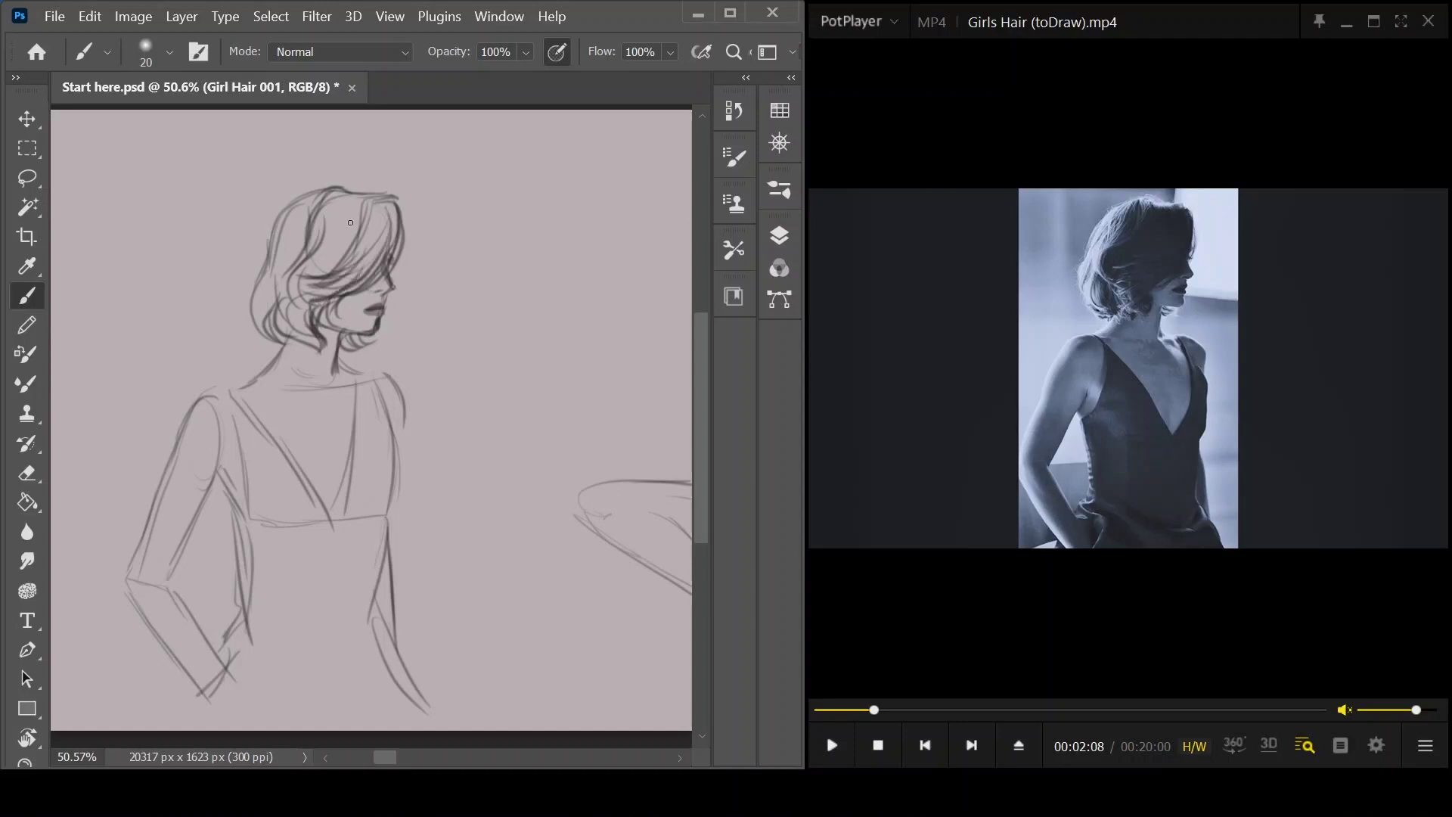
mouse_move(332, 190)
mouse_down()
mouse_move(282, 218)
mouse_move(255, 281)
mouse_move(245, 340)
mouse_move(291, 345)
mouse_up()
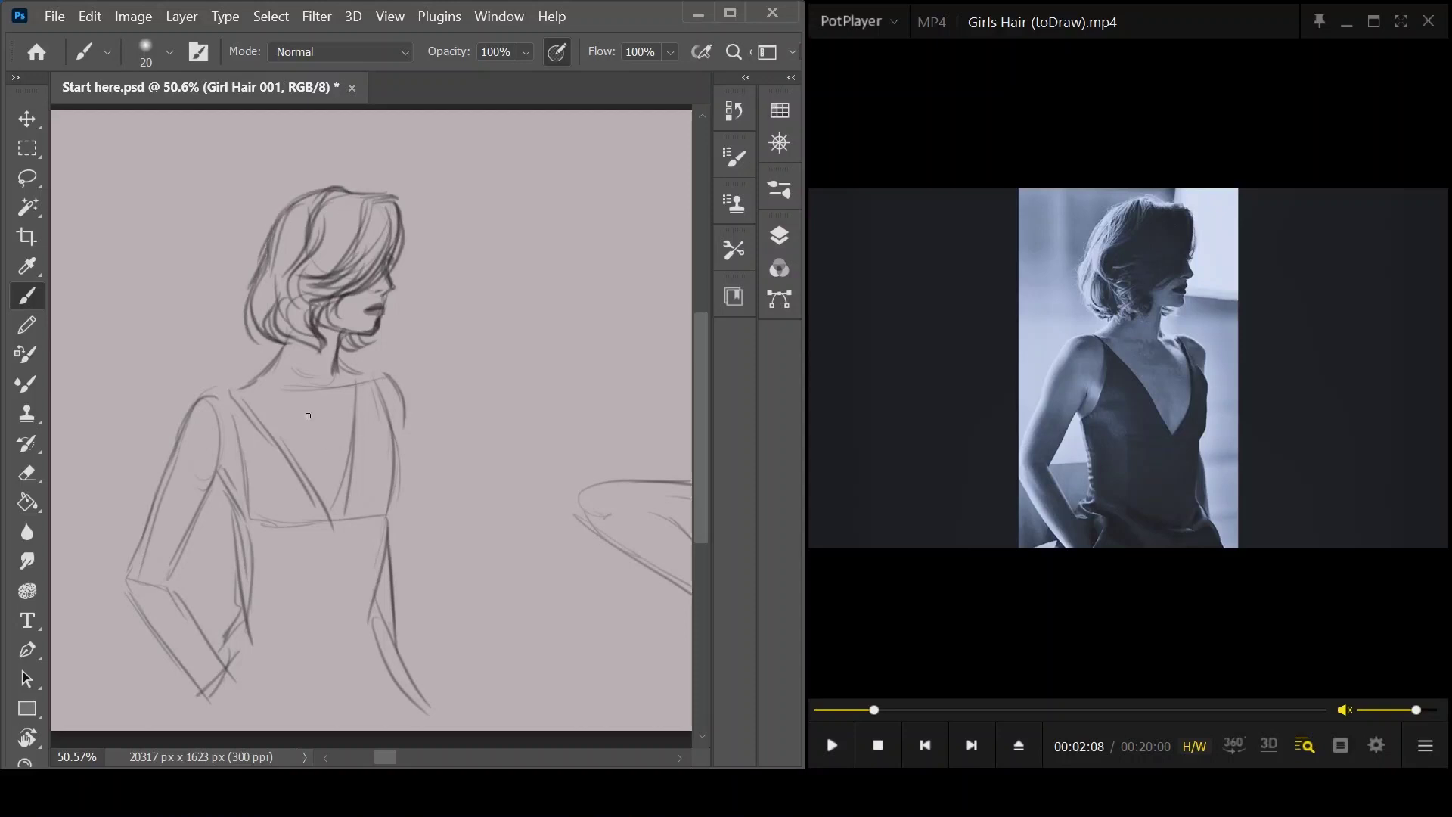
- Darken the dress's deep V-neckline and redraw its straps and side edges more firmly
drag(235, 398, 243, 511)
mouse_move(243, 394)
mouse_down()
mouse_move(329, 525)
mouse_move(355, 454)
mouse_up()
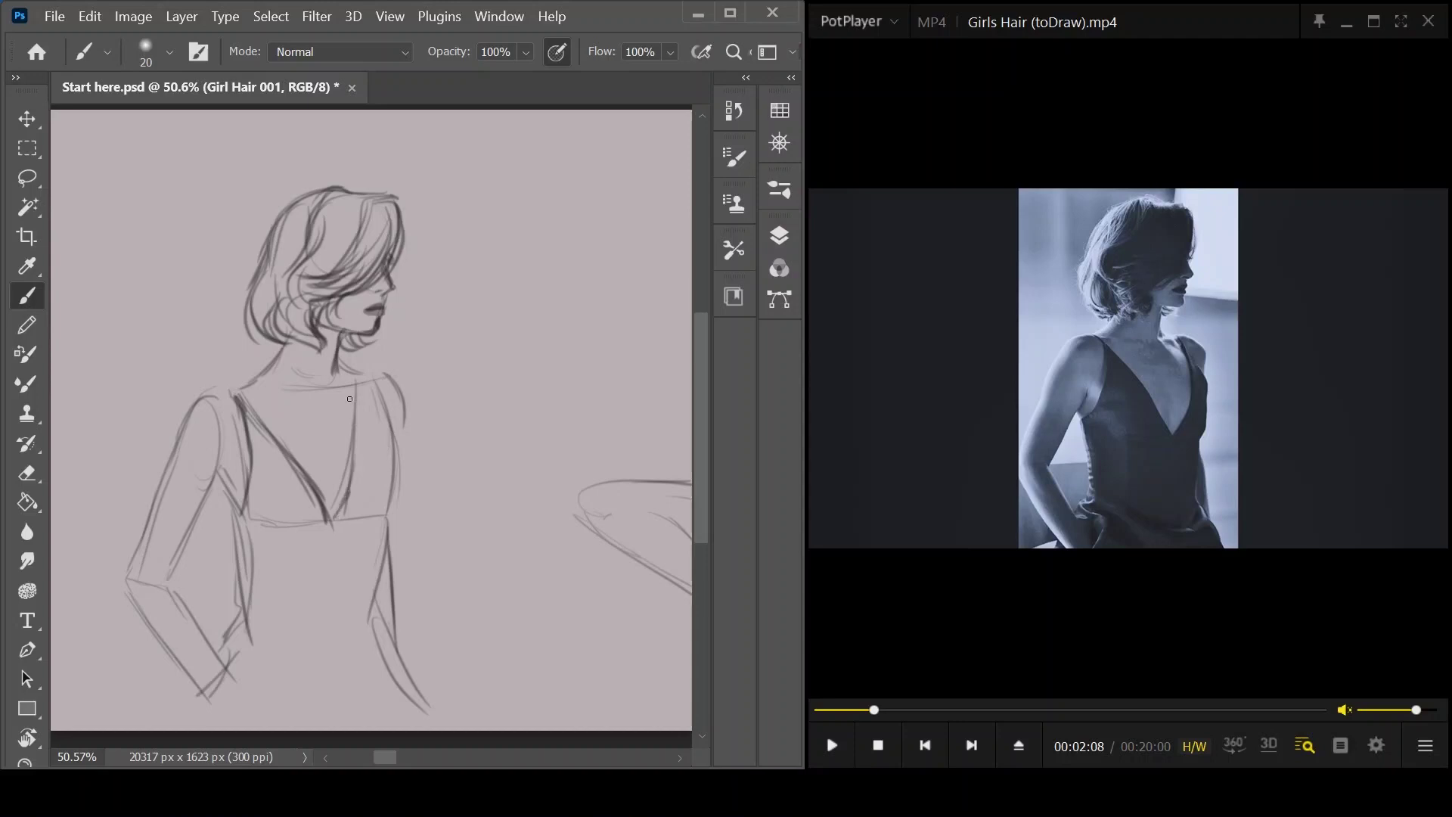
drag(363, 374, 365, 474)
drag(369, 423, 335, 518)
drag(376, 425, 359, 474)
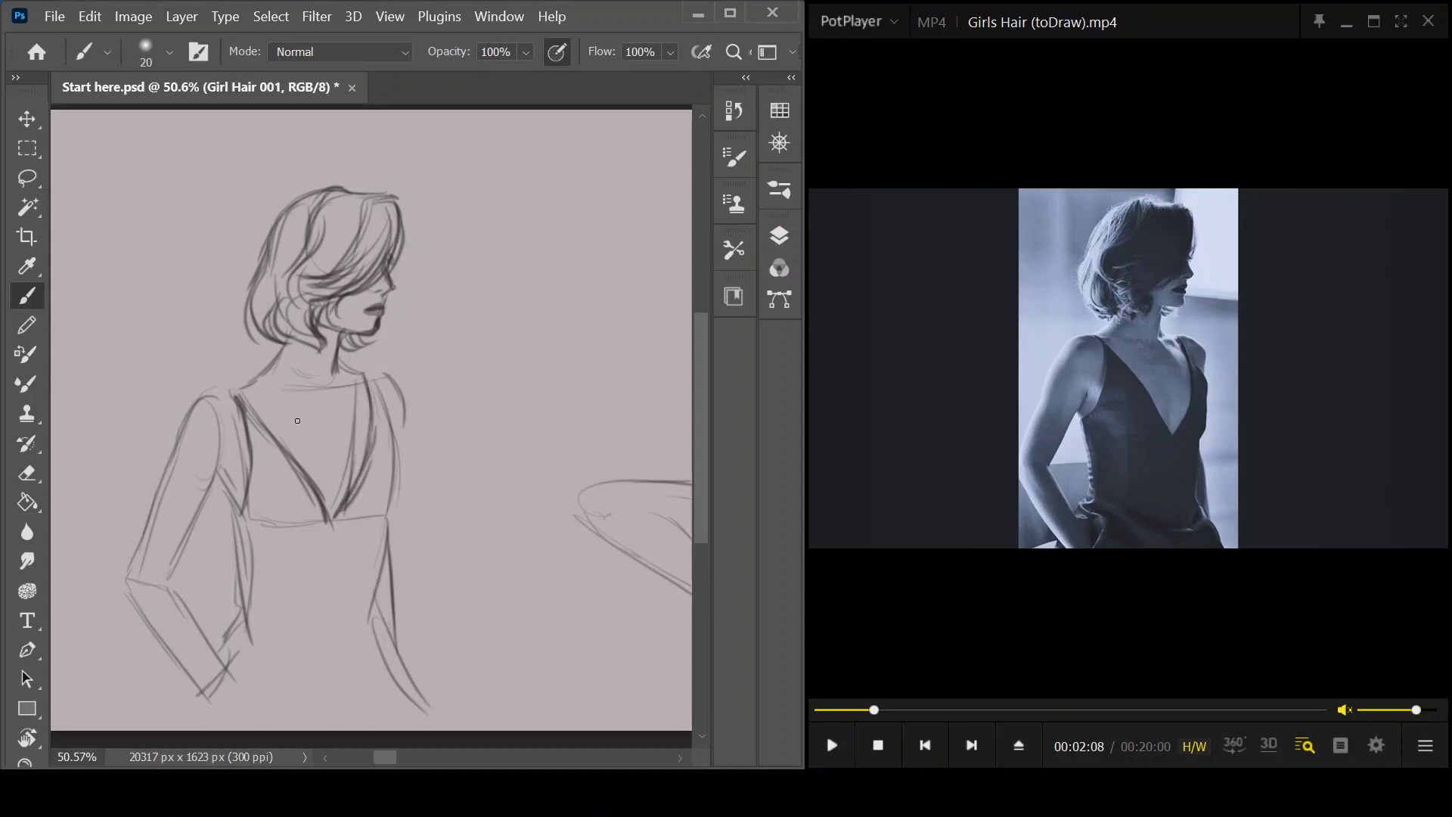
- Erase the stray construction line inside the dress's neckline with the Eraser reduced to size 70
key(e)
key(bracketleft)
key(bracketleft)
key(bracketleft)
key(bracketleft)
key(bracketleft)
key(bracketleft)
key(bracketleft)
key(bracketleft)
key(bracketleft)
key(bracketleft)
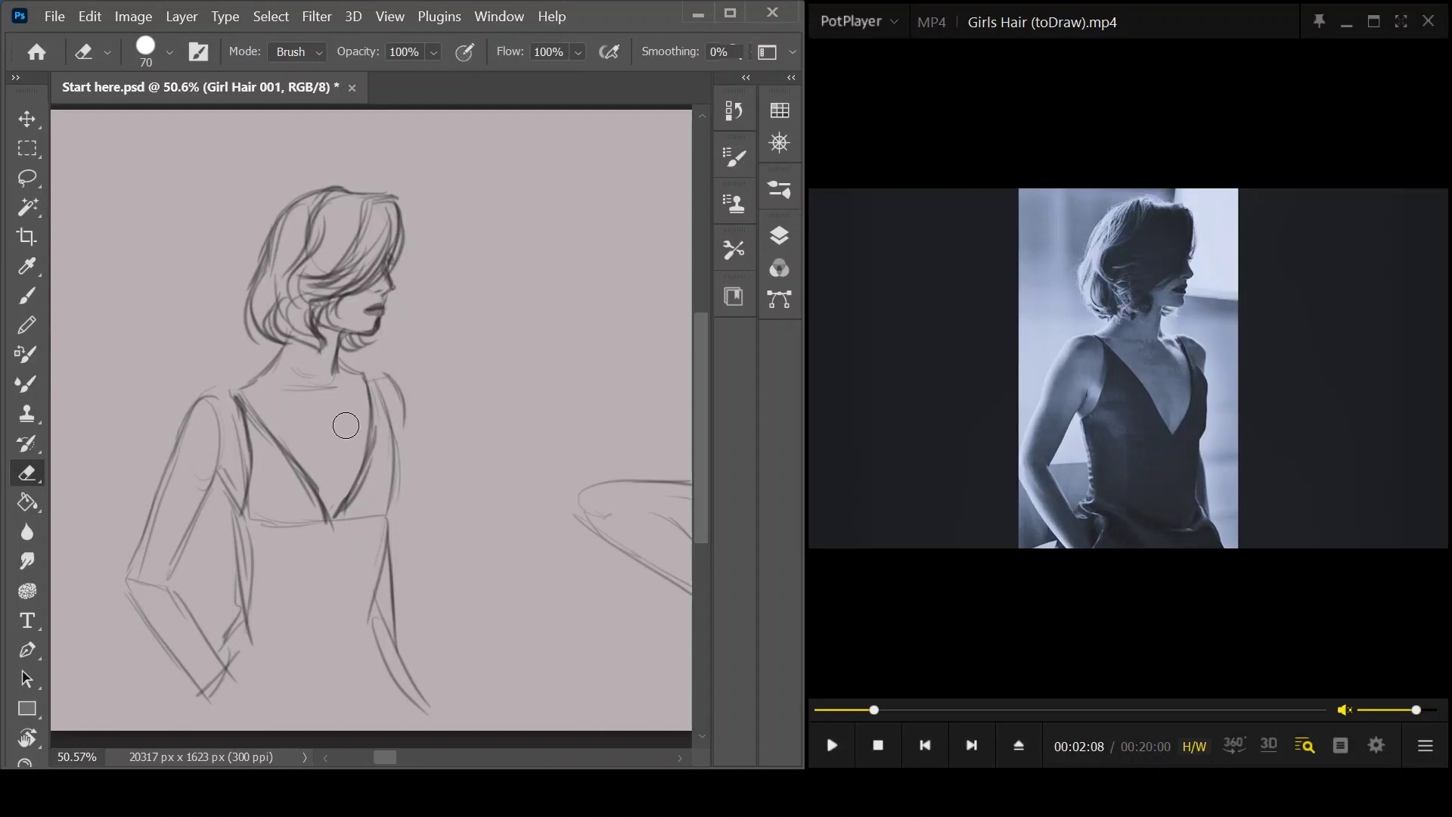
- Switch back to the Brush, mark the cleavage at the neckline's point and darken the dress's far strap and side
key(b)
drag(333, 477, 338, 506)
mouse_move(394, 415)
mouse_down()
mouse_move(403, 473)
mouse_move(386, 520)
mouse_move(394, 431)
mouse_up()
drag(378, 382, 370, 418)
- Darken the inner arm, the shoulder line, the wrist and the far side of the waist
drag(230, 457, 186, 556)
drag(206, 508, 174, 579)
mouse_move(230, 391)
mouse_down()
mouse_move(184, 422)
mouse_move(173, 460)
mouse_move(205, 594)
mouse_move(247, 550)
mouse_move(227, 493)
mouse_move(240, 520)
mouse_move(232, 506)
mouse_move(234, 659)
mouse_move(177, 724)
mouse_up()
drag(384, 594, 387, 639)
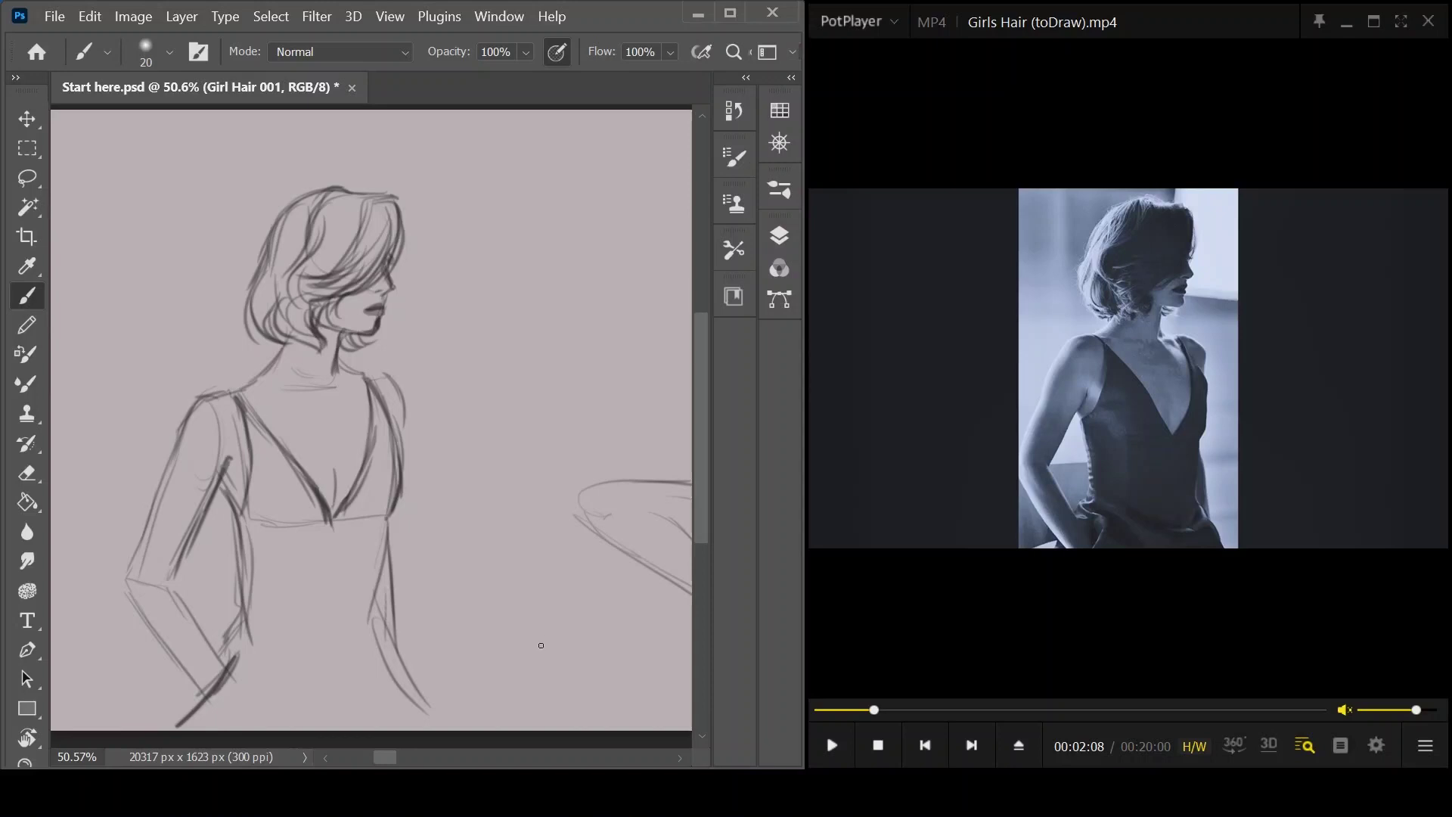
- In PotPlayer, advance the paused reference video to the curly-haired woman seated on the couch and resume playback
click(995, 457)
key(Right)
key(Right)
key(Right)
key(Right)
key(Right)
key(Right)
key(Right)
key(Right)
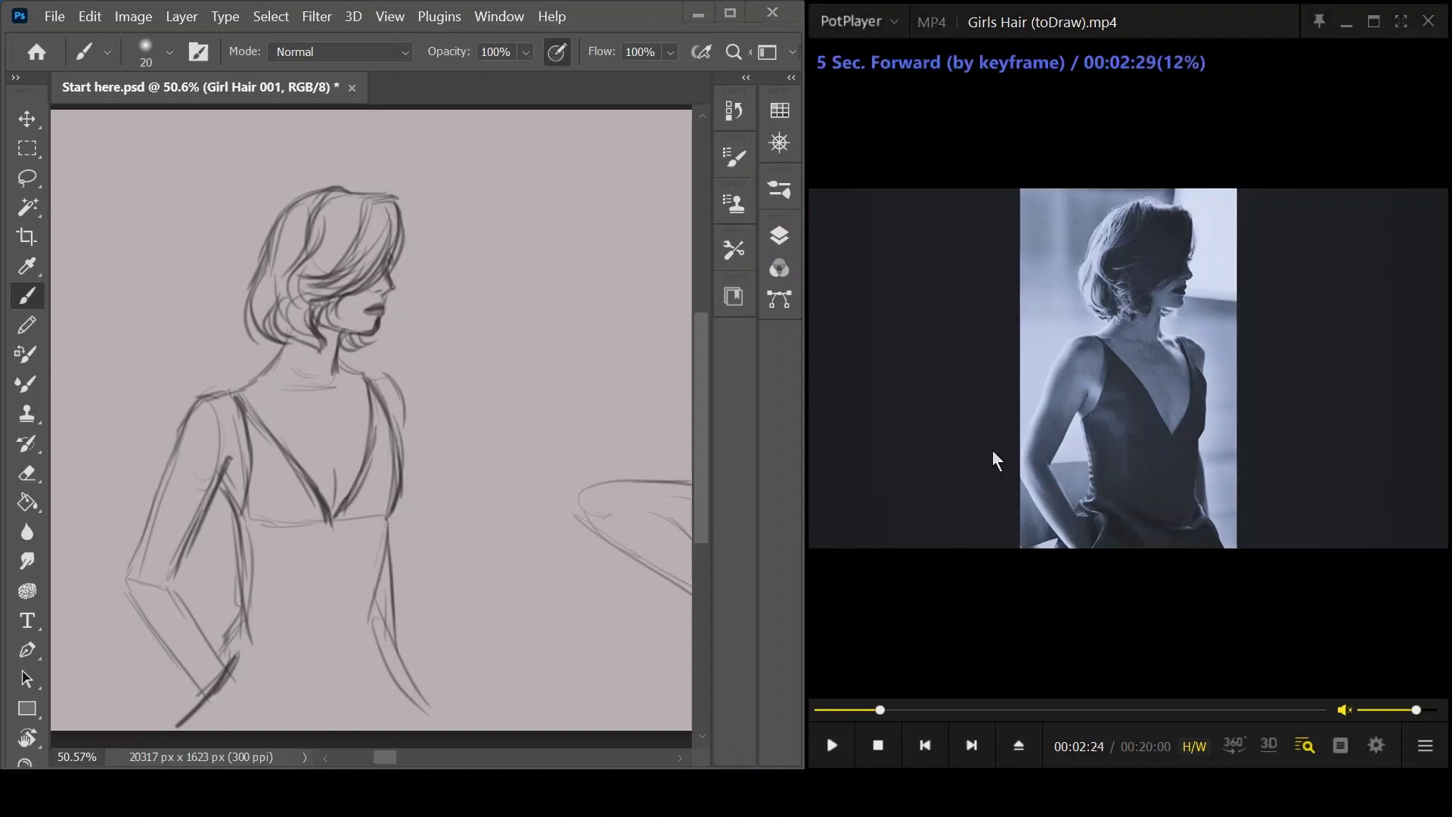
key(Right)
key(Right)
key(Right)
key(Right)
key(Right)
key(Right)
key(Right)
key(Right)
key(Right)
key(Right)
key(Right)
key(Right)
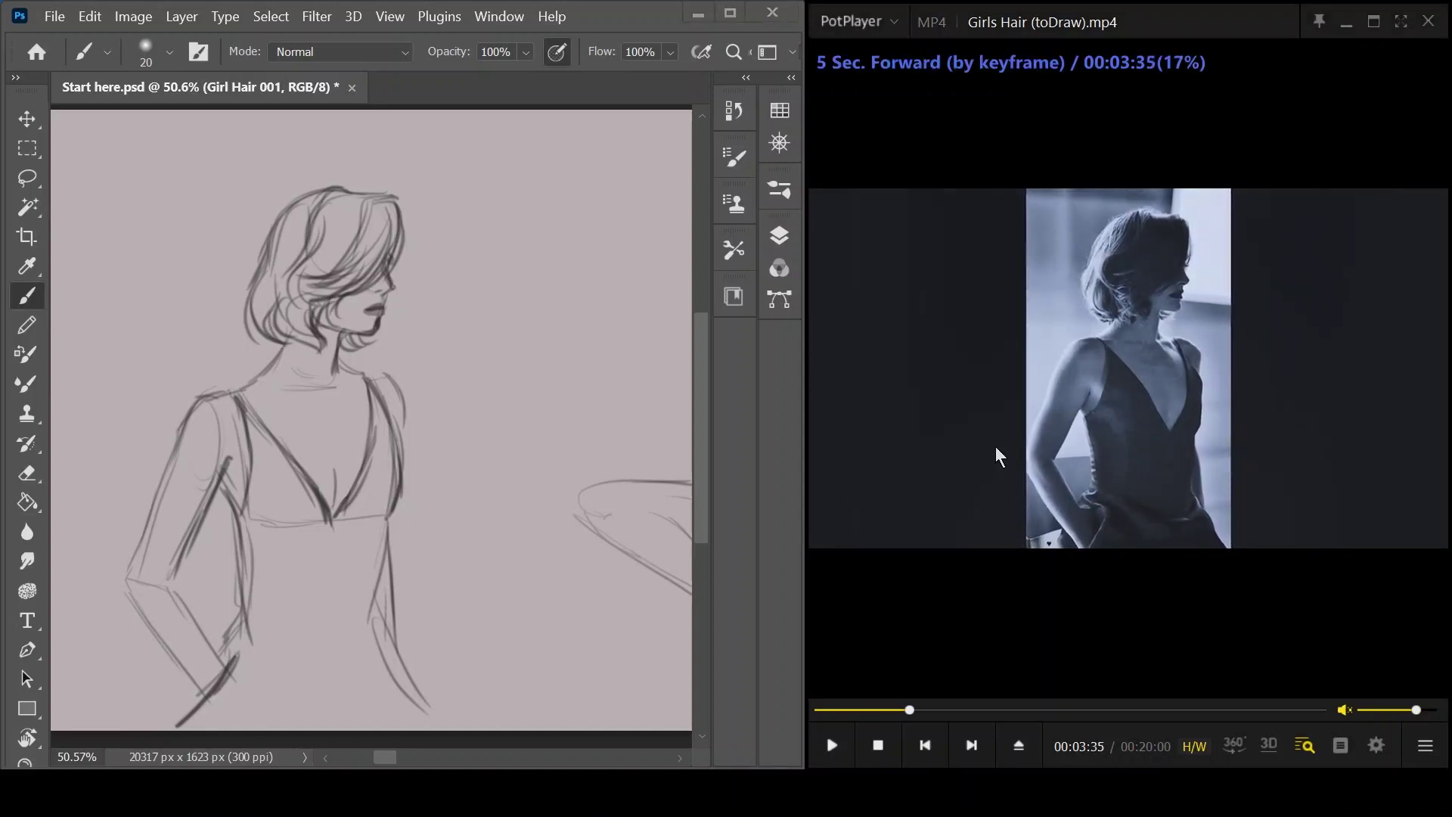
key(Right)
key(Right)
key(Right)
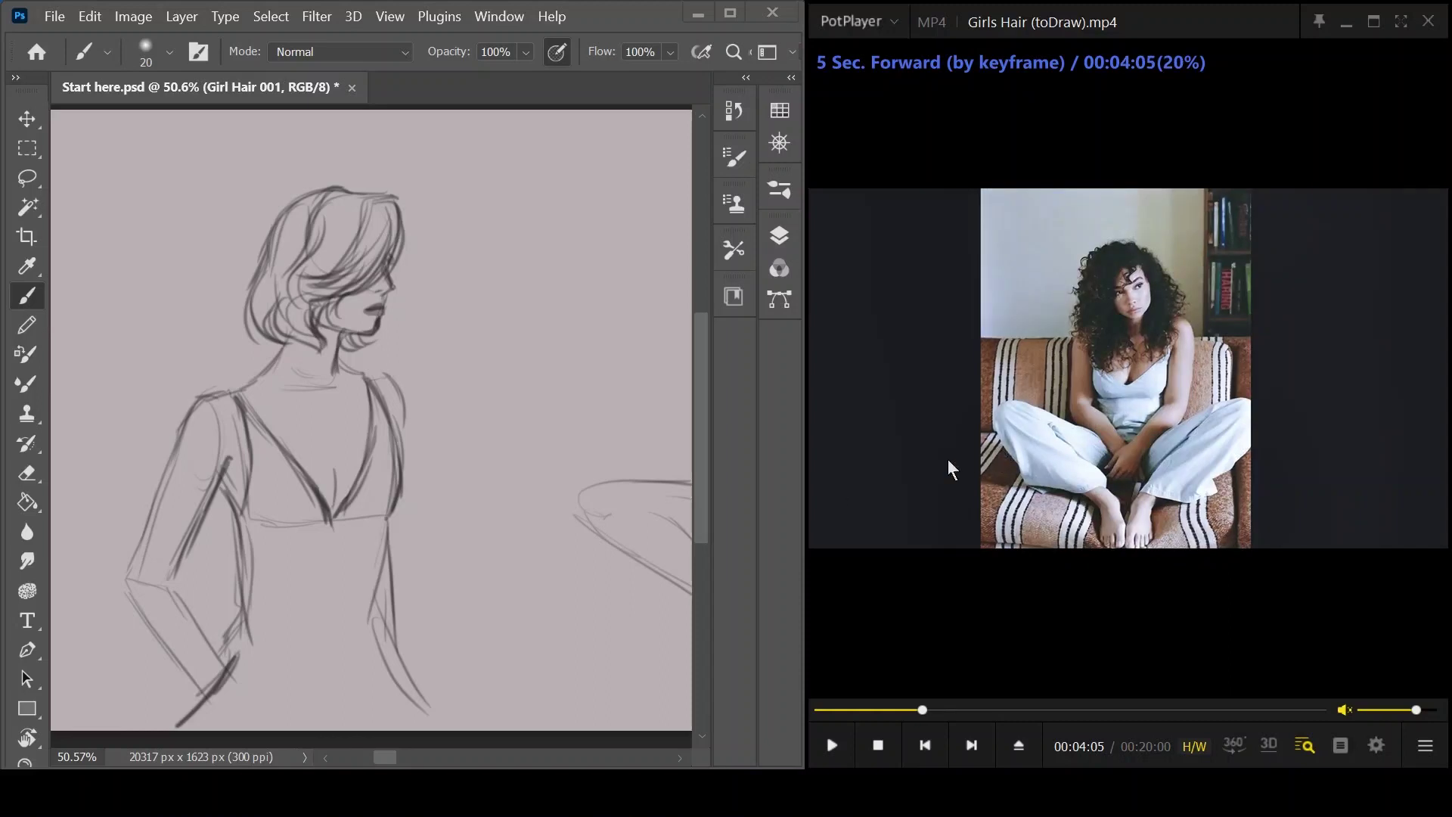
key(space)
- Return to the cross-legged curly-haired sketch in Photoshop and darken the outer contours of both upper arms
click(555, 517)
drag(506, 528, 136, 523)
mouse_move(578, 524)
mouse_down()
mouse_move(465, 518)
mouse_move(557, 512)
mouse_up()
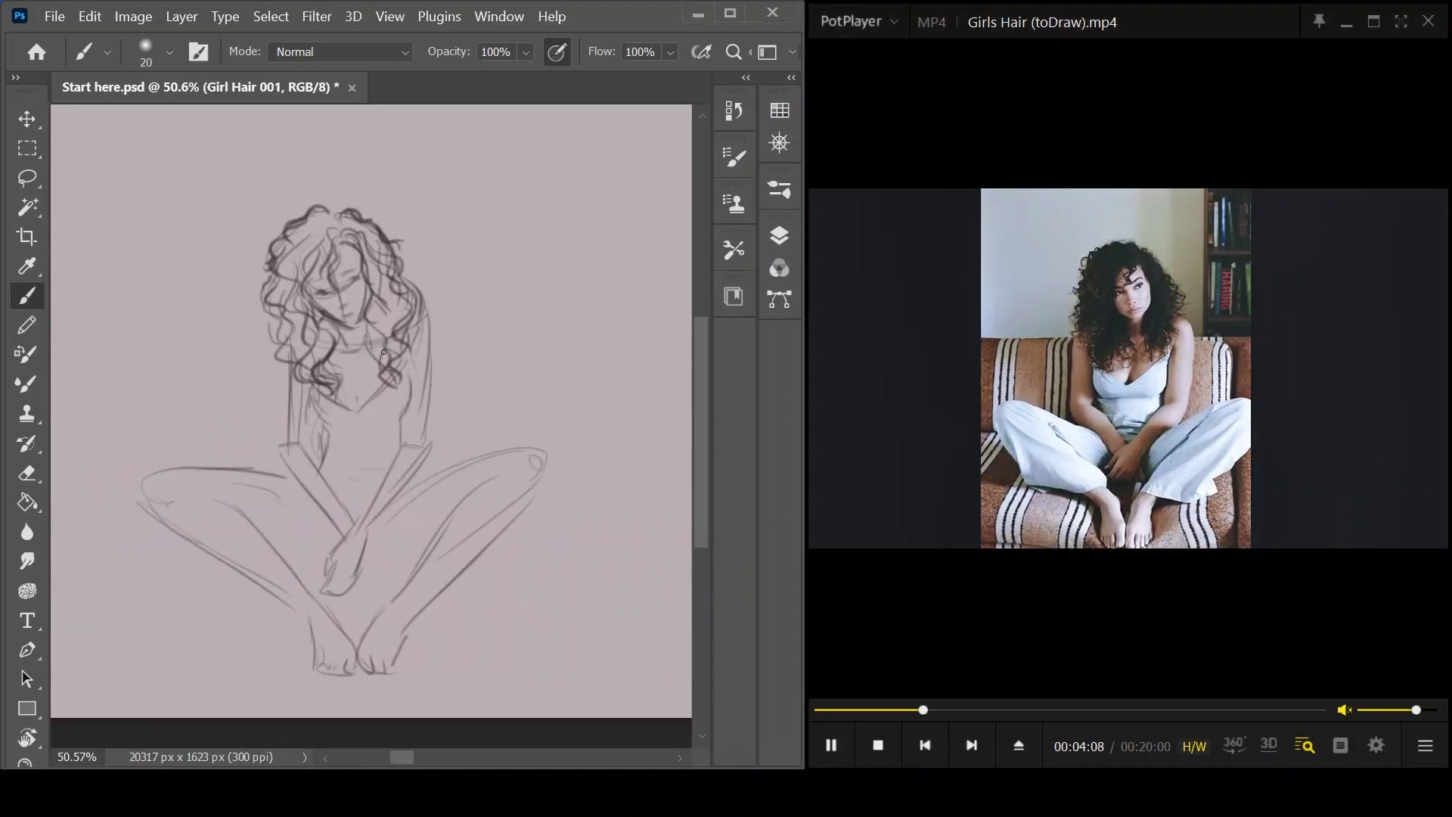
drag(276, 357, 270, 451)
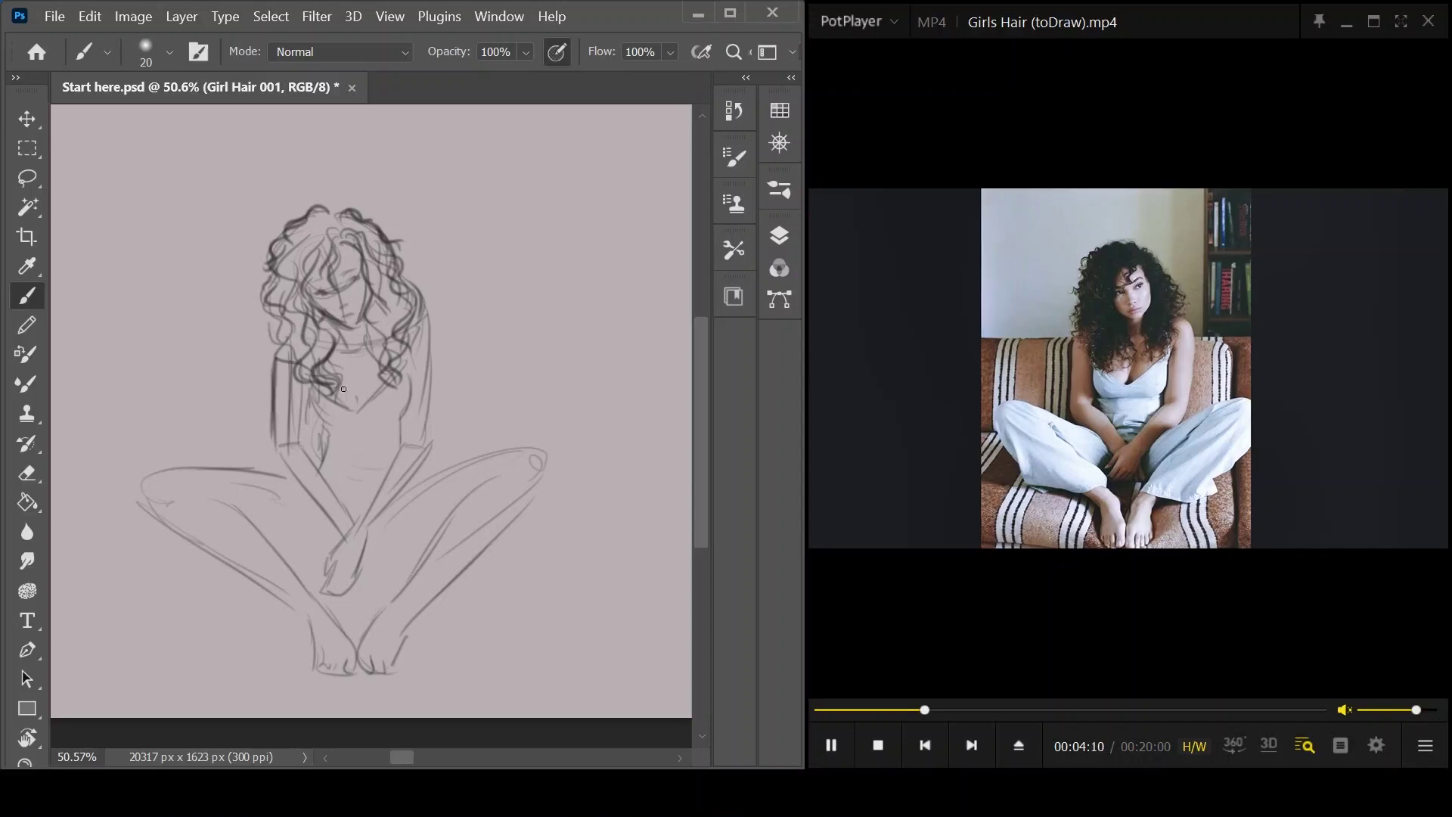
mouse_move(425, 318)
mouse_down()
mouse_move(443, 351)
mouse_move(435, 425)
mouse_up()
drag(444, 357, 435, 437)
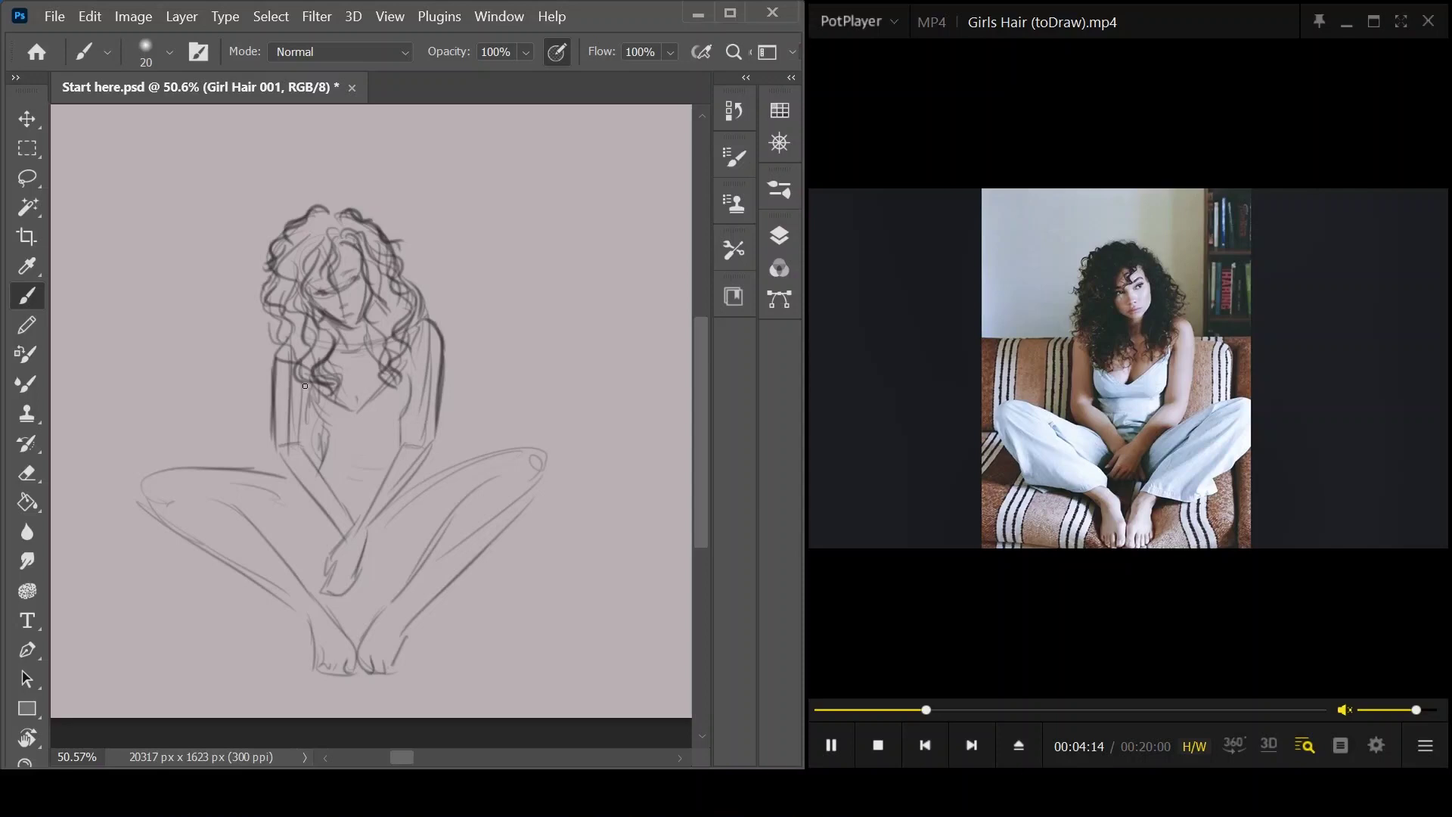
- Darken the top's sides and neckline, add fabric folds across the waist and firm up the crossing forearm
drag(303, 381, 326, 433)
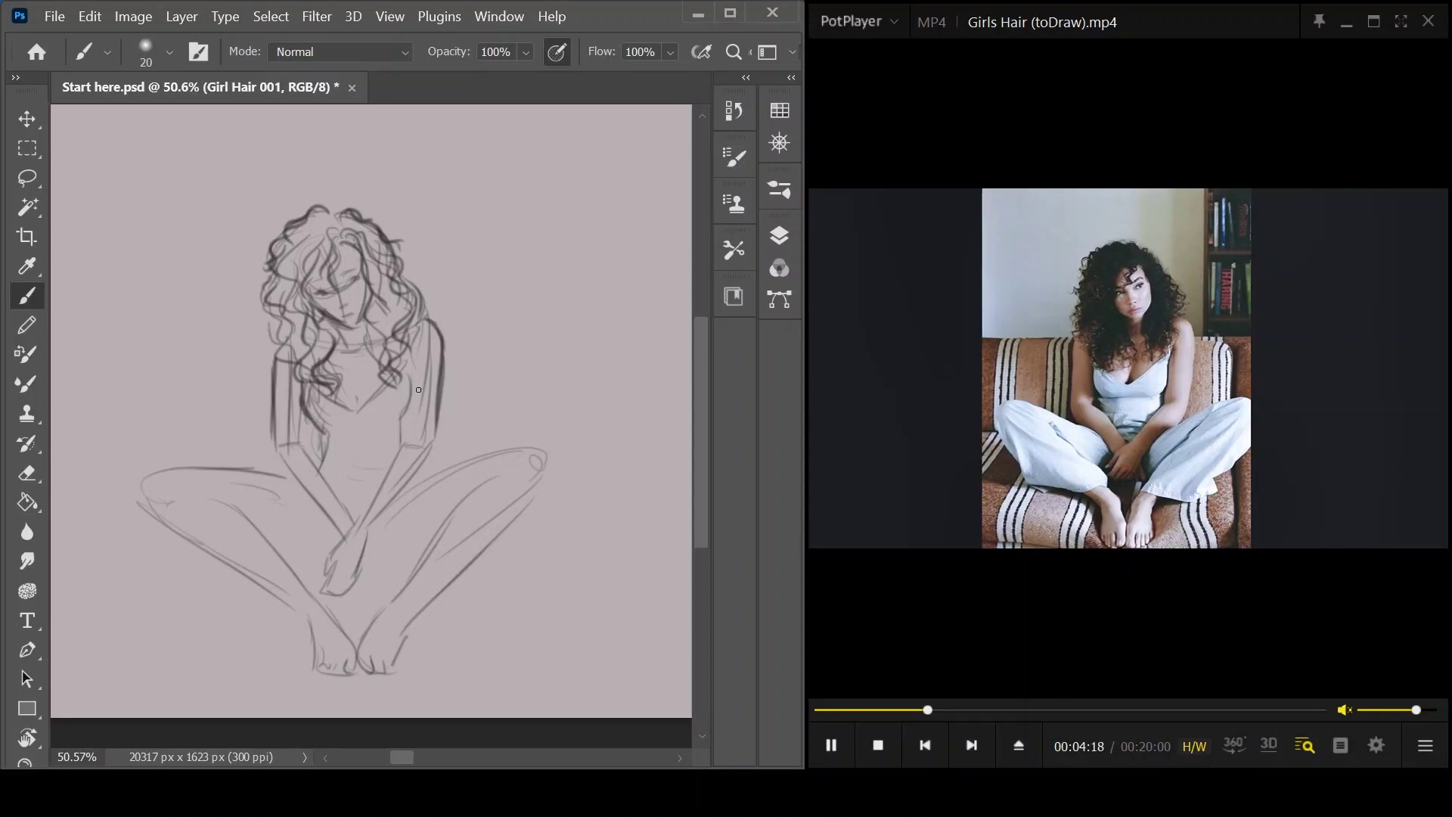
drag(420, 372, 412, 410)
mouse_move(412, 327)
mouse_down()
mouse_move(361, 404)
mouse_move(341, 403)
mouse_move(390, 388)
mouse_up()
mouse_move(302, 410)
mouse_down()
mouse_move(318, 454)
mouse_move(310, 436)
mouse_move(311, 451)
mouse_move(411, 412)
mouse_move(407, 433)
mouse_move(401, 418)
mouse_move(418, 430)
mouse_move(370, 495)
mouse_up()
mouse_move(336, 435)
mouse_down()
mouse_move(369, 453)
mouse_move(353, 526)
mouse_up()
drag(379, 478, 354, 517)
mouse_move(356, 515)
mouse_down()
mouse_move(330, 552)
mouse_move(368, 538)
mouse_up()
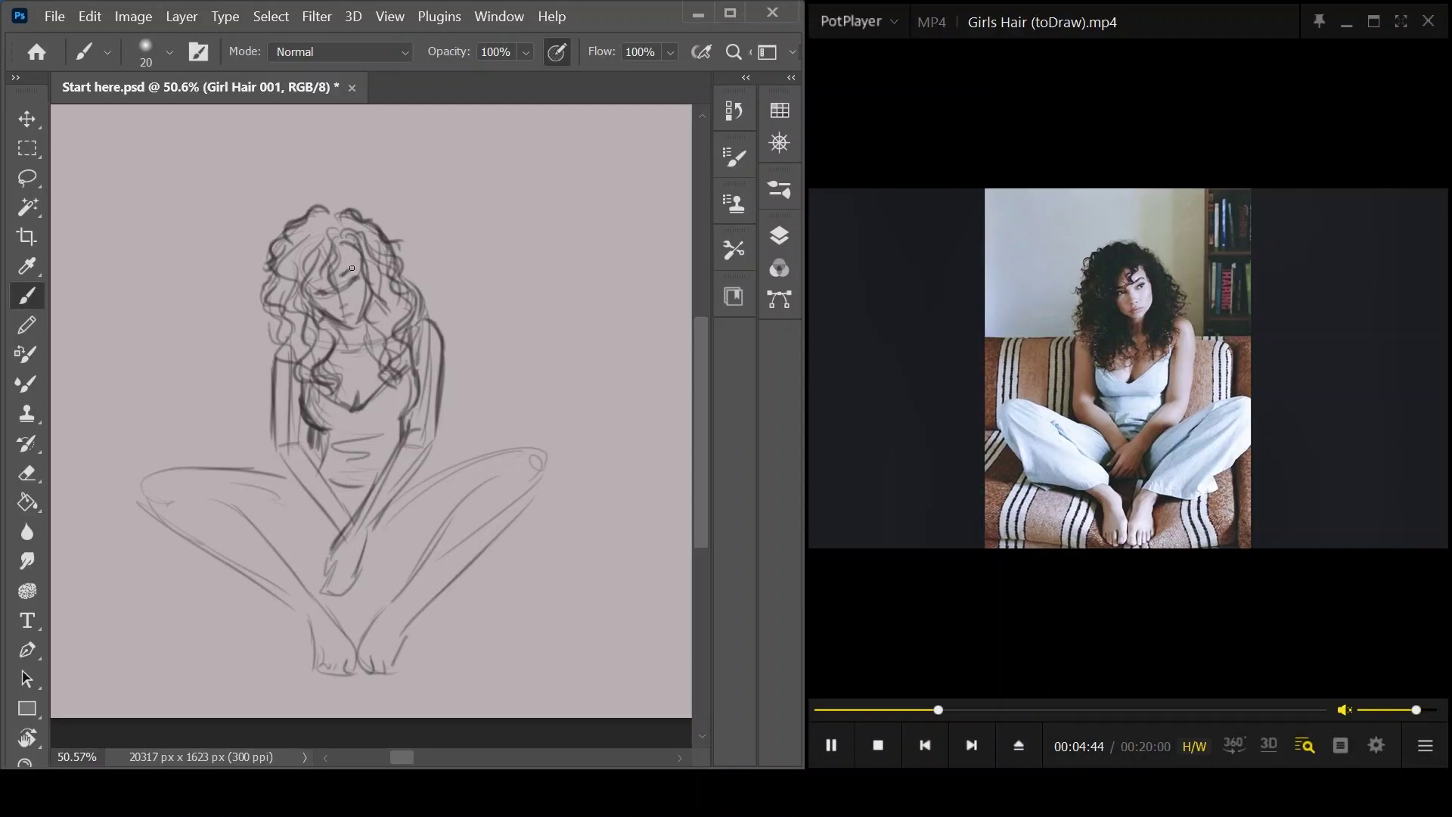
- Darken the brow and eye details, and clean up the cheek beside the mouth with the Eraser at size 35
drag(340, 275, 360, 266)
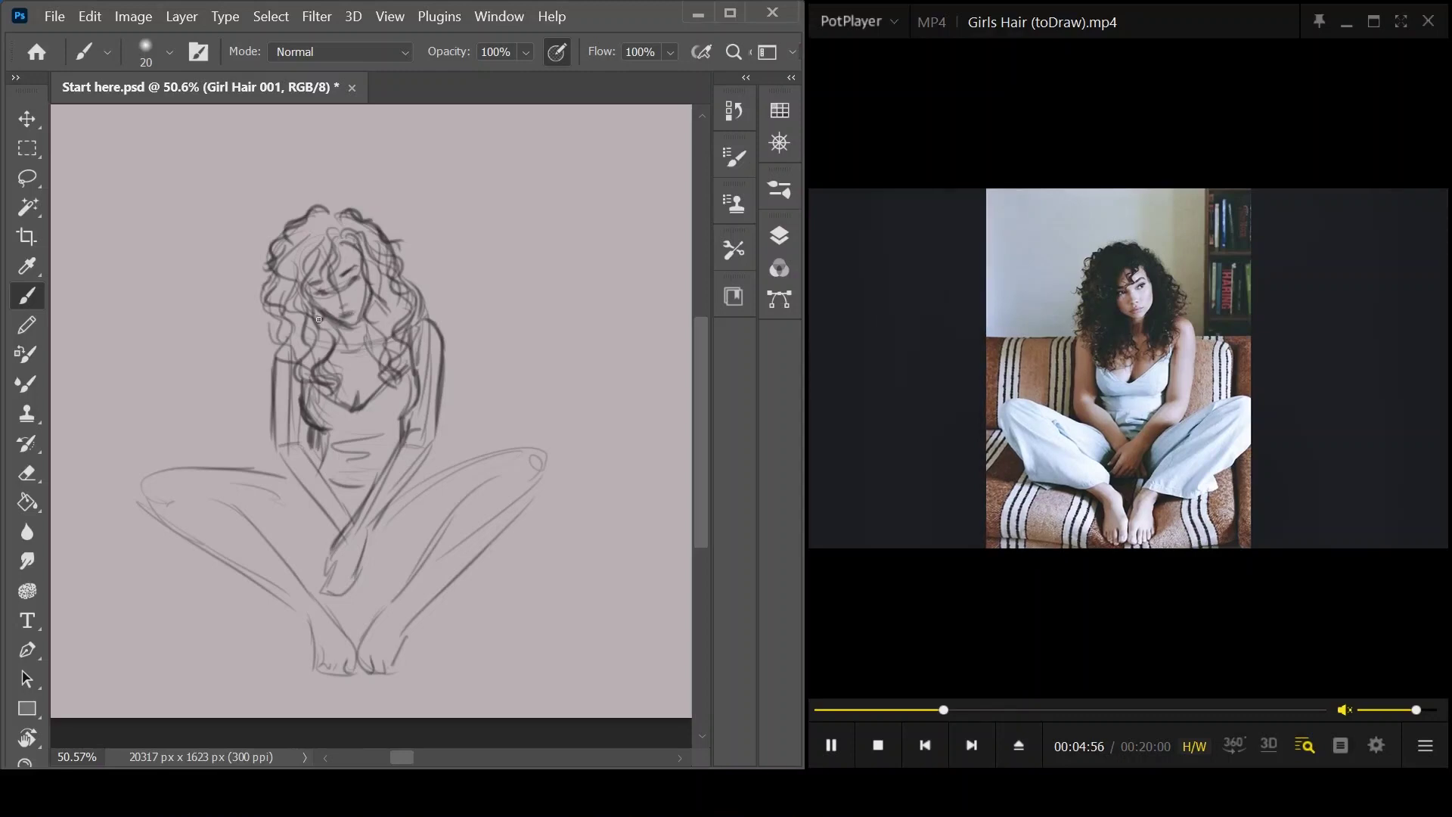
key(bracketleft)
key(e)
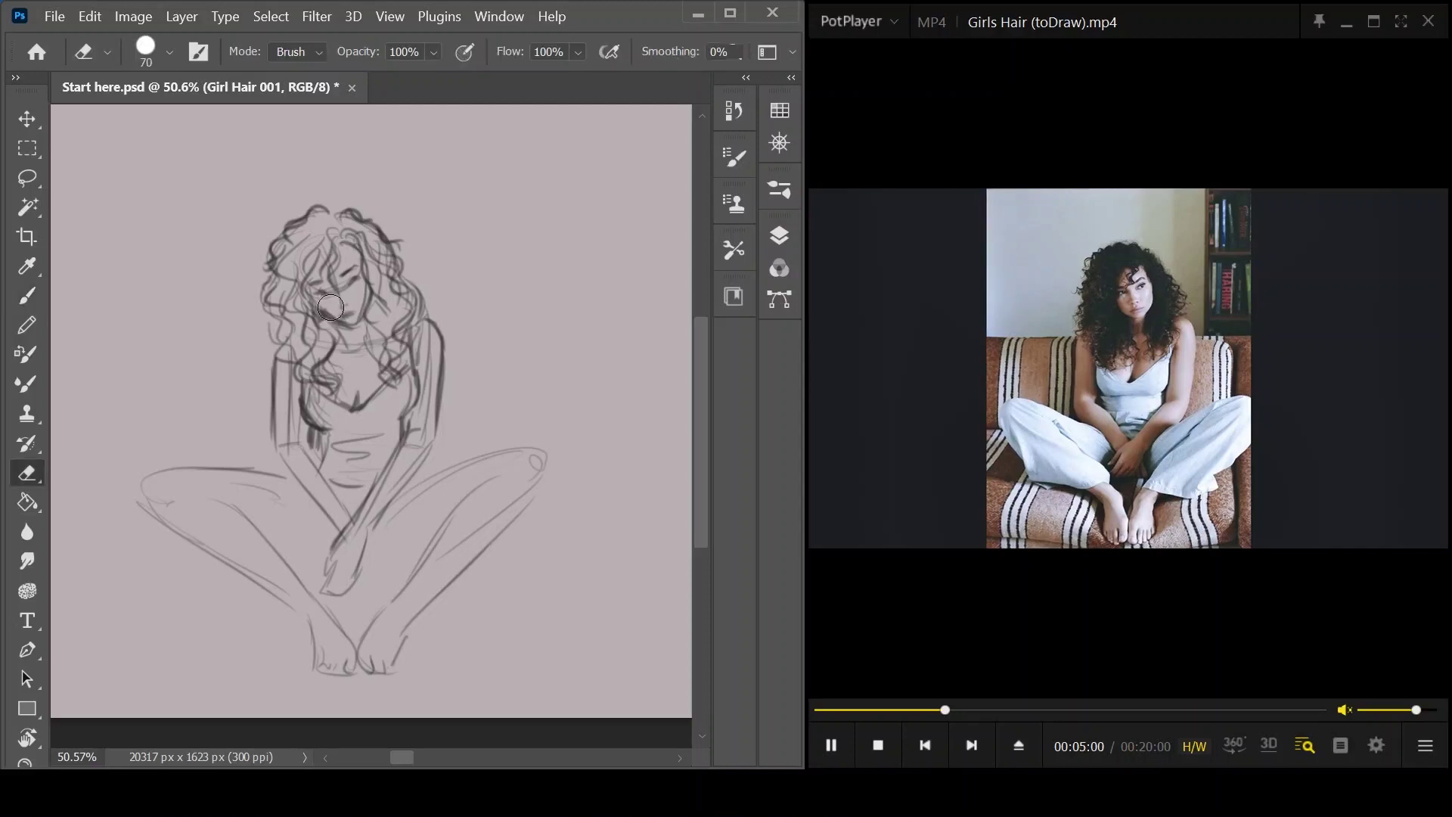
key(bracketright)
drag(323, 307, 329, 314)
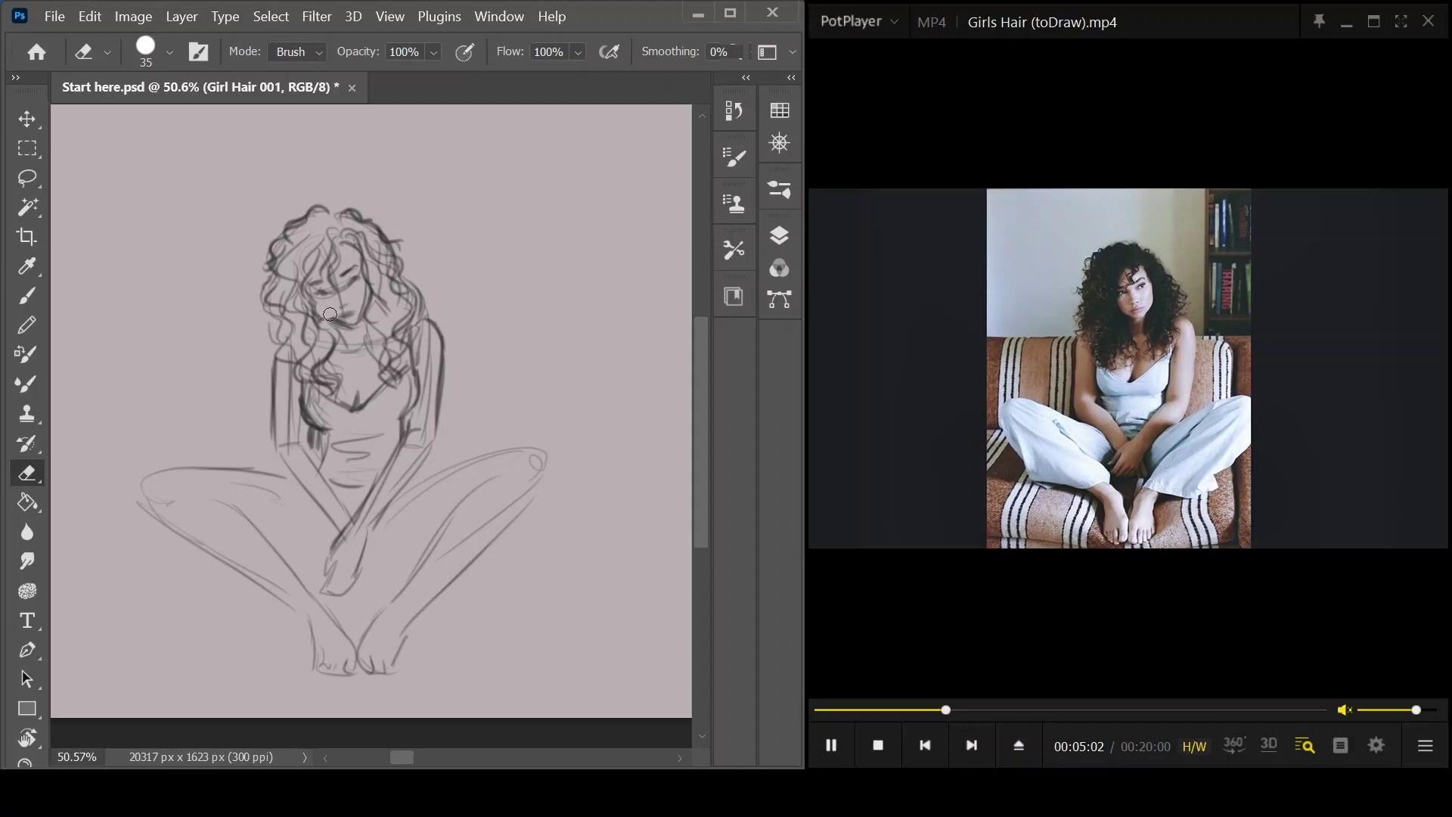
- With the Brush at size 15, darken the curls at the forehead parting and beside the neck
key(b)
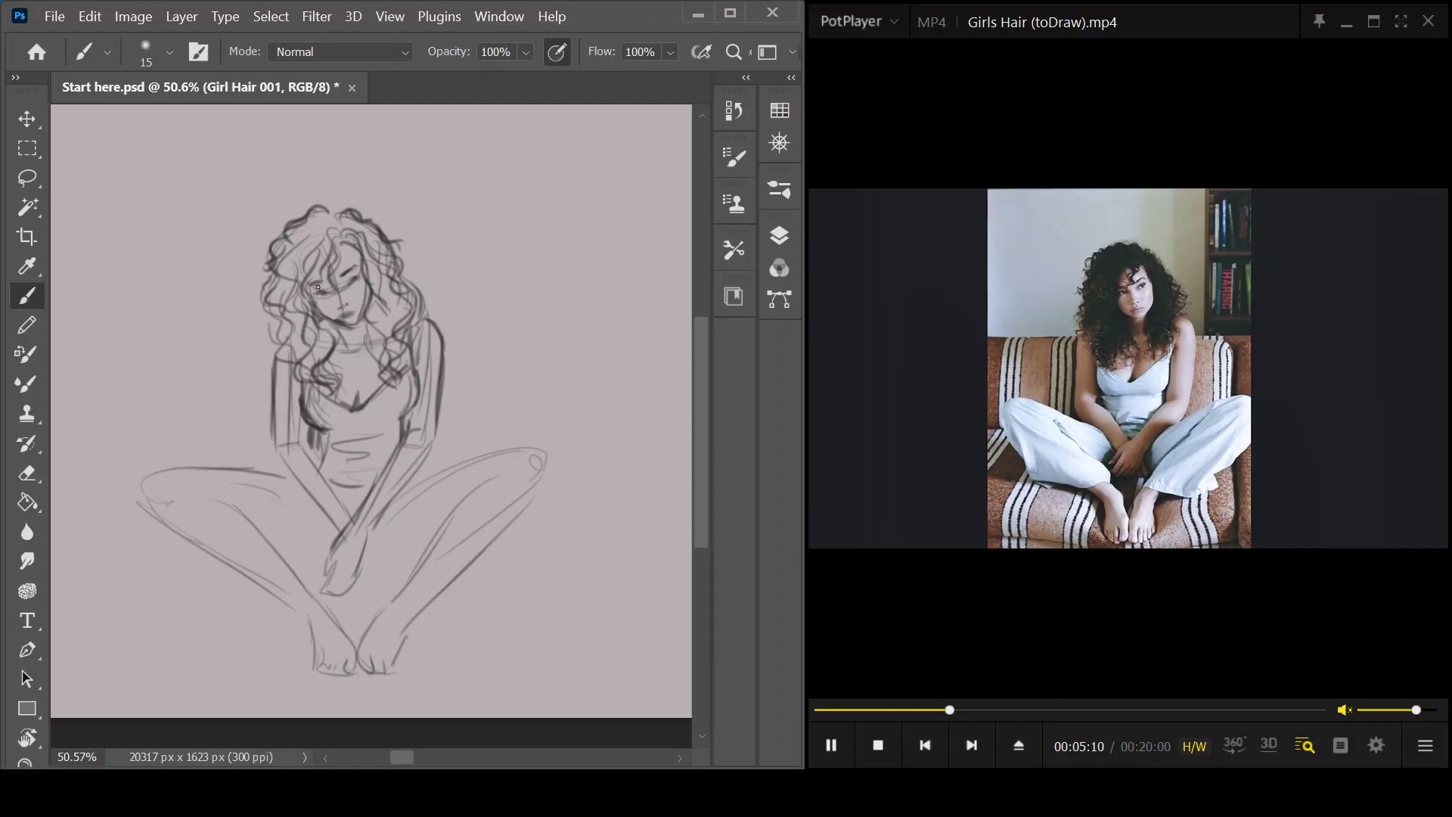
mouse_move(305, 276)
mouse_down()
mouse_move(341, 234)
mouse_move(335, 251)
mouse_move(355, 251)
mouse_up()
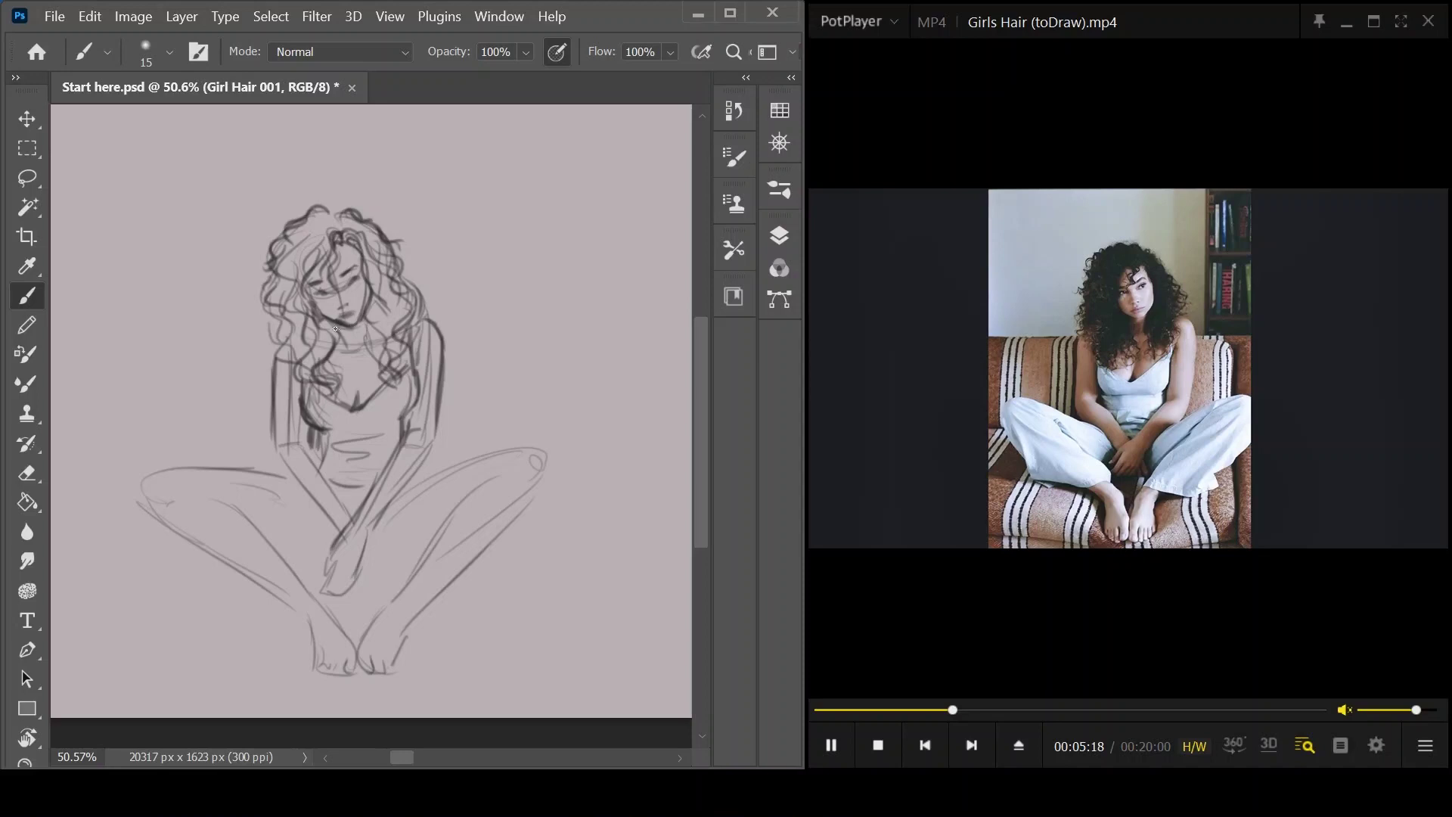
mouse_move(335, 328)
mouse_down()
mouse_move(328, 354)
mouse_move(362, 333)
mouse_move(387, 372)
mouse_move(297, 342)
mouse_move(285, 374)
mouse_up()
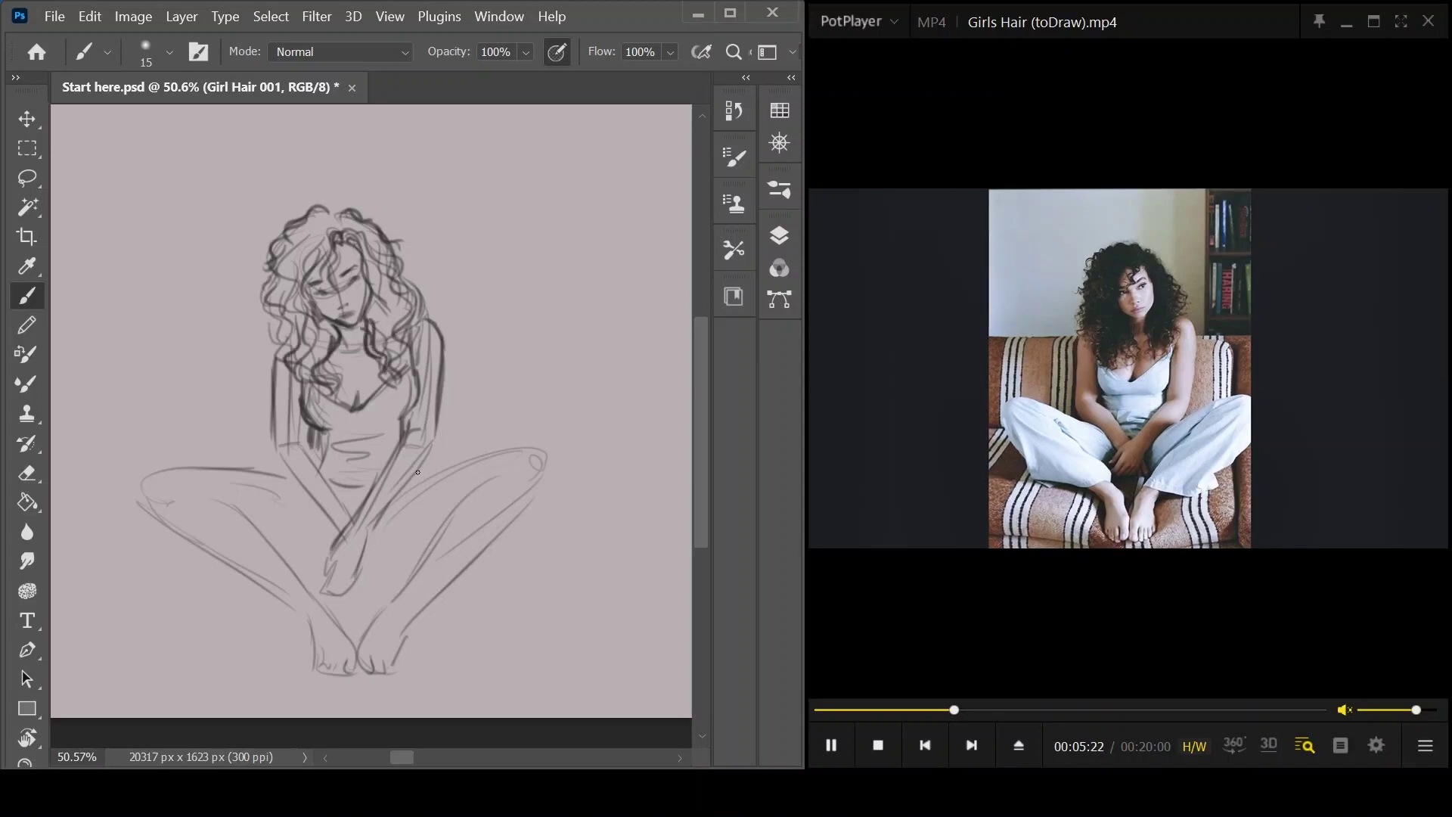
- Redraw both bent legs as loose trousers with wide hems, darkening the thigh contours and knee folds
mouse_move(418, 557)
mouse_down()
mouse_move(389, 601)
mouse_move(478, 593)
mouse_move(467, 564)
mouse_move(475, 593)
mouse_up()
drag(485, 539, 469, 590)
mouse_move(318, 586)
mouse_down()
mouse_move(256, 611)
mouse_move(284, 600)
mouse_up()
drag(226, 491, 250, 515)
drag(147, 477, 250, 595)
drag(244, 588, 264, 608)
drag(253, 528, 326, 565)
drag(446, 525, 376, 562)
drag(492, 470, 447, 510)
drag(459, 510, 411, 583)
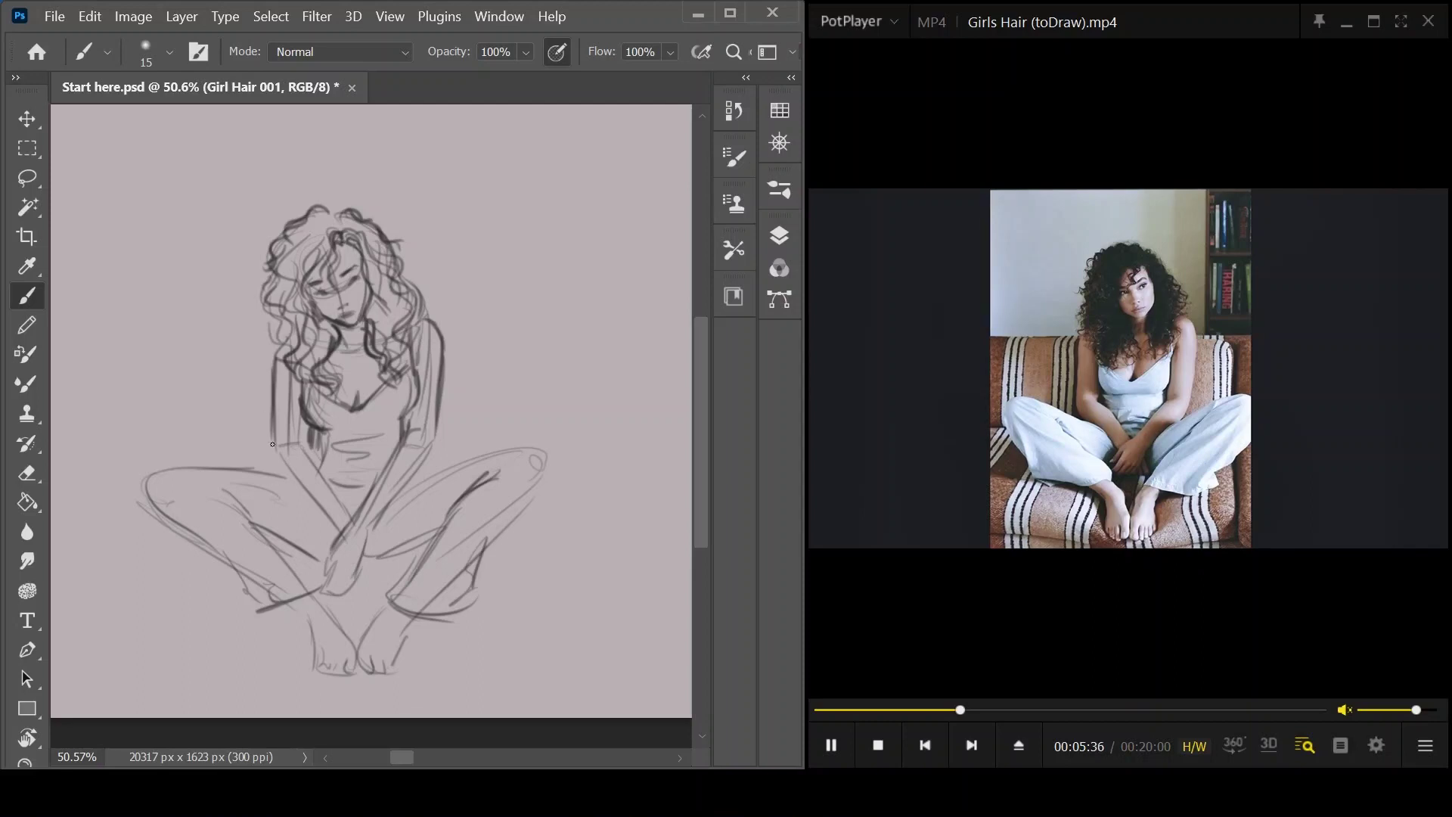
- Firm up the elbows and forearms, clean up the inner elbow with the Eraser and switch back to the Brush
mouse_move(275, 430)
mouse_down()
mouse_move(275, 454)
mouse_move(304, 445)
mouse_up()
mouse_move(291, 452)
mouse_down()
mouse_move(278, 468)
mouse_move(326, 516)
mouse_move(335, 494)
mouse_up()
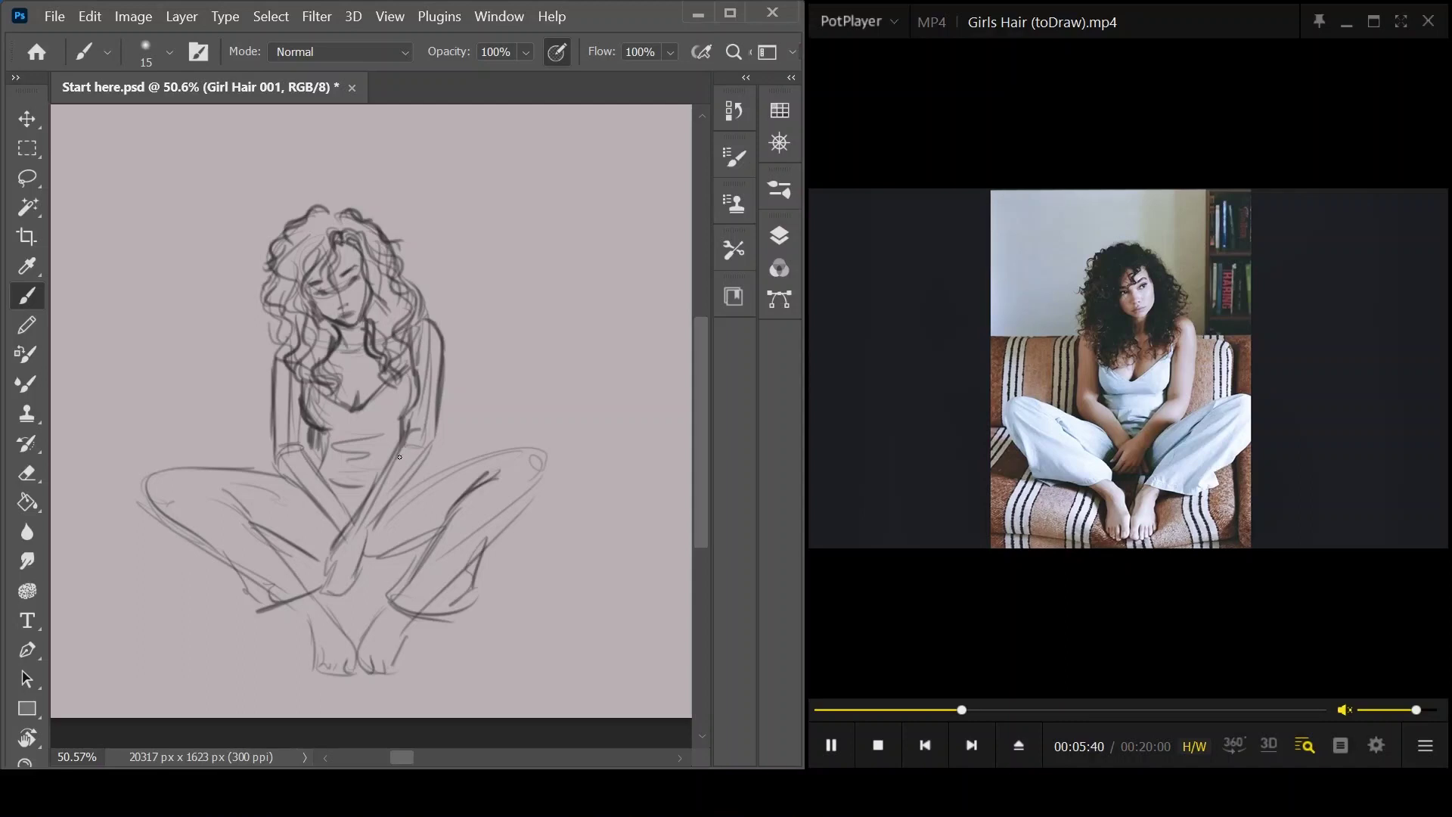
mouse_move(417, 437)
mouse_down()
mouse_move(406, 441)
mouse_move(434, 447)
mouse_move(370, 532)
mouse_up()
key(e)
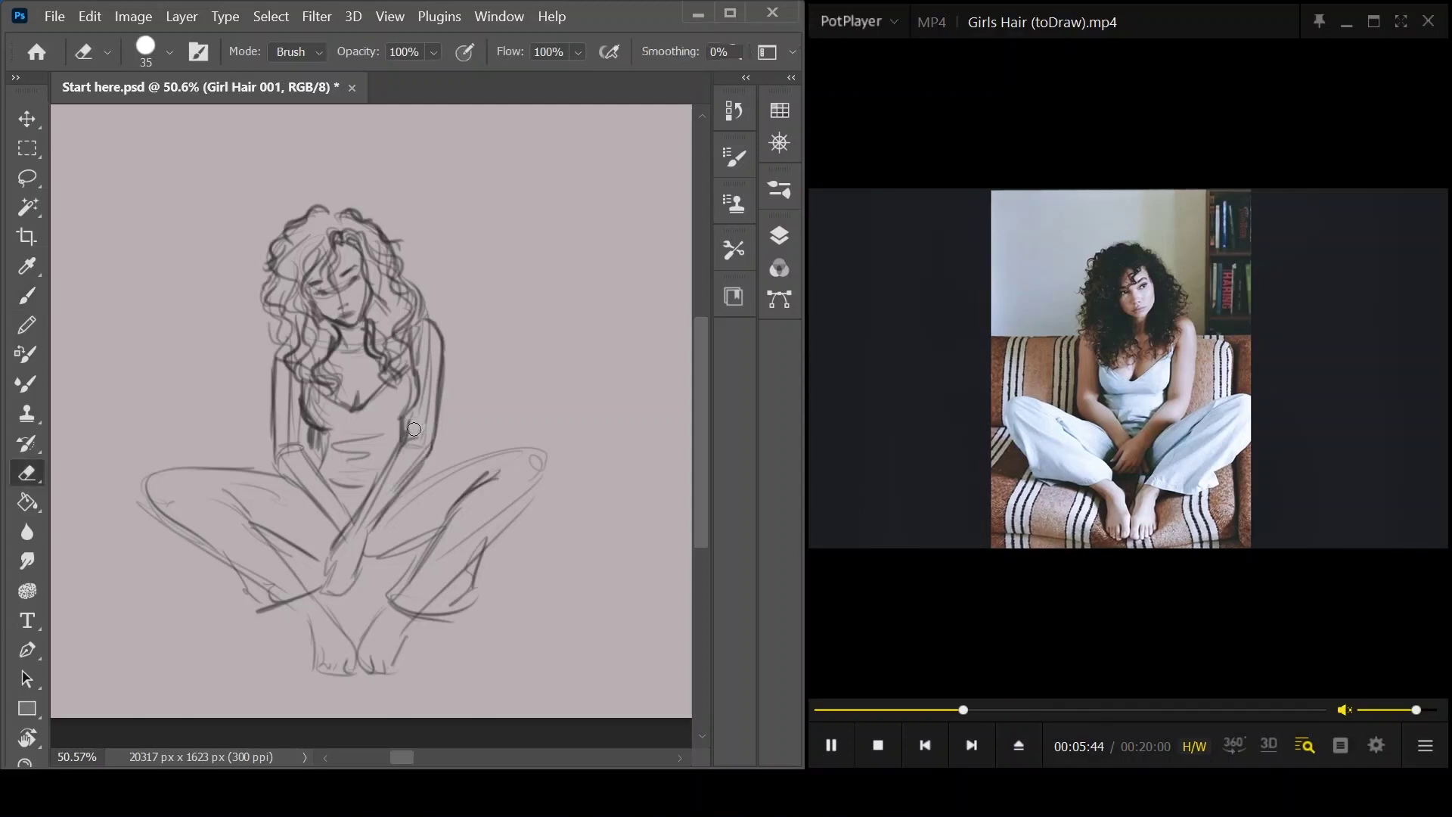
key(b)
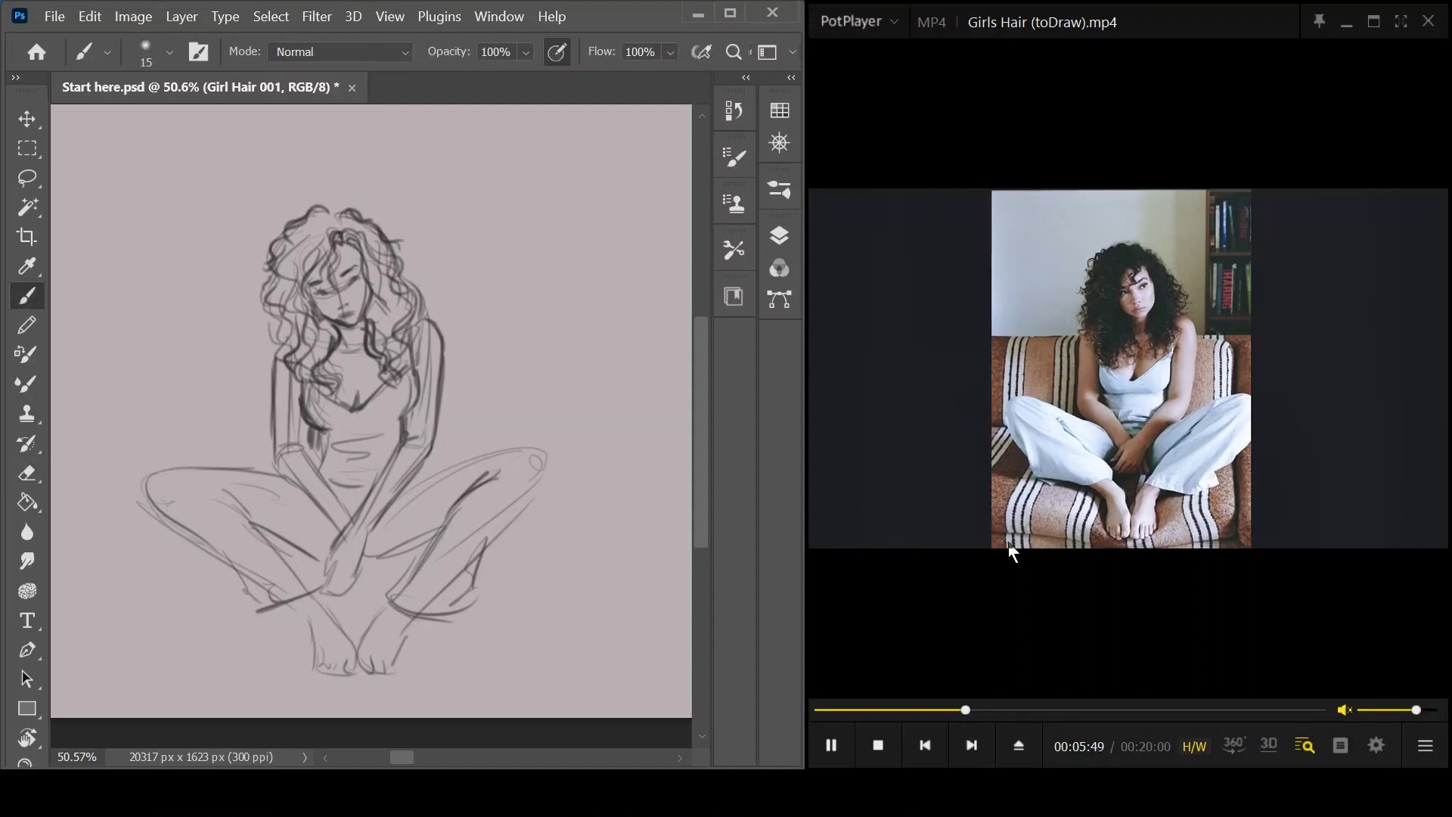
- In PotPlayer, advance the reference video to the back view of half-up hair with a claw clip and pause it
click(1009, 547)
key(Right)
key(Right)
key(Right)
key(Right)
key(space)
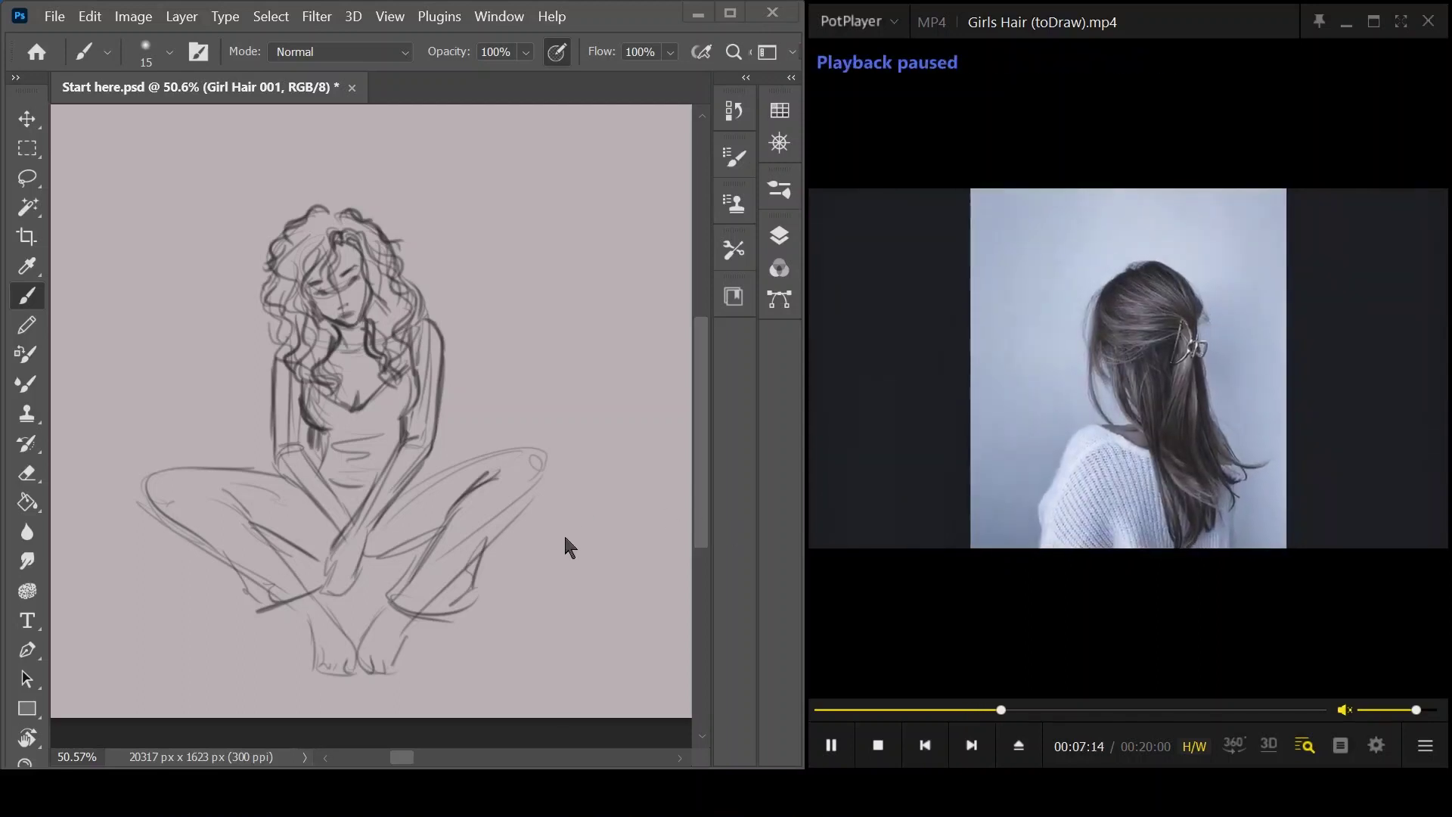
- Bring up the half-up hair sketch in Photoshop and fill the loose hair below the gathered section with dark strands
drag(564, 545, 476, 529)
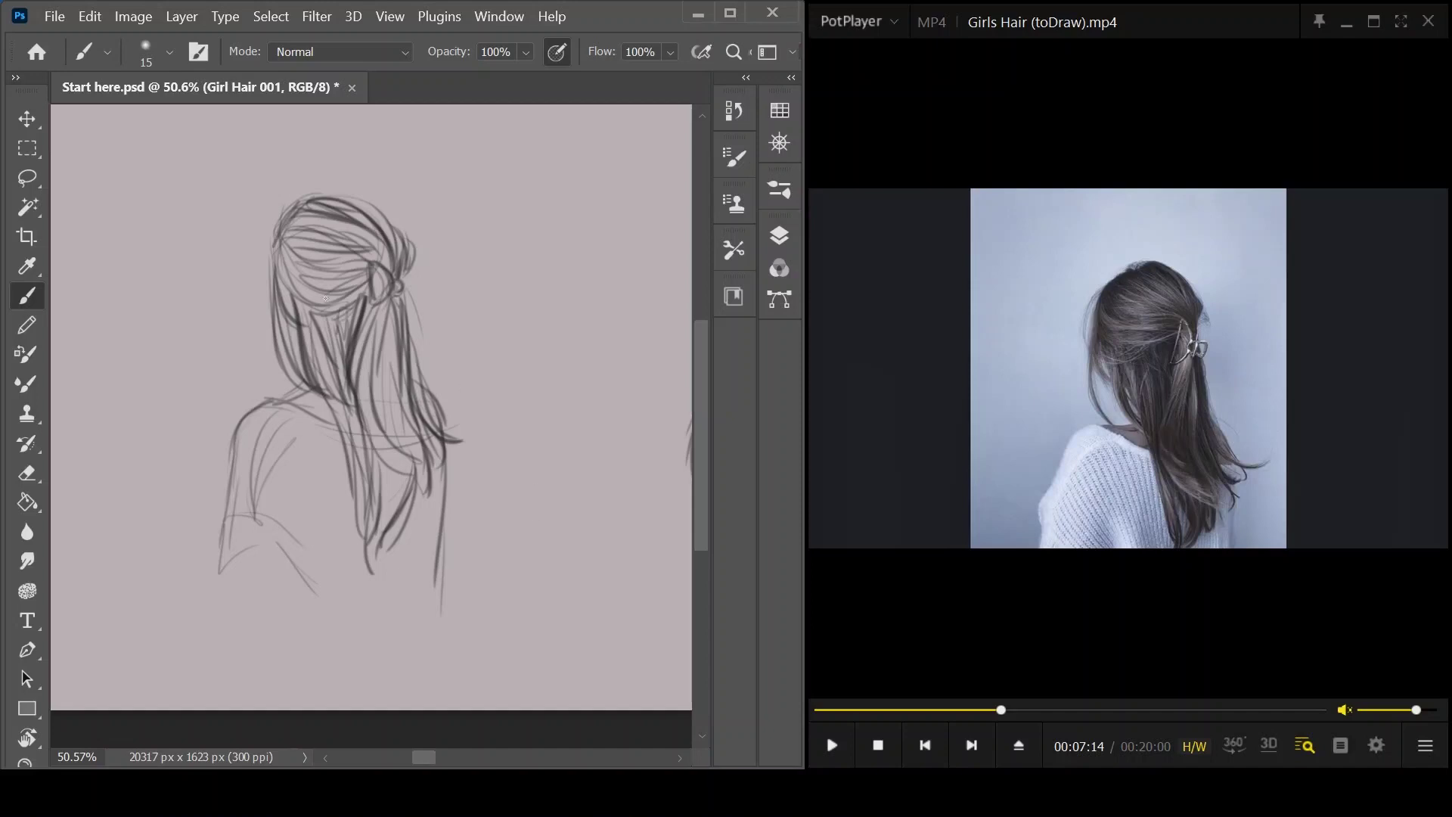
mouse_move(322, 308)
mouse_down()
mouse_move(367, 285)
mouse_move(349, 342)
mouse_move(354, 297)
mouse_move(339, 343)
mouse_move(335, 304)
mouse_move(338, 344)
mouse_move(321, 313)
mouse_move(314, 353)
mouse_up()
mouse_move(335, 300)
mouse_down()
mouse_move(307, 366)
mouse_move(316, 331)
mouse_move(328, 387)
mouse_up()
mouse_move(346, 338)
mouse_down()
mouse_move(347, 415)
mouse_move(321, 367)
mouse_up()
drag(341, 365, 331, 409)
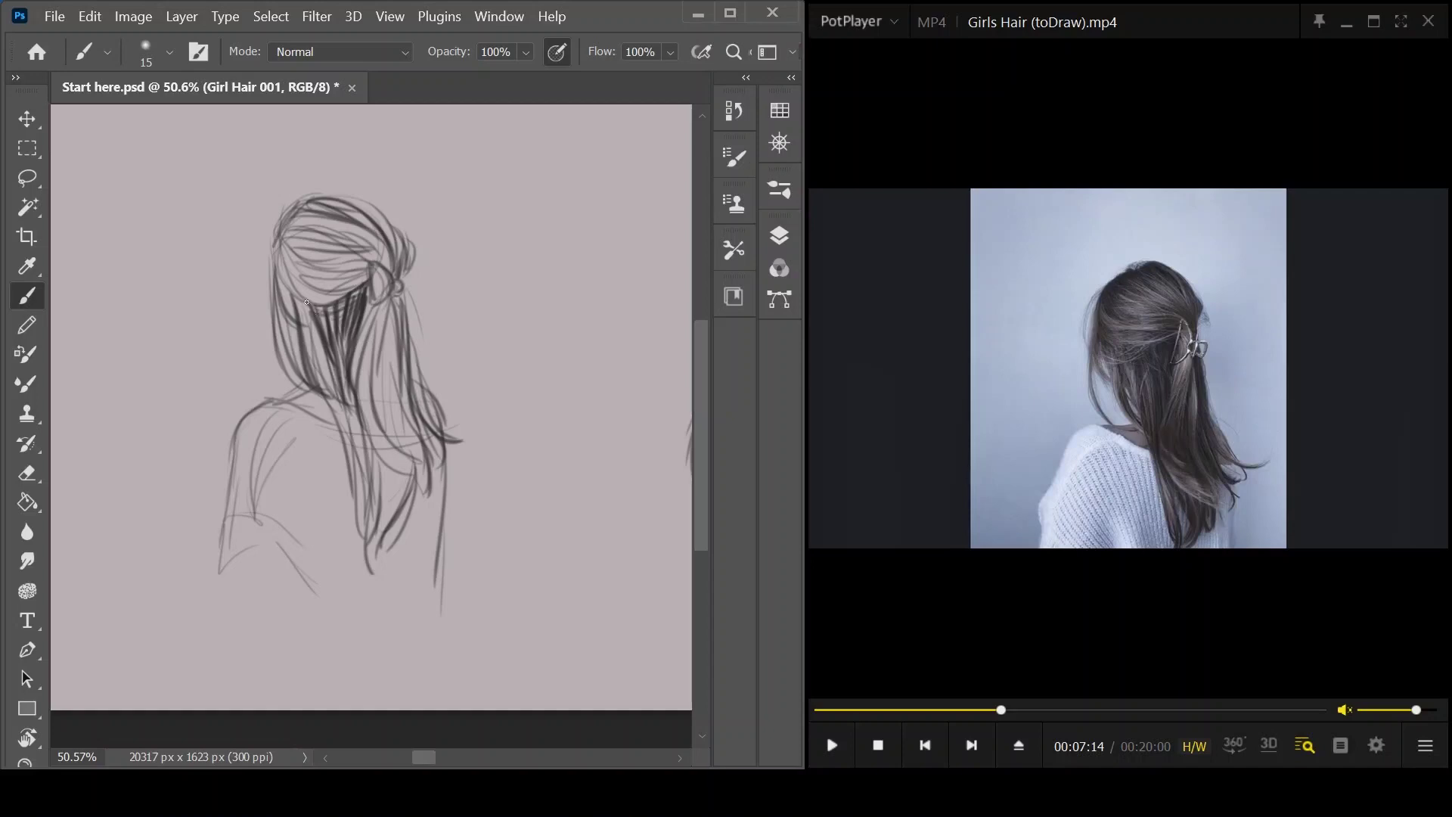
drag(306, 302, 325, 378)
drag(303, 303, 318, 409)
drag(307, 337, 336, 426)
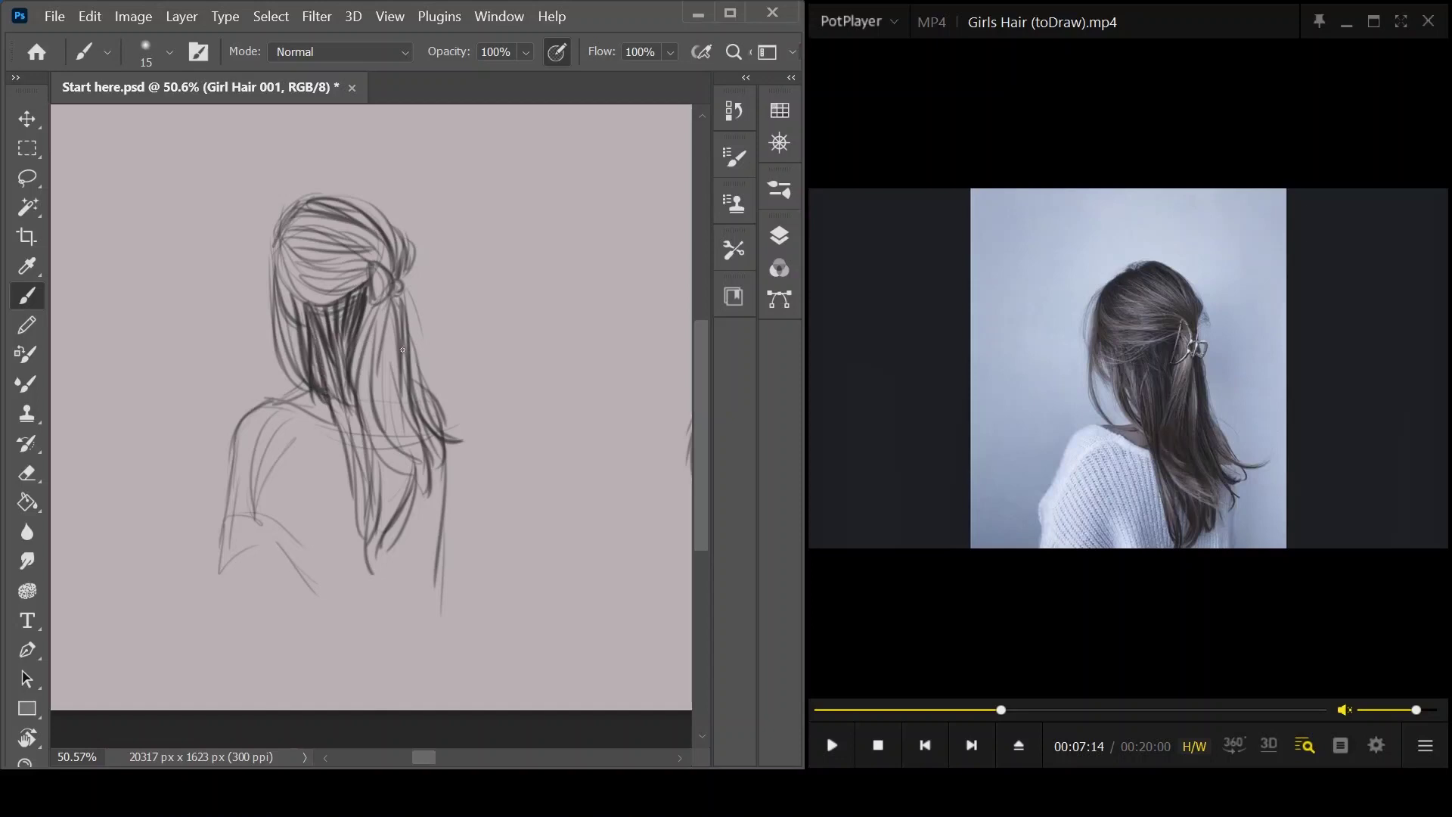
- Add strands to the hanging ponytail and darken the hair gathered into the claw clip
drag(375, 301, 363, 398)
mouse_move(342, 262)
mouse_down()
mouse_move(373, 265)
mouse_move(333, 273)
mouse_up()
drag(367, 273, 324, 287)
drag(332, 294, 367, 279)
drag(363, 230, 389, 268)
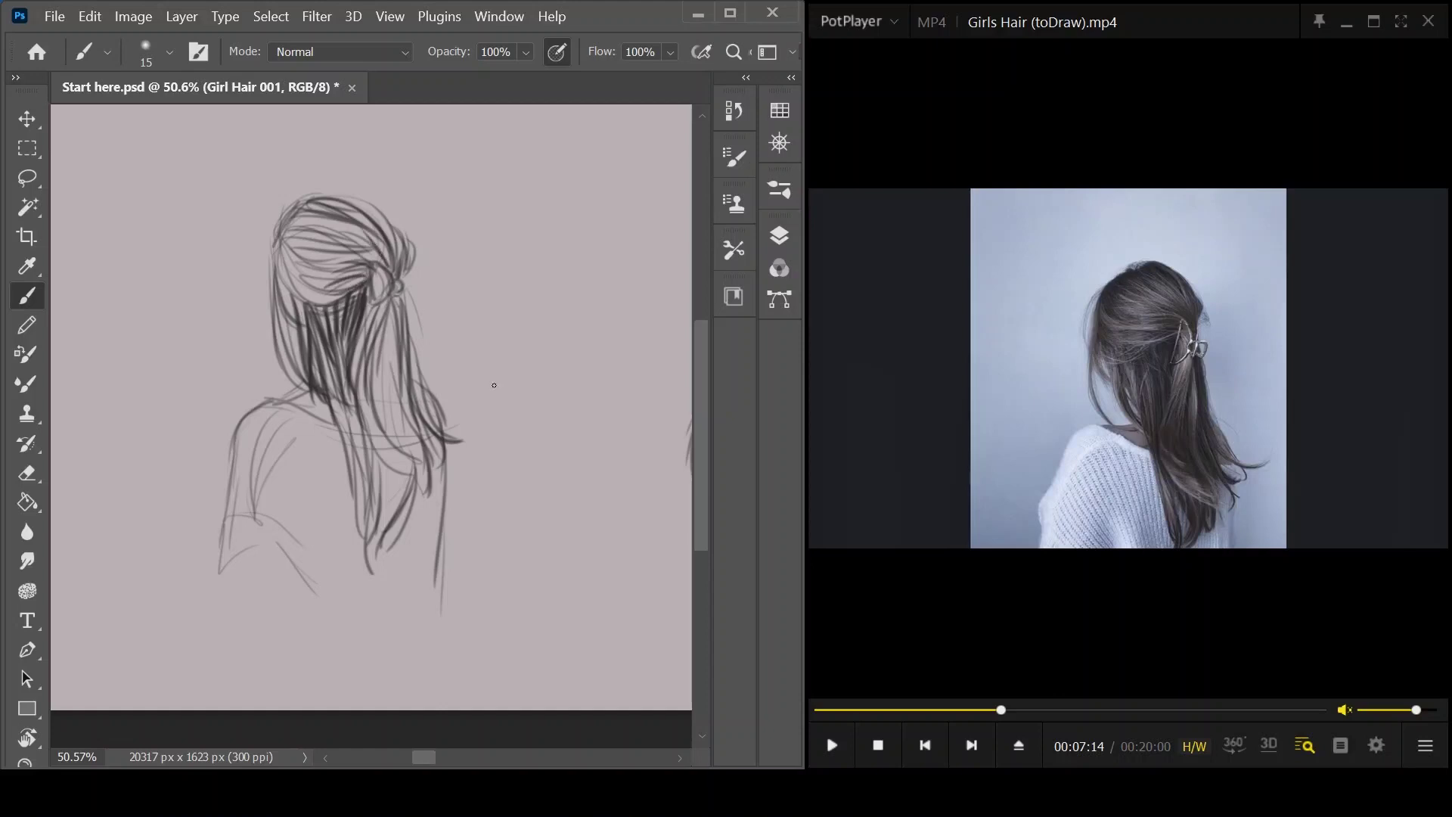
- In PotPlayer, advance the reference video to the woman with long layered dark hair and resume playback
click(1049, 446)
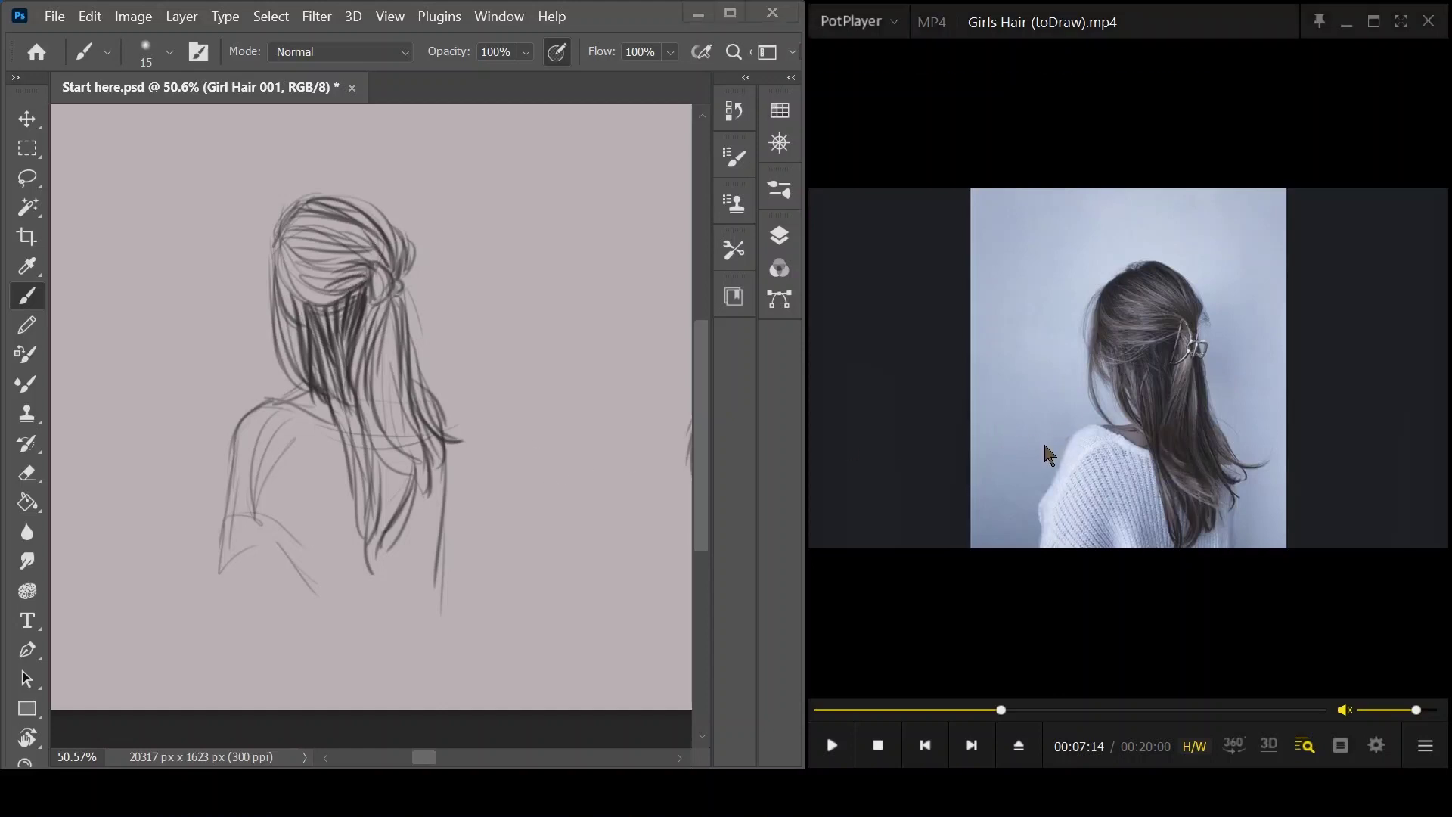
key(Right)
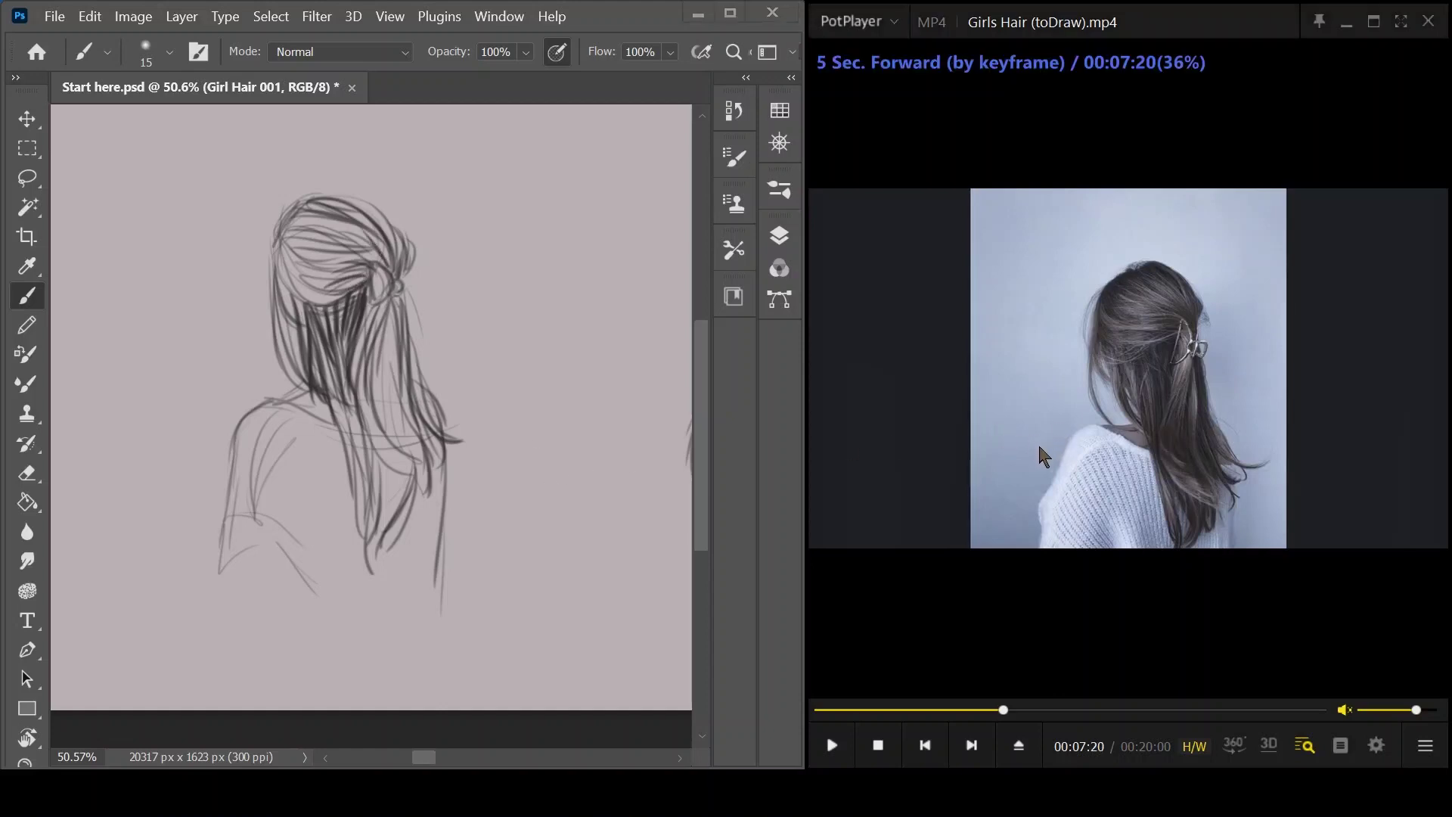
key(Right)
key(Right)
key(Right)
key(Right)
key(Right)
key(Right)
key(Right)
key(Right)
key(Right)
key(Right)
key(Right)
key(Right)
key(Right)
key(Right)
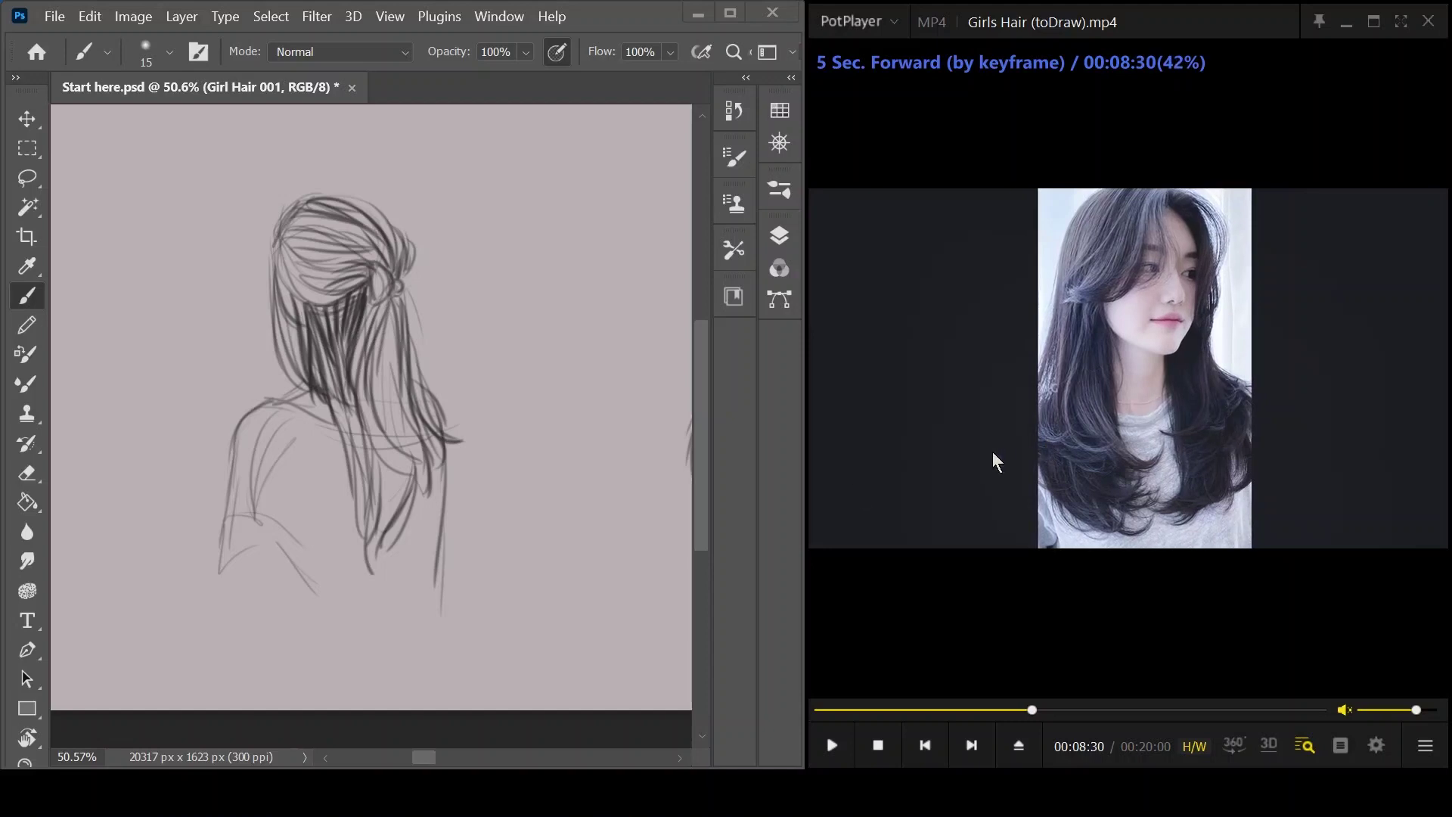
key(space)
- On the long layered hair sketch in Photoshop, firm up the neck and face and darken the face-framing fringe strands
scroll(486, 502, right, 10)
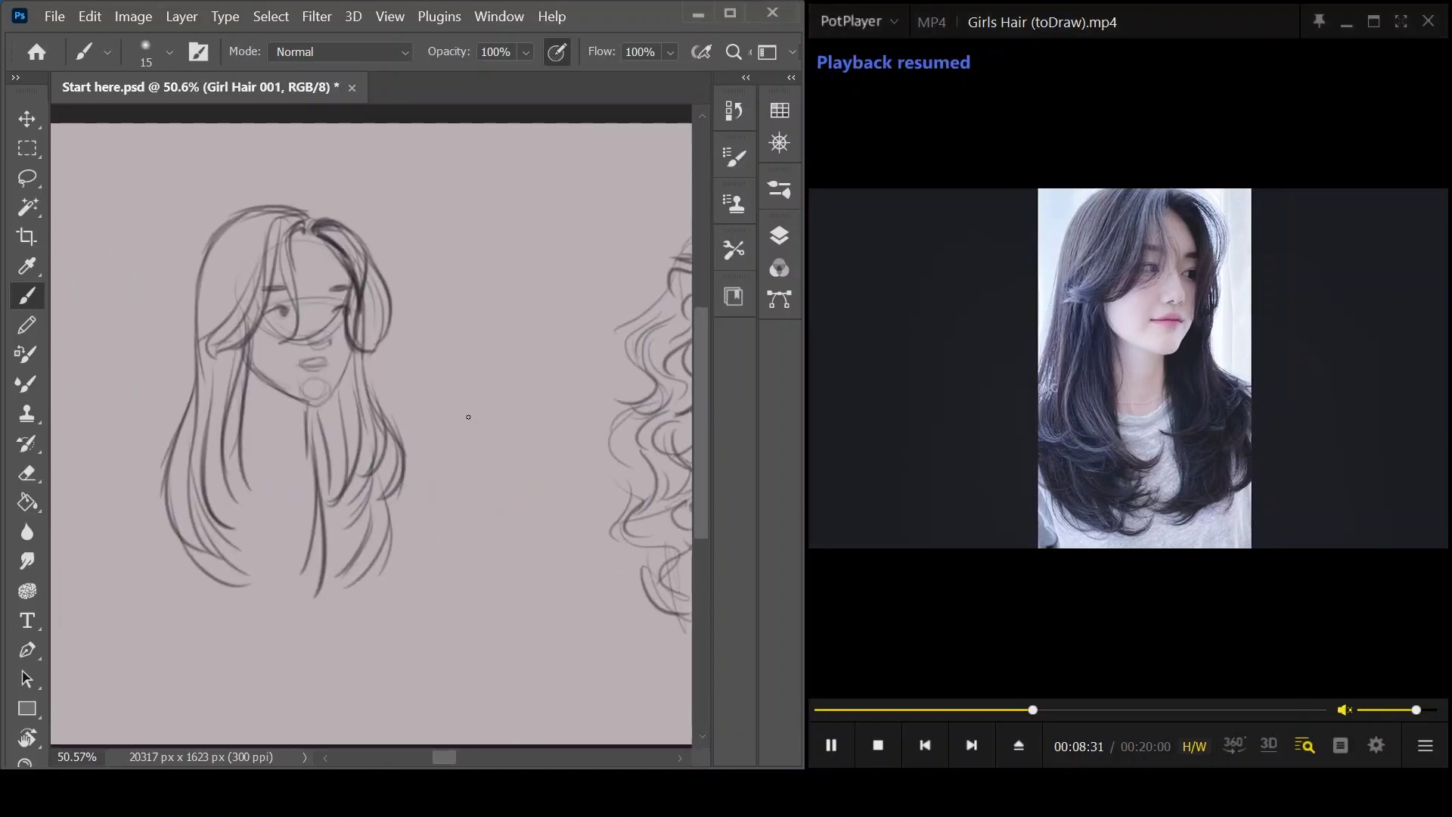
mouse_move(307, 365)
mouse_down()
mouse_move(344, 372)
mouse_move(330, 394)
mouse_move(293, 392)
mouse_move(309, 453)
mouse_up()
drag(259, 373, 251, 455)
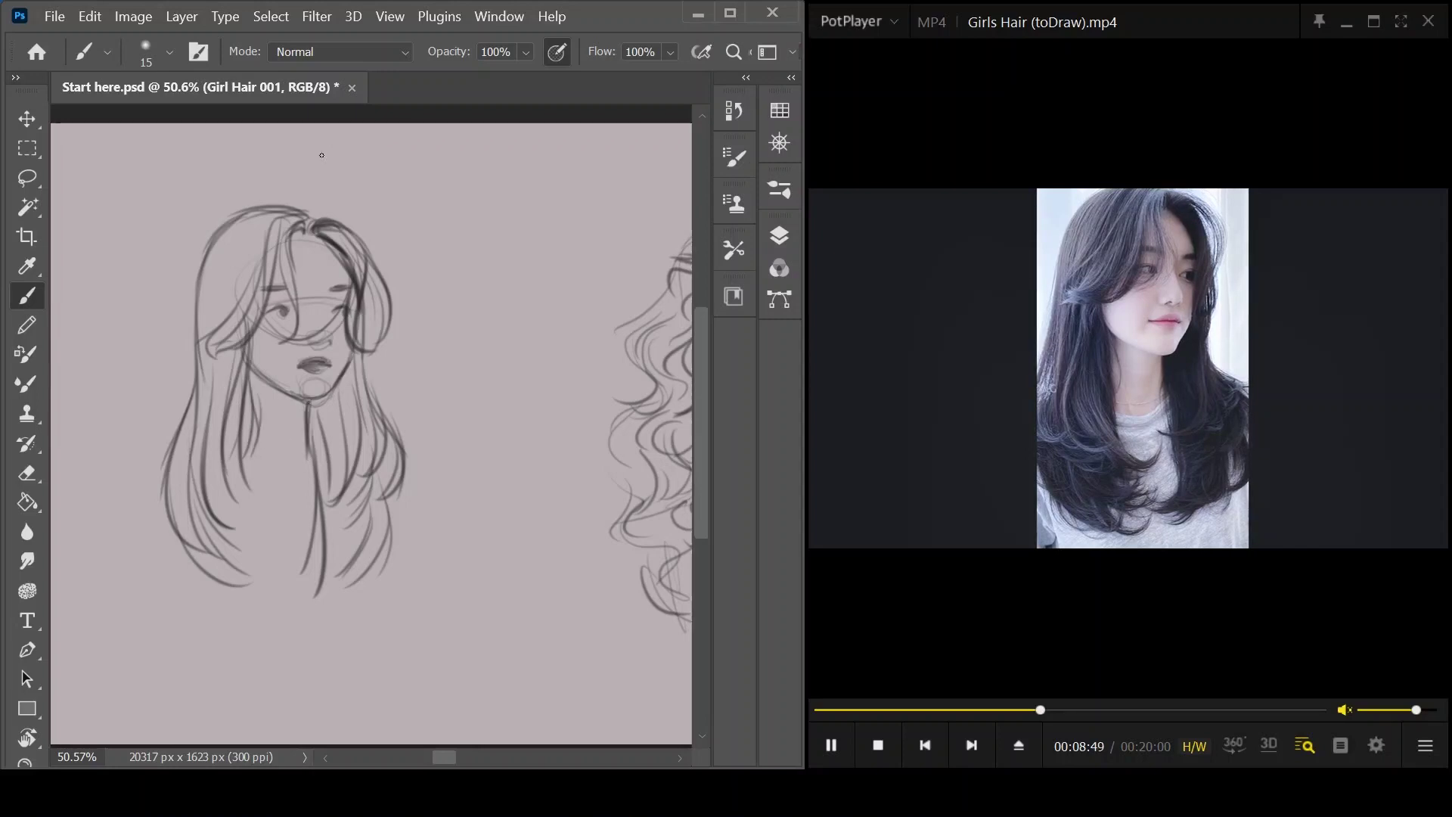
mouse_move(298, 217)
mouse_down()
mouse_move(277, 257)
mouse_move(290, 303)
mouse_up()
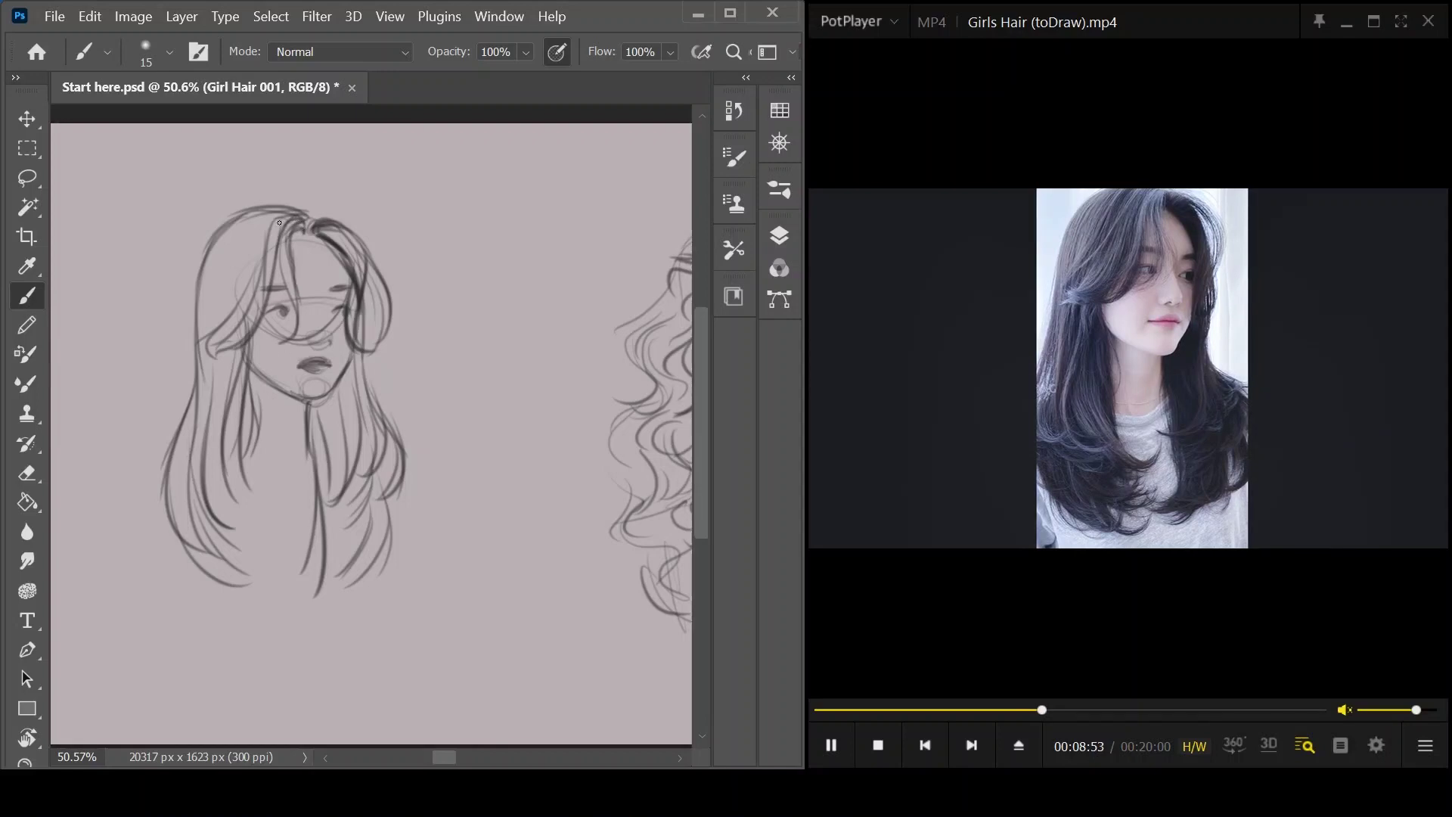
mouse_move(287, 217)
mouse_down()
mouse_move(211, 352)
mouse_move(250, 342)
mouse_up()
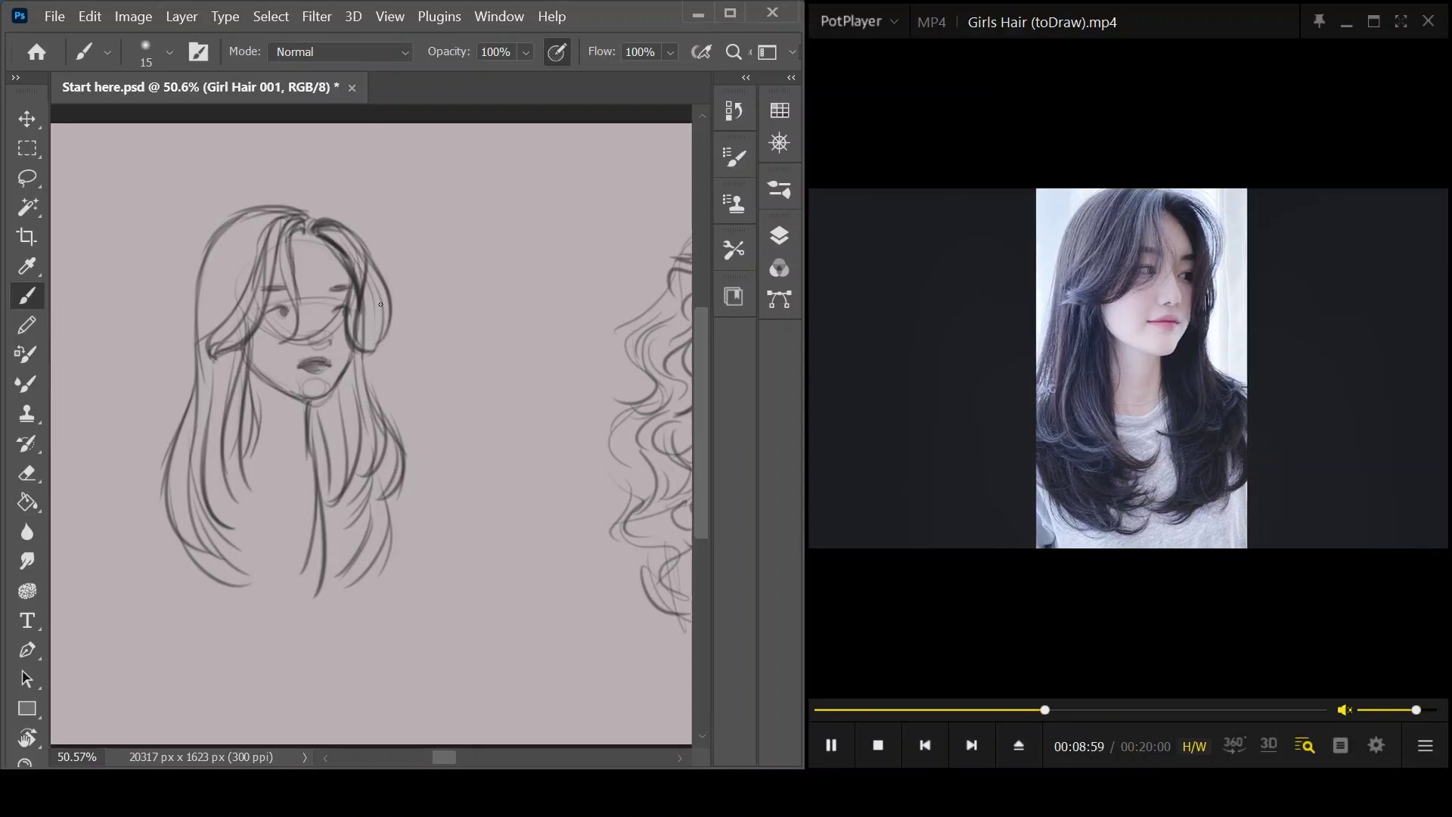
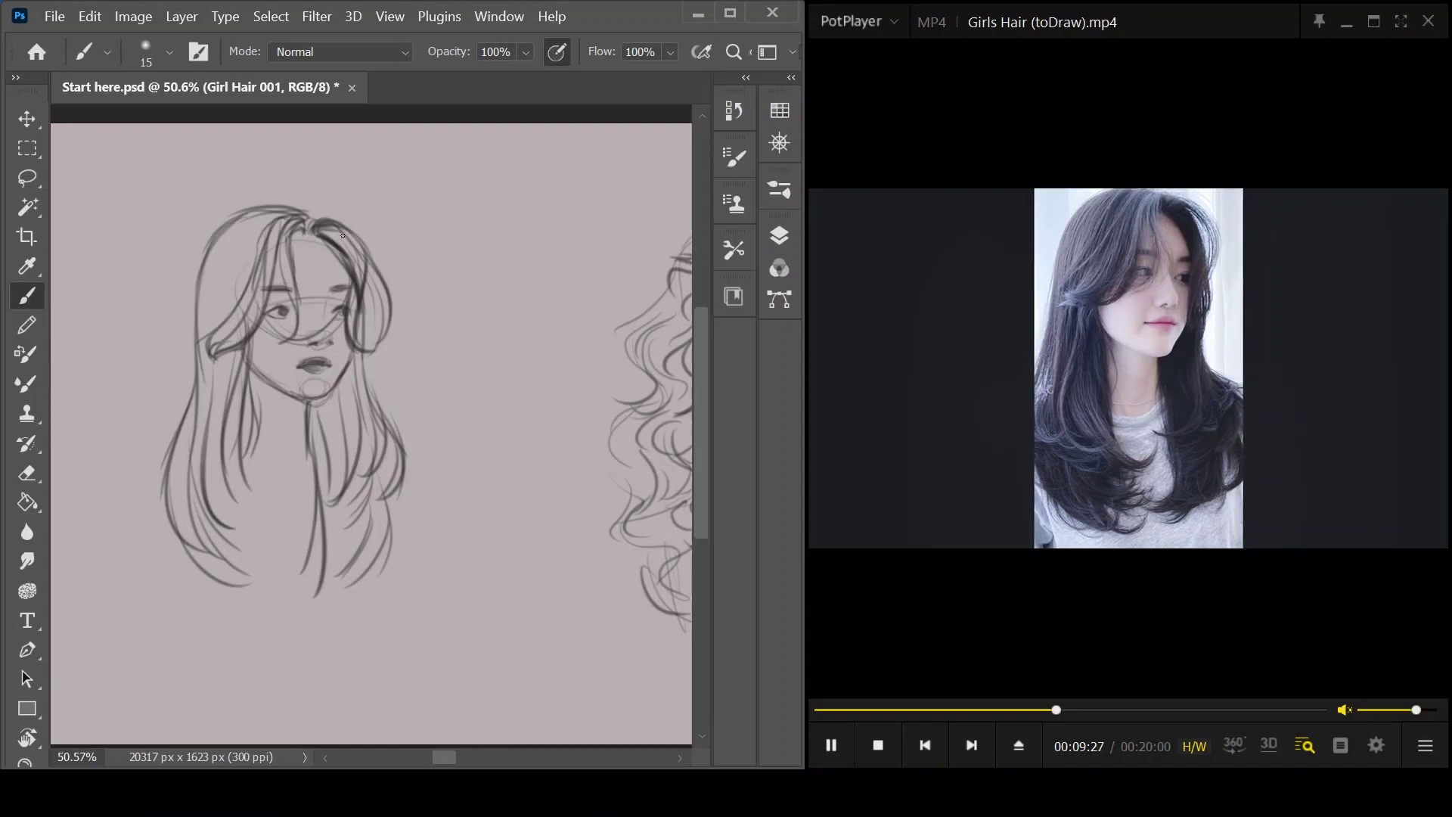
mouse_move(319, 233)
mouse_down()
mouse_move(351, 280)
mouse_move(337, 242)
mouse_move(353, 254)
mouse_move(360, 299)
mouse_move(355, 239)
mouse_move(345, 233)
mouse_move(359, 280)
mouse_up()
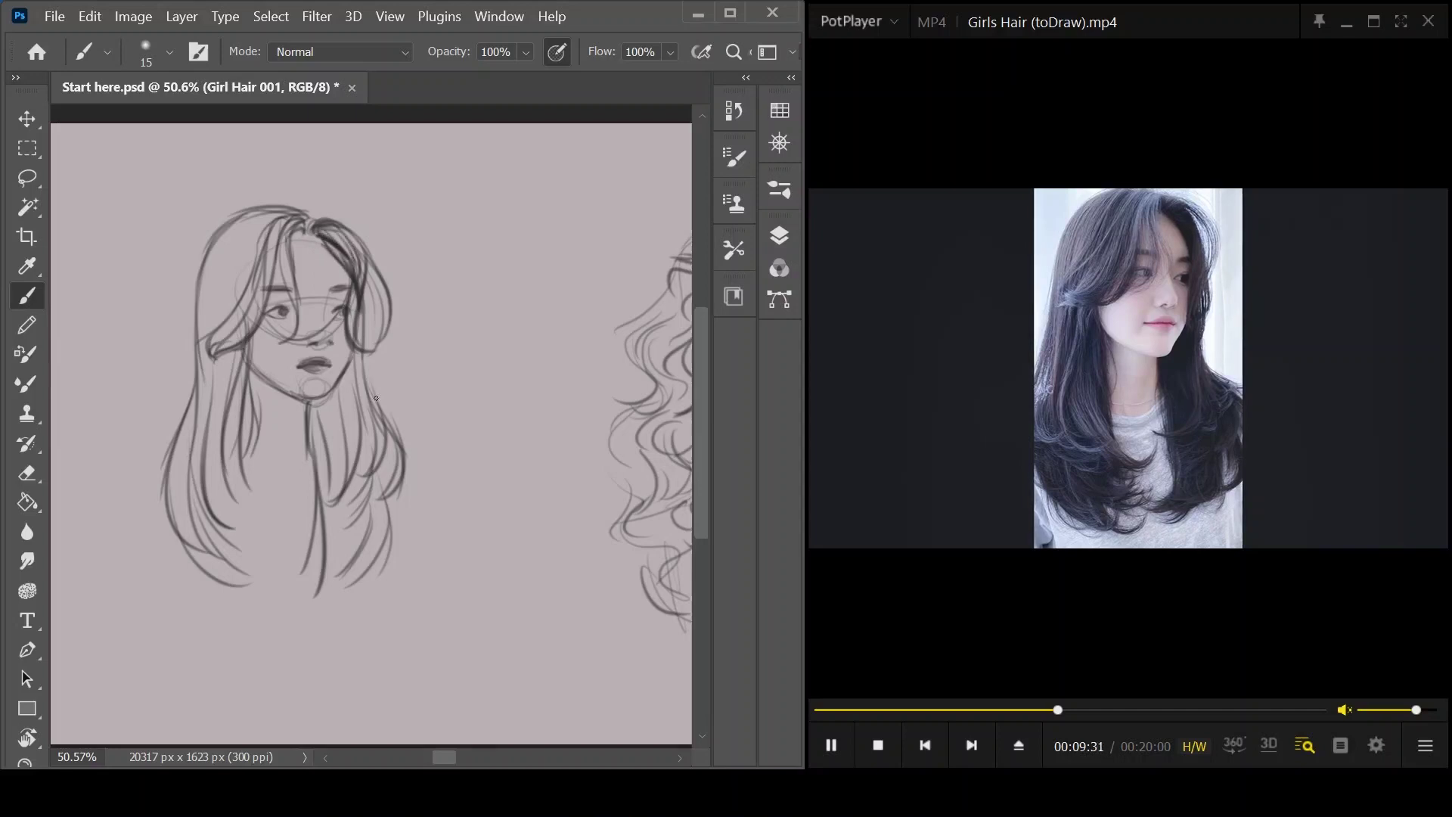
- Fill the hair beneath the chin, along the inner side of the neck, with dark vertical strands
drag(313, 399, 312, 451)
mouse_move(317, 402)
mouse_down()
mouse_move(326, 454)
mouse_move(340, 440)
mouse_up()
mouse_move(347, 374)
mouse_down()
mouse_move(352, 437)
mouse_move(333, 492)
mouse_up()
mouse_move(327, 410)
mouse_down()
mouse_move(319, 497)
mouse_move(337, 479)
mouse_up()
drag(332, 433, 322, 524)
drag(342, 472, 328, 526)
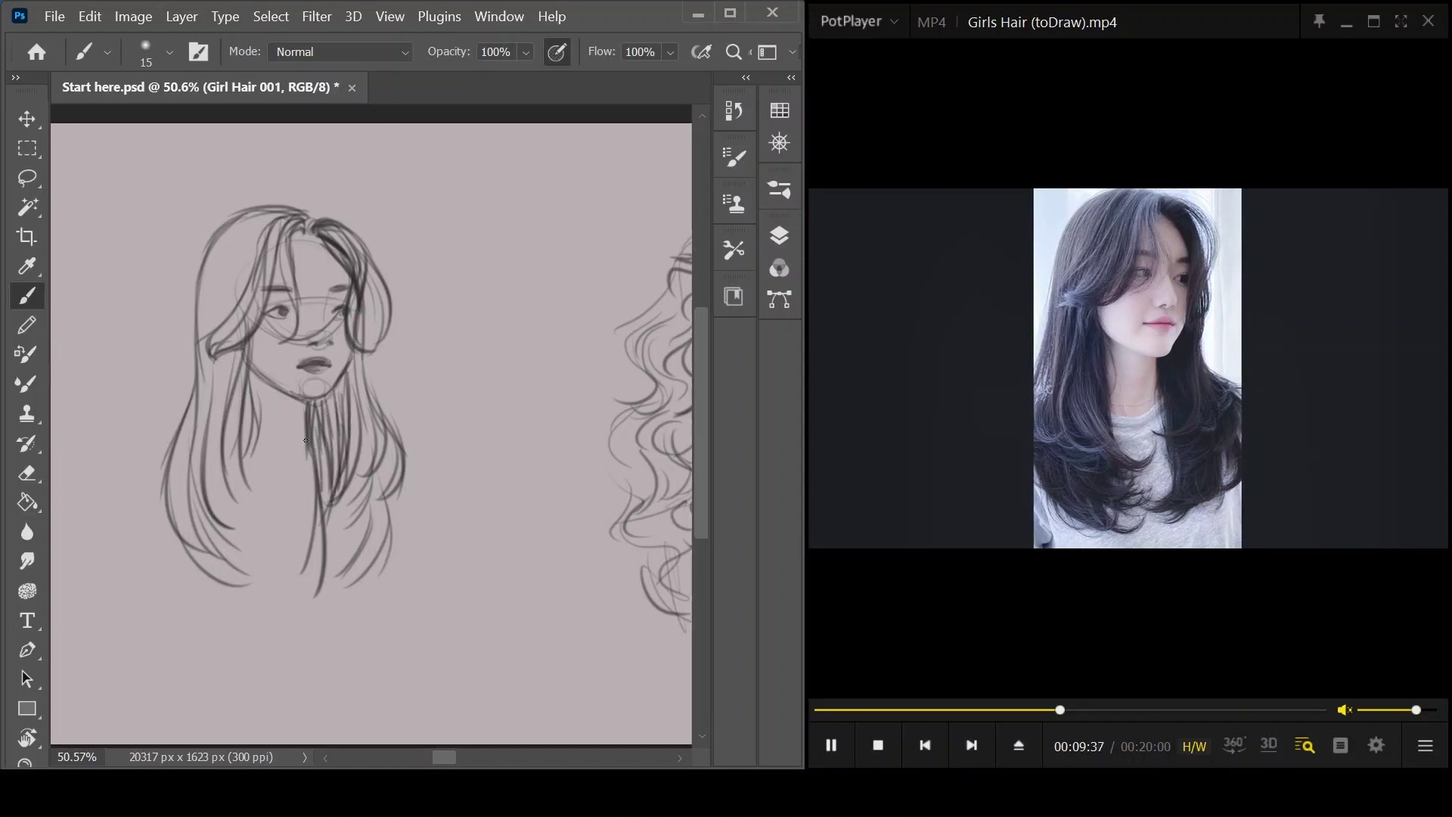
- Add long flowing strands to both lengths of hair and build up their curved, layered ends
drag(258, 372, 249, 482)
drag(194, 408, 173, 563)
drag(165, 465, 224, 579)
drag(211, 437, 204, 538)
drag(211, 538, 253, 597)
drag(216, 410, 255, 534)
mouse_move(260, 448)
mouse_down()
mouse_move(213, 534)
mouse_move(273, 591)
mouse_up()
mouse_move(371, 500)
mouse_down()
mouse_move(326, 547)
mouse_move(323, 533)
mouse_up()
mouse_move(379, 499)
mouse_down()
mouse_move(326, 551)
mouse_move(362, 571)
mouse_up()
drag(365, 569, 338, 581)
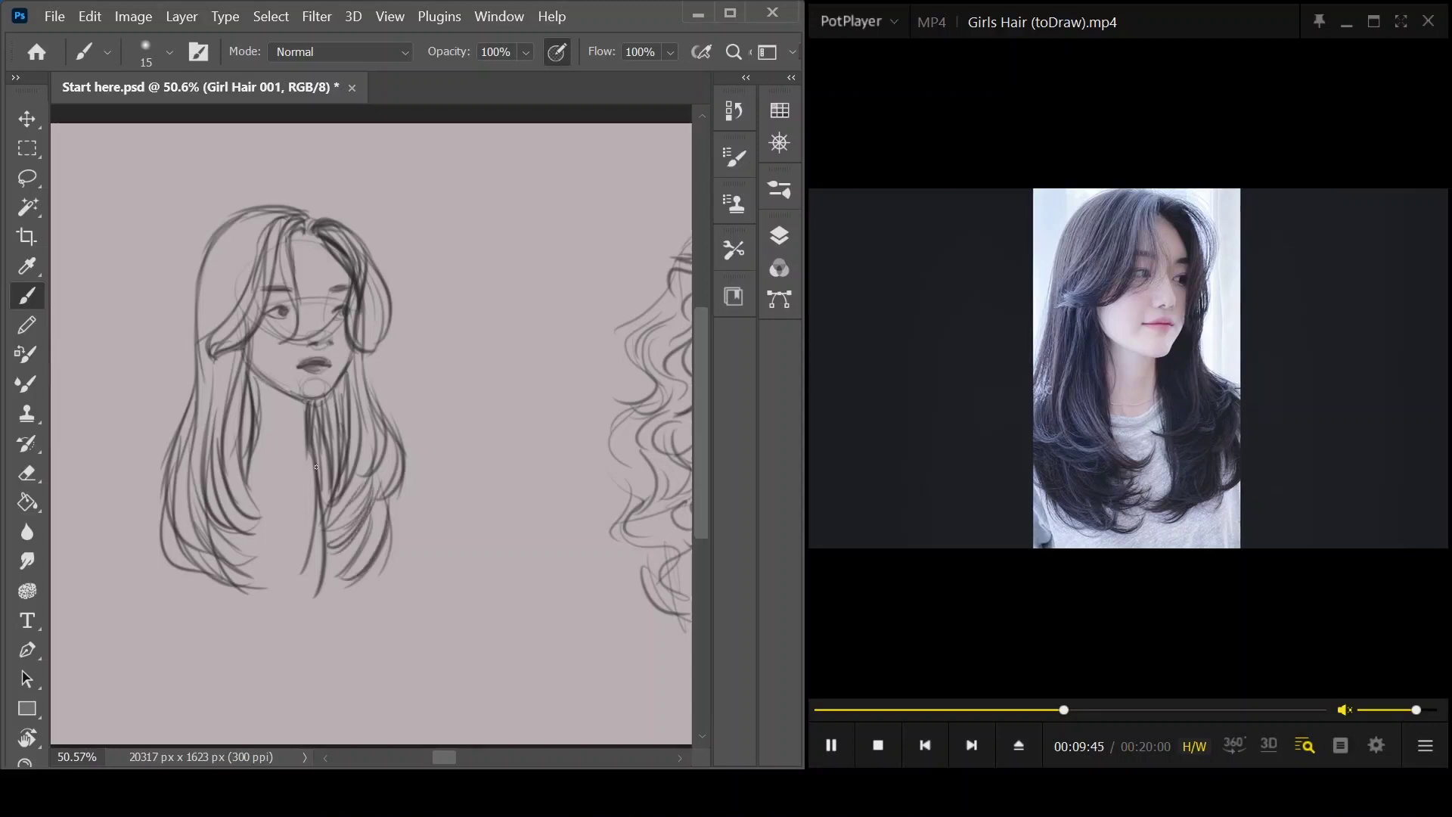
- Draw sweeping strands from the crown down the outer side of the hair to reinforce its silhouette
drag(252, 220, 206, 323)
drag(264, 213, 193, 388)
drag(206, 292, 176, 427)
drag(198, 347, 159, 469)
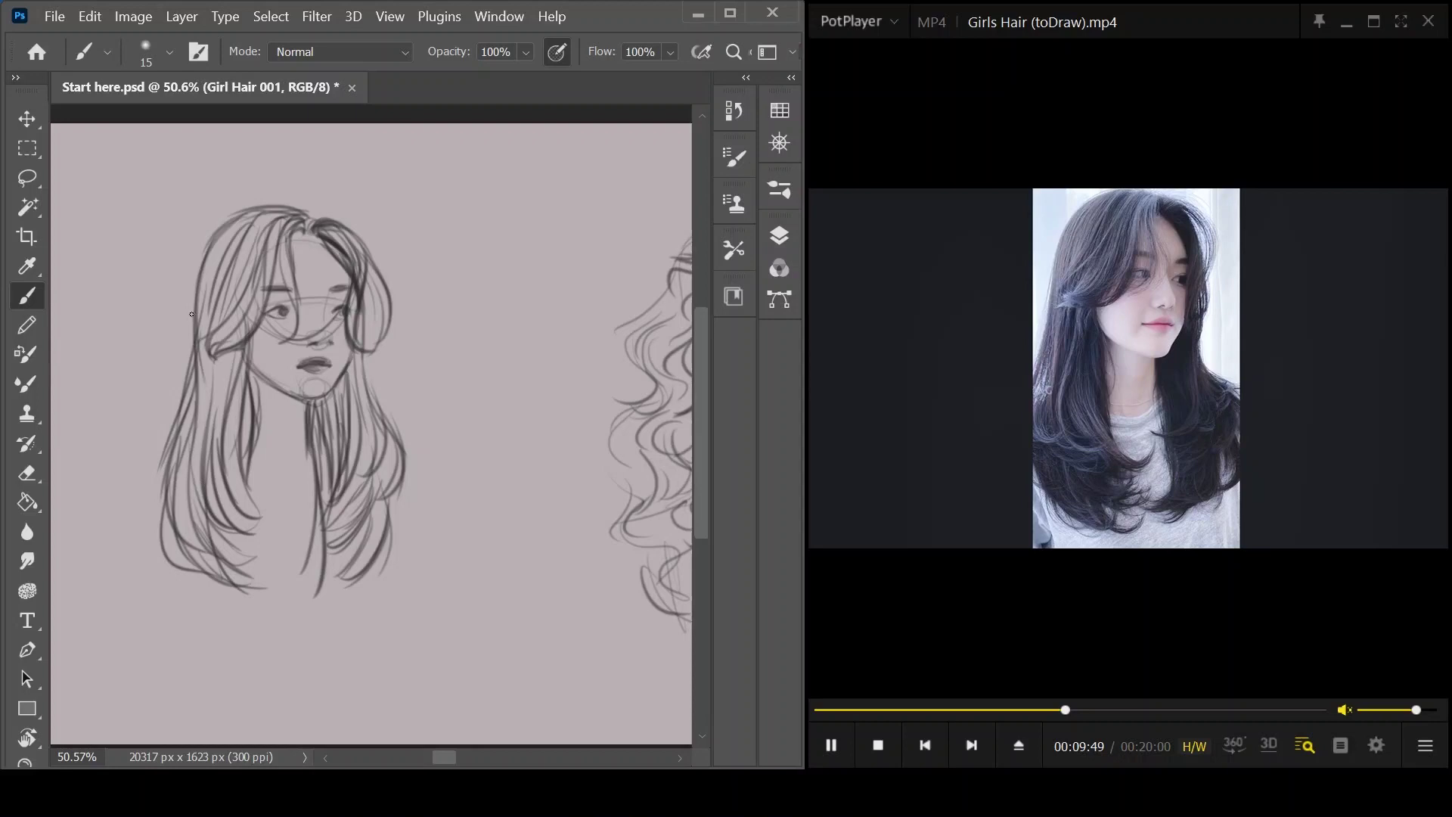
- Draw long flowing strands down the outer edge of the hair and a shorter strand beside the jaw
drag(195, 318, 153, 475)
drag(192, 364, 157, 554)
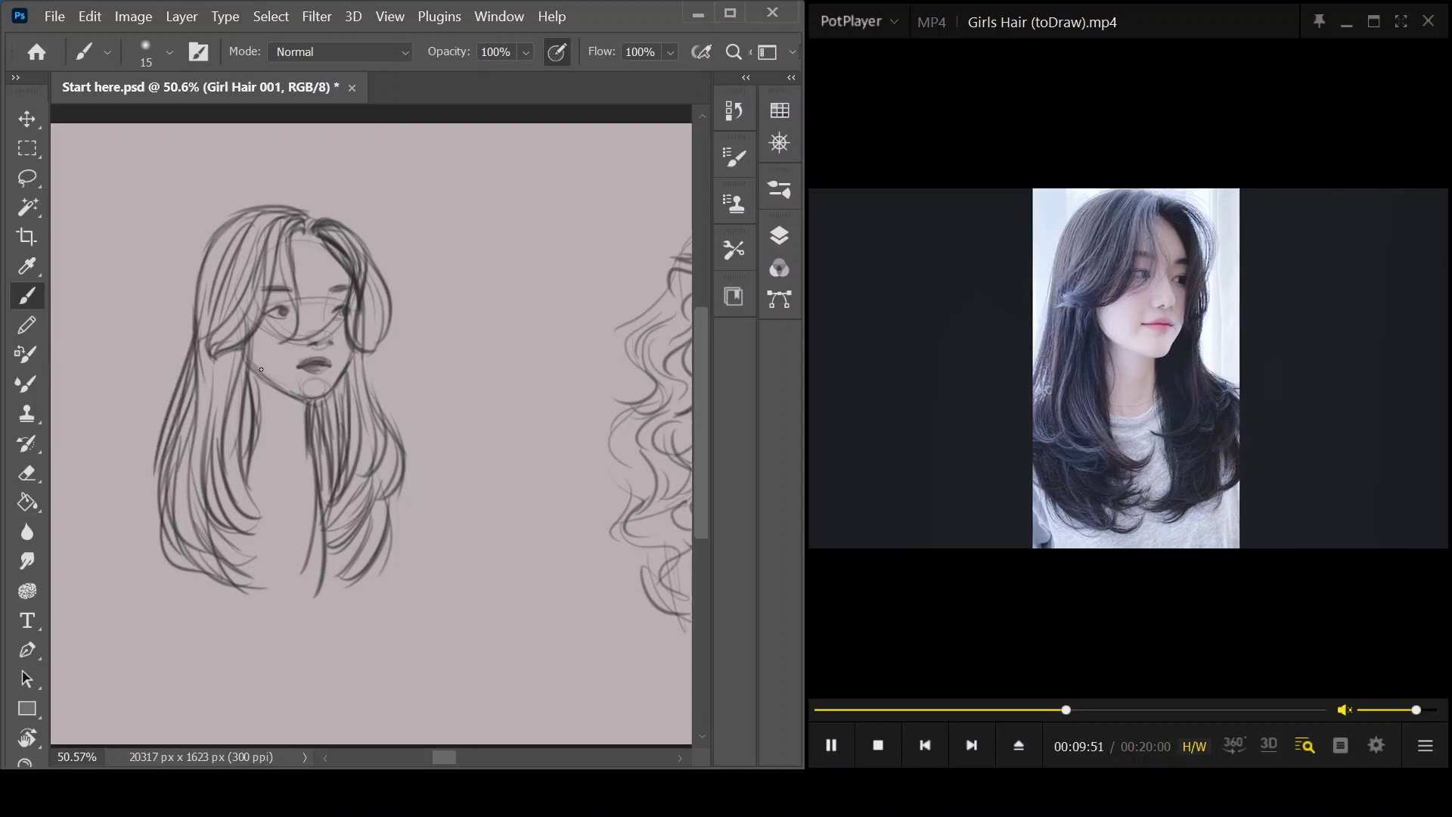
drag(251, 365, 258, 428)
- Advance the reference video to the curly-haired woman holding a phone, pause it at 10:25, and bring the matching sketch into view
click(1075, 431)
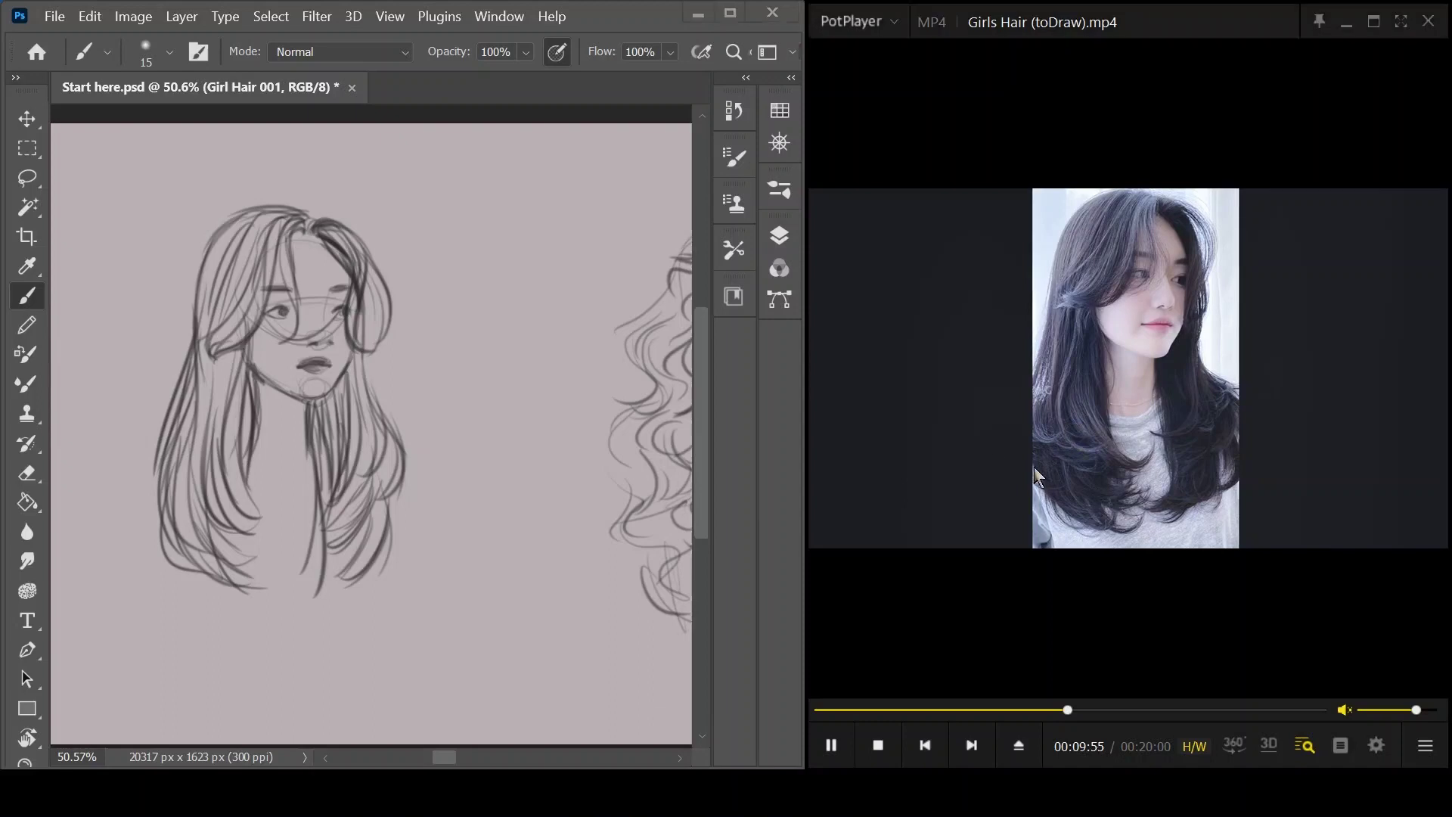
key(Right)
key(Right)
key(Right)
key(Right)
key(Right)
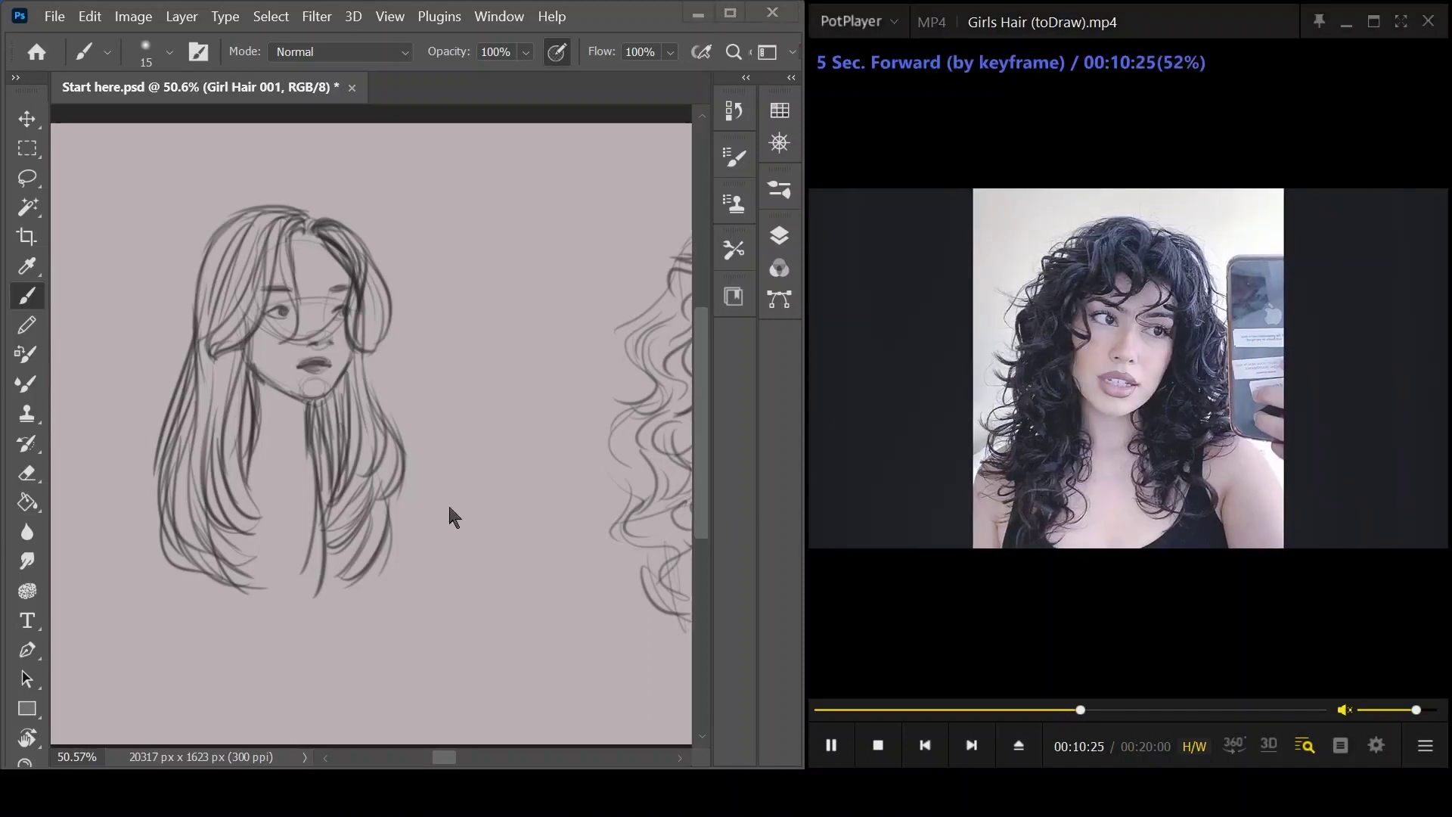
key(space)
click(493, 521)
drag(496, 514, 307, 509)
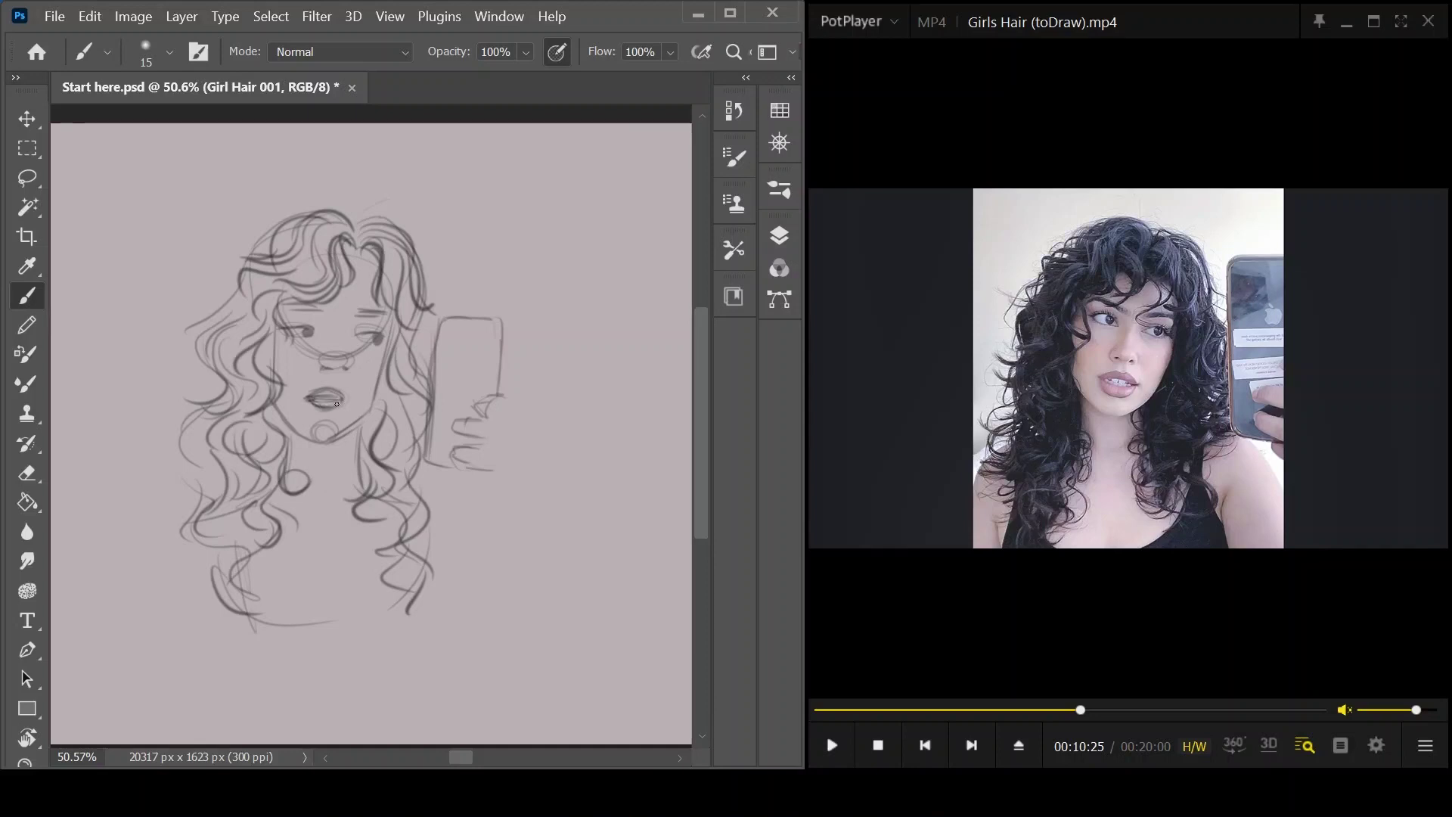
- Define the lips, eyebrows and eyes on the curly-haired portrait with darker lines
drag(317, 397, 336, 397)
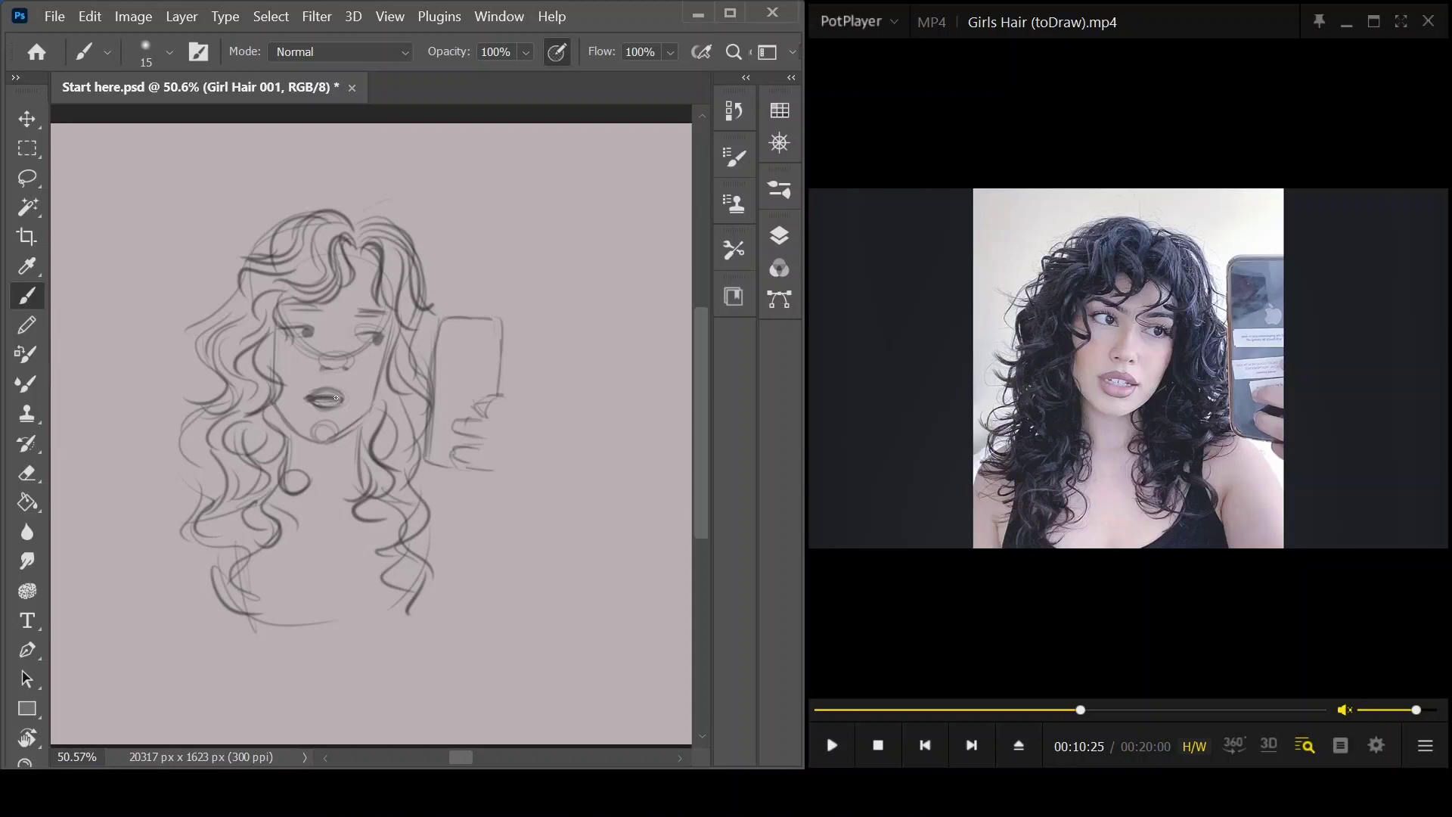
mouse_move(326, 389)
mouse_down()
mouse_move(340, 391)
mouse_move(308, 397)
mouse_move(330, 415)
mouse_up()
drag(265, 420, 276, 430)
mouse_move(380, 336)
mouse_down()
mouse_move(355, 312)
mouse_move(371, 314)
mouse_move(284, 305)
mouse_up()
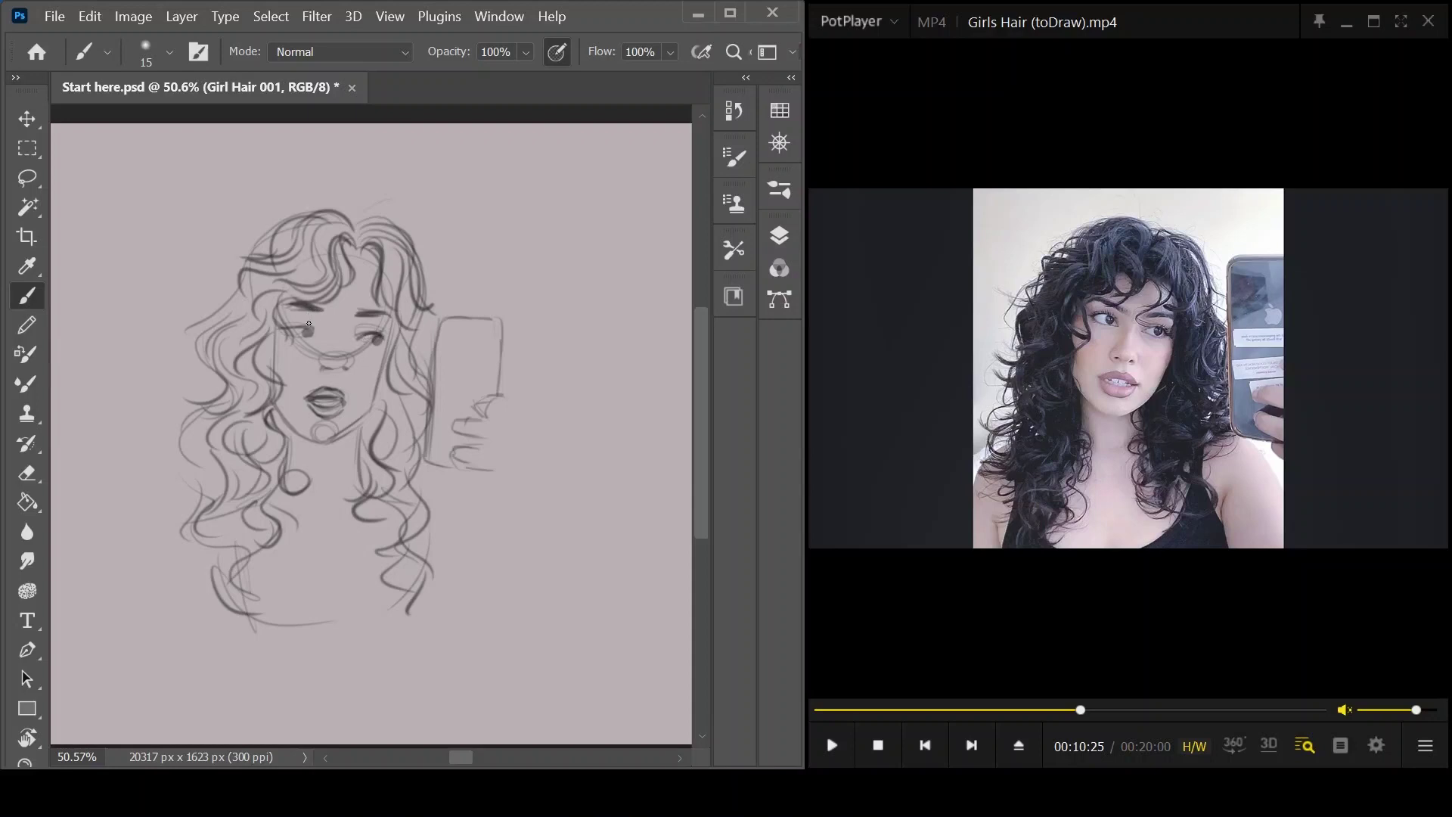
drag(305, 328, 377, 334)
drag(312, 325, 285, 324)
- Draw the nose and nostrils, erase the construction curve across the face, and refine the nose bridge, lips and cheek edge
drag(322, 369, 332, 366)
drag(322, 372, 327, 373)
drag(320, 371, 313, 372)
key(e)
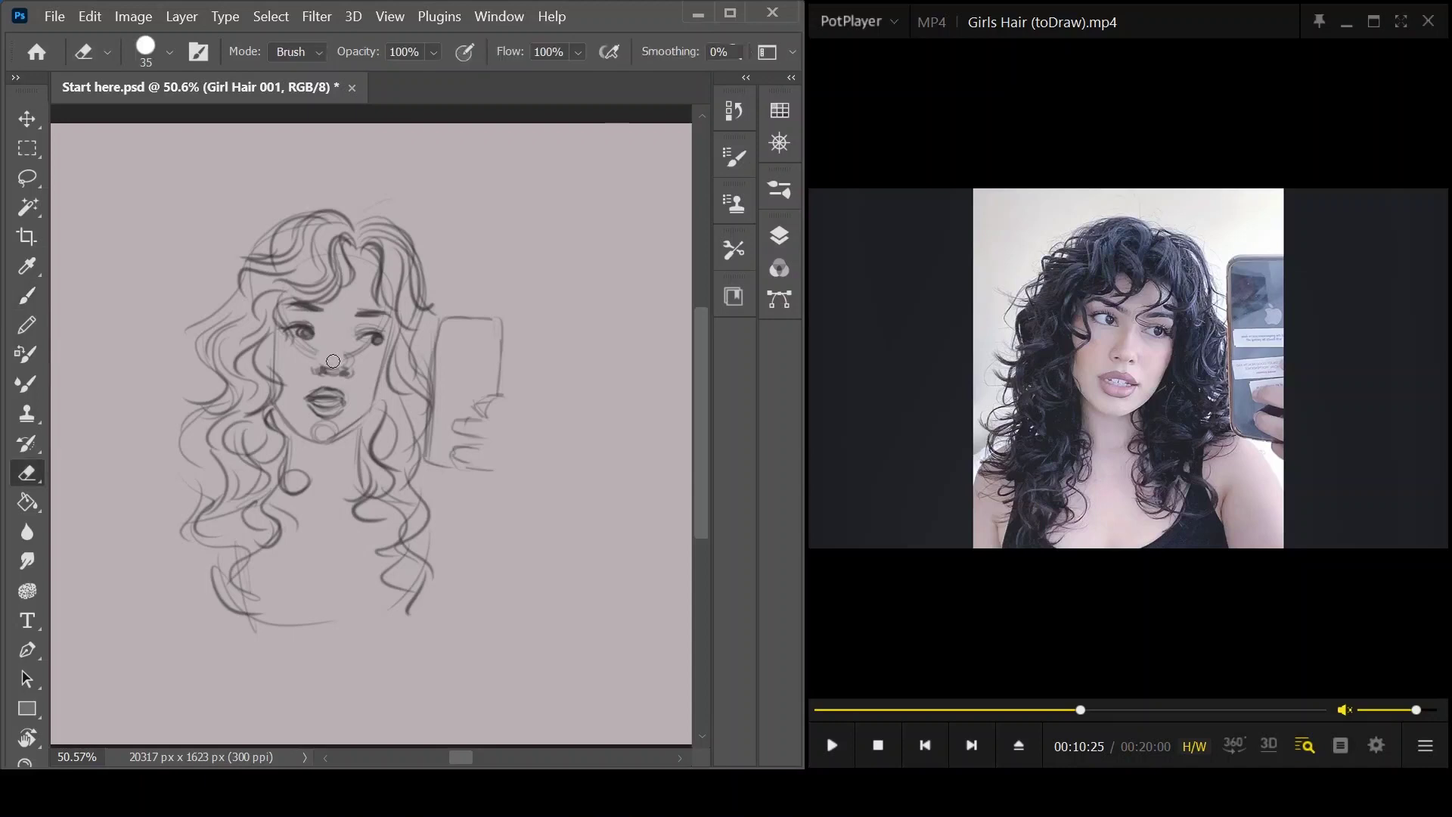
key(b)
drag(330, 372, 322, 366)
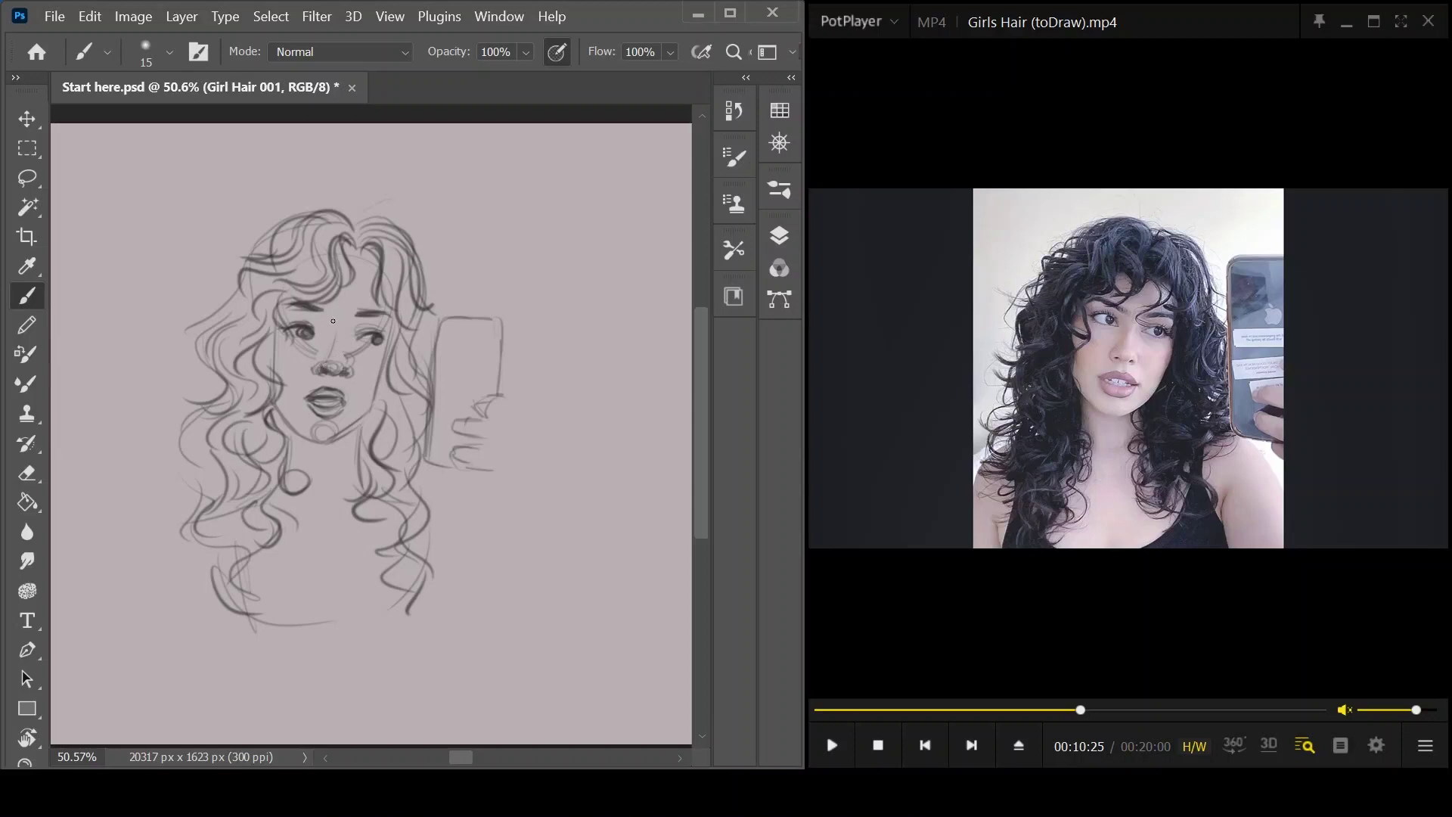
drag(339, 335, 346, 362)
drag(311, 404, 341, 405)
drag(393, 327, 386, 375)
- Add dark wavy bangs falling from the parting over the forehead of the curly-haired portrait
drag(359, 244, 334, 298)
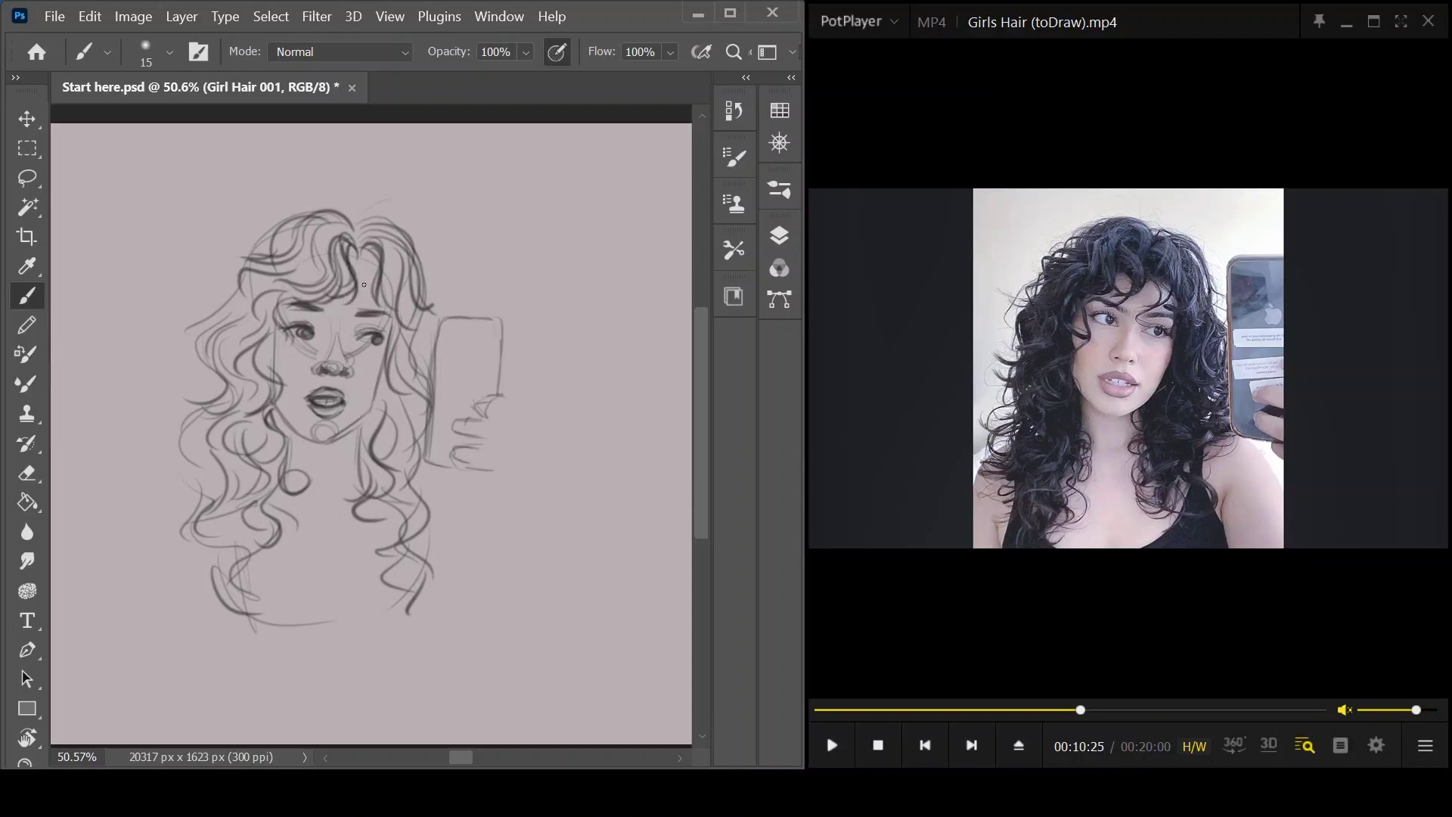
mouse_move(367, 248)
mouse_down()
mouse_move(349, 287)
mouse_move(375, 264)
mouse_move(366, 293)
mouse_move(340, 323)
mouse_up()
mouse_move(384, 221)
mouse_down()
mouse_move(363, 247)
mouse_move(333, 218)
mouse_move(337, 275)
mouse_up()
drag(343, 209, 331, 278)
mouse_move(389, 218)
mouse_down()
mouse_move(373, 267)
mouse_move(394, 295)
mouse_up()
- Add loose curls around the outer hair and crown, and darken the edges of the face and jaw
mouse_move(248, 298)
mouse_down()
mouse_move(204, 295)
mouse_move(233, 321)
mouse_move(208, 382)
mouse_up()
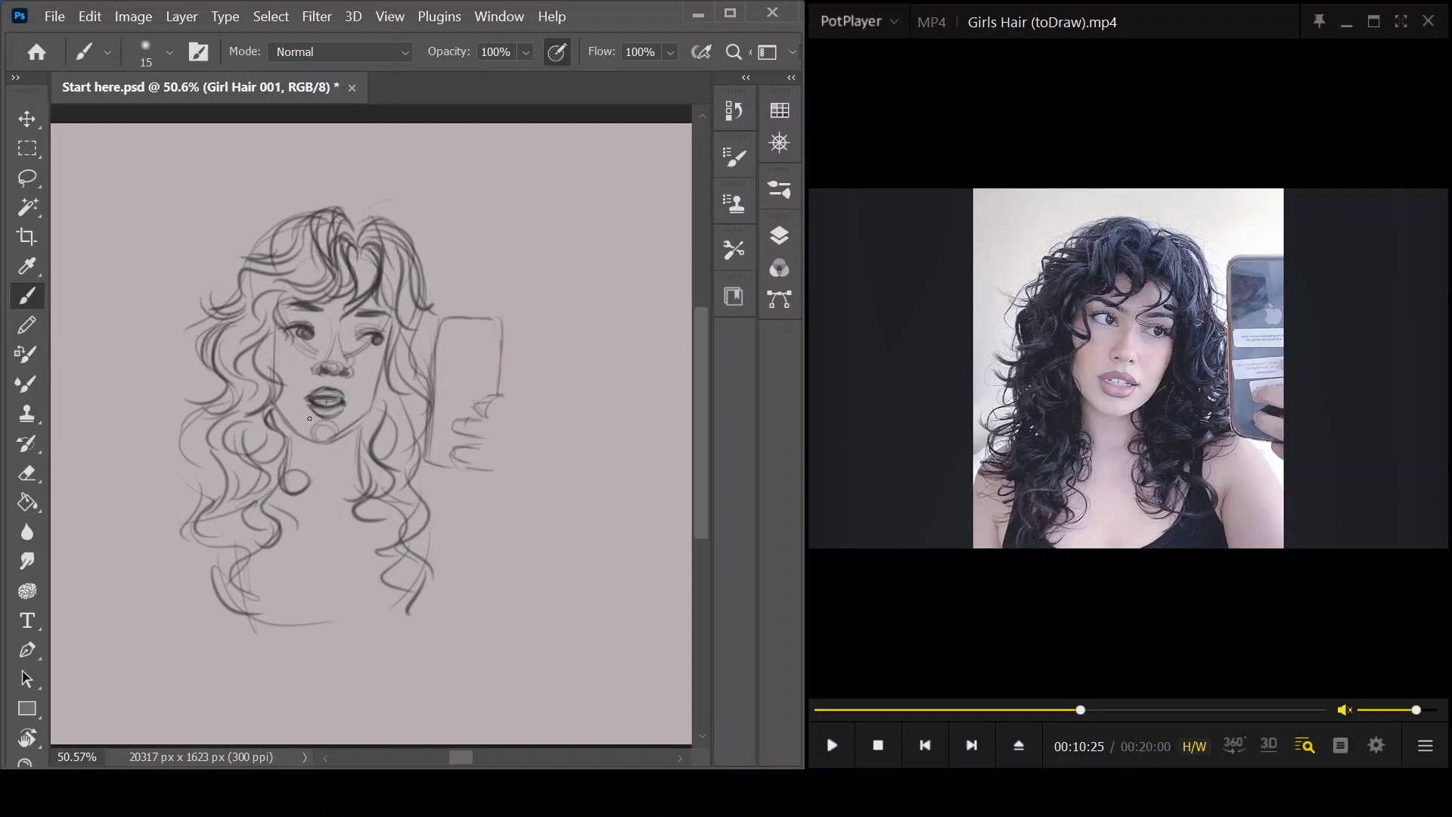
drag(391, 370, 417, 387)
mouse_move(422, 317)
mouse_down()
mouse_move(417, 361)
mouse_move(434, 370)
mouse_up()
drag(277, 320, 272, 367)
mouse_move(386, 352)
mouse_down()
mouse_move(378, 406)
mouse_move(346, 437)
mouse_up()
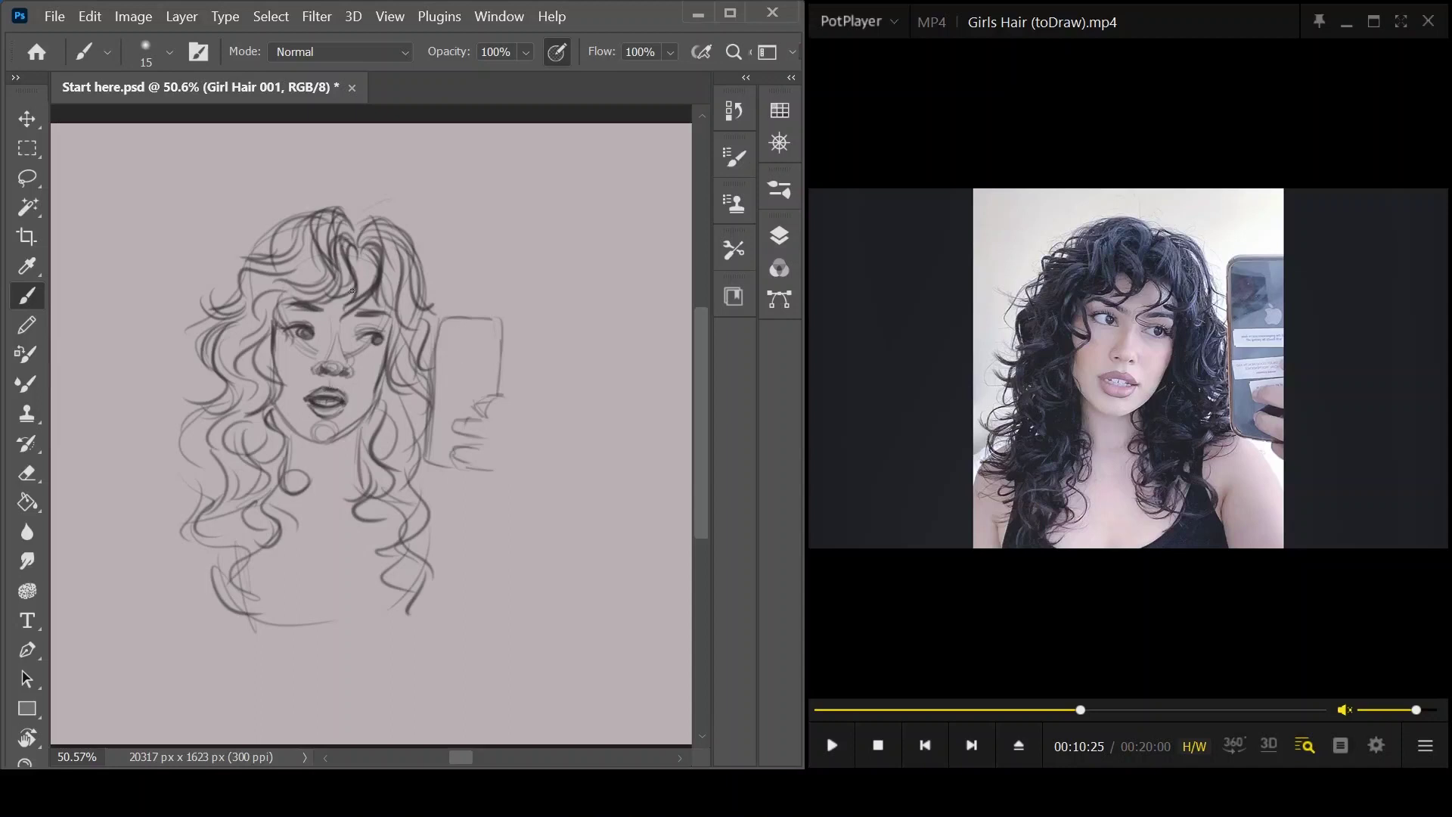
drag(298, 215, 232, 281)
drag(408, 249, 414, 330)
- Draw the neckline curve across the chest and add wavy curl ends on both sides of it
mouse_move(405, 517)
mouse_down()
mouse_move(380, 546)
mouse_move(421, 584)
mouse_up()
mouse_move(250, 585)
mouse_down()
mouse_move(356, 616)
mouse_move(413, 596)
mouse_up()
drag(229, 556, 217, 609)
mouse_move(427, 534)
mouse_down()
mouse_move(423, 592)
mouse_move(438, 599)
mouse_up()
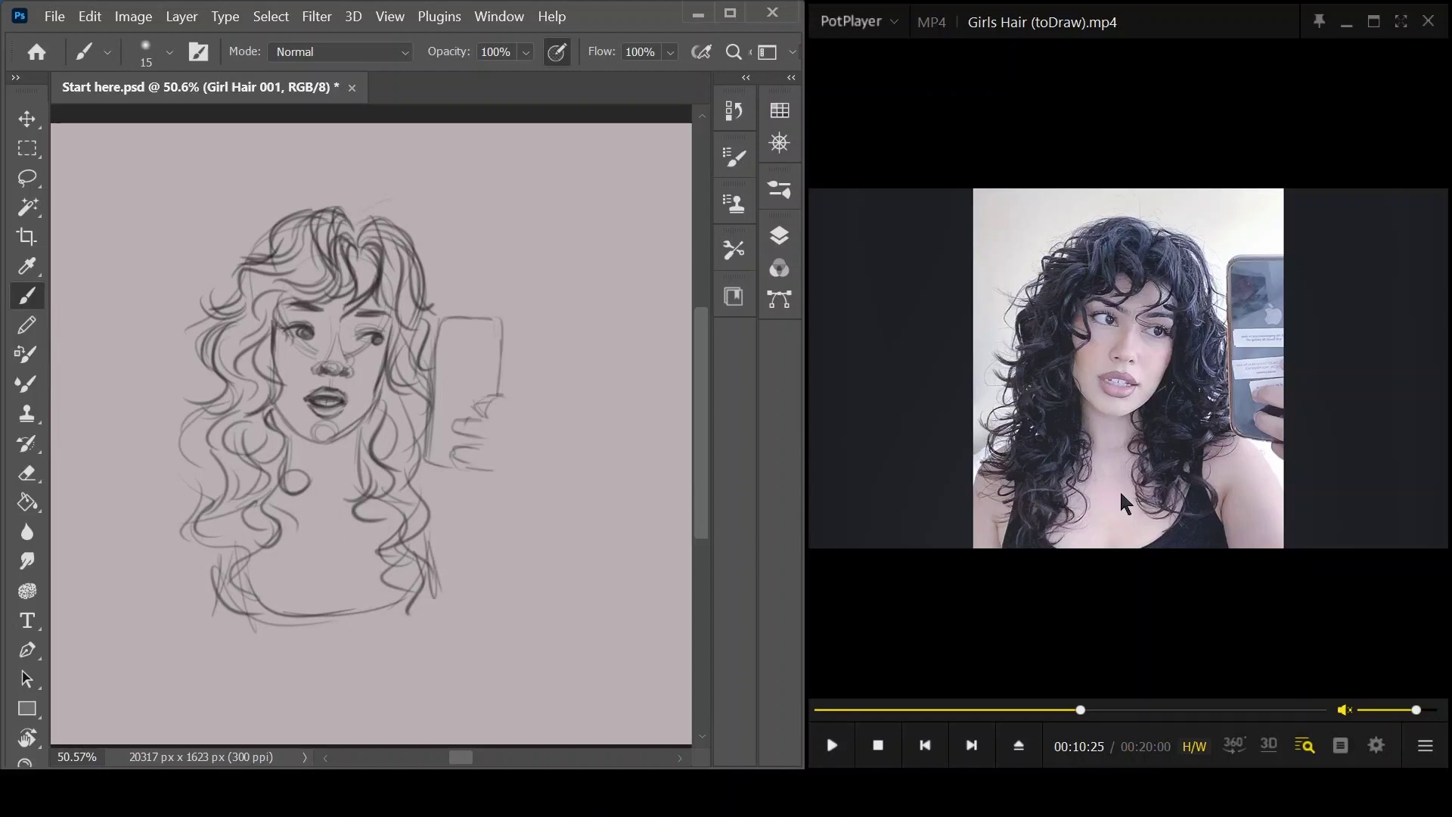
- Advance the reference video to the back view of long wavy hair and bring the matching sketch into view
key(Right)
key(Right)
key(Right)
key(Right)
key(Right)
key(Right)
key(Right)
key(Right)
key(Right)
key(Right)
key(Right)
key(Right)
key(Right)
key(Right)
key(Right)
key(Right)
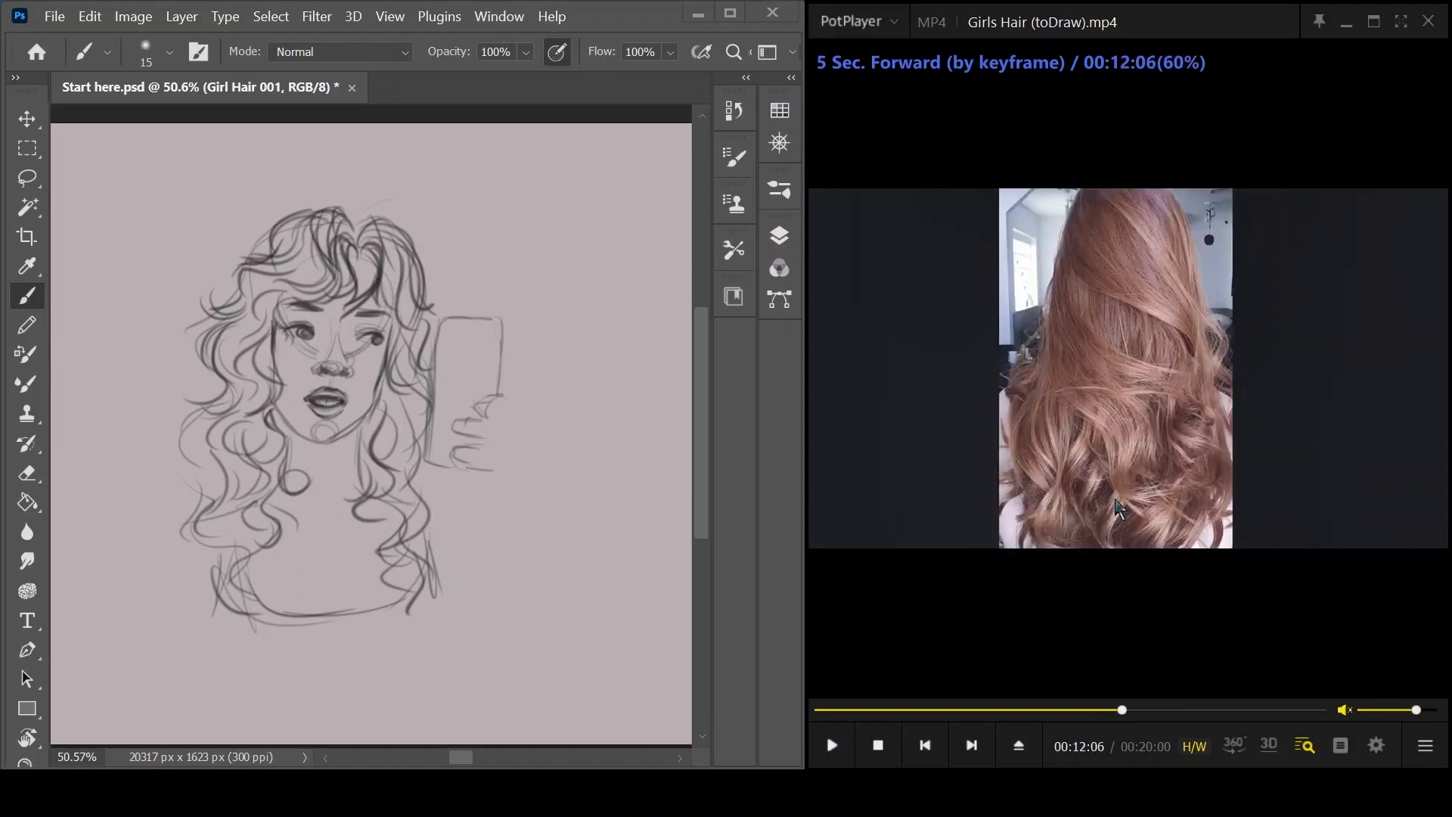
key(space)
mouse_move(567, 543)
mouse_down()
mouse_move(469, 541)
mouse_move(361, 567)
mouse_up()
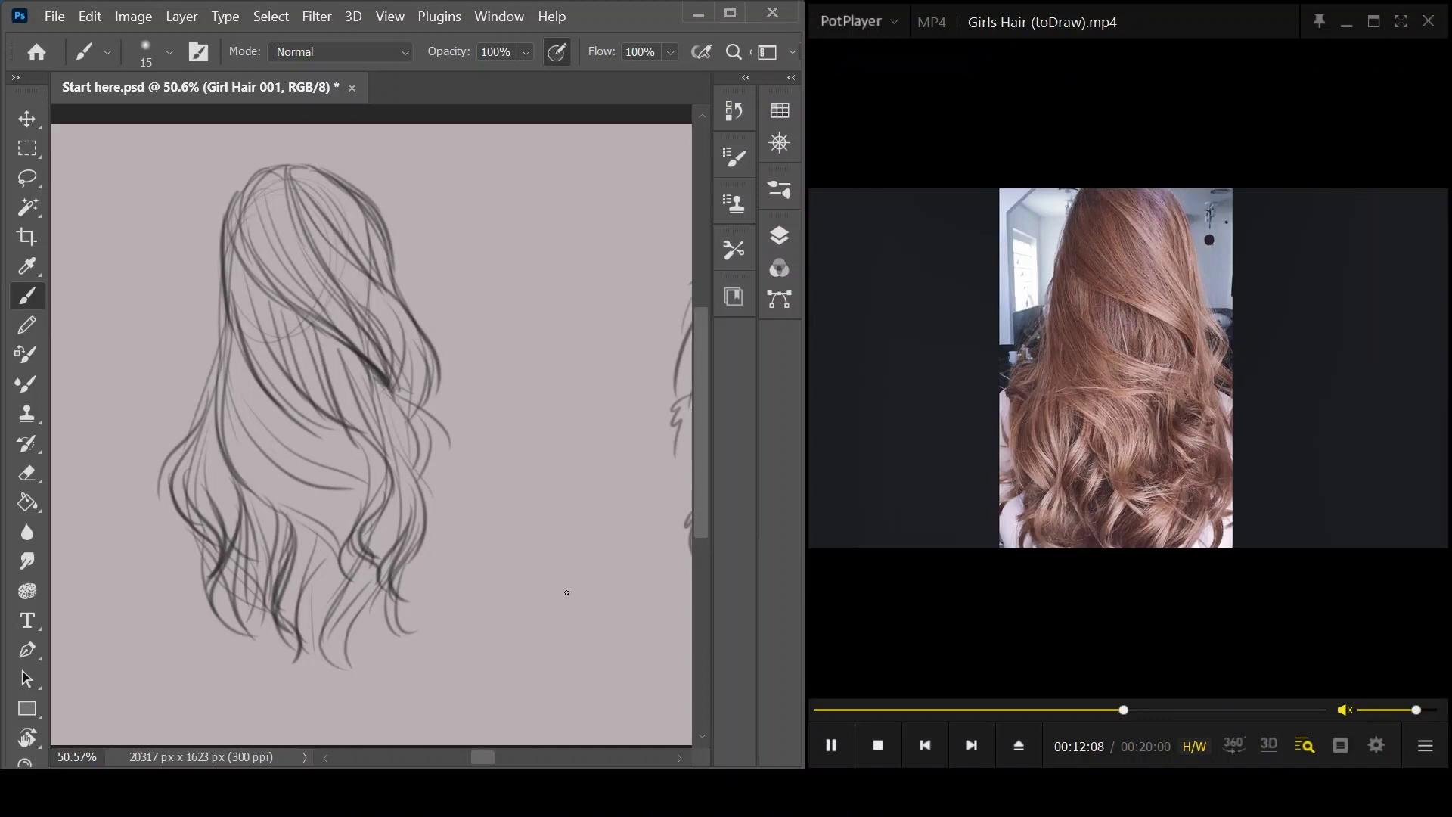
- Skip ahead to the reference of the woman with dreadlocks, pause at 14:11, and bring the matching sketch into view
click(1002, 490)
key(Right)
key(Right)
key(Right)
key(Right)
key(Right)
key(Right)
key(Right)
key(Right)
key(Right)
key(Right)
key(Right)
key(Right)
key(Right)
key(Right)
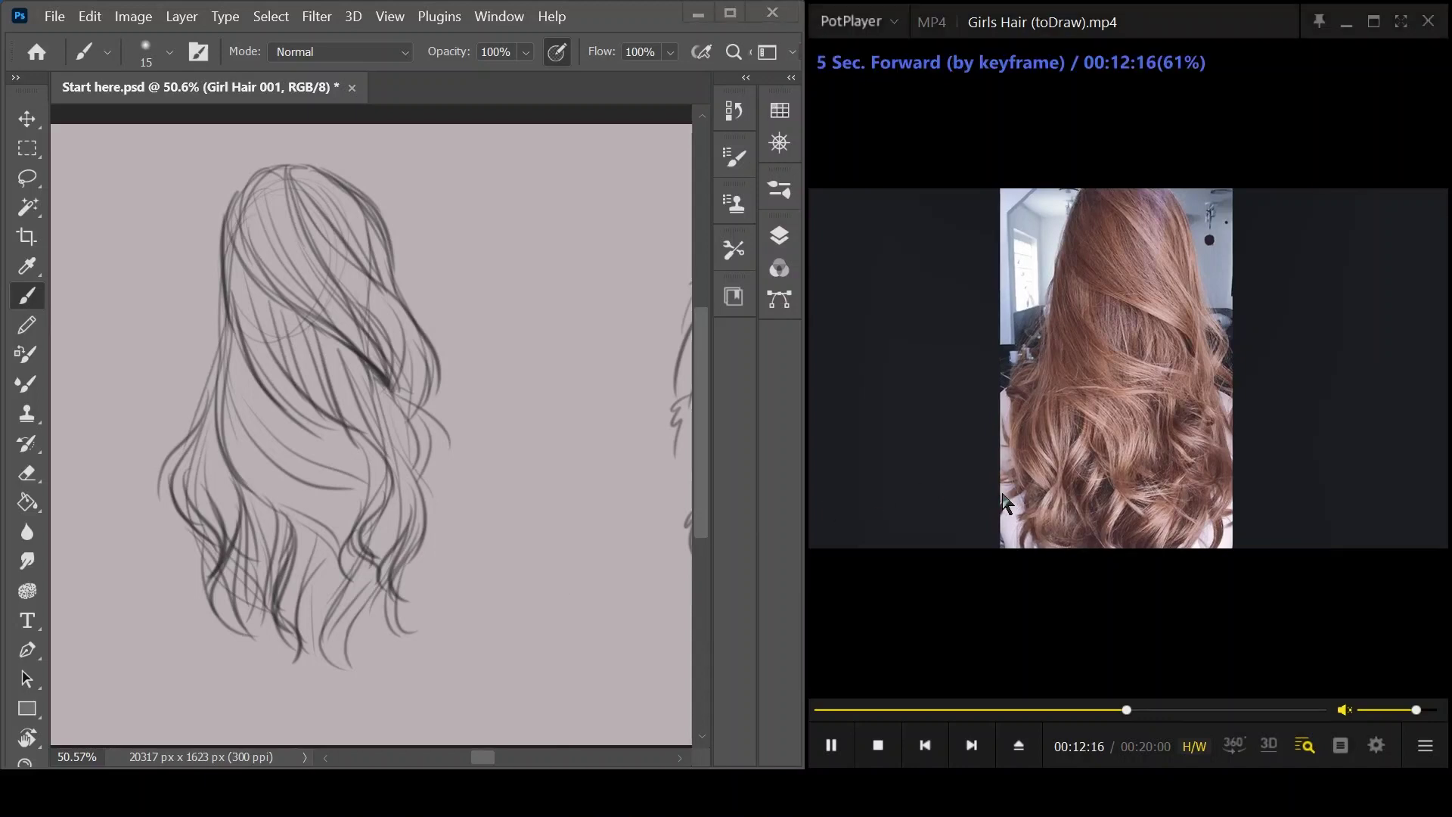
key(Right)
key(Right)
key(Right)
key(Right)
key(Right)
key(Right)
key(Right)
key(Right)
key(Right)
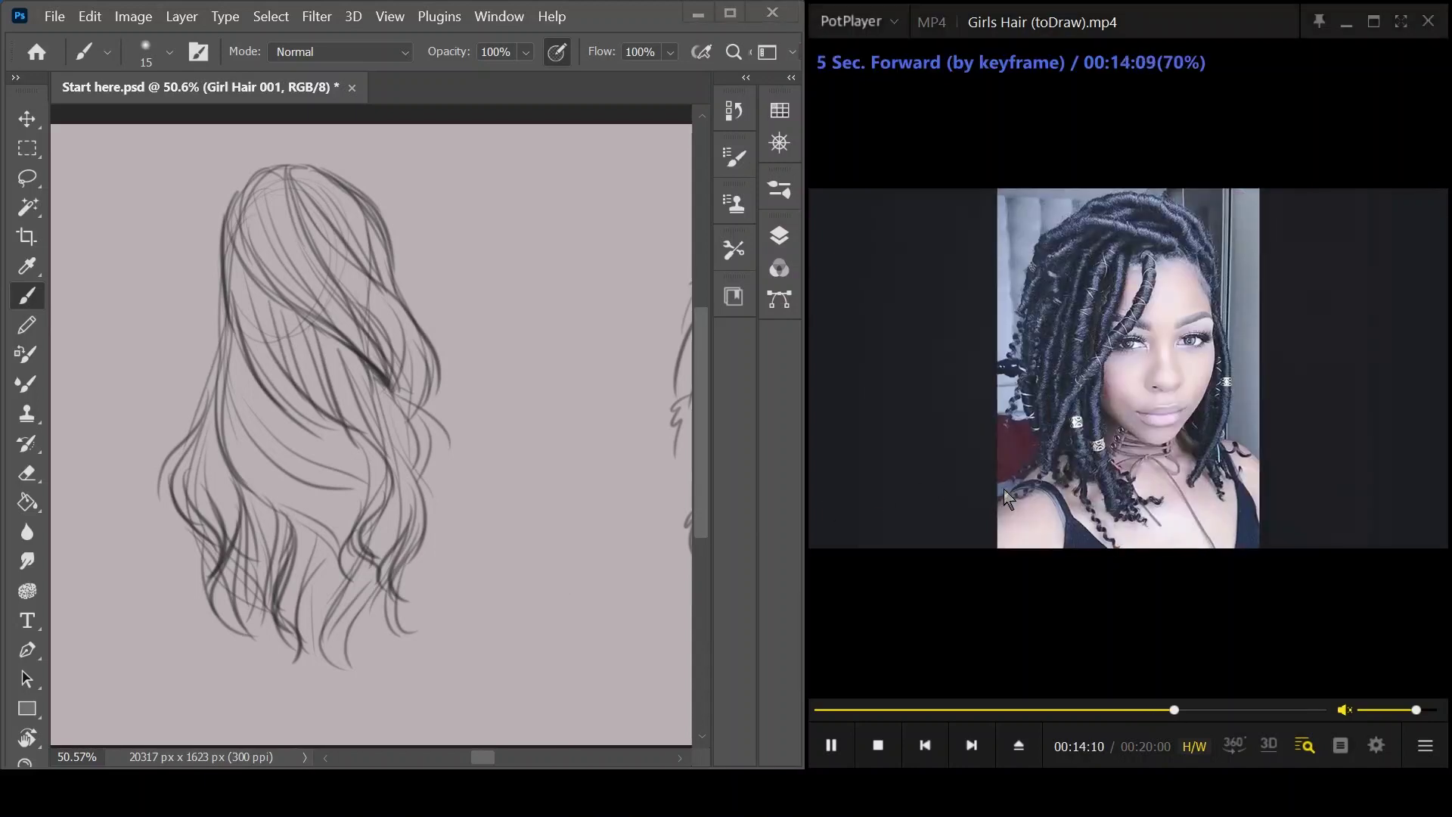
key(space)
drag(473, 525, 324, 519)
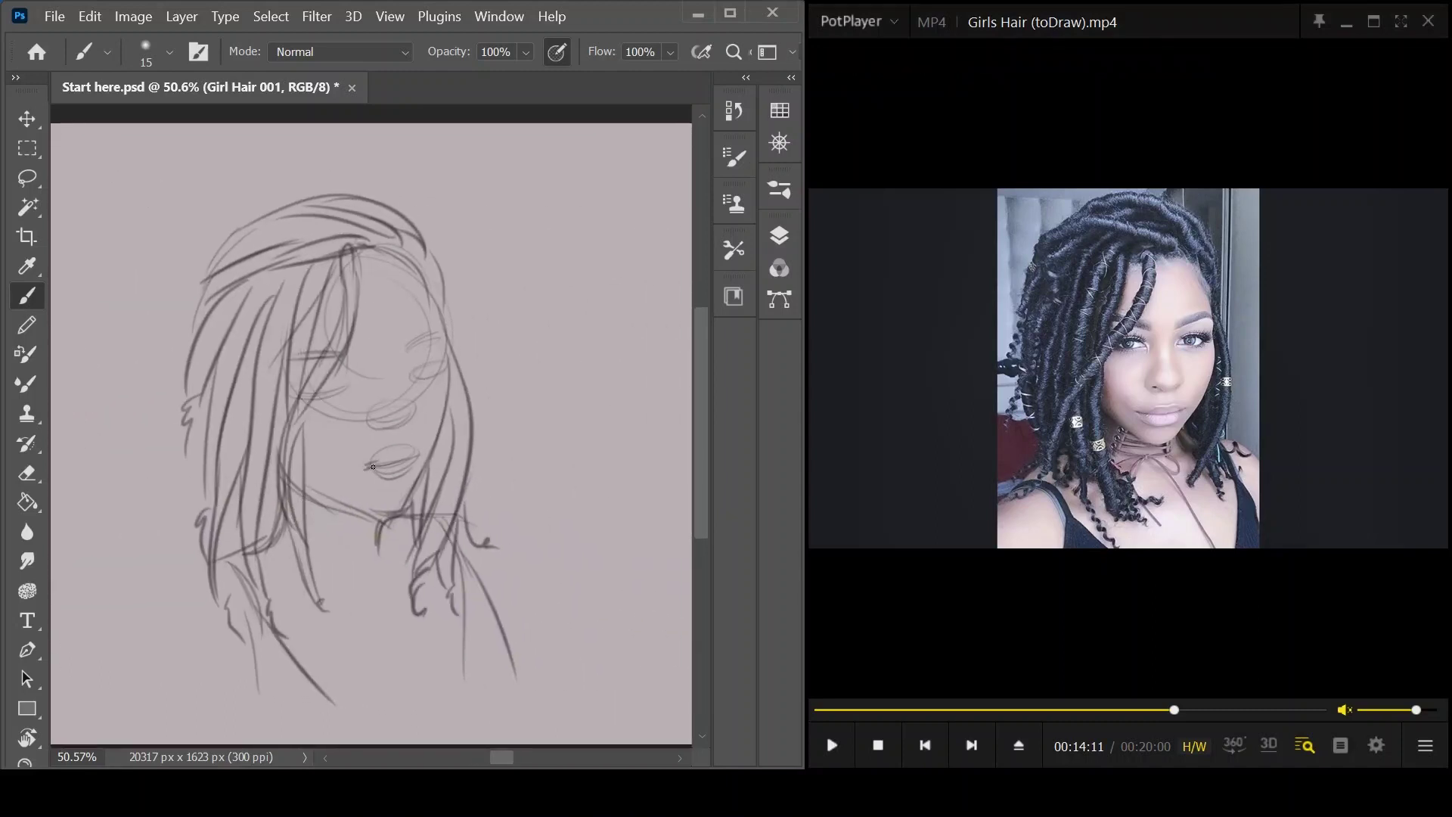
- Define the lips, nose, eyes and eyebrows on the dreadlocks portrait with darker, detailed lines
mouse_move(419, 456)
mouse_down()
mouse_move(373, 462)
mouse_move(421, 455)
mouse_move(390, 452)
mouse_move(370, 471)
mouse_move(417, 462)
mouse_up()
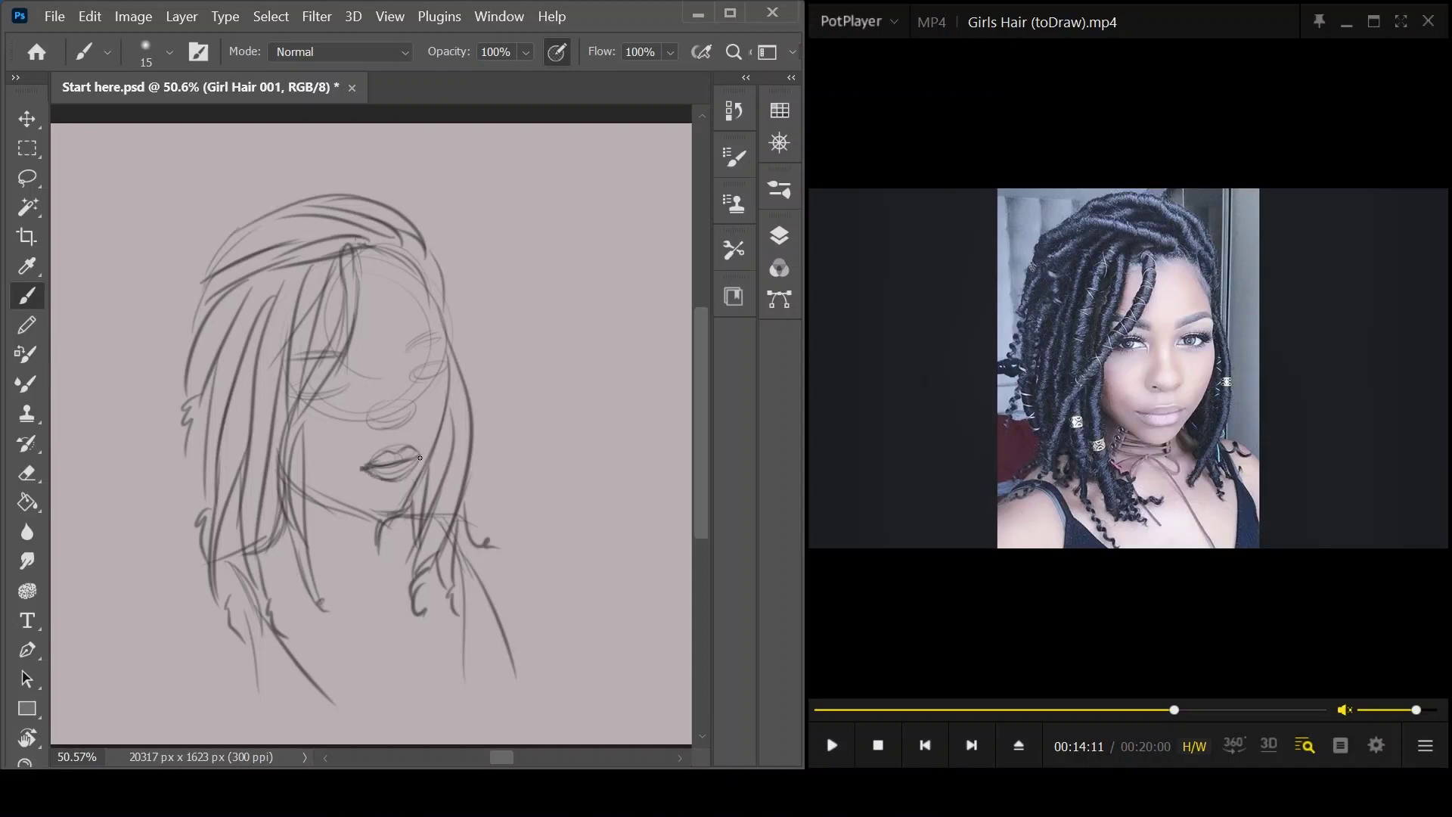
drag(375, 428, 392, 431)
drag(316, 387, 349, 403)
mouse_move(426, 375)
mouse_down()
mouse_move(412, 372)
mouse_move(446, 369)
mouse_move(414, 385)
mouse_move(404, 350)
mouse_move(433, 335)
mouse_move(409, 350)
mouse_up()
mouse_move(412, 348)
mouse_down()
mouse_move(439, 336)
mouse_move(400, 354)
mouse_up()
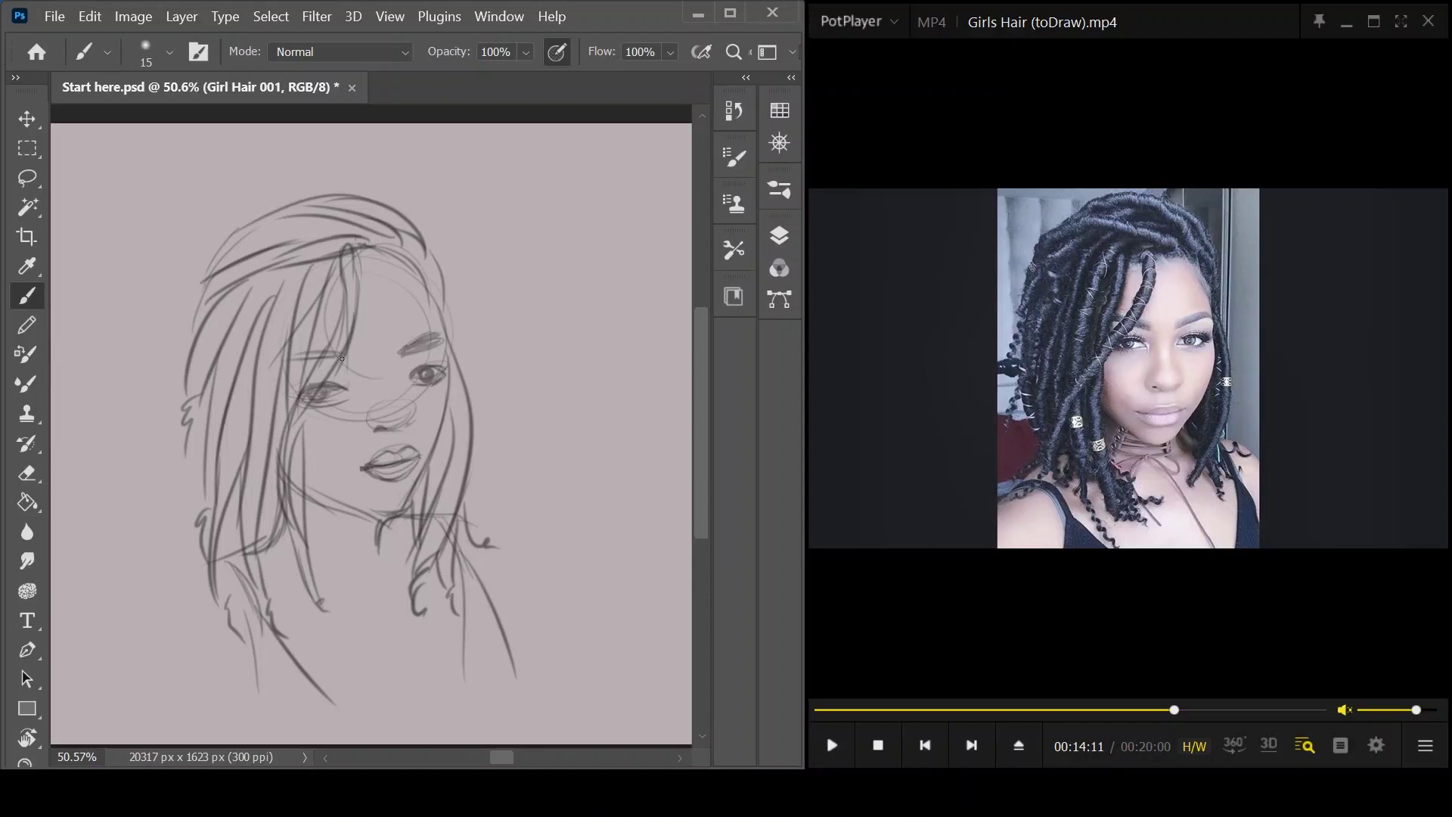
drag(346, 364, 299, 355)
mouse_move(321, 396)
mouse_down()
mouse_move(311, 386)
mouse_move(358, 392)
mouse_up()
mouse_move(425, 372)
mouse_down()
mouse_move(445, 374)
mouse_move(424, 375)
mouse_up()
drag(320, 380, 313, 406)
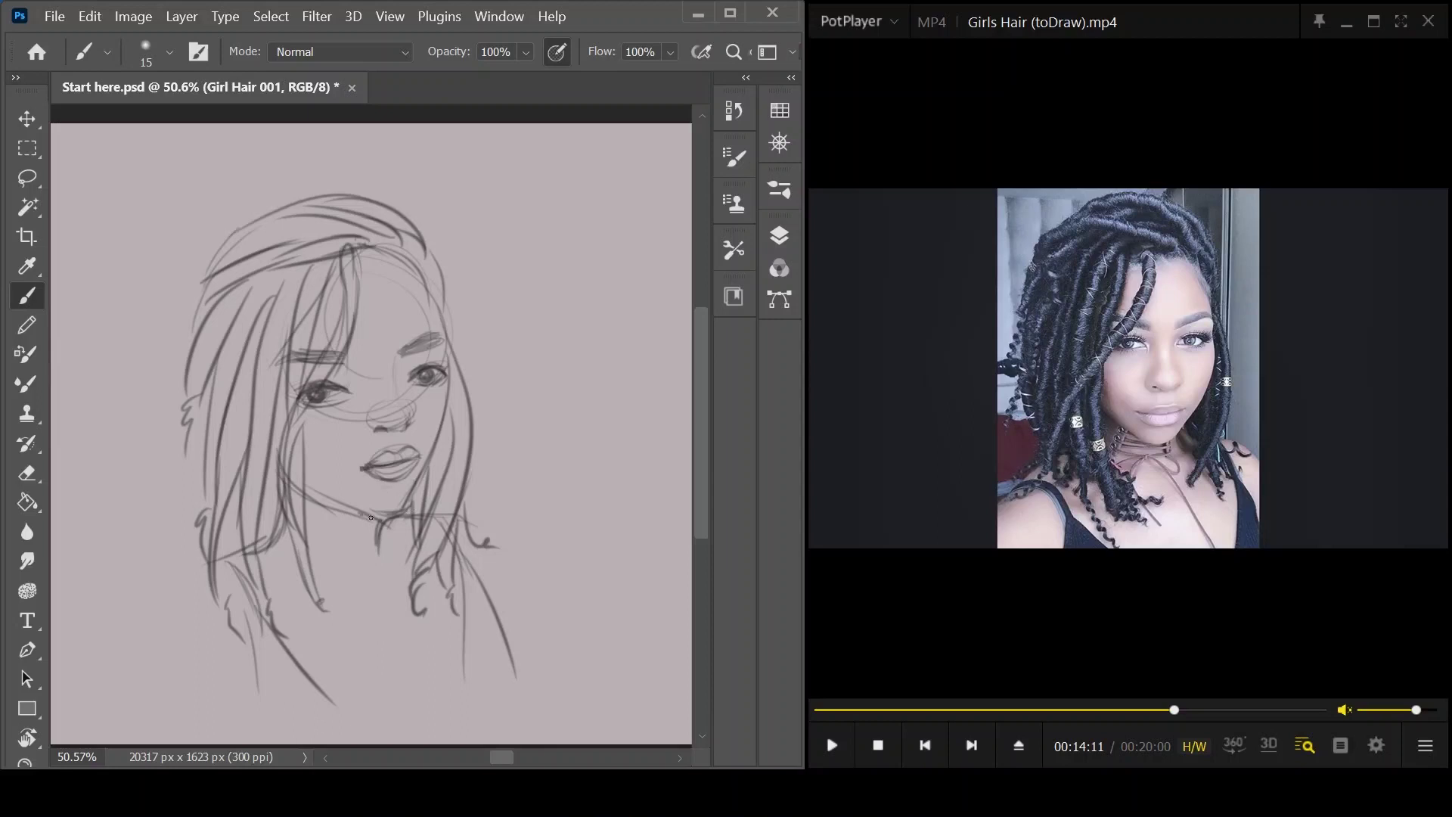
- Darken the jawline of the dreadlocks portrait and add shadow strokes across the neck below it
drag(281, 464, 364, 517)
drag(308, 492, 388, 514)
mouse_move(300, 519)
mouse_down()
mouse_move(370, 527)
mouse_move(300, 552)
mouse_up()
drag(366, 549, 288, 568)
drag(327, 576, 299, 585)
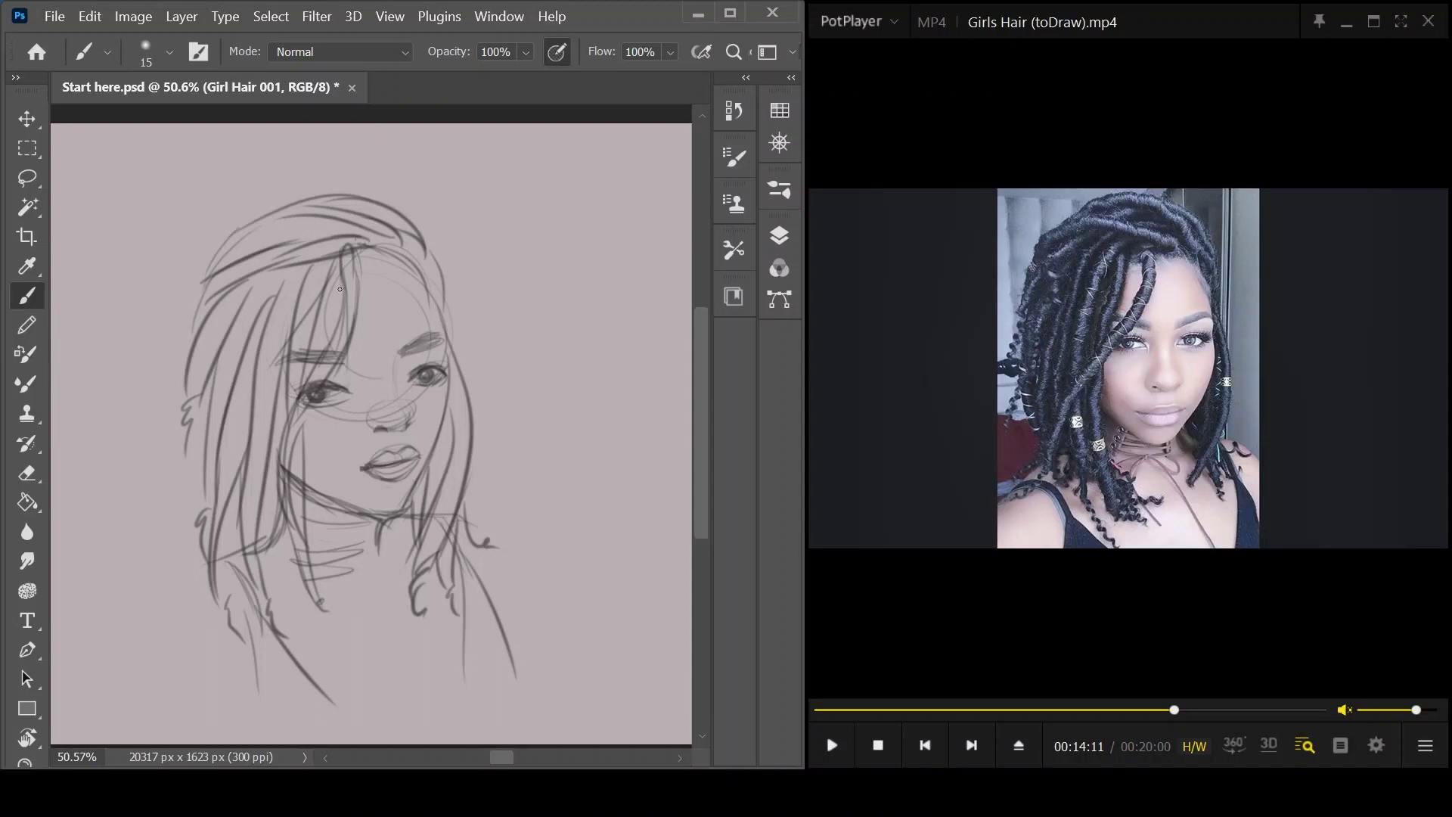
- Add twist marks to the locks hanging over the forehead and to the lock across the crown
mouse_move(342, 257)
mouse_down()
mouse_move(348, 331)
mouse_move(342, 285)
mouse_move(347, 327)
mouse_move(316, 380)
mouse_up()
mouse_move(328, 274)
mouse_down()
mouse_move(302, 297)
mouse_move(296, 397)
mouse_up()
mouse_move(372, 233)
mouse_down()
mouse_move(307, 218)
mouse_move(347, 204)
mouse_move(422, 242)
mouse_up()
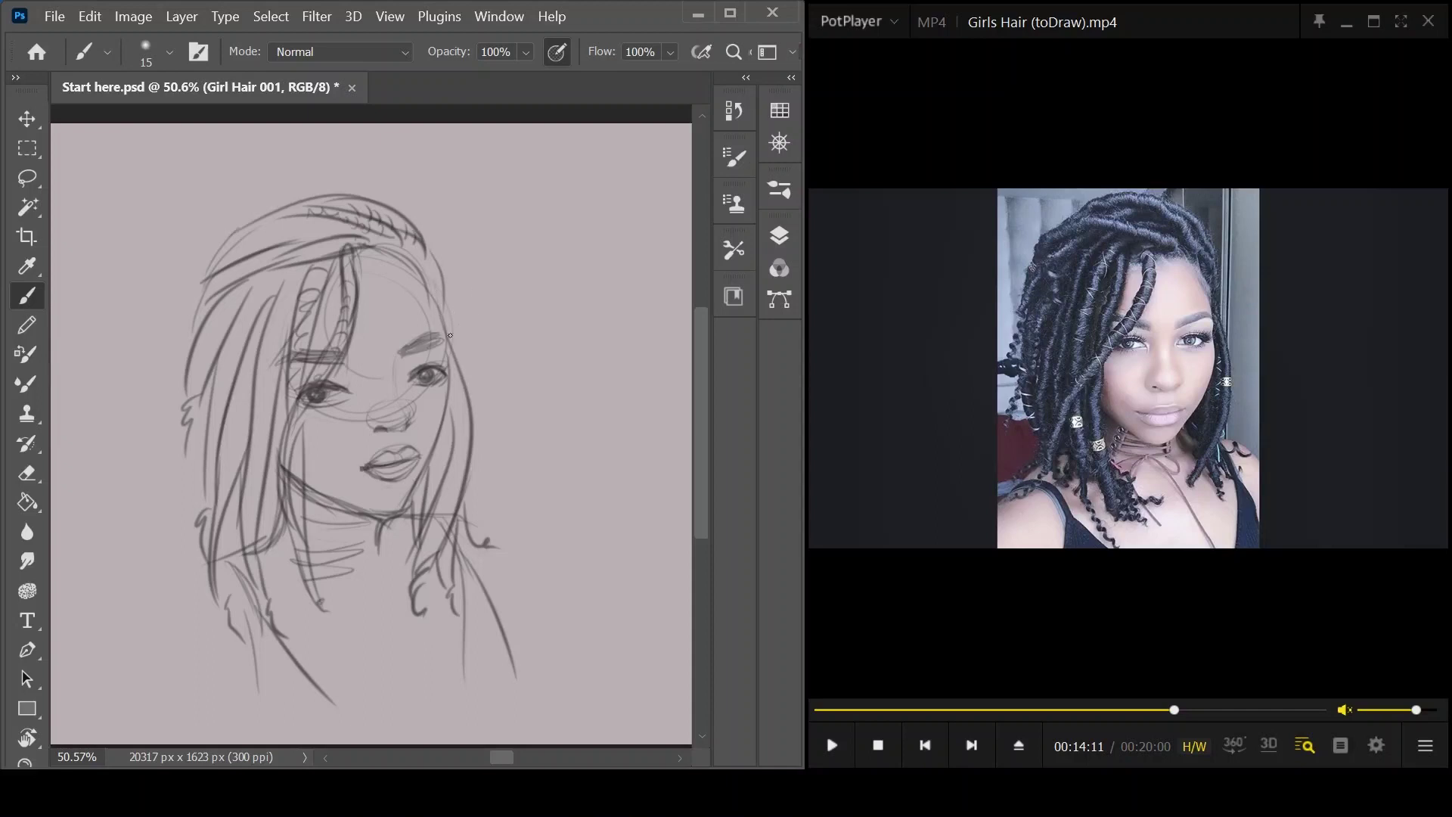
- Fill the hanging locks on both sides of the face with zigzag twist texture
drag(459, 408, 429, 561)
mouse_move(454, 434)
mouse_down()
mouse_move(434, 496)
mouse_move(411, 509)
mouse_up()
mouse_move(230, 304)
mouse_down()
mouse_move(204, 312)
mouse_move(206, 329)
mouse_up()
drag(221, 330, 194, 369)
mouse_move(210, 365)
mouse_down()
mouse_move(188, 389)
mouse_move(236, 409)
mouse_move(223, 430)
mouse_up()
drag(242, 428, 217, 488)
drag(227, 483, 210, 515)
drag(270, 411, 253, 475)
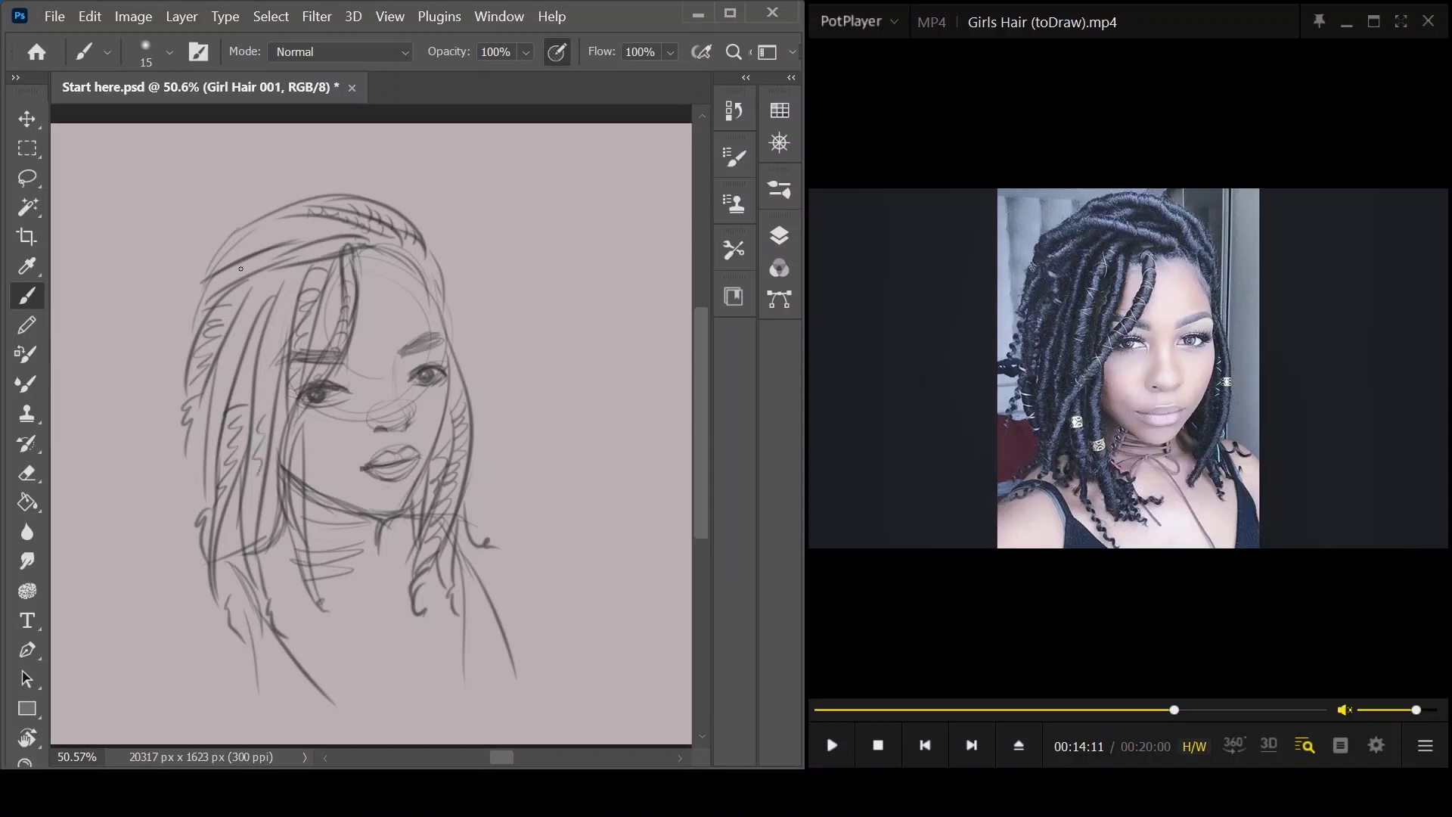
- Add twist texture to the swept-back locks over the crown and reinforce the top outline of the hair
mouse_move(227, 265)
mouse_down()
mouse_move(211, 291)
mouse_move(250, 271)
mouse_up()
drag(277, 255, 266, 271)
drag(263, 236, 348, 242)
mouse_move(253, 225)
mouse_down()
mouse_move(341, 230)
mouse_move(283, 231)
mouse_move(312, 239)
mouse_move(316, 217)
mouse_move(284, 221)
mouse_move(327, 189)
mouse_move(300, 215)
mouse_up()
mouse_move(294, 203)
mouse_down()
mouse_move(325, 211)
mouse_move(297, 212)
mouse_up()
mouse_move(256, 207)
mouse_down()
mouse_move(230, 237)
mouse_move(216, 248)
mouse_move(248, 244)
mouse_move(204, 274)
mouse_up()
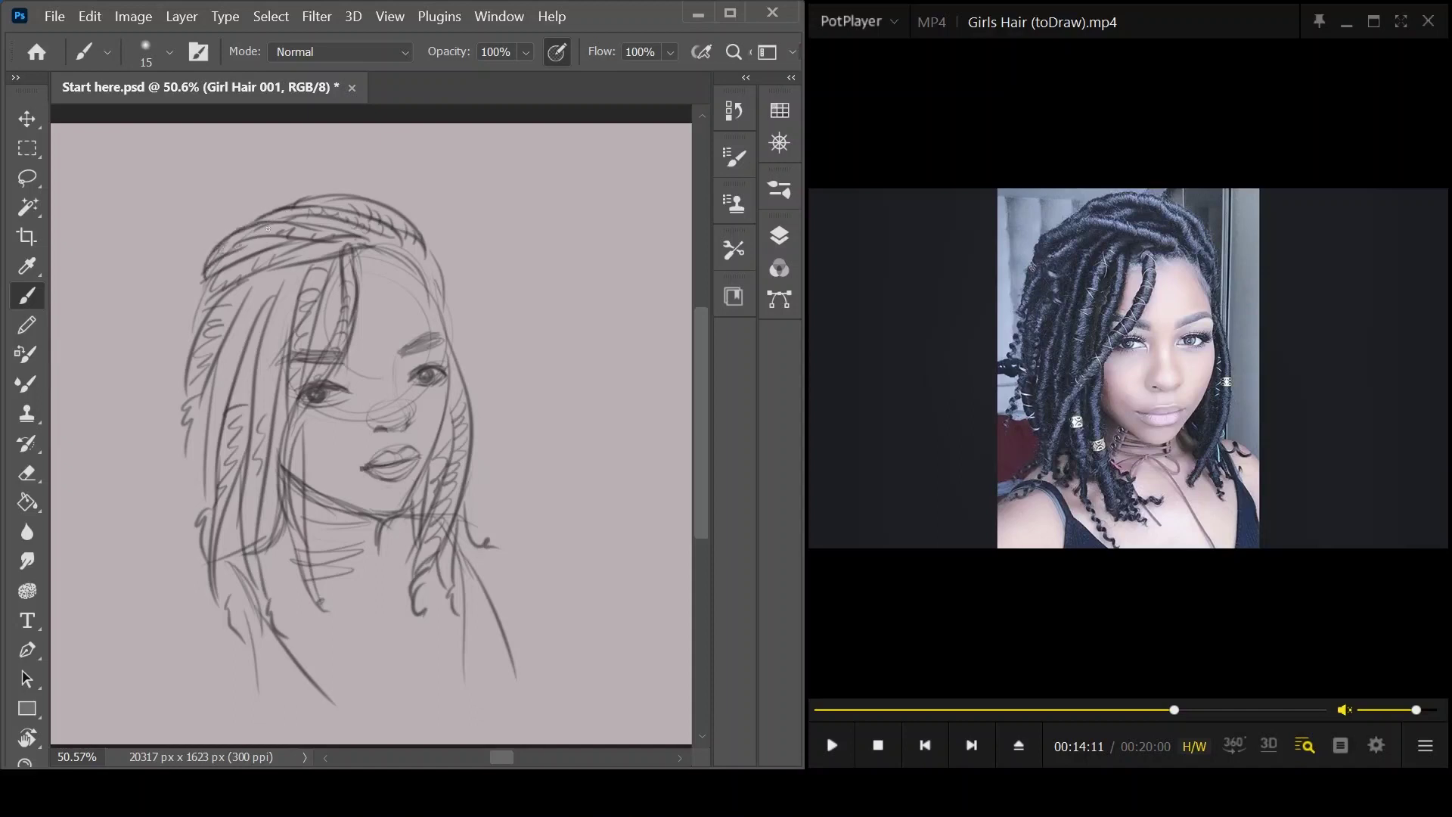
- Draw bumpy twisted locks along the outer edge of the hair and sketch both shoulder lines
drag(198, 317, 176, 380)
drag(218, 285, 196, 327)
mouse_move(200, 393)
mouse_down()
mouse_move(196, 504)
mouse_move(198, 485)
mouse_up()
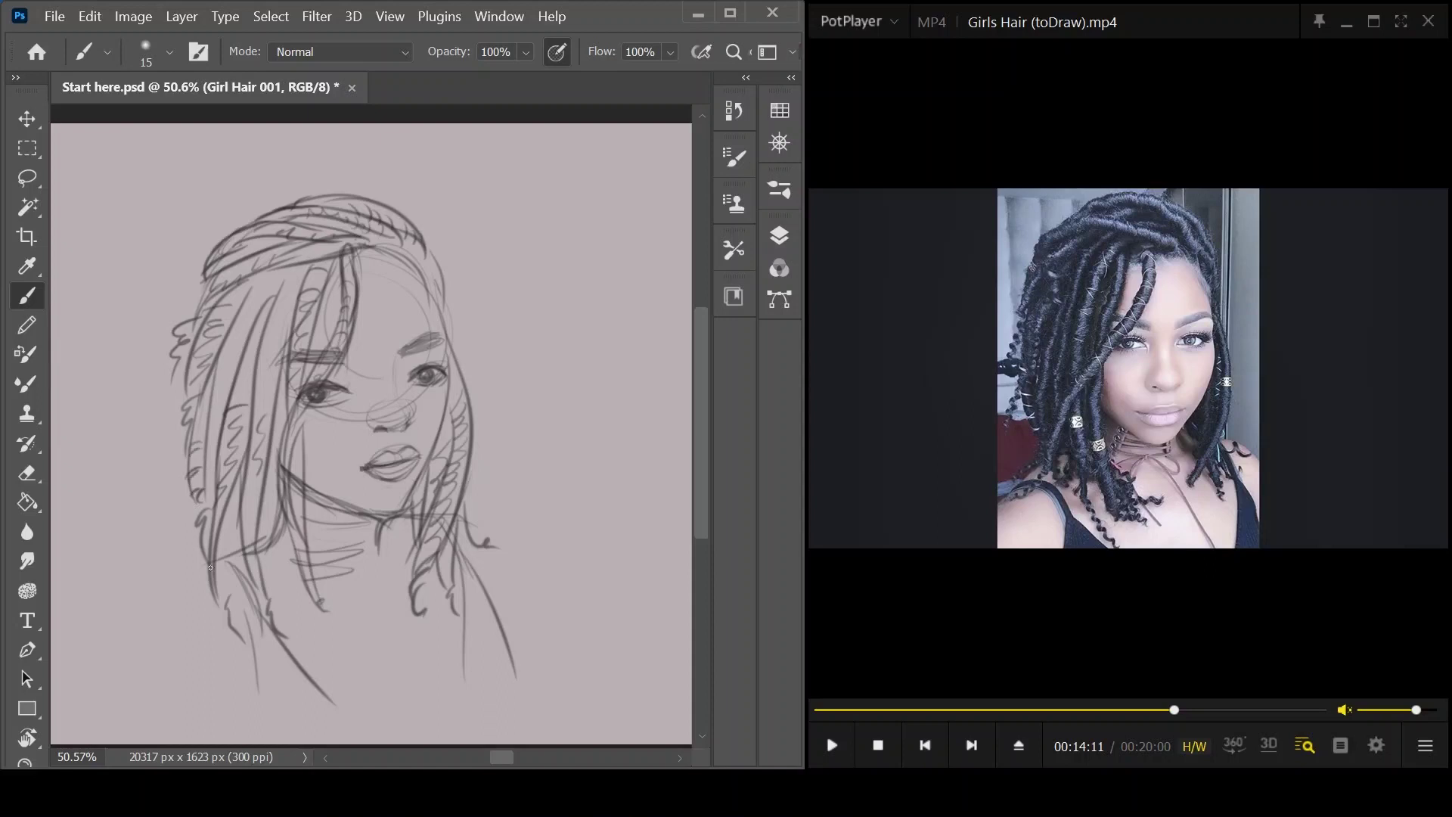
drag(176, 621, 203, 582)
drag(131, 620, 198, 579)
mouse_move(468, 522)
mouse_down()
mouse_move(548, 550)
mouse_move(567, 625)
mouse_up()
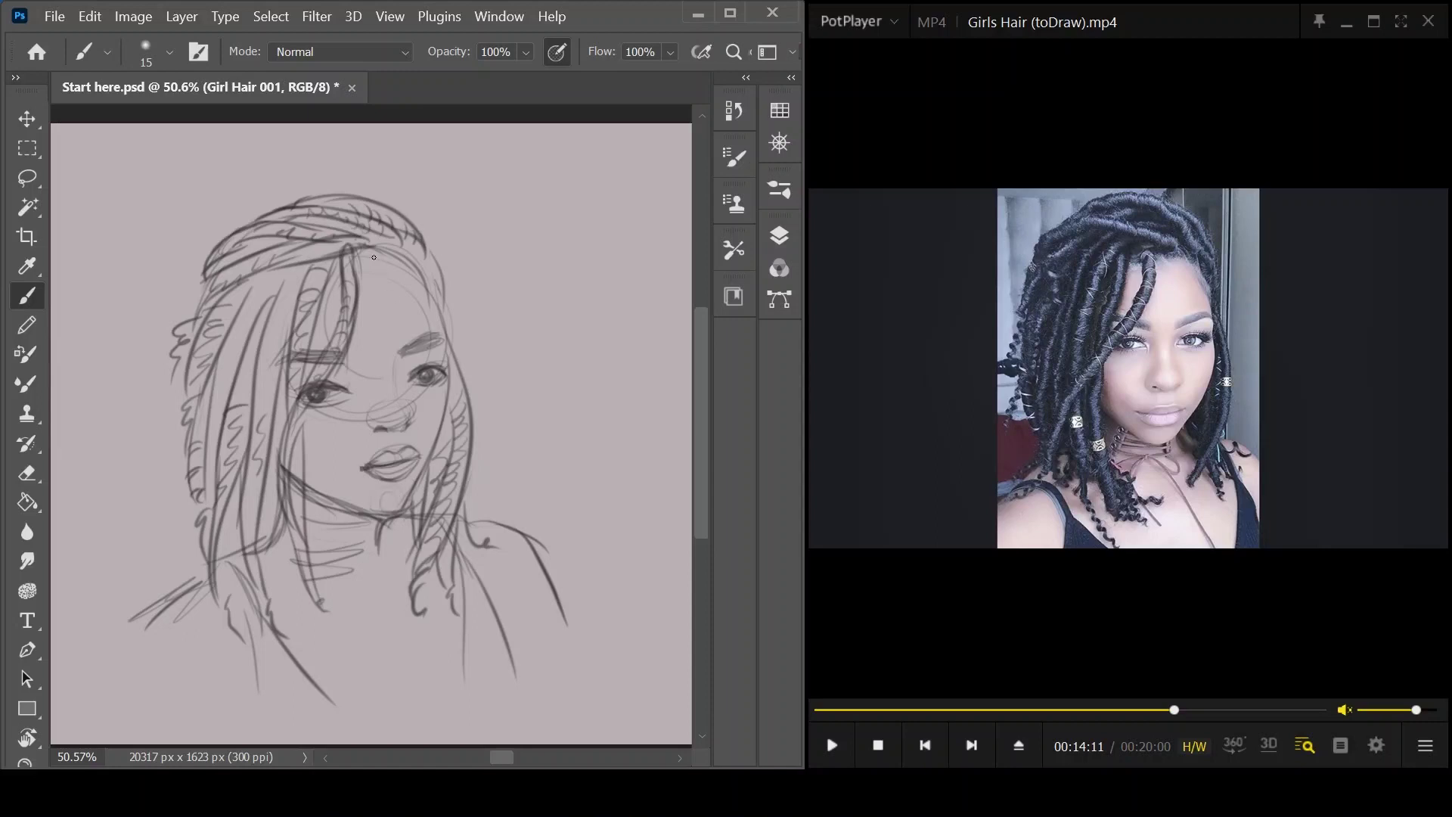
- Bring the sketch of the wavy-haired woman with an outstretched arm into view and advance the video to its matching reference
mouse_move(618, 593)
mouse_down()
mouse_move(545, 582)
mouse_move(496, 610)
mouse_move(399, 616)
mouse_up()
drag(551, 631, 366, 638)
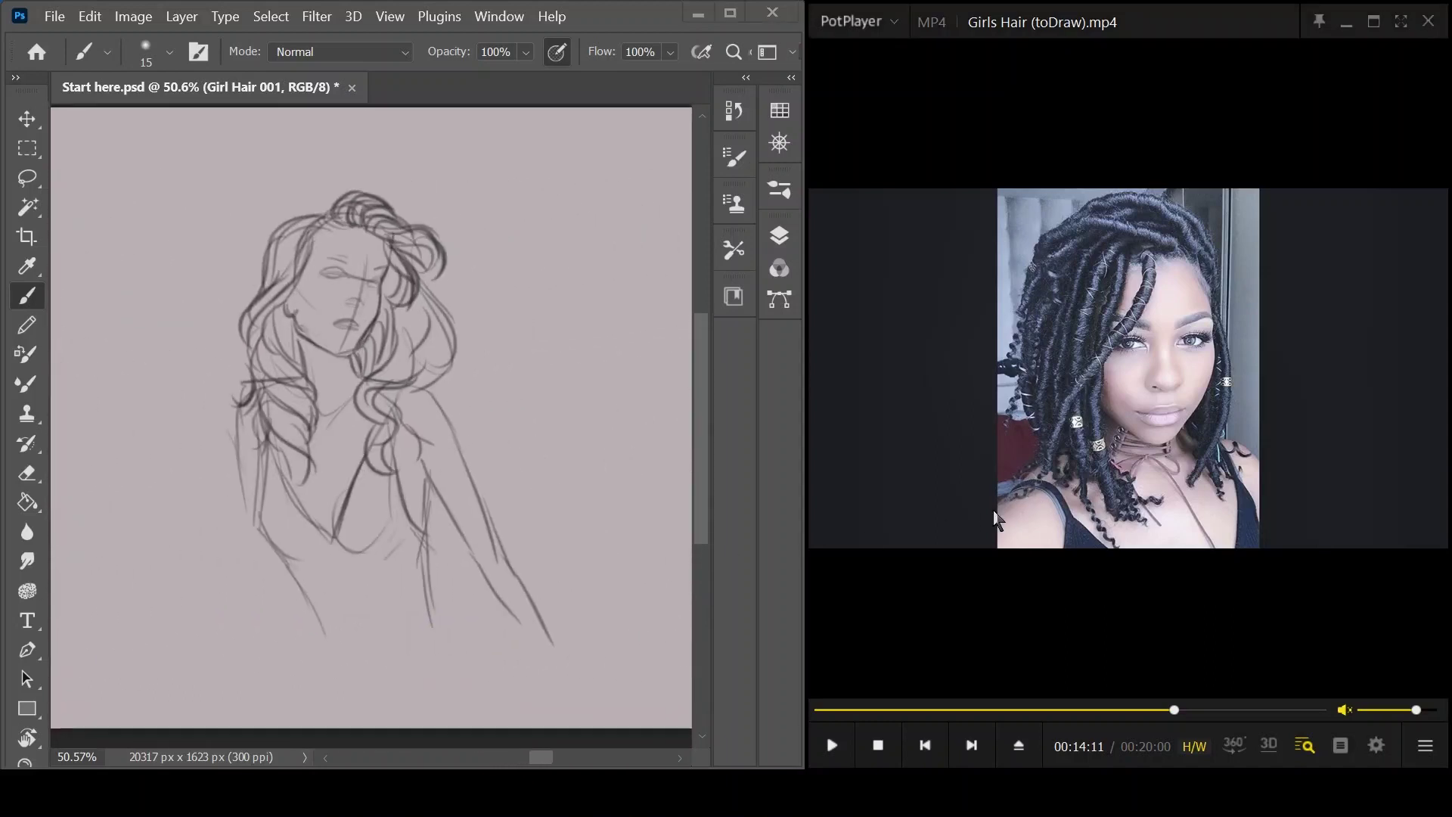
key(Right)
key(Right)
key(Right)
key(Right)
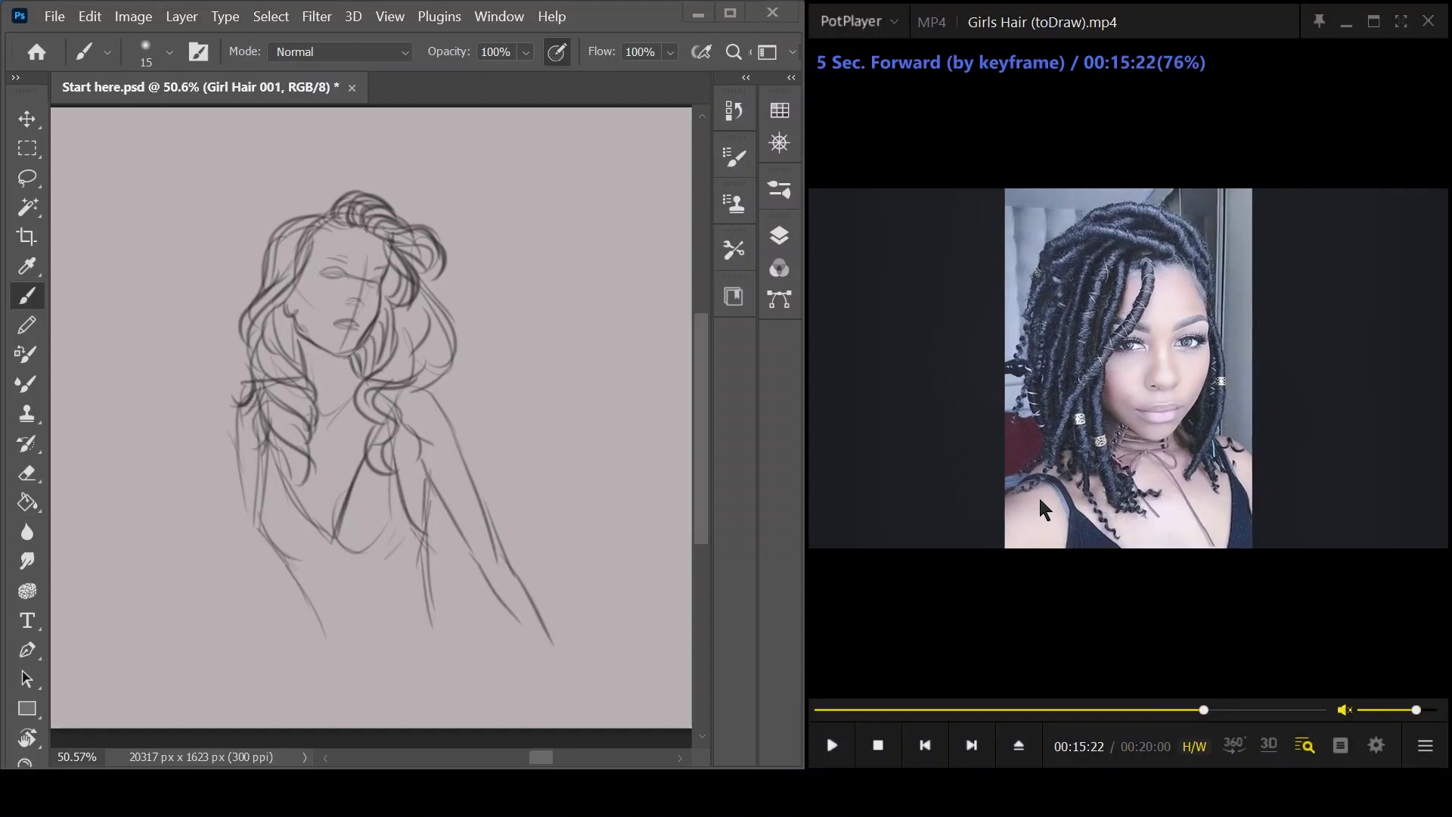
key(Right)
key(Right)
key(Right)
key(Right)
key(Right)
key(Right)
key(Right)
key(Right)
key(Right)
key(Right)
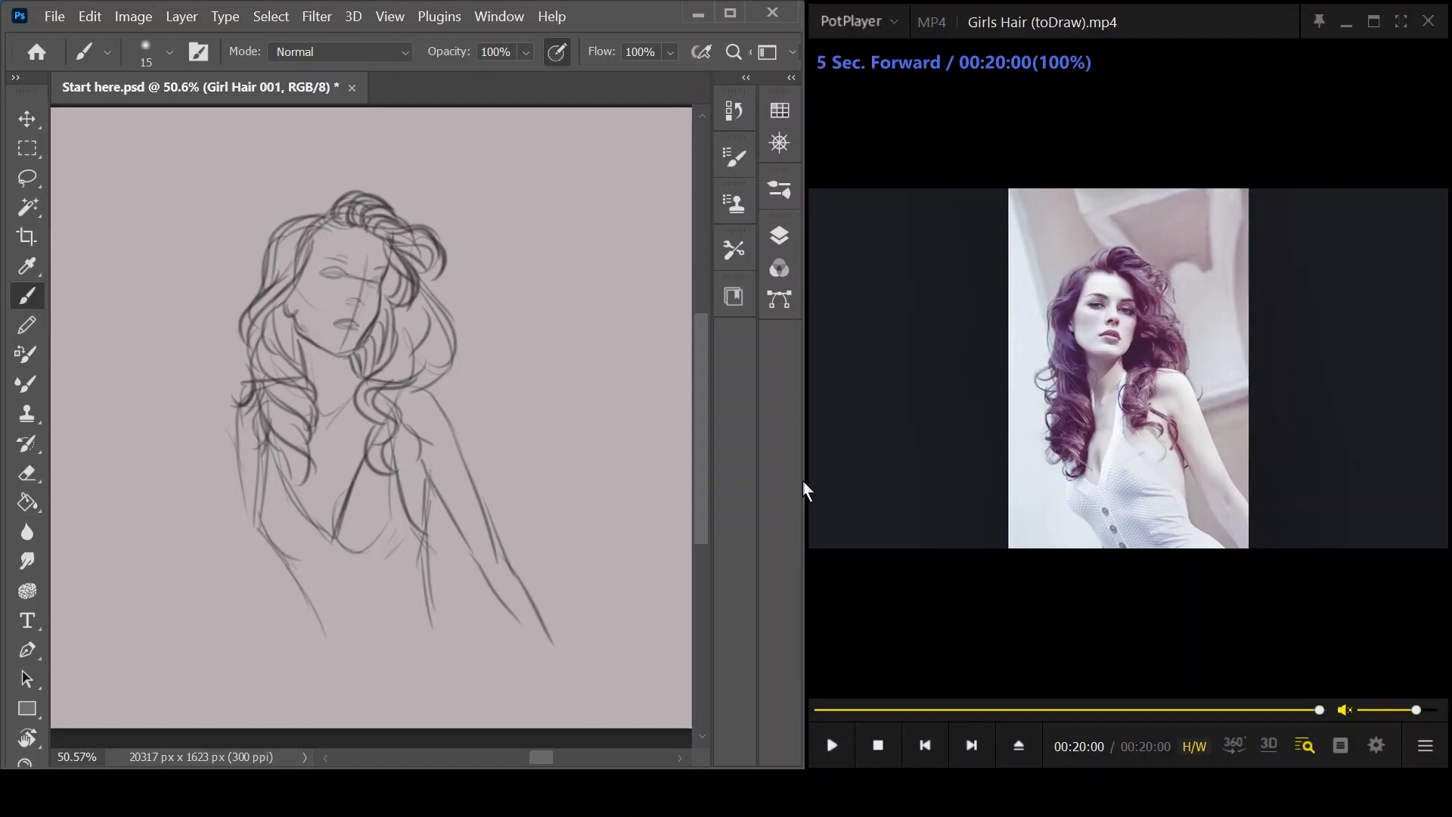
- Rewind the reference video to an enlarged view of the woman in the white top and pause it at 18:23
click(1313, 709)
click(830, 747)
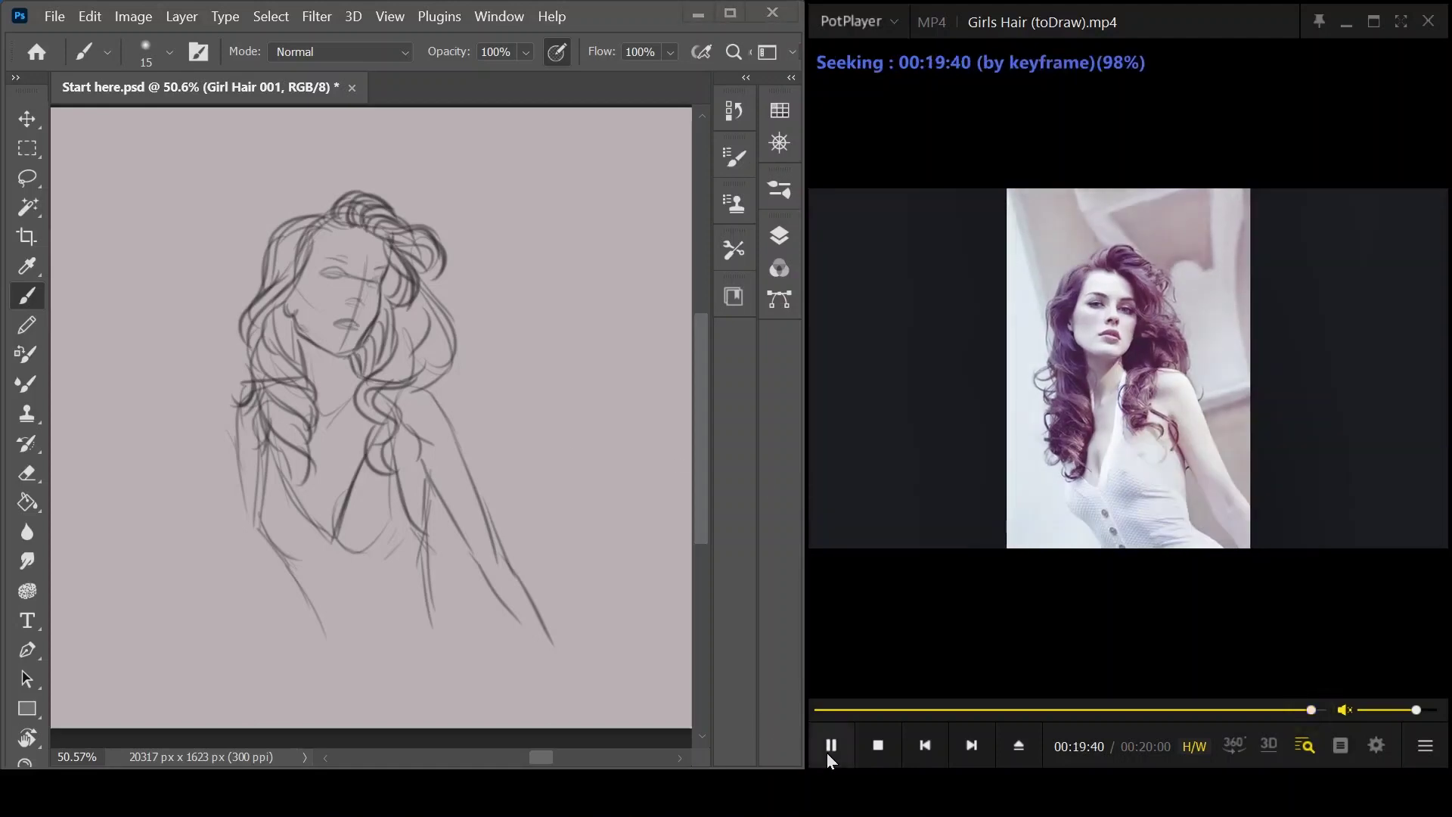
key(Left)
key(Left)
key(Left)
key(Left)
key(Left)
key(Left)
key(Left)
key(Left)
key(Left)
key(Left)
key(Left)
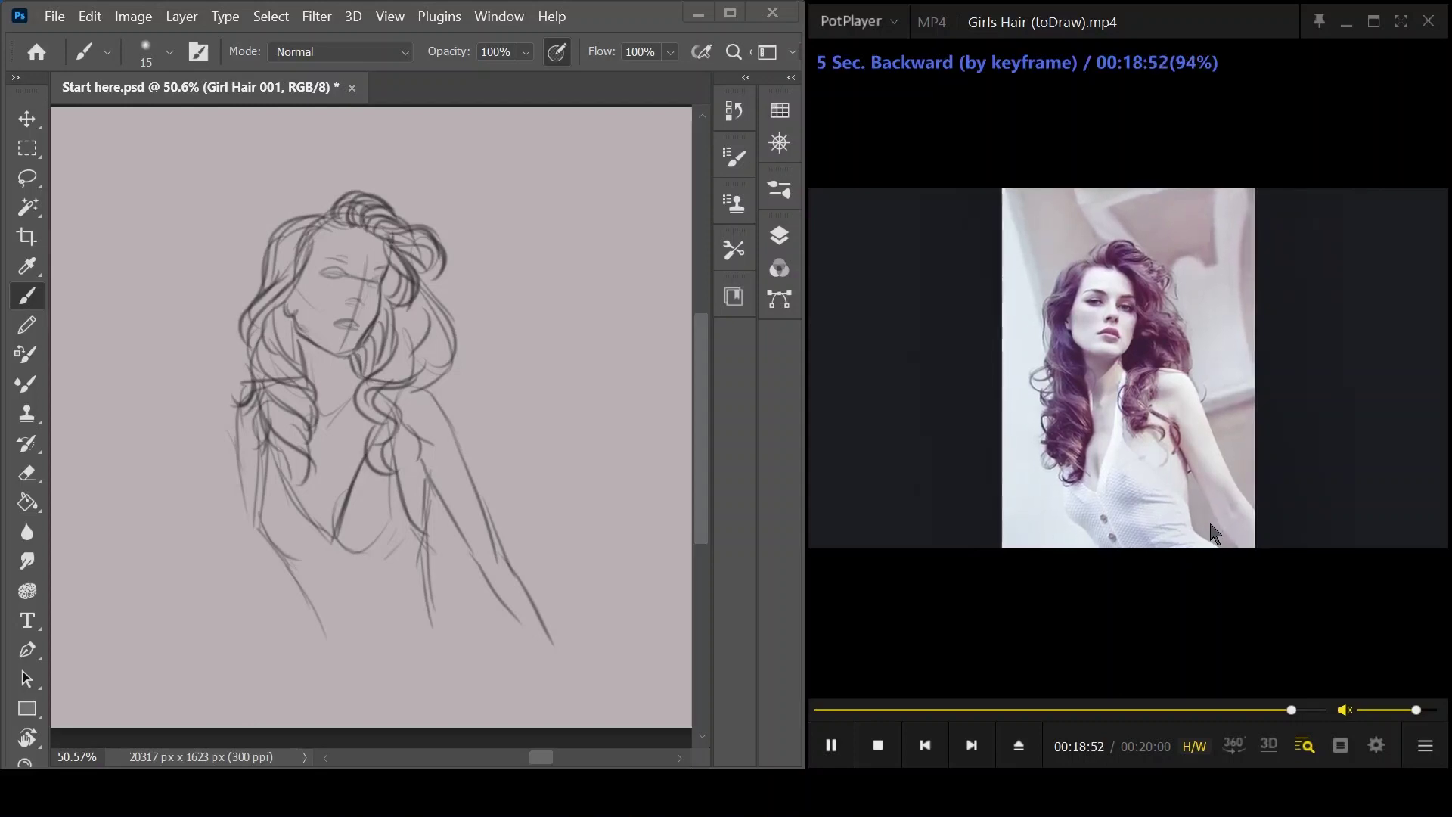
key(Left)
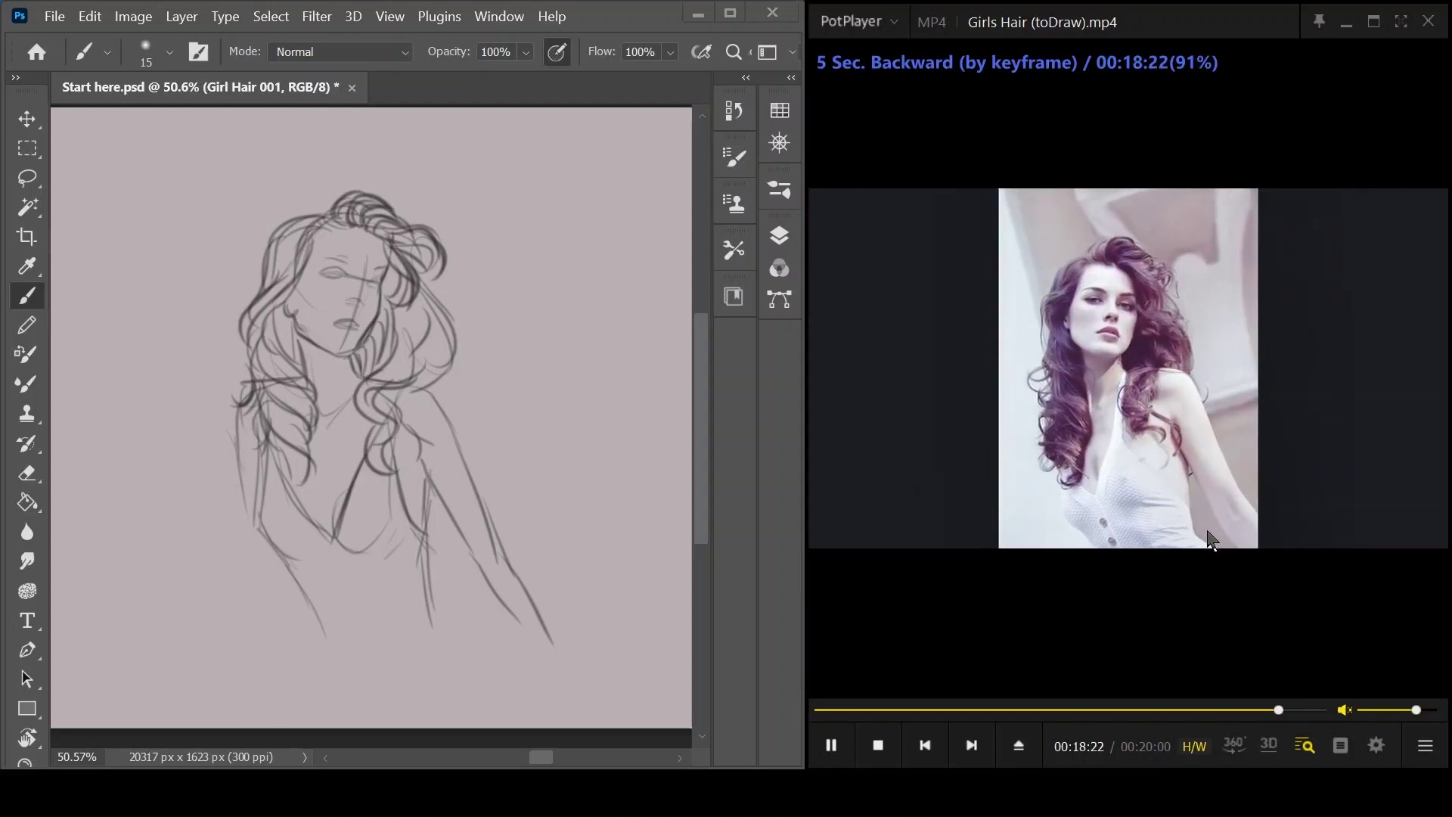
key(space)
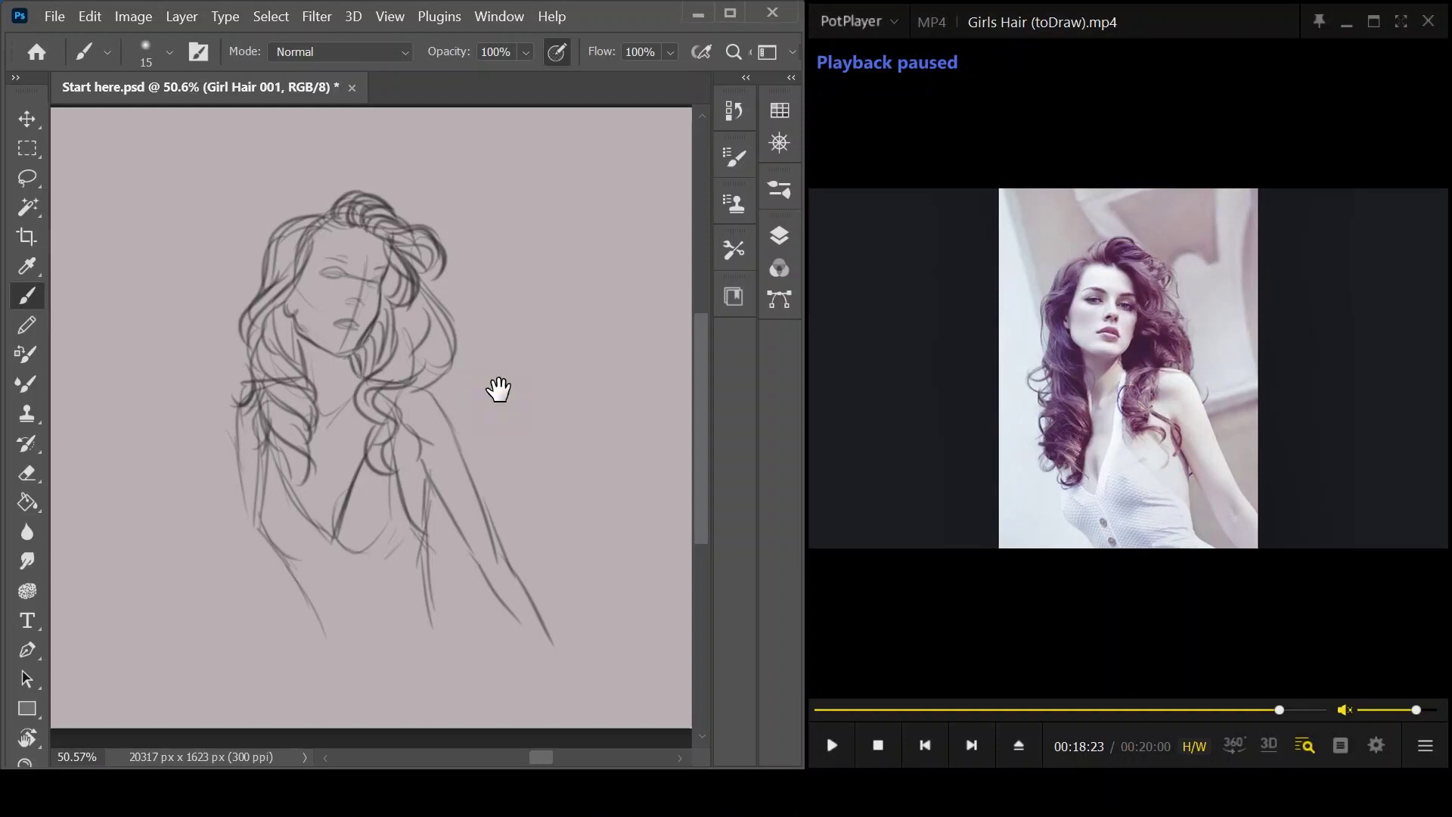
drag(499, 388, 498, 401)
- Reinforce the top's neckline, the waist contours and the upper arm on the wavy-haired figure
mouse_move(342, 512)
mouse_down()
mouse_move(336, 558)
mouse_move(392, 557)
mouse_move(364, 567)
mouse_move(317, 550)
mouse_move(325, 522)
mouse_up()
drag(292, 582, 322, 659)
mouse_move(410, 620)
mouse_down()
mouse_move(437, 614)
mouse_move(453, 644)
mouse_up()
mouse_move(252, 412)
mouse_down()
mouse_move(236, 435)
mouse_move(259, 531)
mouse_up()
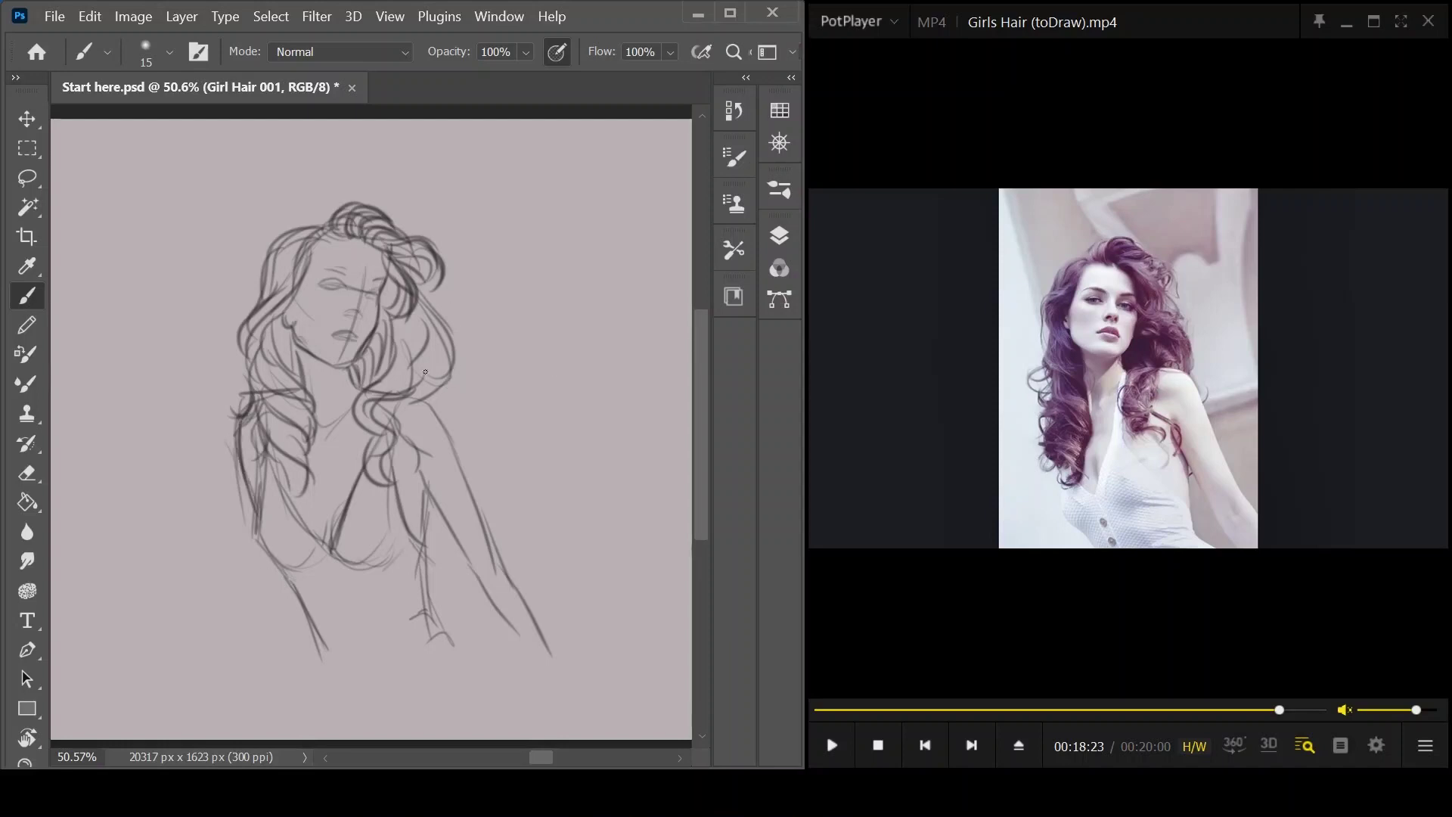
- Darken the shoulder line on the outstretched-arm side and define the wavy-haired woman's eyes, brows, nose and lips
mouse_move(402, 399)
mouse_down()
mouse_move(425, 394)
mouse_move(455, 450)
mouse_move(429, 491)
mouse_up()
drag(318, 285, 345, 286)
mouse_move(364, 295)
mouse_down()
mouse_move(384, 293)
mouse_move(318, 268)
mouse_up()
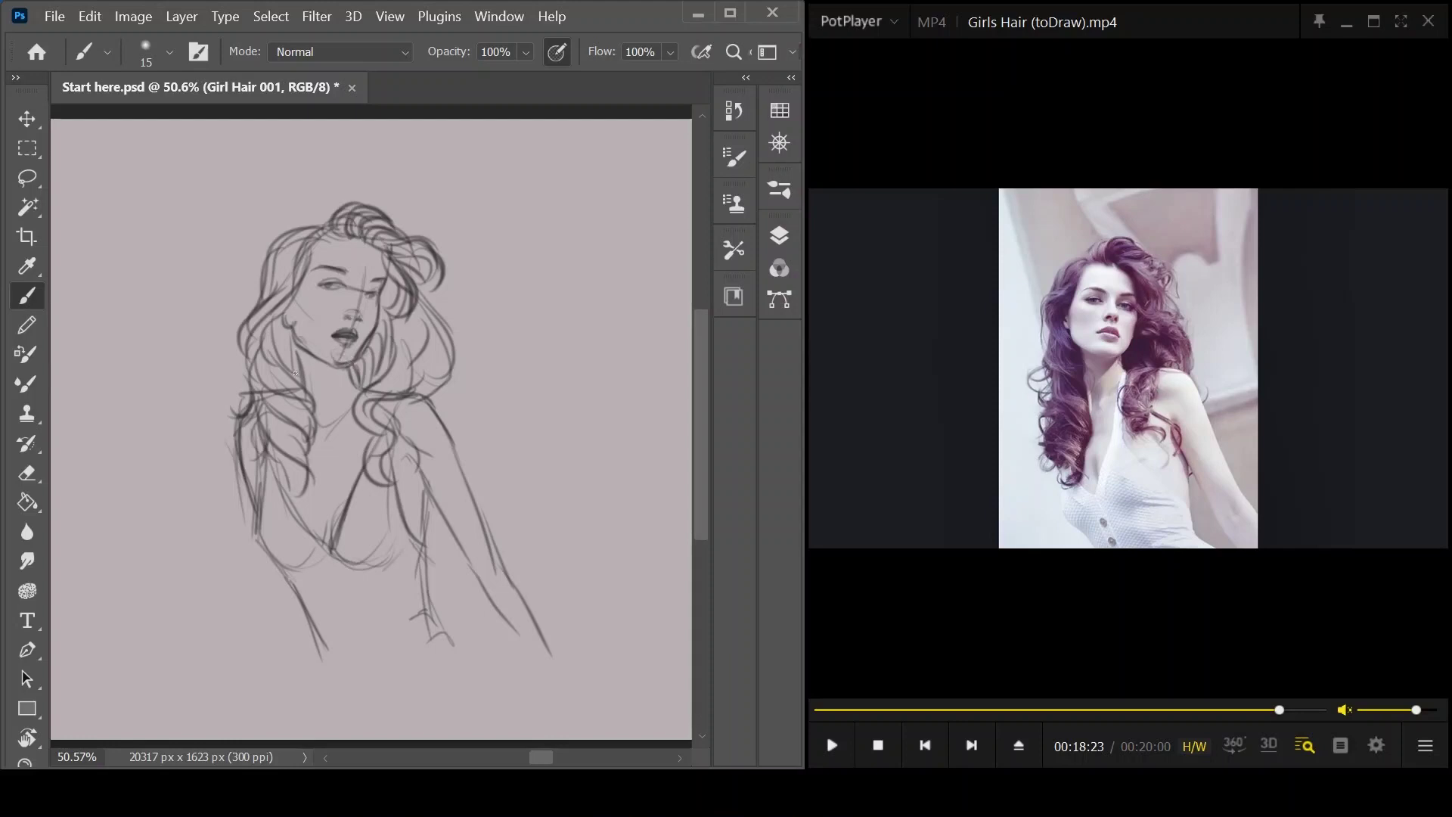
- Darken the cheek contour and the hair strands framing the forehead, and erase excess lines at the crown
mouse_move(301, 351)
mouse_down()
mouse_move(310, 389)
mouse_move(307, 375)
mouse_up()
drag(284, 312, 297, 353)
drag(294, 313, 298, 344)
drag(326, 233, 291, 300)
mouse_move(338, 234)
mouse_down()
mouse_move(321, 228)
mouse_move(344, 234)
mouse_up()
key(e)
key(b)
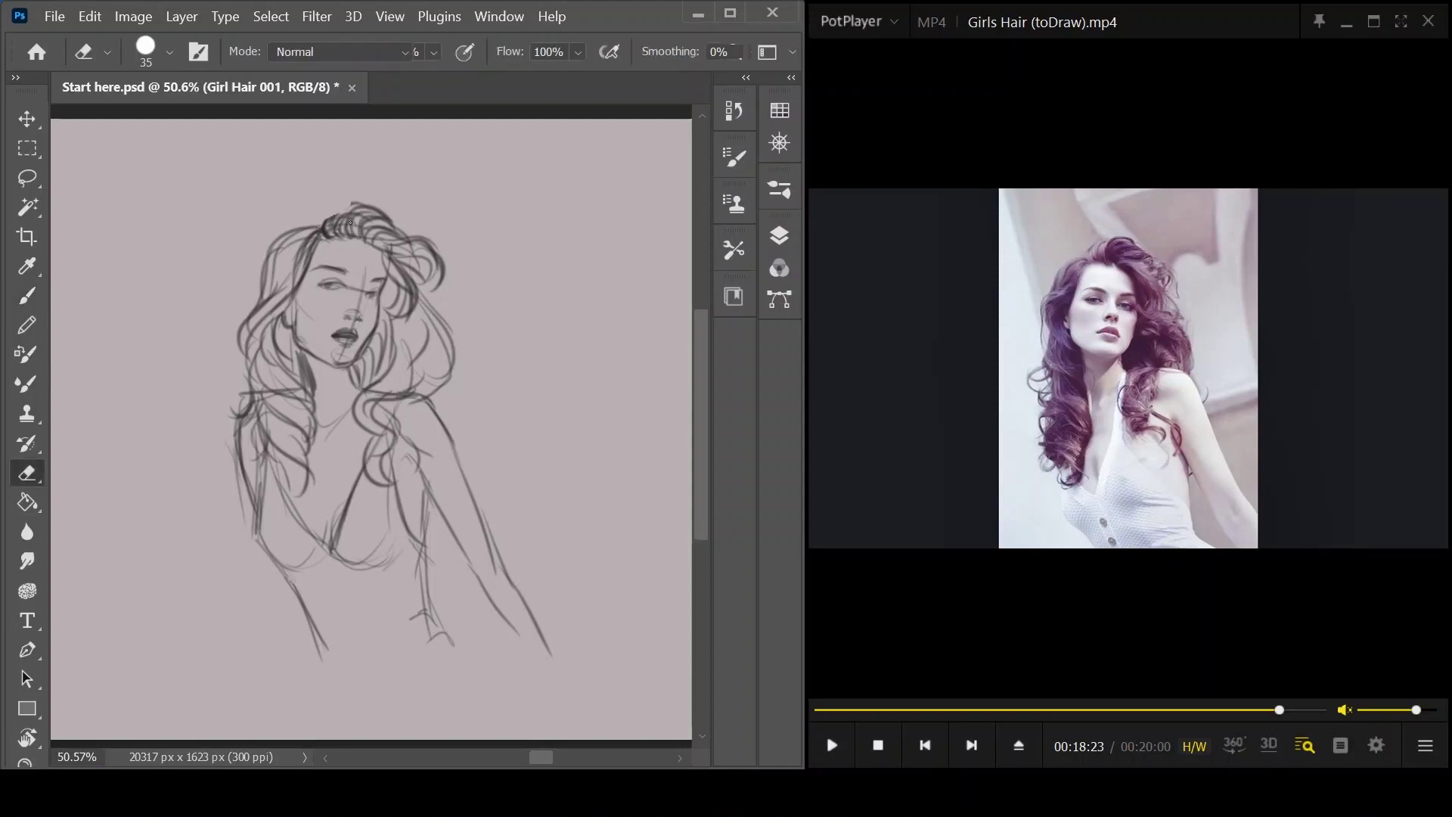
- Redraw the crown and the long twisting curls falling past the cheek on the side away from the outstretched arm
mouse_move(328, 213)
mouse_down()
mouse_move(319, 229)
mouse_move(384, 201)
mouse_move(409, 224)
mouse_move(348, 205)
mouse_move(261, 268)
mouse_move(266, 295)
mouse_move(237, 337)
mouse_up()
mouse_move(296, 280)
mouse_down()
mouse_move(251, 325)
mouse_move(273, 358)
mouse_move(235, 373)
mouse_up()
mouse_move(299, 326)
mouse_down()
mouse_move(242, 385)
mouse_move(303, 387)
mouse_move(257, 398)
mouse_move(254, 381)
mouse_move(272, 418)
mouse_move(312, 435)
mouse_up()
mouse_move(320, 385)
mouse_down()
mouse_move(259, 440)
mouse_move(294, 465)
mouse_move(284, 491)
mouse_move(260, 490)
mouse_move(267, 439)
mouse_move(263, 505)
mouse_up()
- Draw the curved seam under the bust of the top from one side of the torso to the other
mouse_move(265, 453)
mouse_down()
mouse_move(274, 520)
mouse_move(273, 534)
mouse_move(260, 490)
mouse_move(259, 561)
mouse_move(274, 577)
mouse_move(300, 588)
mouse_move(381, 560)
mouse_up()
drag(303, 590, 421, 550)
drag(294, 585, 394, 561)
- Add curled tips to the long locks hanging over the chest on the side away from the outstretched arm
mouse_move(308, 455)
mouse_down()
mouse_move(299, 506)
mouse_move(270, 457)
mouse_move(275, 497)
mouse_move(261, 479)
mouse_move(269, 537)
mouse_move(303, 525)
mouse_move(276, 544)
mouse_up()
drag(292, 521, 277, 542)
drag(275, 462, 270, 497)
drag(276, 498, 298, 522)
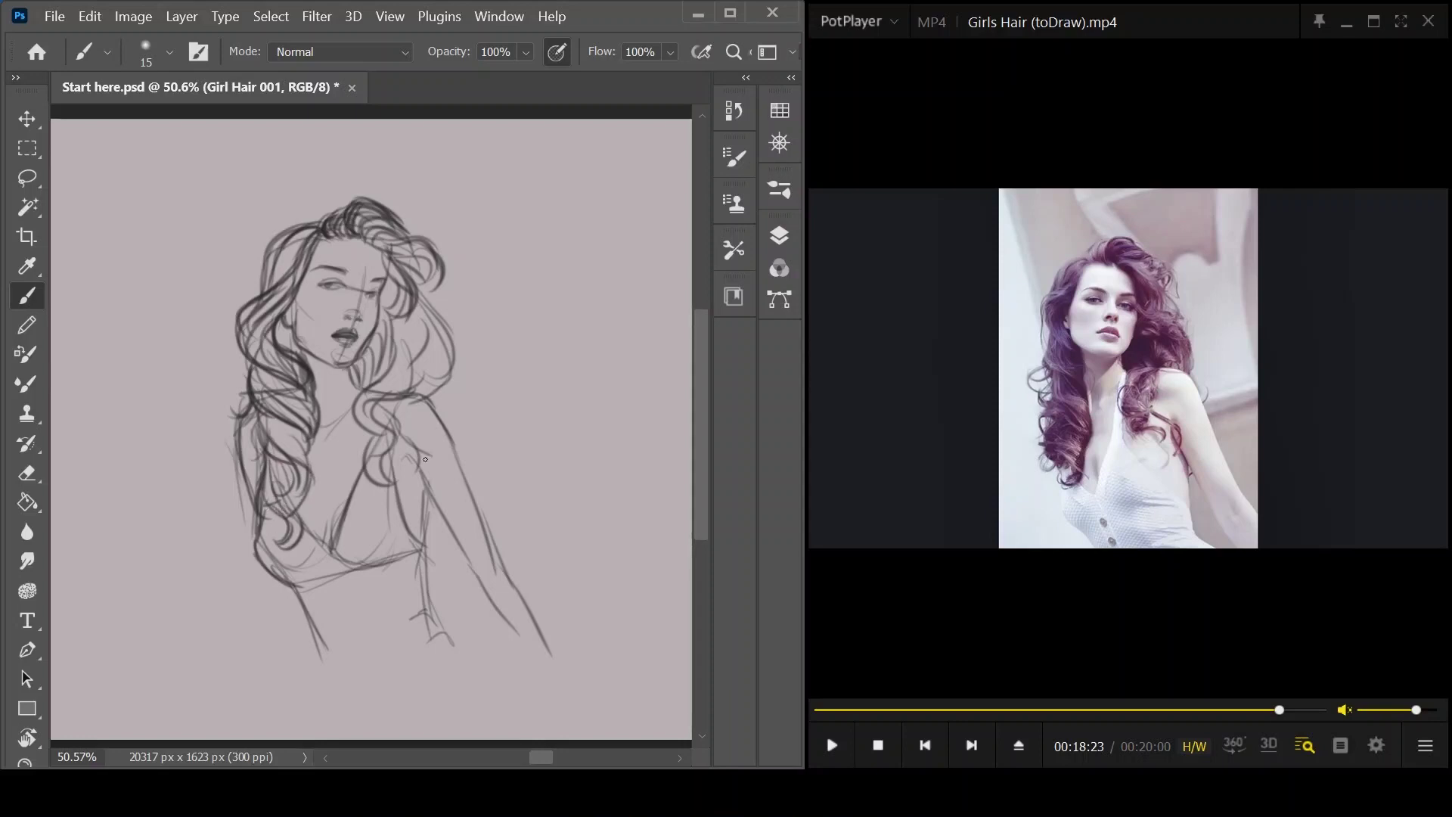
- Build up the wavy locks on the outstretched-arm side, from beside the face down over the shoulder, with loose curls at the arm and chest
mouse_move(412, 397)
mouse_down()
mouse_move(374, 433)
mouse_move(362, 376)
mouse_move(400, 281)
mouse_move(377, 326)
mouse_up()
mouse_move(441, 279)
mouse_down()
mouse_move(427, 296)
mouse_move(452, 362)
mouse_move(432, 371)
mouse_move(453, 438)
mouse_move(478, 446)
mouse_move(463, 458)
mouse_up()
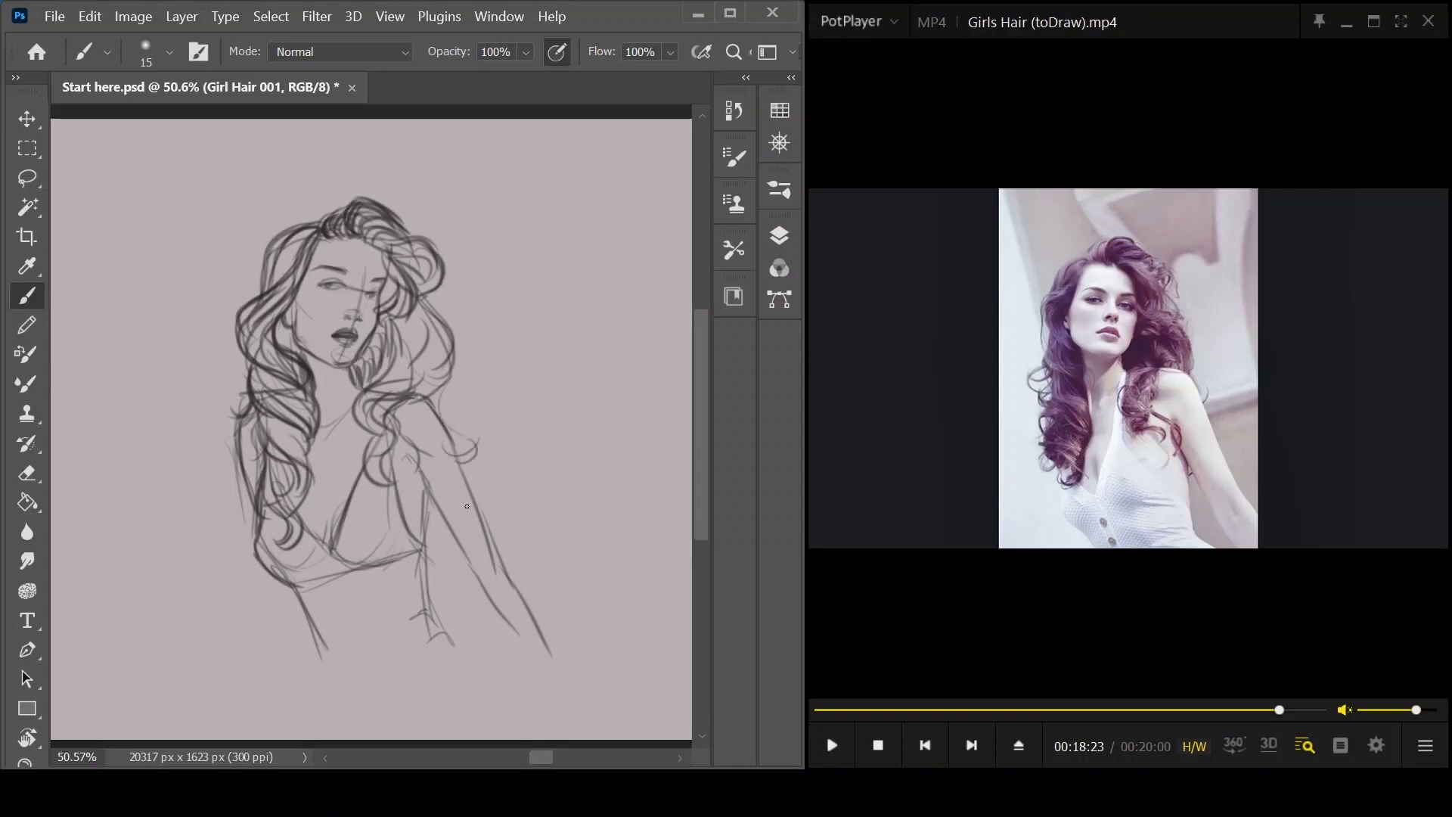
mouse_move(433, 532)
mouse_down()
mouse_move(428, 505)
mouse_move(417, 563)
mouse_up()
mouse_move(384, 403)
mouse_down()
mouse_move(355, 415)
mouse_move(358, 457)
mouse_move(392, 440)
mouse_move(387, 478)
mouse_move(374, 453)
mouse_move(356, 471)
mouse_move(380, 456)
mouse_move(384, 489)
mouse_up()
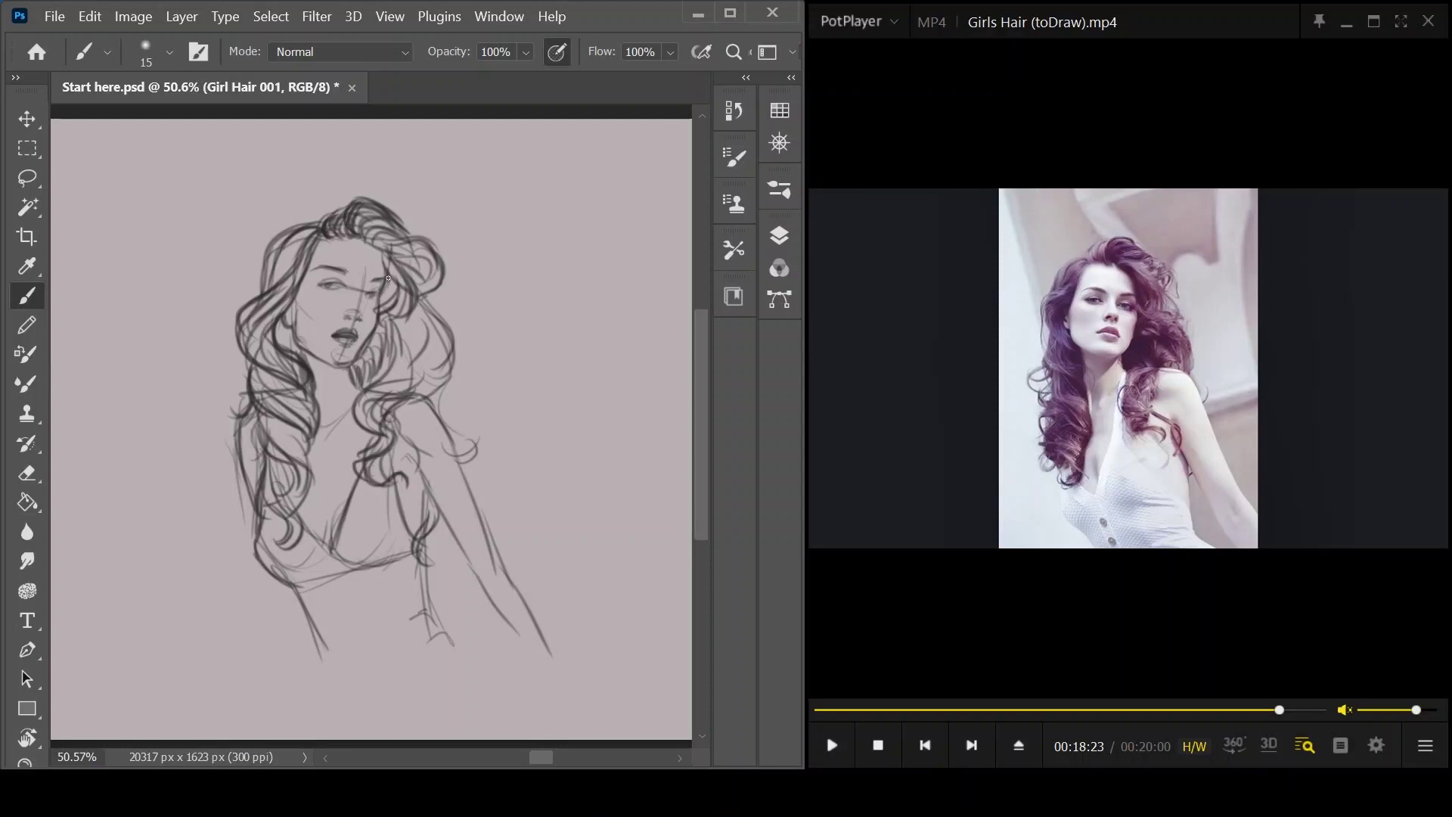
mouse_move(378, 252)
mouse_down()
mouse_move(401, 275)
mouse_move(394, 262)
mouse_move(406, 335)
mouse_move(412, 310)
mouse_move(382, 342)
mouse_move(415, 327)
mouse_up()
mouse_move(413, 264)
mouse_down()
mouse_move(445, 261)
mouse_move(434, 287)
mouse_move(457, 328)
mouse_move(427, 287)
mouse_move(439, 315)
mouse_up()
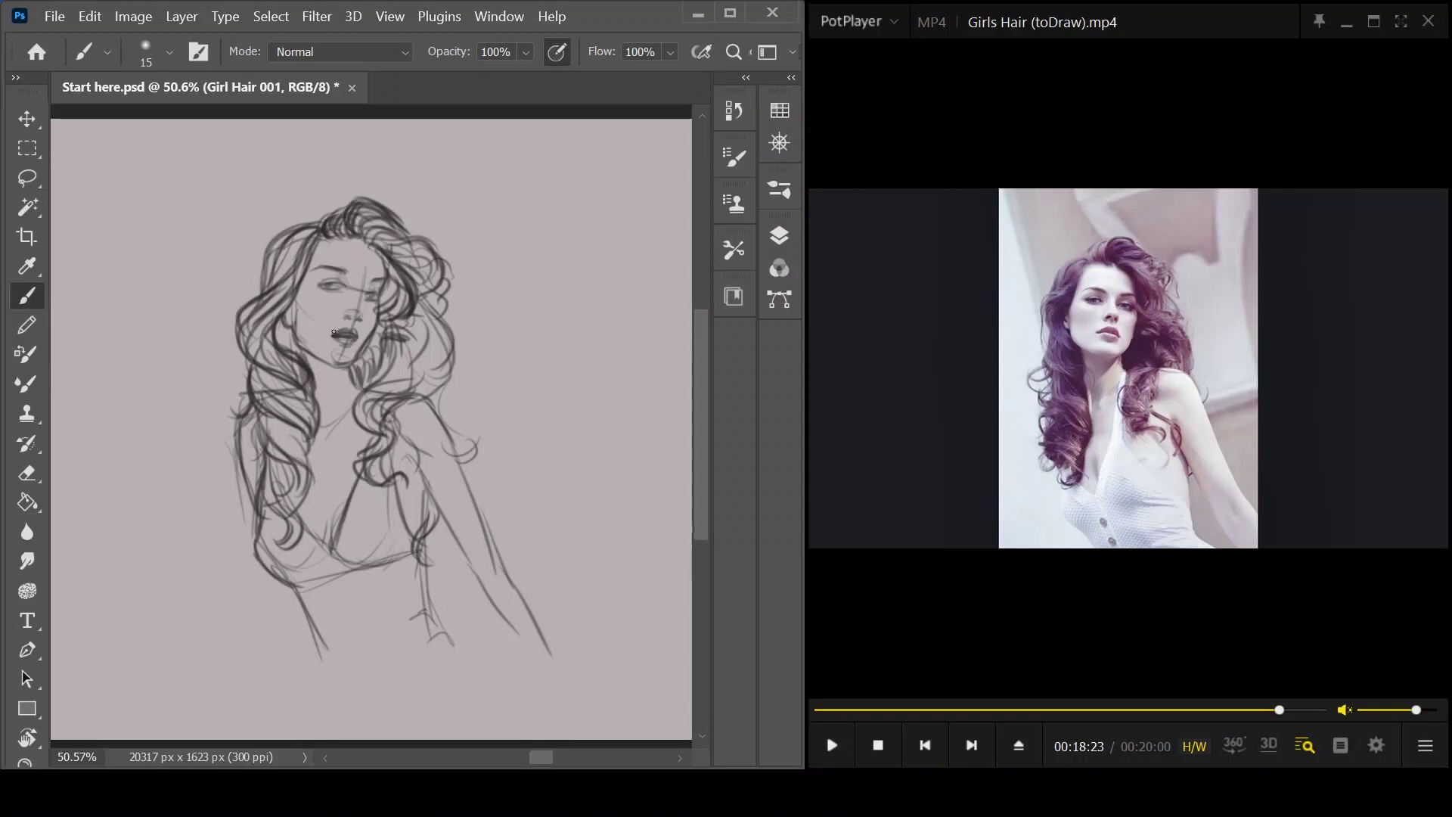
- Hatch the shadow on the neck under the chin and darken the hair beside the jaw and cheek
drag(323, 433, 341, 421)
mouse_move(316, 407)
mouse_down()
mouse_move(353, 382)
mouse_move(322, 446)
mouse_up()
mouse_move(364, 401)
mouse_down()
mouse_move(422, 375)
mouse_move(417, 350)
mouse_move(424, 384)
mouse_up()
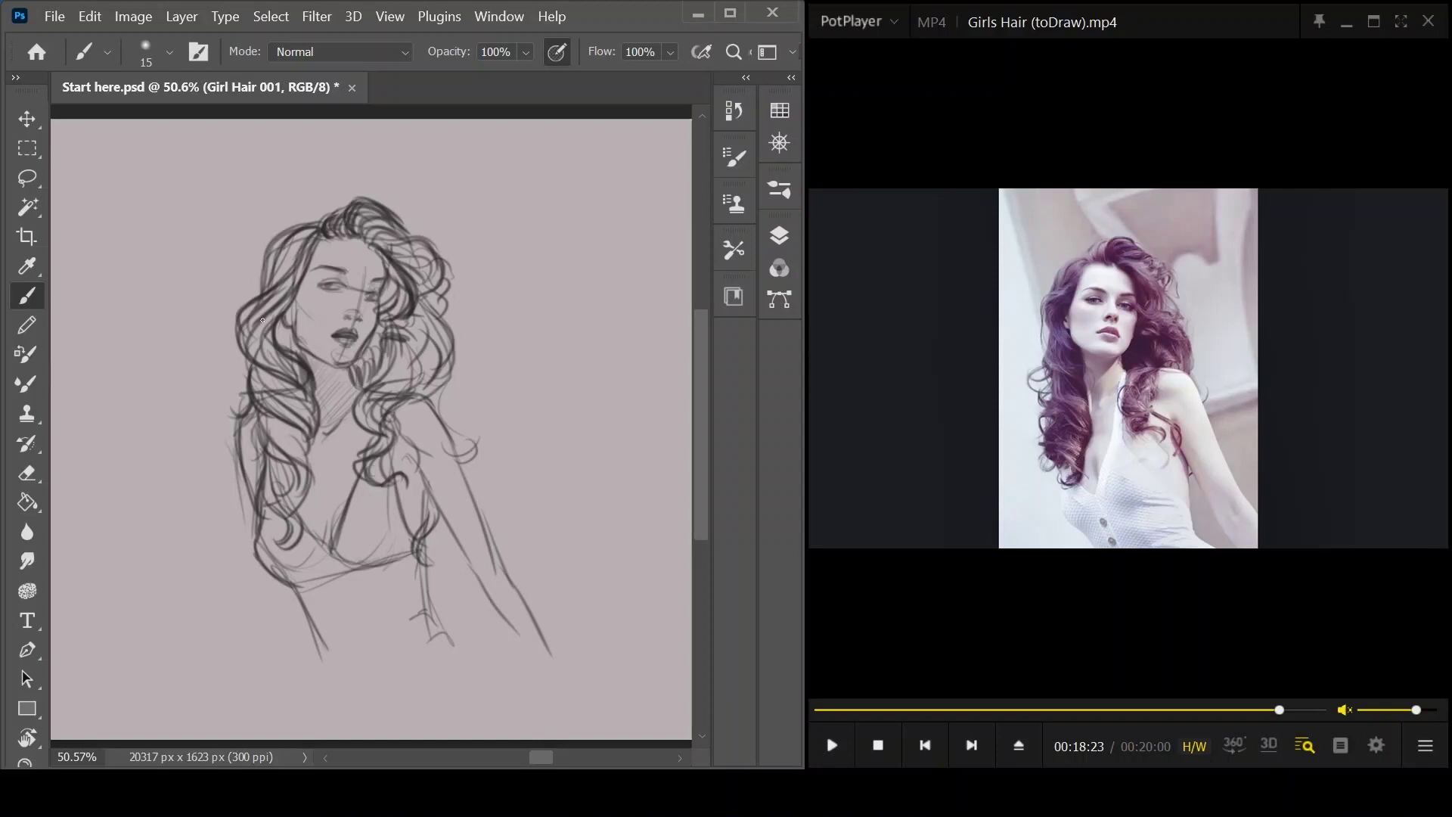
drag(280, 324, 294, 345)
- Extend and darken both waist contours, and reinforce the top's neckline edges and the seam under the bust
drag(301, 605, 349, 695)
mouse_move(430, 568)
mouse_down()
mouse_move(442, 630)
mouse_move(427, 596)
mouse_move(456, 647)
mouse_up()
mouse_move(319, 644)
mouse_down()
mouse_move(341, 701)
mouse_move(332, 669)
mouse_up()
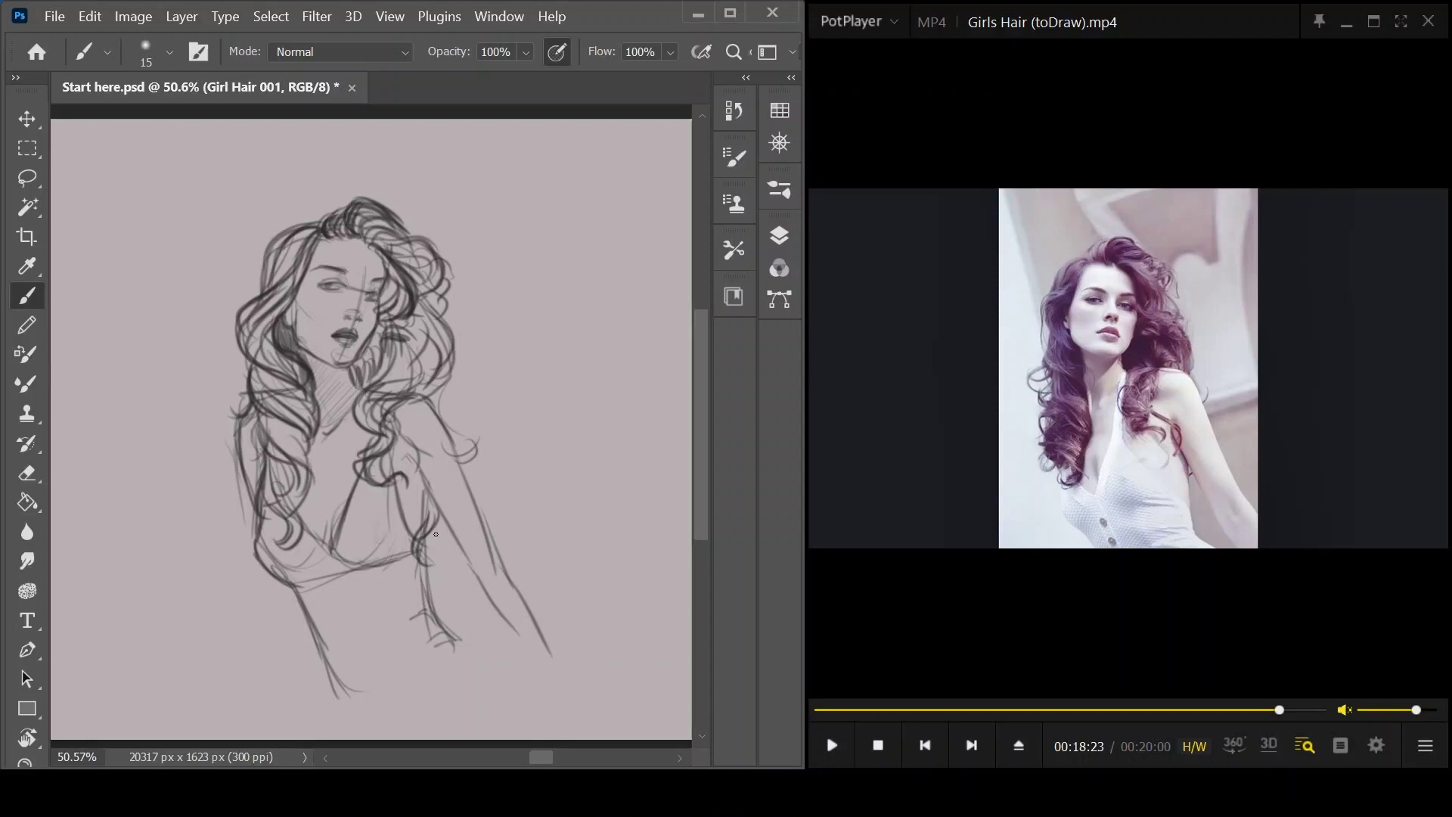
mouse_move(287, 582)
mouse_down()
mouse_move(350, 575)
mouse_move(347, 496)
mouse_move(332, 564)
mouse_move(359, 508)
mouse_move(410, 540)
mouse_up()
mouse_move(390, 489)
mouse_down()
mouse_move(434, 561)
mouse_move(437, 604)
mouse_move(476, 646)
mouse_up()
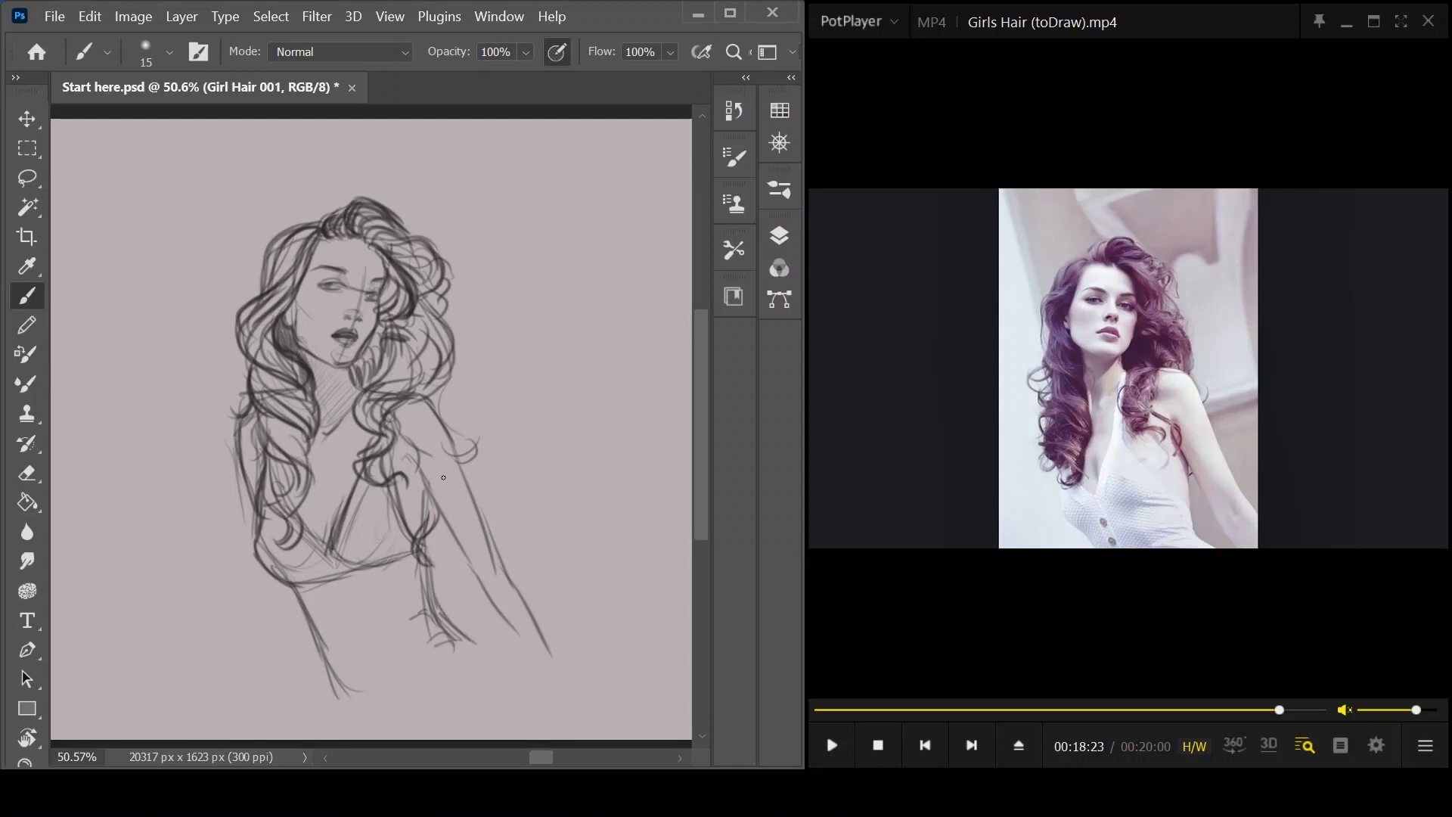